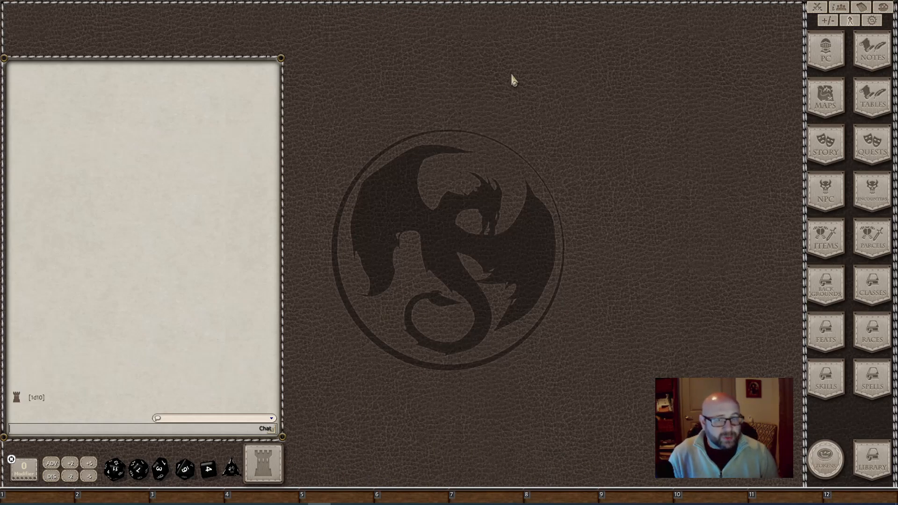
# - Switch the full-screen desktop to windowed mode and maximise it again
pyautogui.rightClick(549, 163)
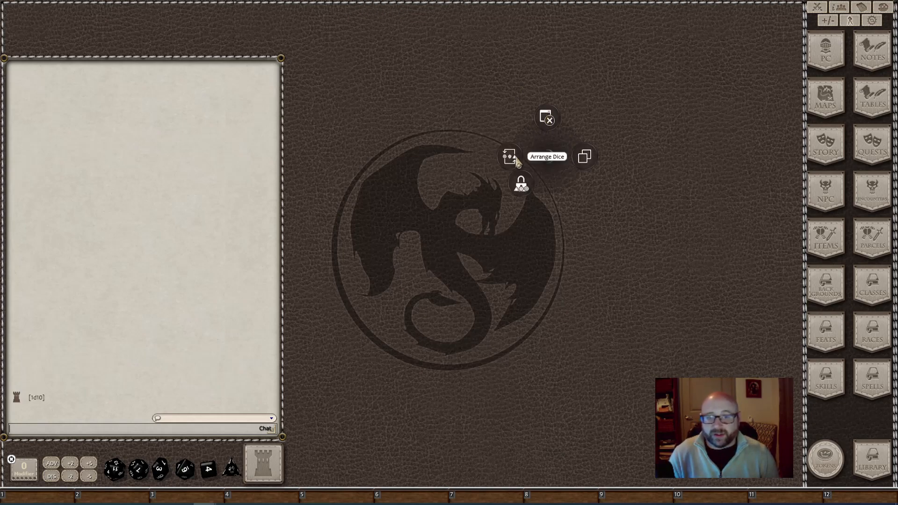
pyautogui.click(585, 159)
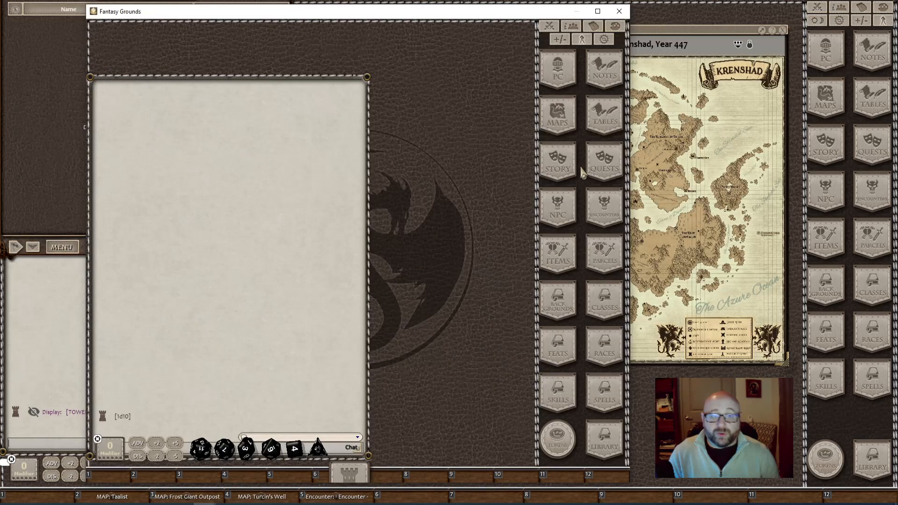
pyautogui.rightClick(478, 190)
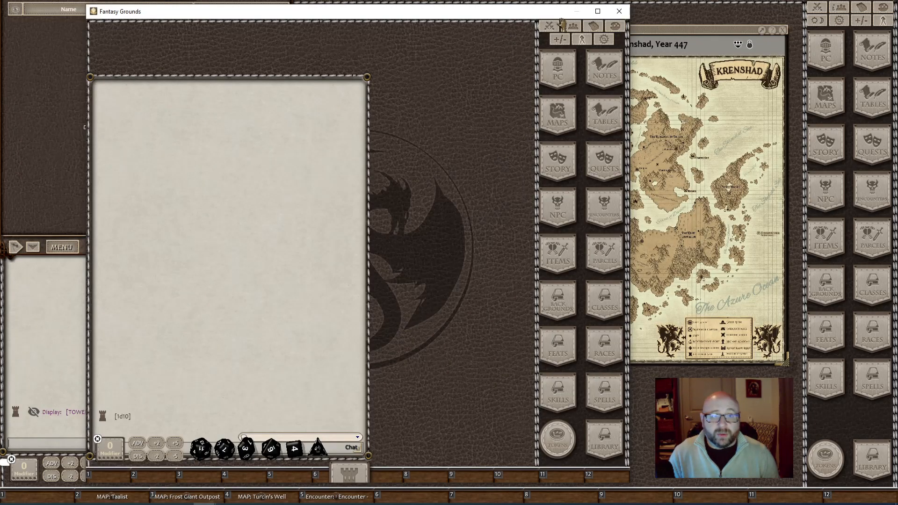
pyautogui.click(597, 12)
pyautogui.rightClick(563, 231)
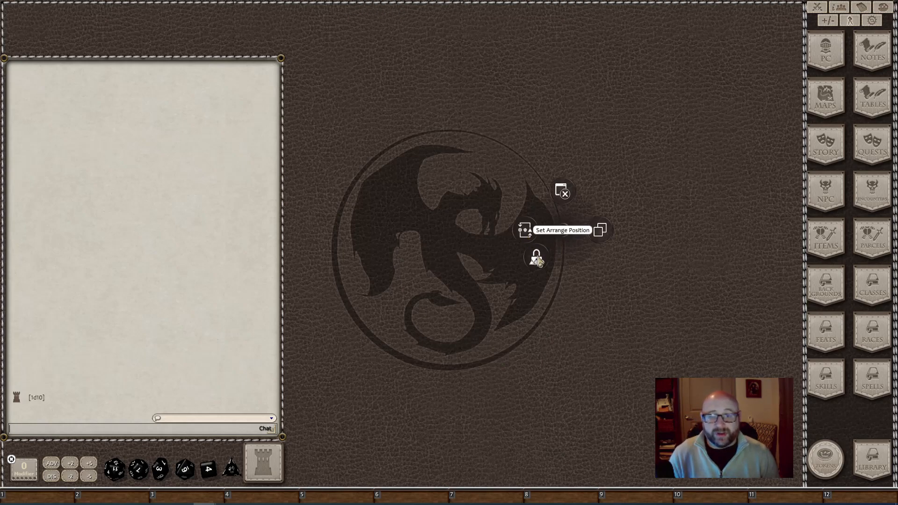
pyautogui.click(393, 359)
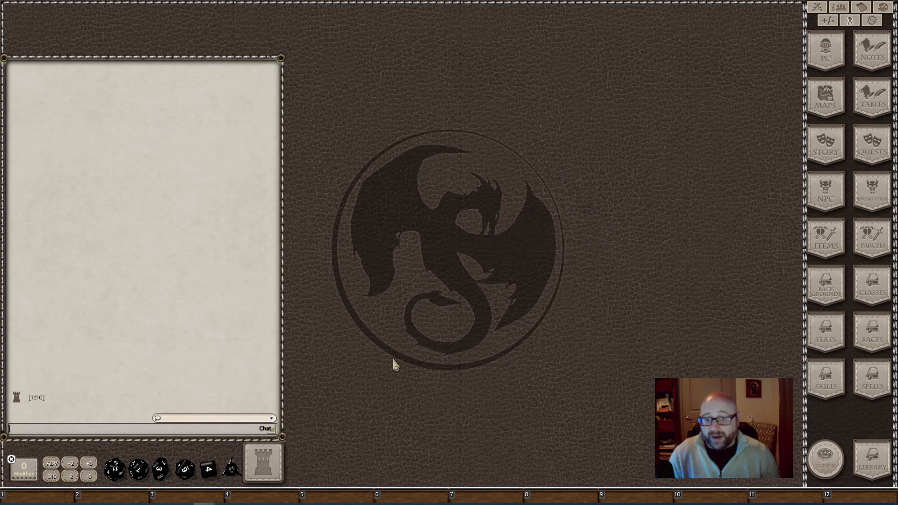
# - Throw the d6, d8, d10, d12 and d20 out of the dice row onto the desktop
pyautogui.moveTo(209, 469); pyautogui.dragTo(355, 401)
pyautogui.moveTo(188, 466); pyautogui.dragTo(507, 262)
pyautogui.moveTo(161, 467); pyautogui.dragTo(435, 358)
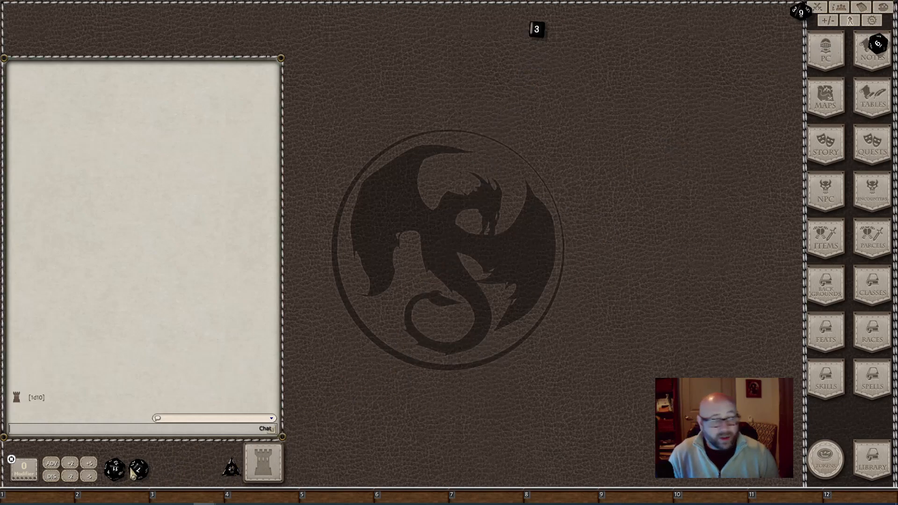
pyautogui.moveTo(133, 471); pyautogui.dragTo(489, 345)
pyautogui.moveTo(109, 472); pyautogui.dragTo(152, 450)
# - Use Arrange Dice to return the scattered dice to their row below the chat
pyautogui.rightClick(578, 299)
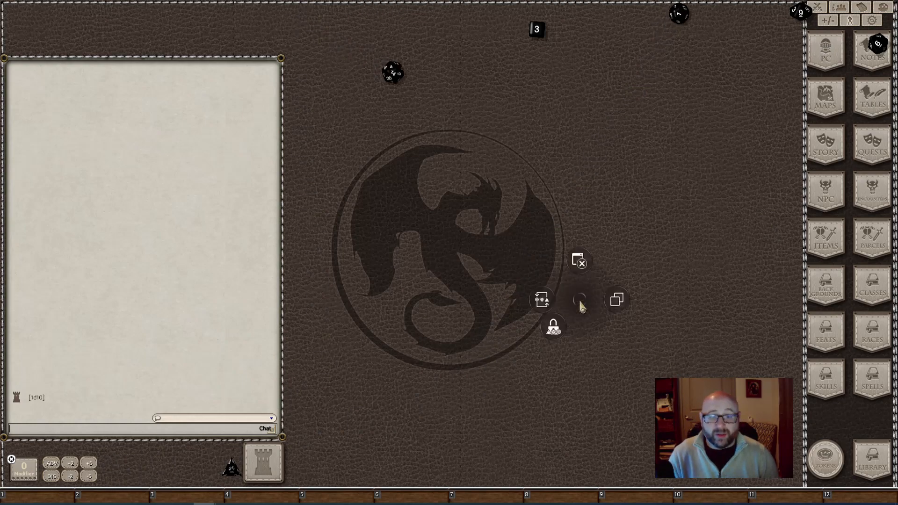
pyautogui.click(542, 300)
pyautogui.rightClick(486, 285)
pyautogui.click(449, 283)
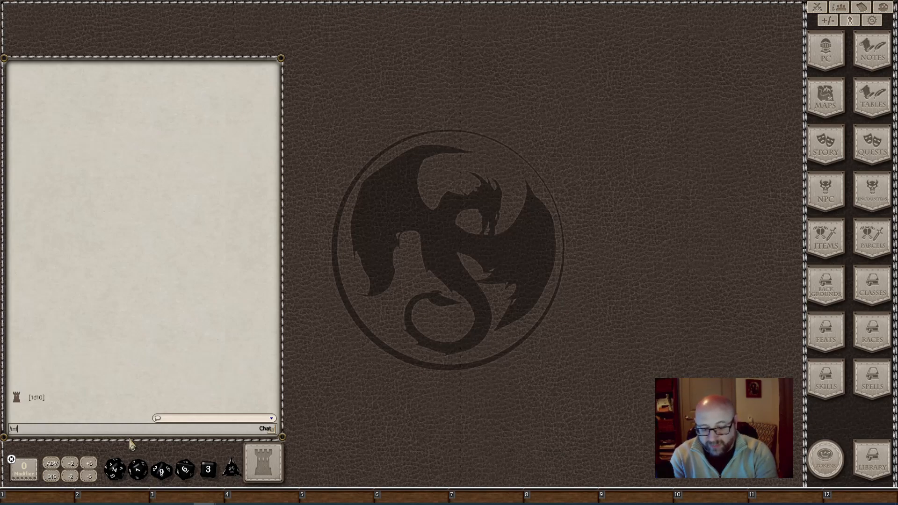
# - List the available slash commands by submitting /info in the chat
pyautogui.write('o')
pyautogui.press('Return')
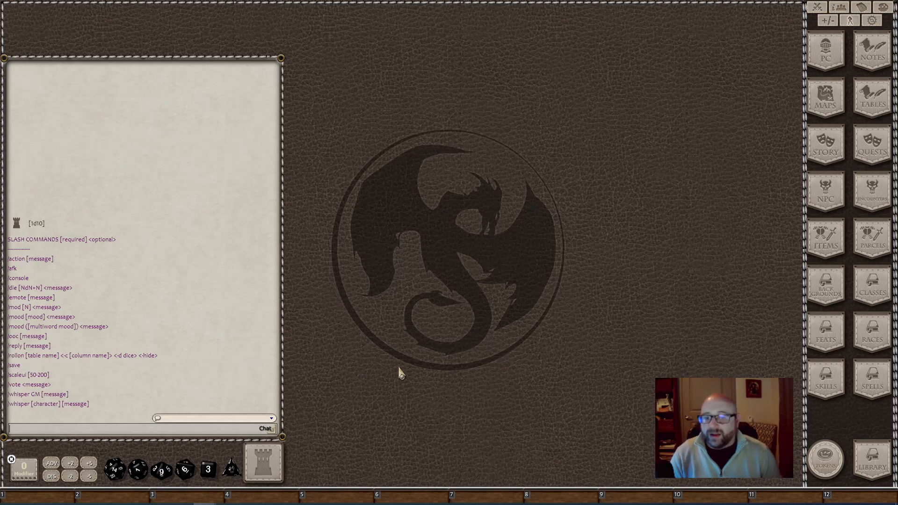
# - Roll single d20, d10 and d6 dice in the chat, and throw the d20 and d12 onto the desktop
pyautogui.moveTo(139, 468); pyautogui.dragTo(149, 233)
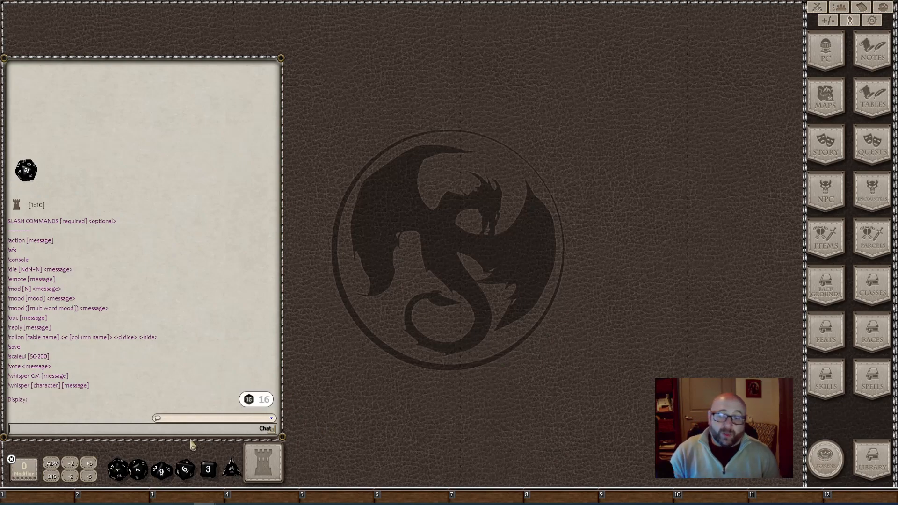
pyautogui.moveTo(118, 469); pyautogui.dragTo(116, 337)
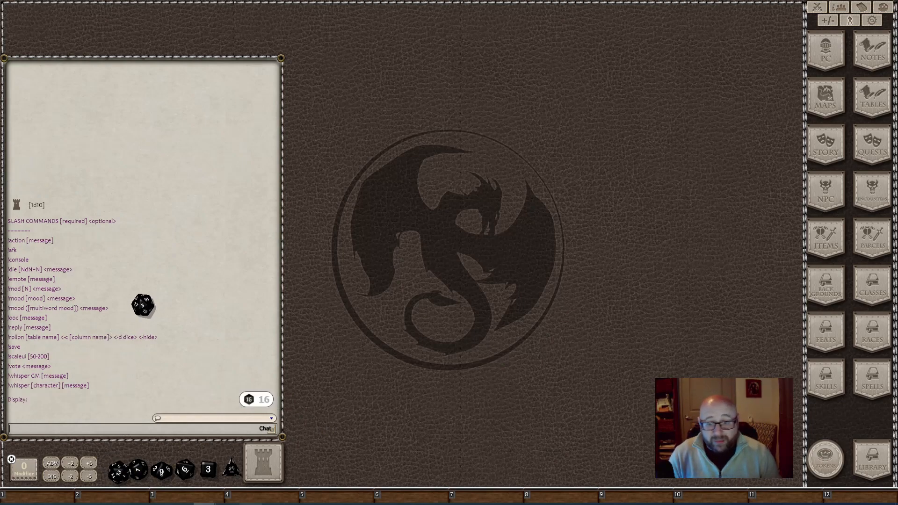
pyautogui.moveTo(119, 472); pyautogui.dragTo(865, 94)
pyautogui.moveTo(138, 474); pyautogui.dragTo(397, 328)
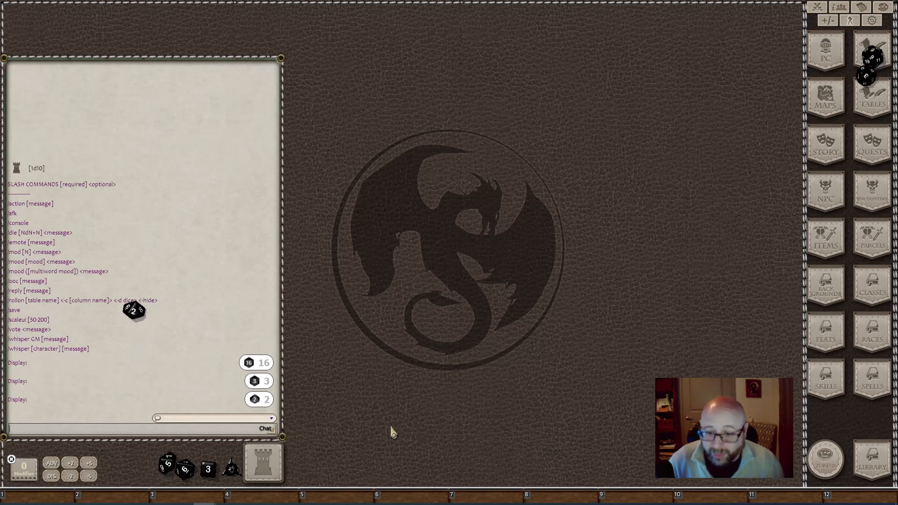
pyautogui.moveTo(197, 475); pyautogui.dragTo(167, 335)
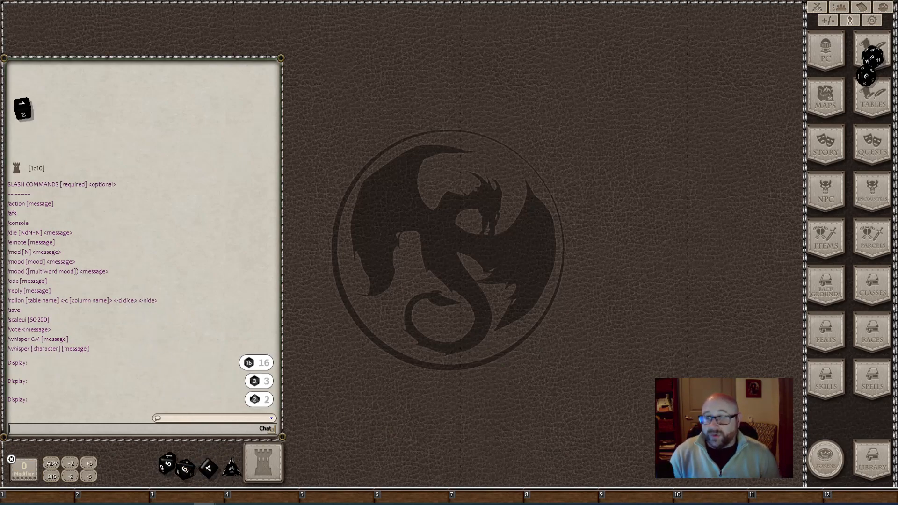
# - Arrange the dice again so the thrown d20 and d12 return to the row
pyautogui.rightClick(396, 426)
pyautogui.click(357, 425)
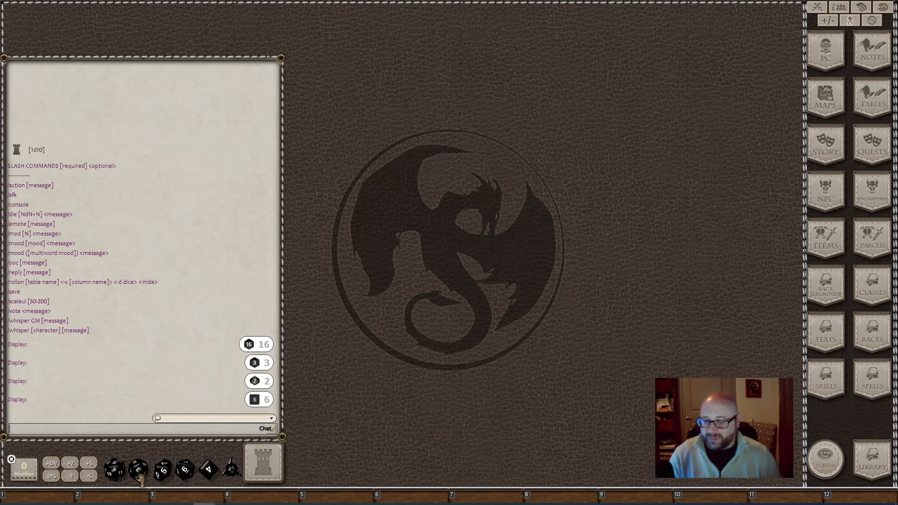
# - Roll a pool of 21 d20s in the chat, adding extra dice one at a time to the held die
pyautogui.moveTo(114, 468); pyautogui.dragTo(200, 214)
pyautogui.rightClick(161, 224)
pyautogui.rightClick(201, 214)
pyautogui.rightClick(200, 214)
pyautogui.rightClick(200, 214)
pyautogui.rightClick(200, 213)
pyautogui.rightClick(200, 214)
pyautogui.rightClick(201, 213)
pyautogui.rightClick(200, 213)
pyautogui.rightClick(201, 211)
pyautogui.rightClick(201, 212)
pyautogui.rightClick(200, 211)
pyautogui.rightClick(201, 211)
pyautogui.rightClick(200, 211)
pyautogui.rightClick(201, 211)
pyautogui.rightClick(201, 212)
pyautogui.rightClick(201, 211)
pyautogui.moveTo(200, 212); pyautogui.dragTo(166, 199)
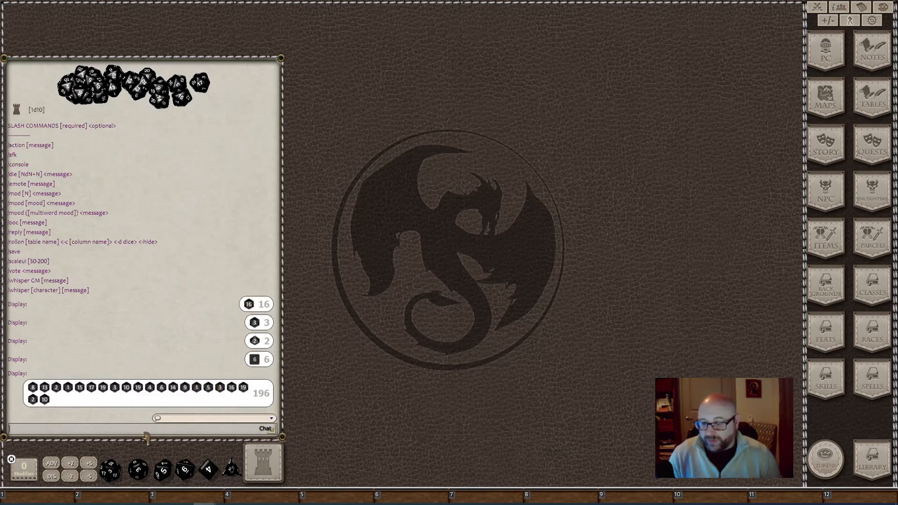
# - Roll ten d20s at once in the chat using the 10× multiplier
pyautogui.rightClick(112, 470)
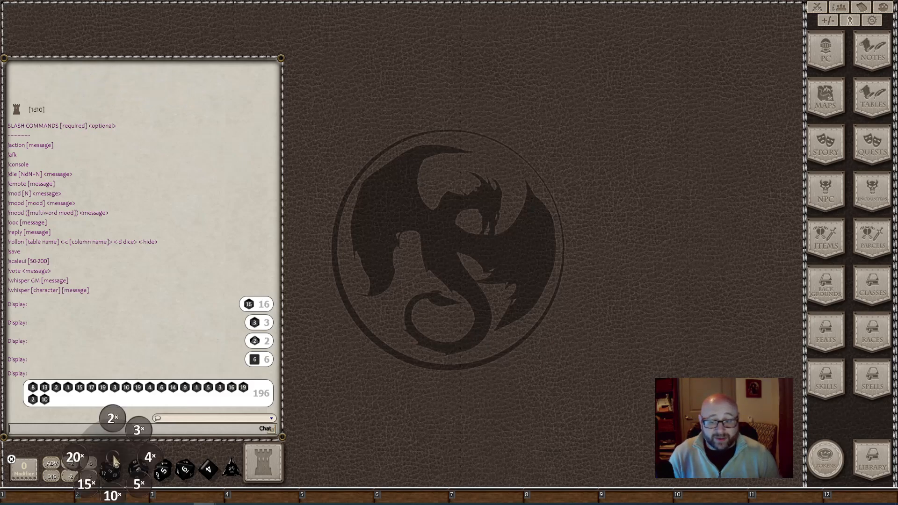
pyautogui.click(112, 495)
pyautogui.moveTo(127, 474); pyautogui.dragTo(172, 304)
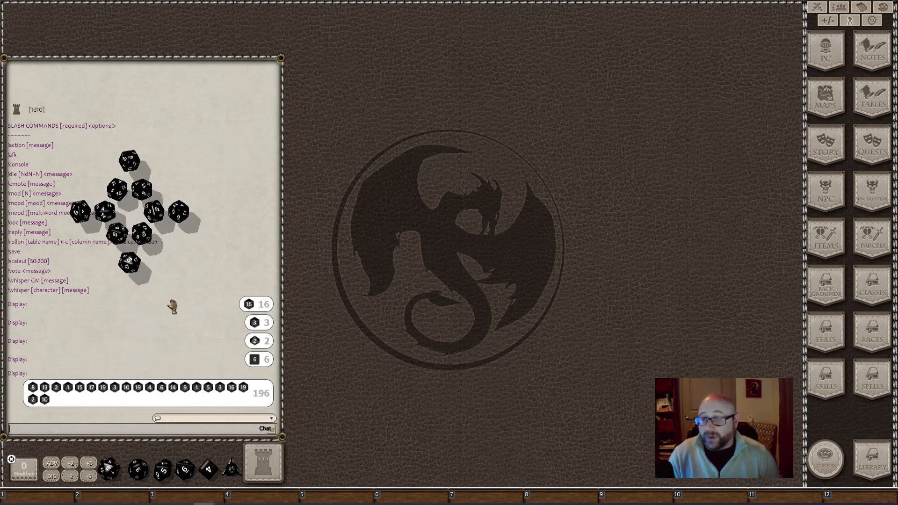
# - Roll percentile dice in the chat, followed by a pair of d10s
pyautogui.rightClick(166, 475)
pyautogui.click(143, 429)
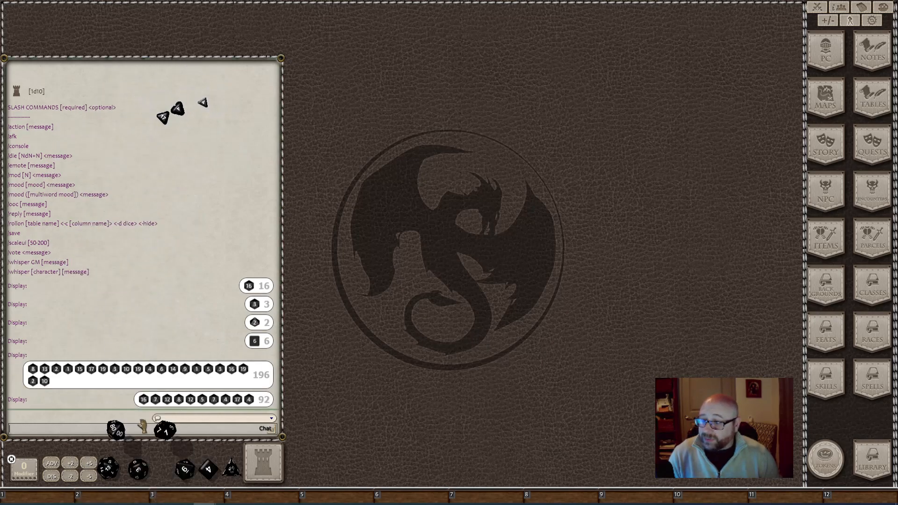
pyautogui.moveTo(143, 429); pyautogui.dragTo(154, 323)
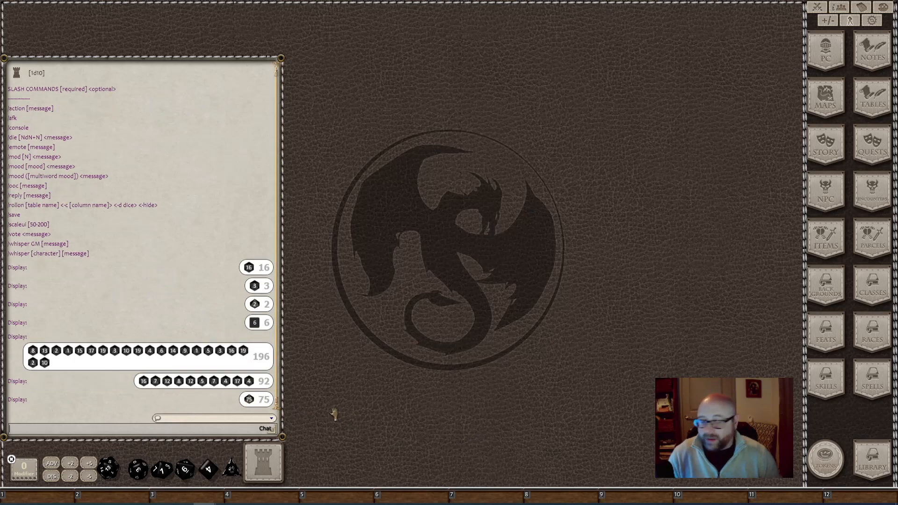
pyautogui.moveTo(163, 470); pyautogui.dragTo(149, 285)
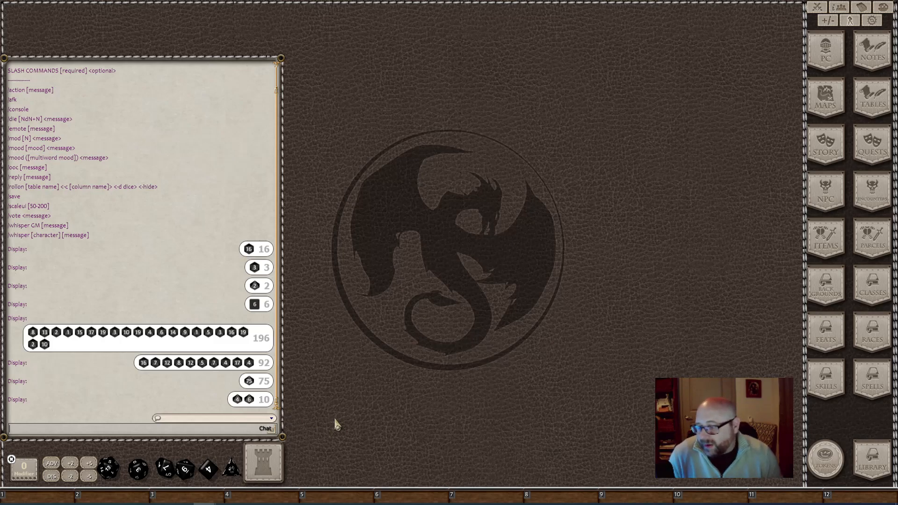
# - Roll the percentile dice once more, followed by three d6s in the chat
pyautogui.rightClick(163, 460)
pyautogui.click(134, 428)
pyautogui.click(113, 266)
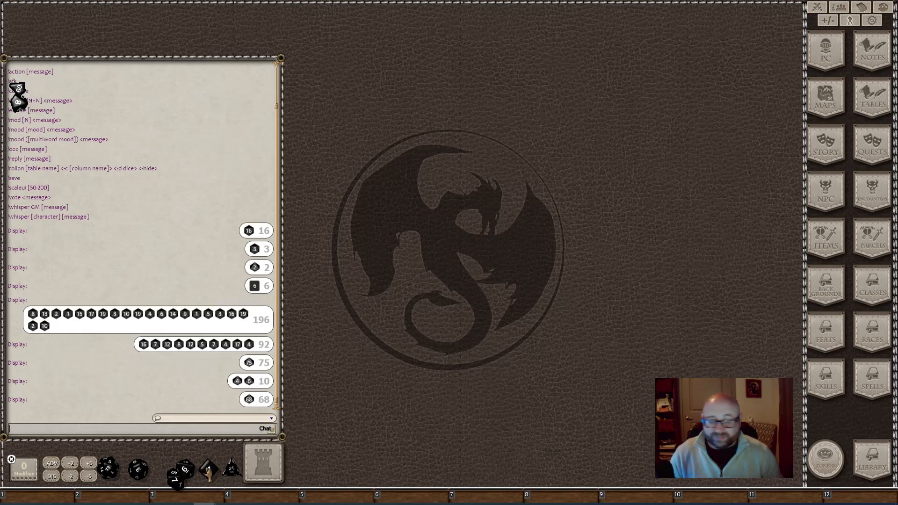
pyautogui.moveTo(209, 468); pyautogui.dragTo(313, 311)
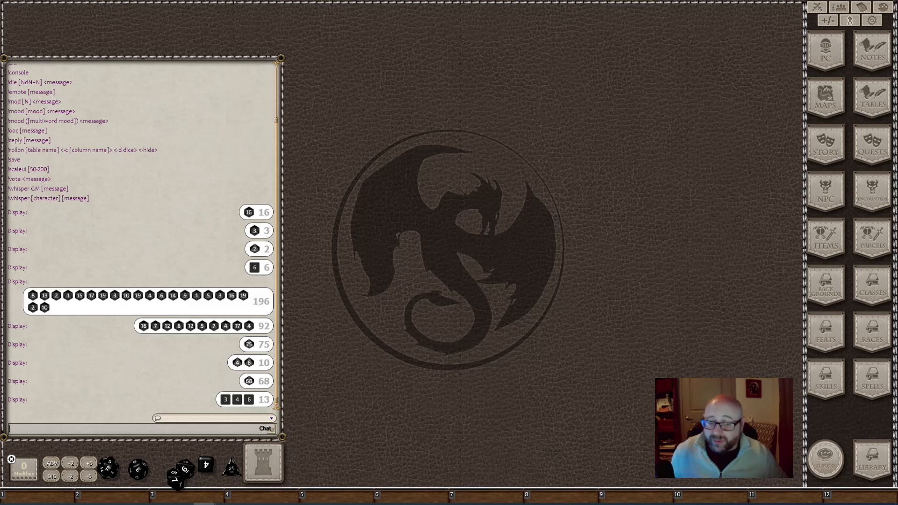
# - Roll a d20 with advantage and another d20 with disadvantage in the chat
pyautogui.click(51, 462)
pyautogui.moveTo(102, 467); pyautogui.dragTo(114, 293)
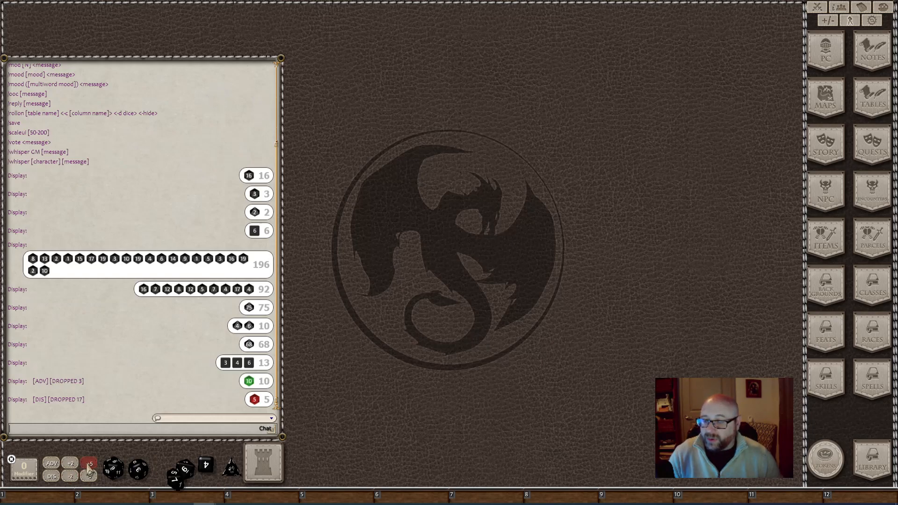
# - Roll a d20 with a +9 modifier in the chat, and another d20 hidden in the dice tower
pyautogui.scroll(9, 32, 473)
pyautogui.moveTo(117, 468); pyautogui.dragTo(128, 304)
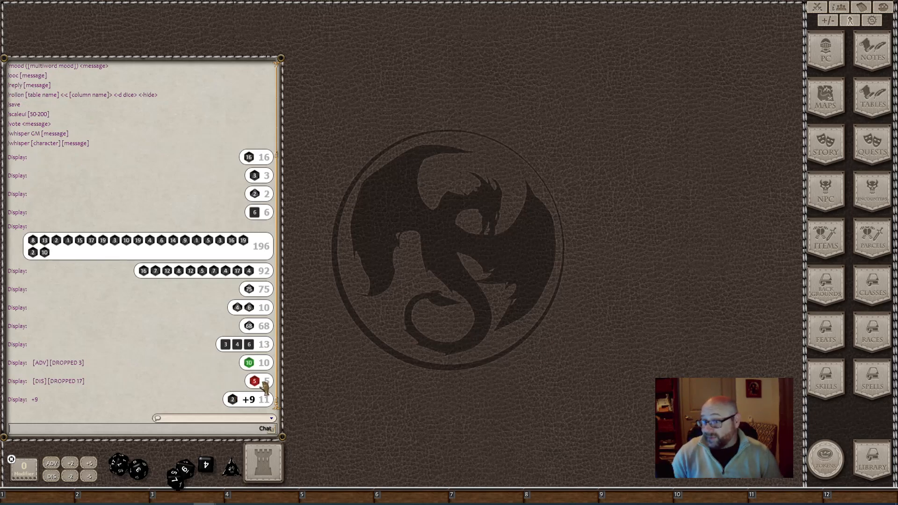
pyautogui.moveTo(119, 465); pyautogui.dragTo(263, 462)
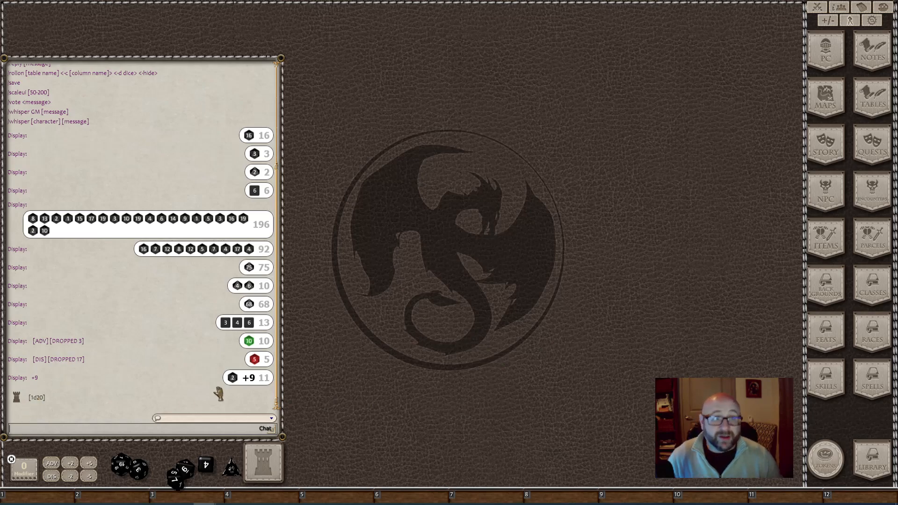
# - Move the player window aside in windowed mode to view the GM desktop behind it, and maximise it again
pyautogui.rightClick(585, 303)
pyautogui.click(622, 308)
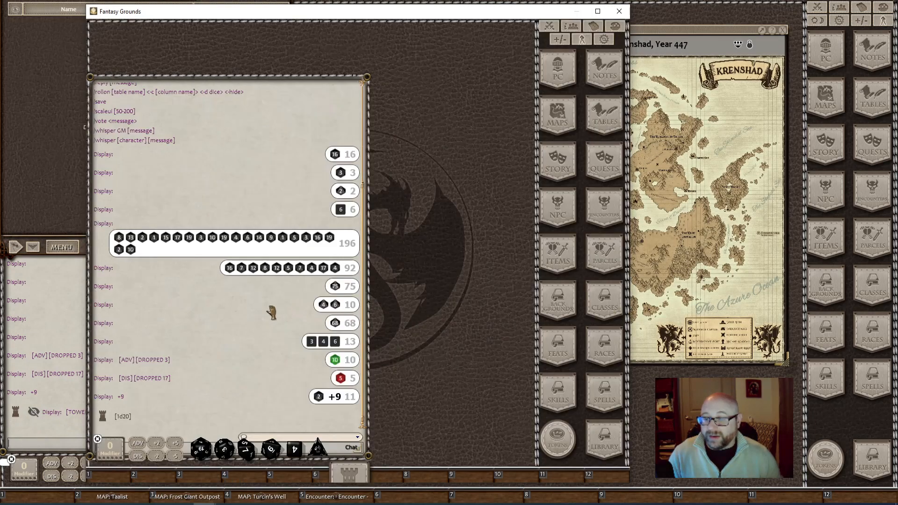
pyautogui.moveTo(274, 14); pyautogui.dragTo(226, 39)
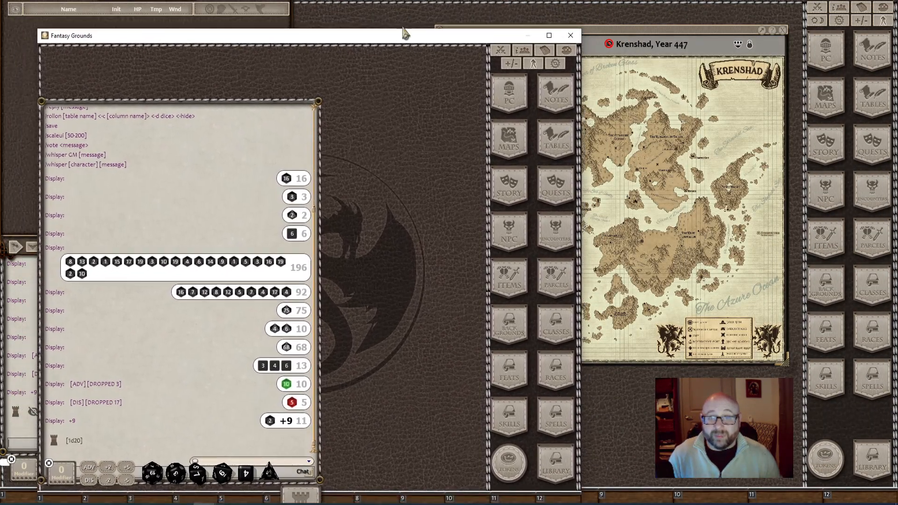
pyautogui.click(549, 35)
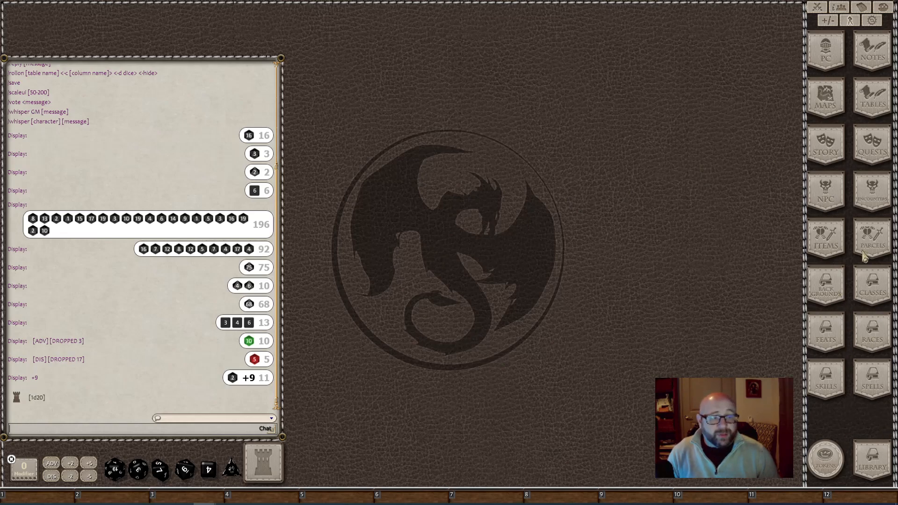
# - Open and close the Combat Tracker
pyautogui.click(817, 8)
pyautogui.click(816, 8)
pyautogui.click(819, 10)
pyautogui.click(819, 10)
pyautogui.click(819, 11)
pyautogui.click(819, 11)
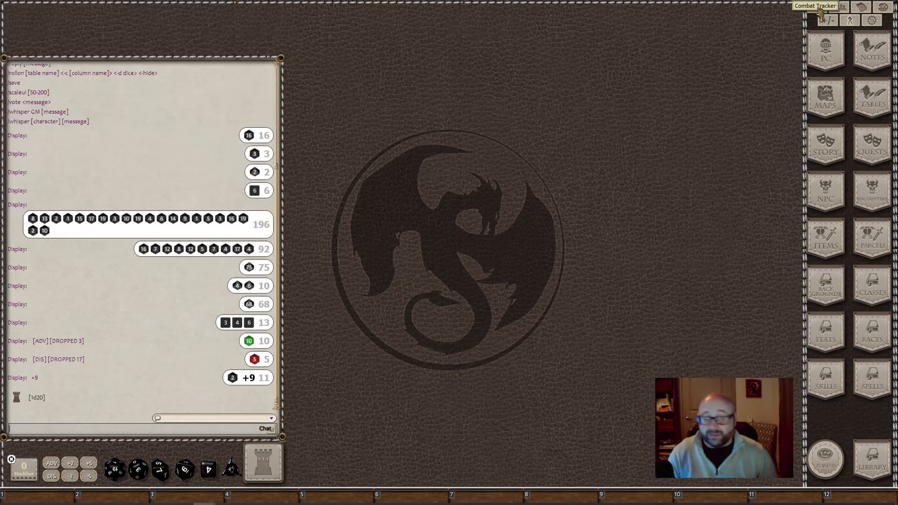
# - View the Party Sheet and the Calendar, closing each one
pyautogui.click(840, 8)
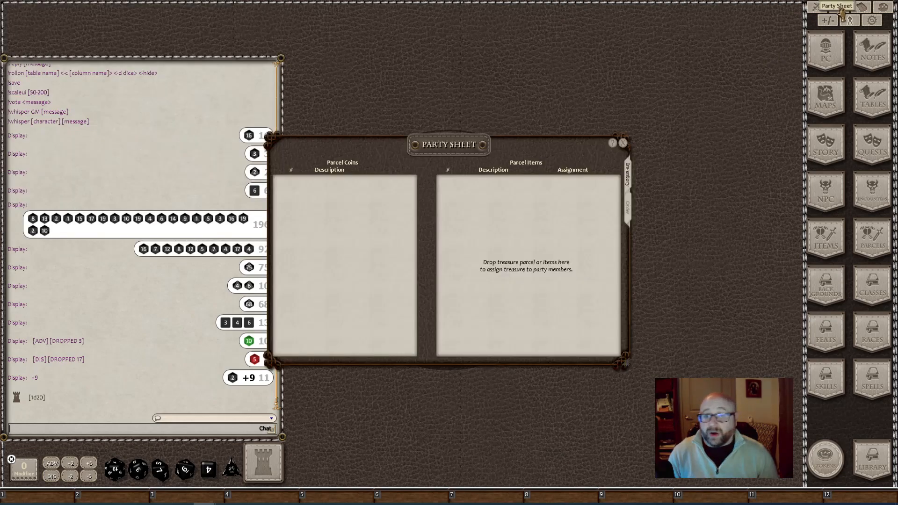
pyautogui.click(839, 9)
pyautogui.click(840, 9)
pyautogui.click(840, 8)
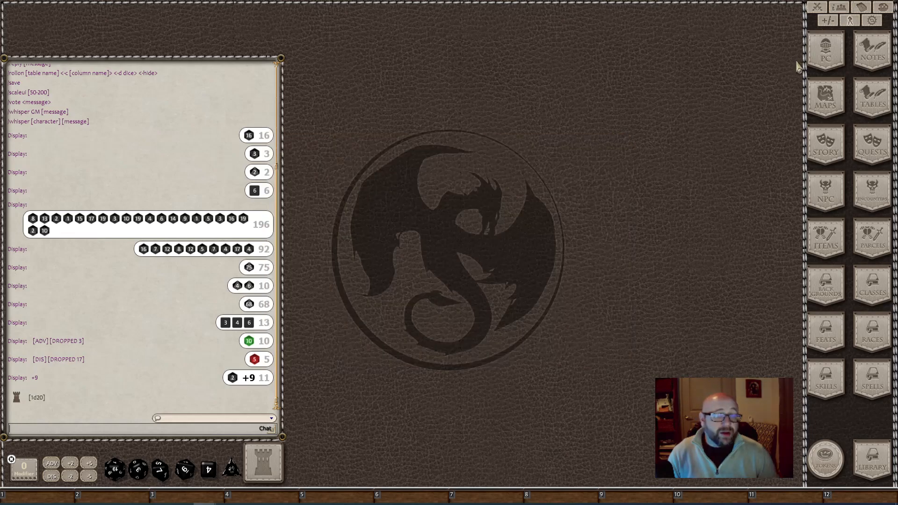
pyautogui.click(866, 10)
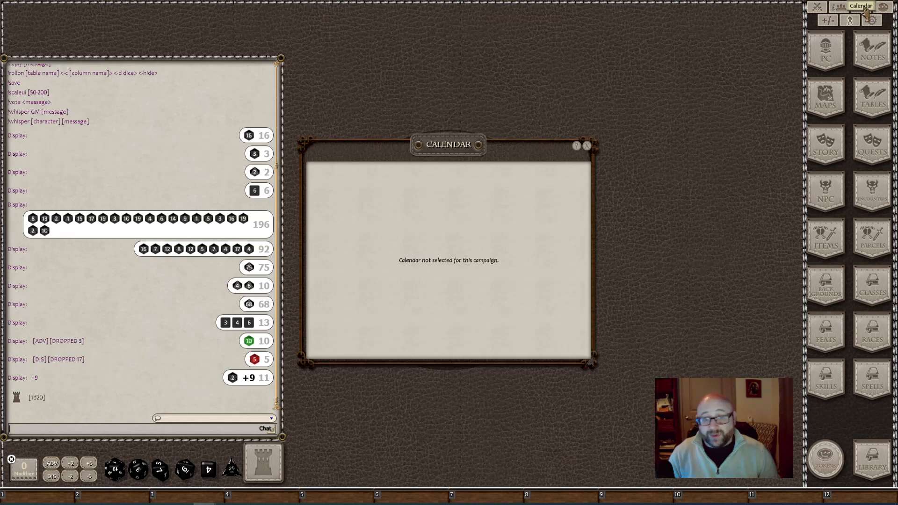
pyautogui.click(865, 10)
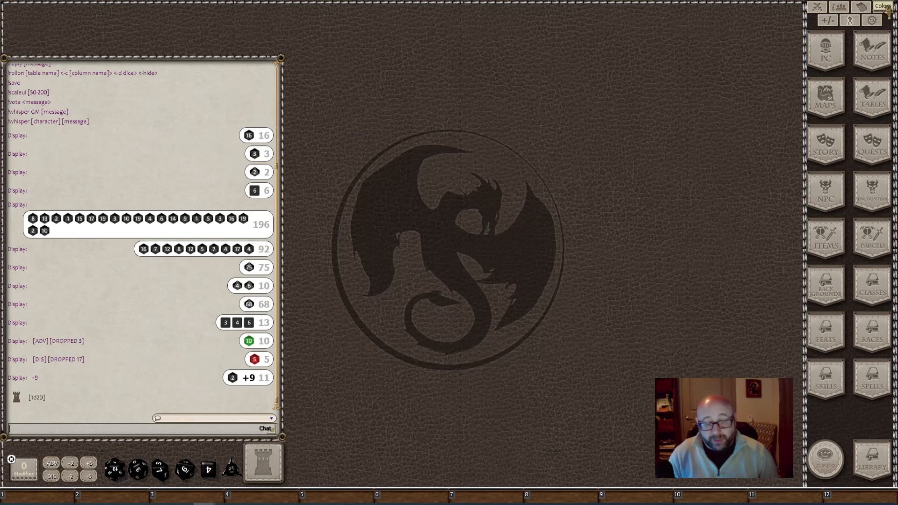
# - Open the dice colour settings, set the dice text to black and the dice body to green, and reposition the window
pyautogui.click(886, 8)
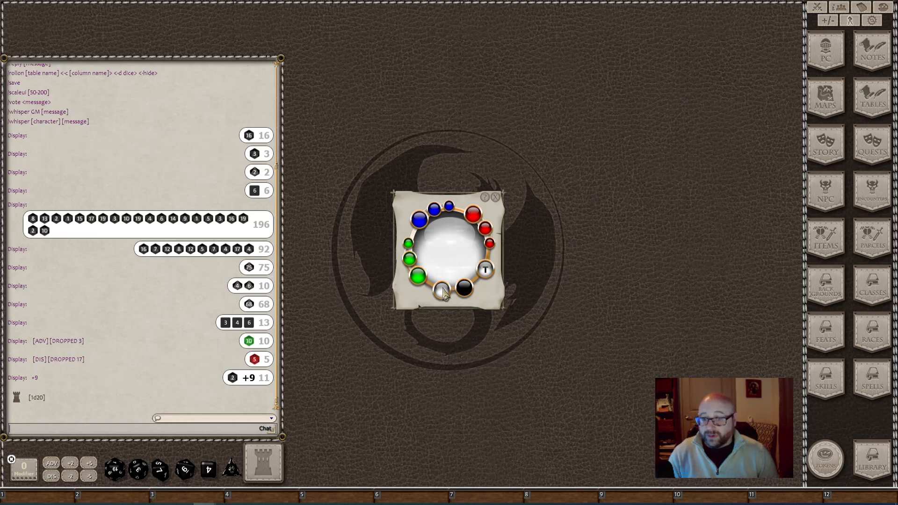
pyautogui.click(486, 270)
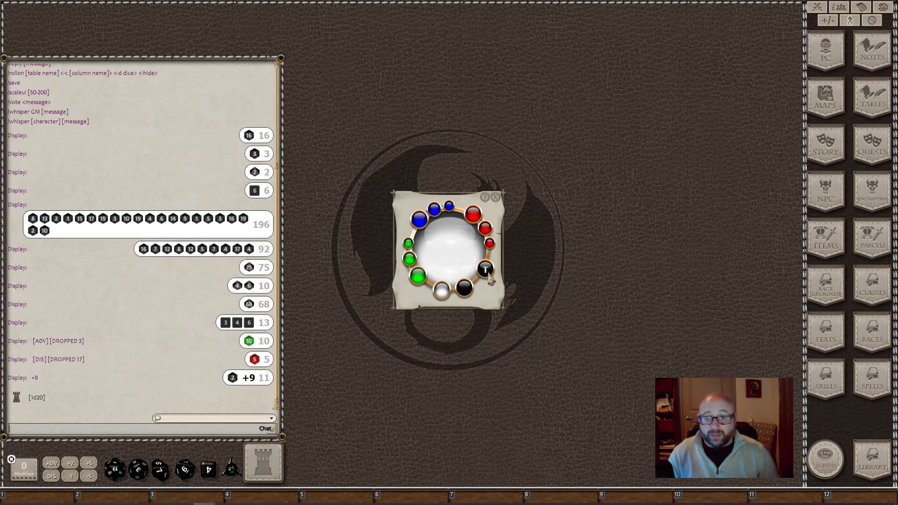
pyautogui.click(465, 289)
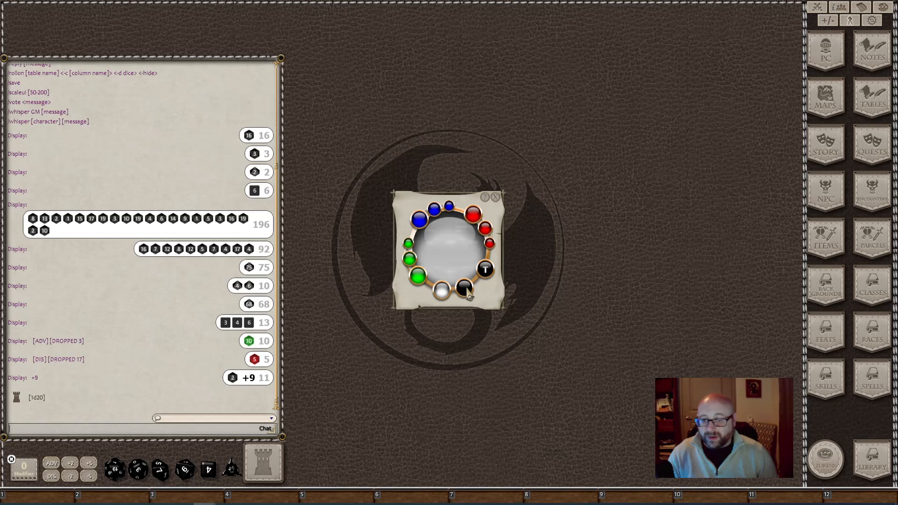
pyautogui.click(419, 276)
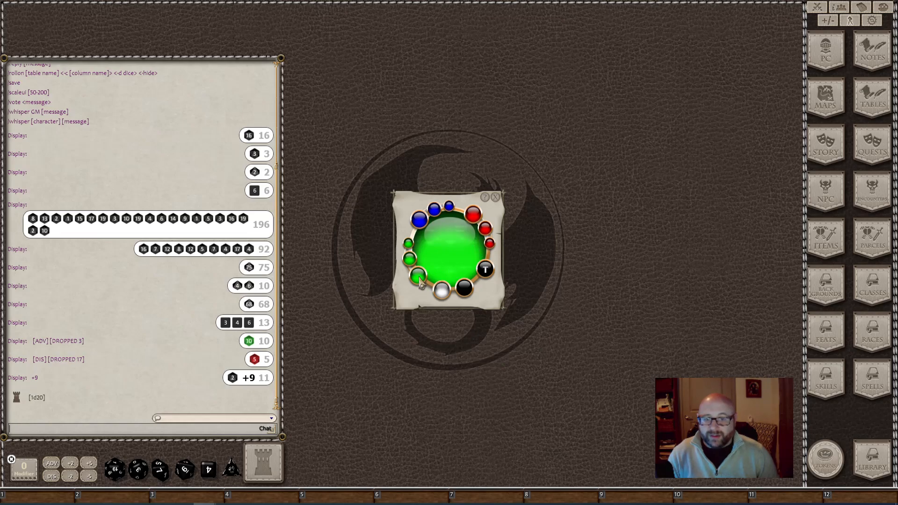
pyautogui.moveTo(420, 280); pyautogui.dragTo(436, 270)
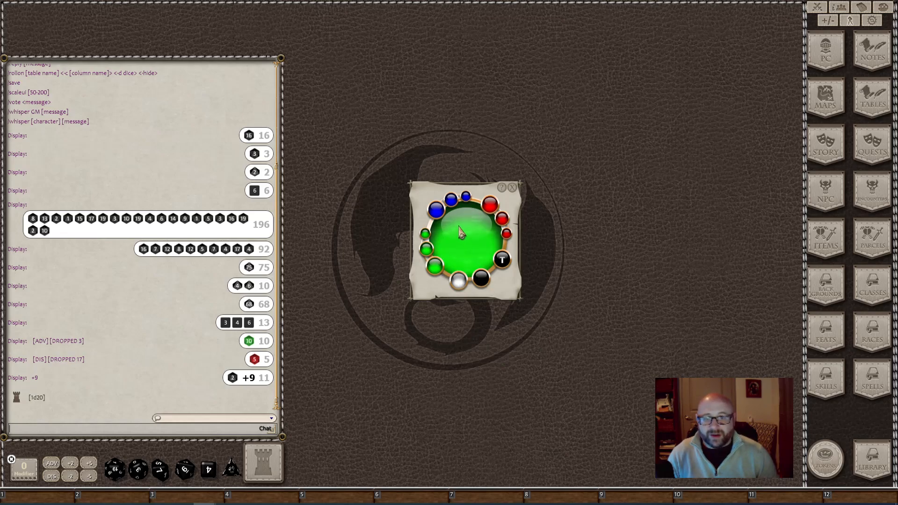
# - Change the dice body to a lightened blue with black text and close the colour settings
pyautogui.click(436, 207)
pyautogui.click(504, 260)
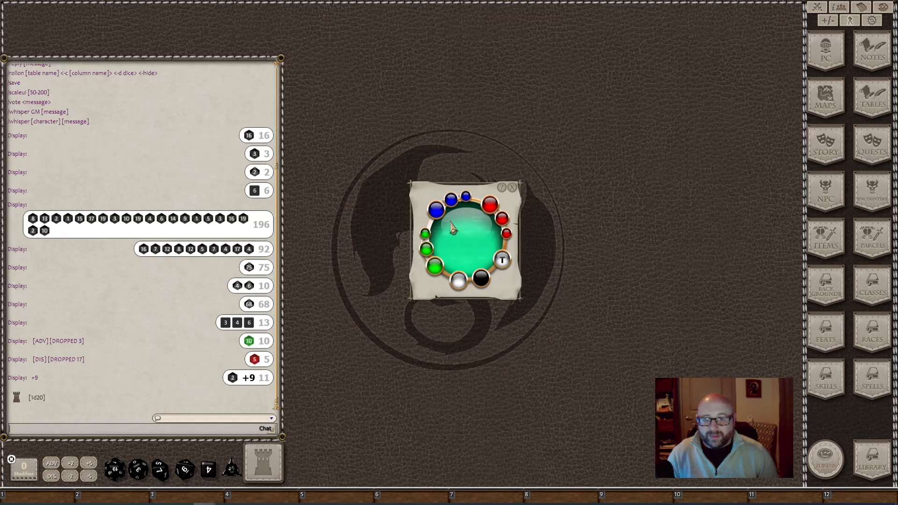
pyautogui.click(435, 213)
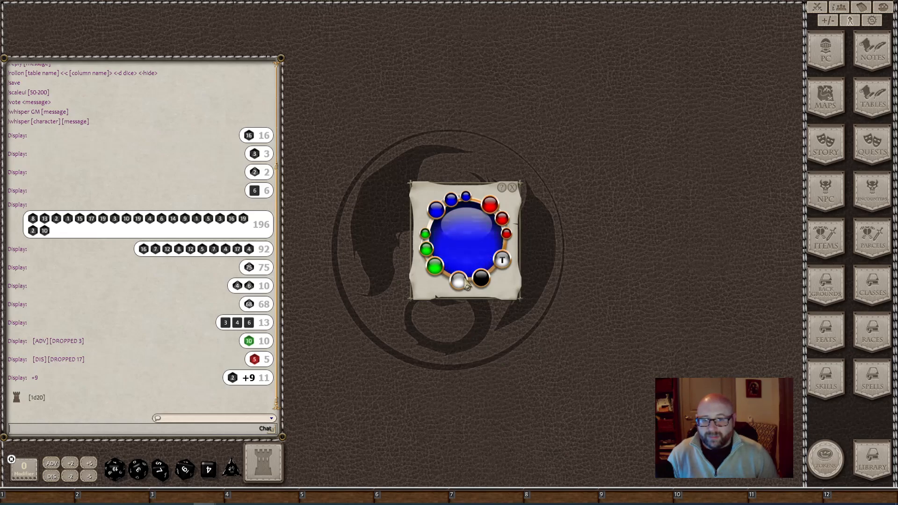
pyautogui.click(501, 262)
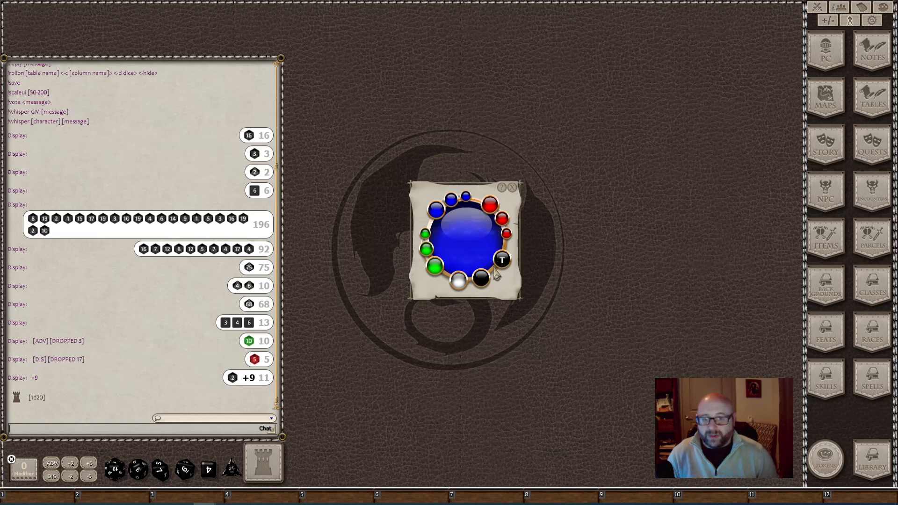
pyautogui.click(458, 282)
pyautogui.click(458, 282)
pyautogui.click(457, 282)
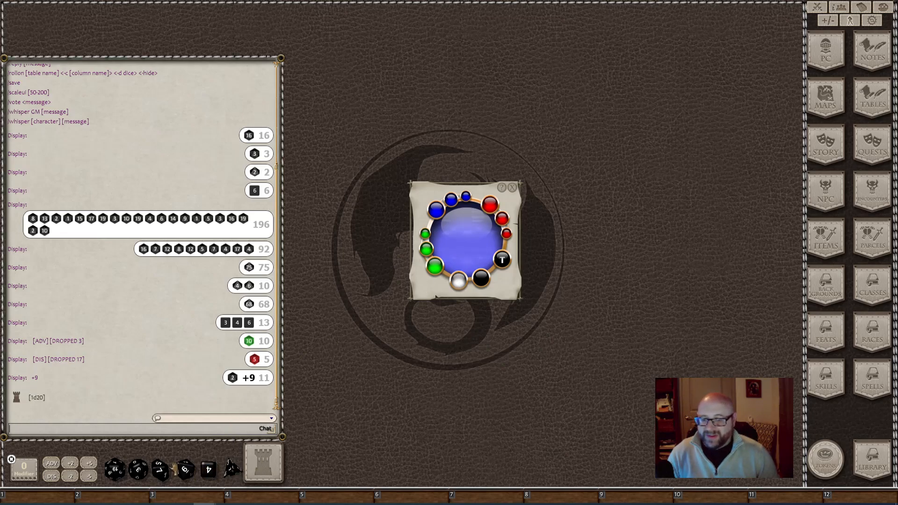
pyautogui.rightClick(443, 406)
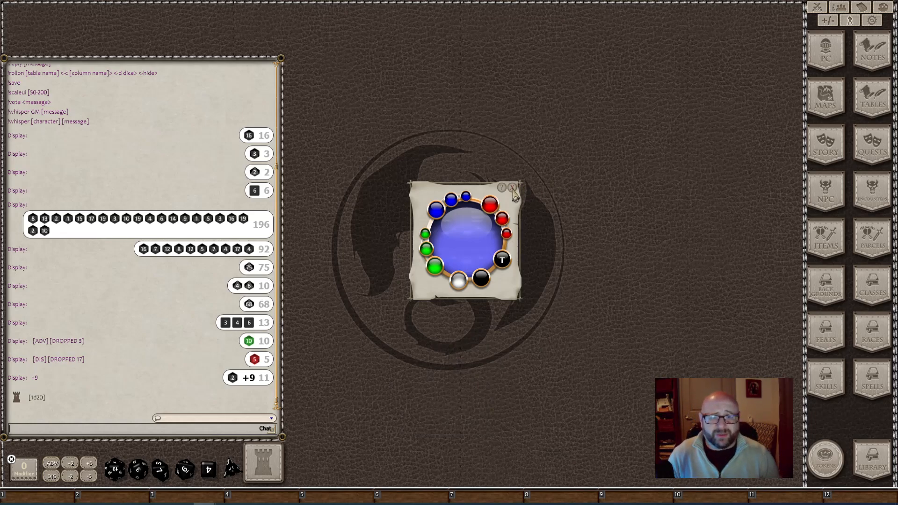
pyautogui.click(512, 188)
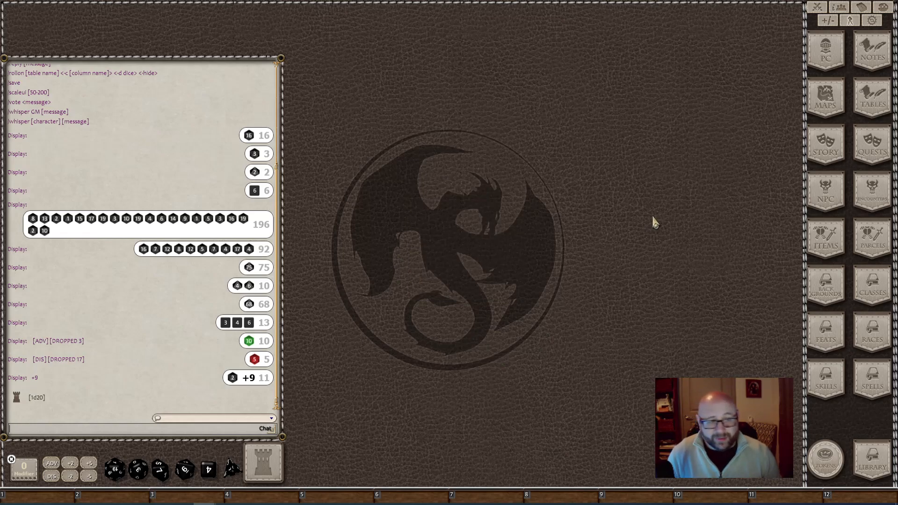
# - View the Modifiers window and the Effects window, closing each one
pyautogui.click(827, 20)
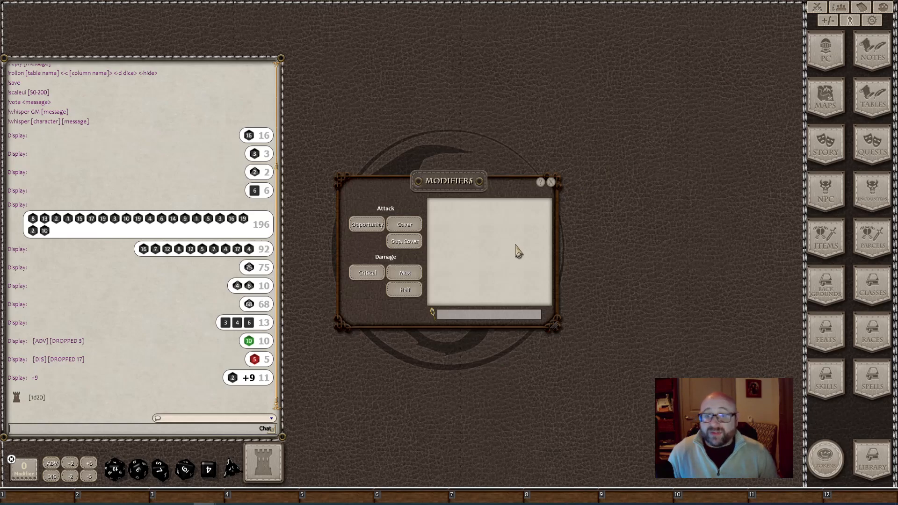
pyautogui.click(550, 182)
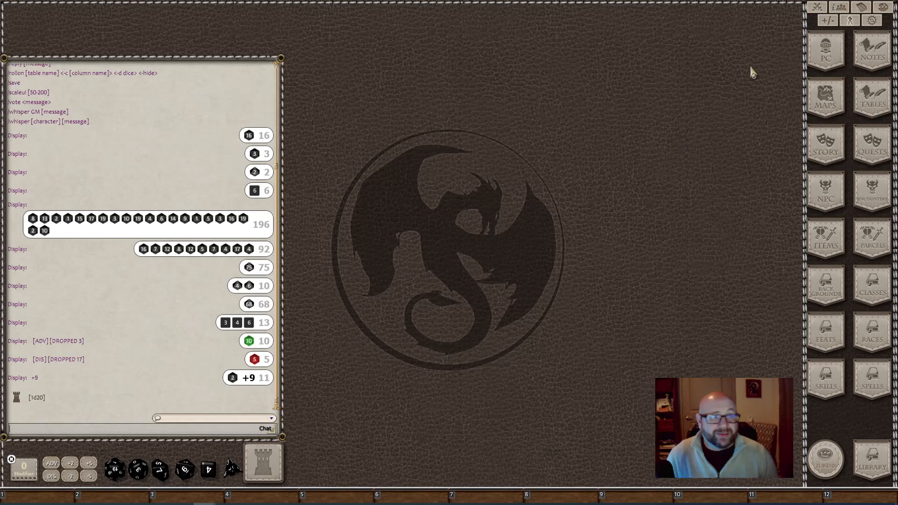
pyautogui.click(849, 20)
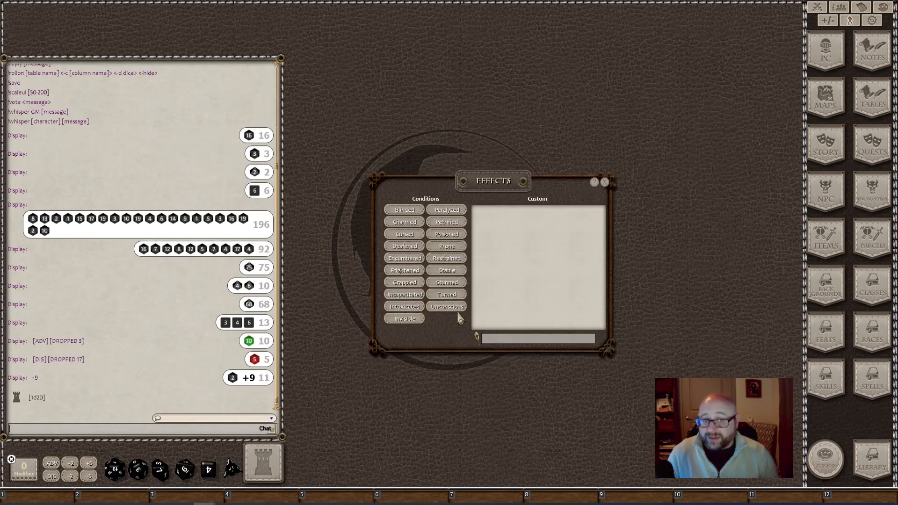
pyautogui.click(605, 182)
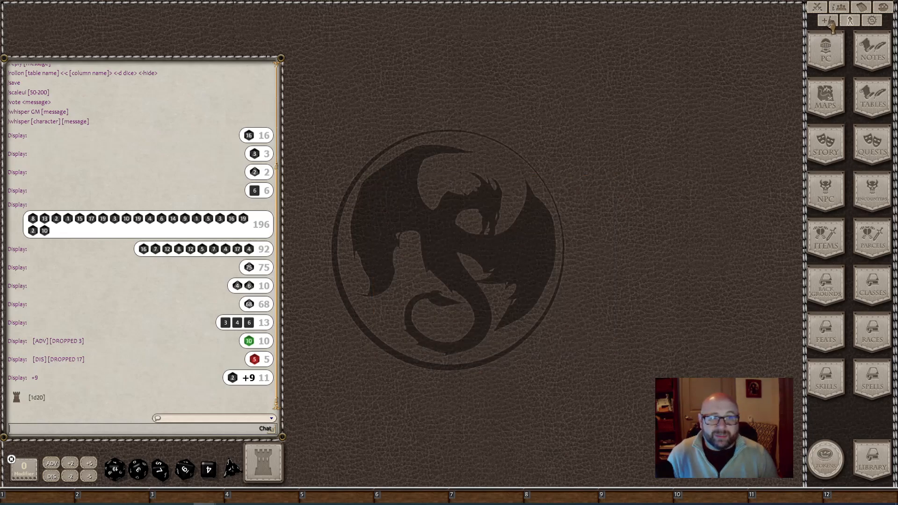
# - Look through the client and game settings in the Options window and close it
pyautogui.click(871, 21)
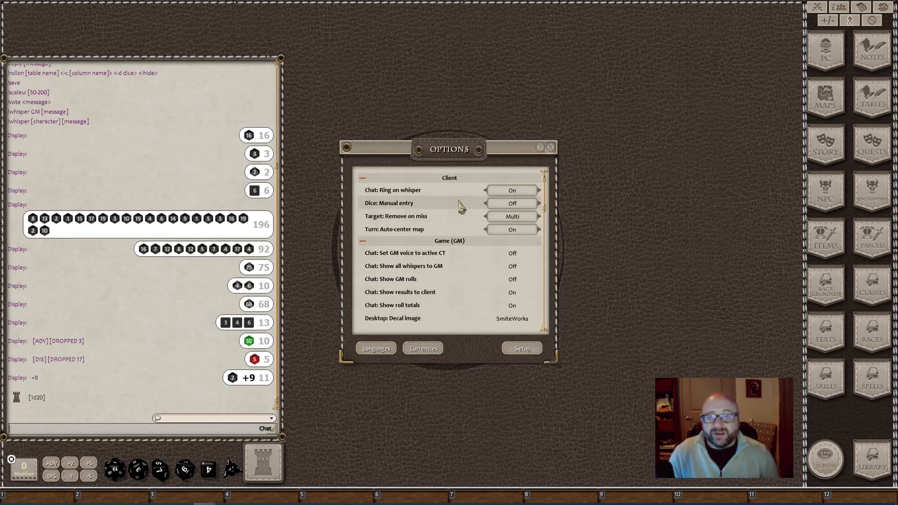
pyautogui.scroll(-5, 462, 223)
pyautogui.scroll(-3, 462, 222)
pyautogui.scroll(12, 463, 218)
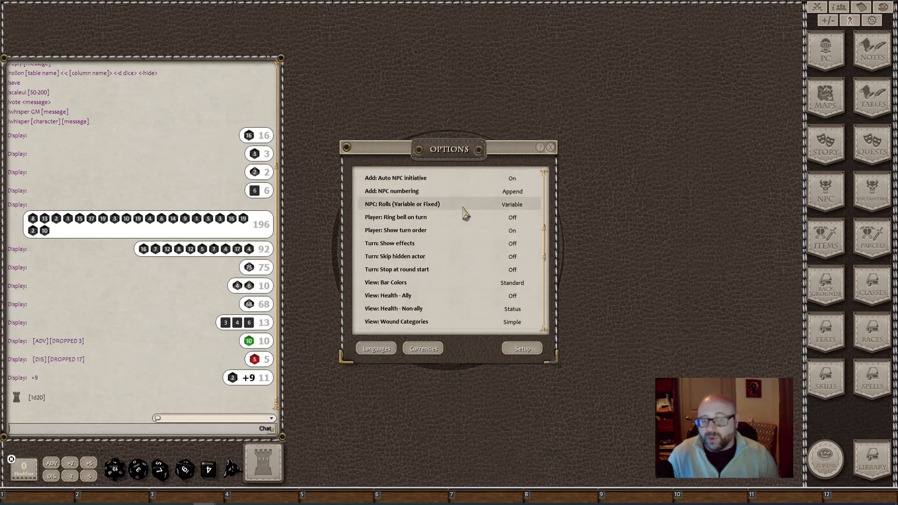
pyautogui.click(551, 147)
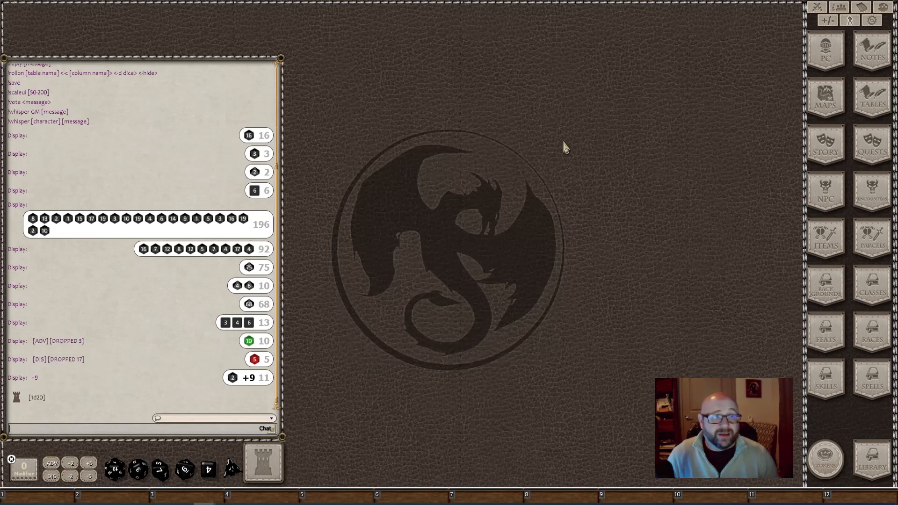
# - Create a new note titled "NOTES" containing the text "GONNA SHOW YOU STUFF"
pyautogui.click(872, 52)
pyautogui.rightClick(457, 265)
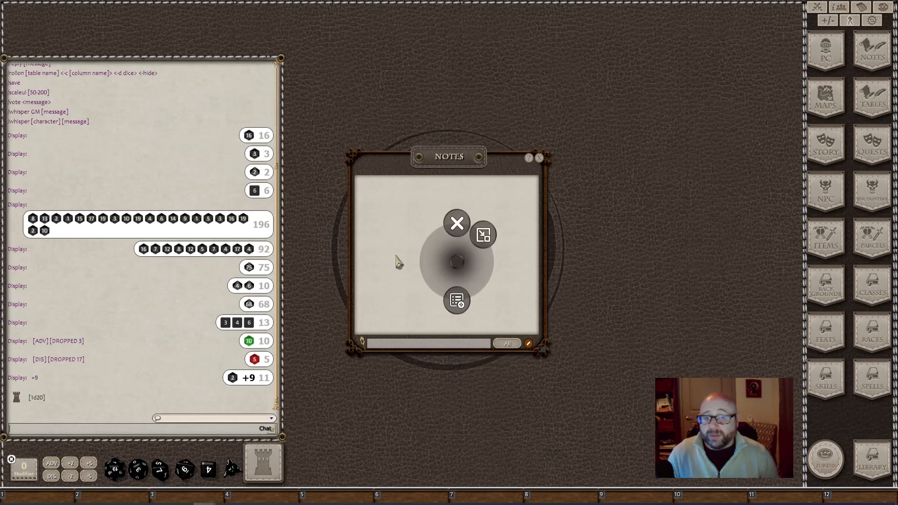
pyautogui.rightClick(423, 224)
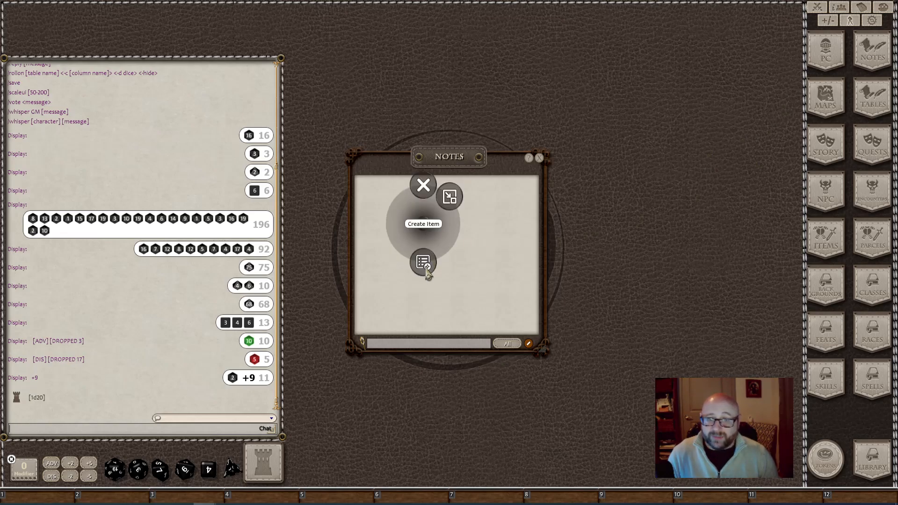
pyautogui.click(423, 262)
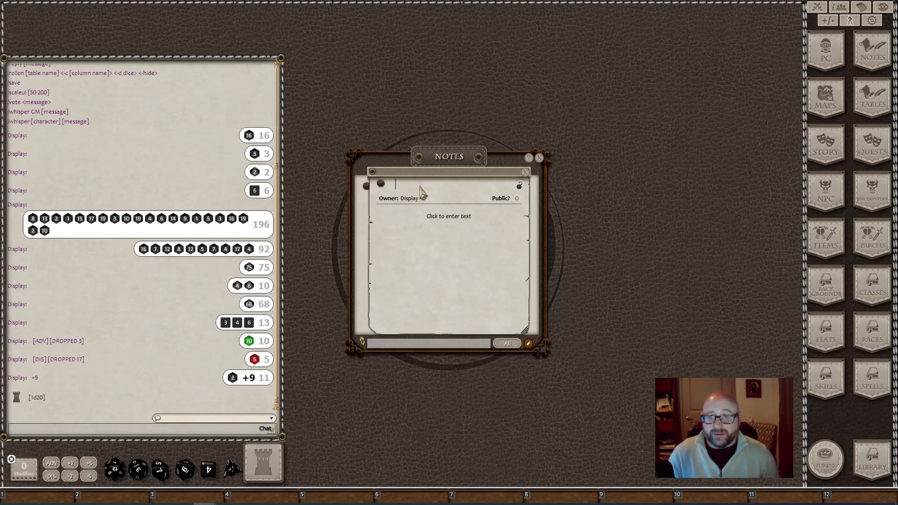
pyautogui.write('NOTES')
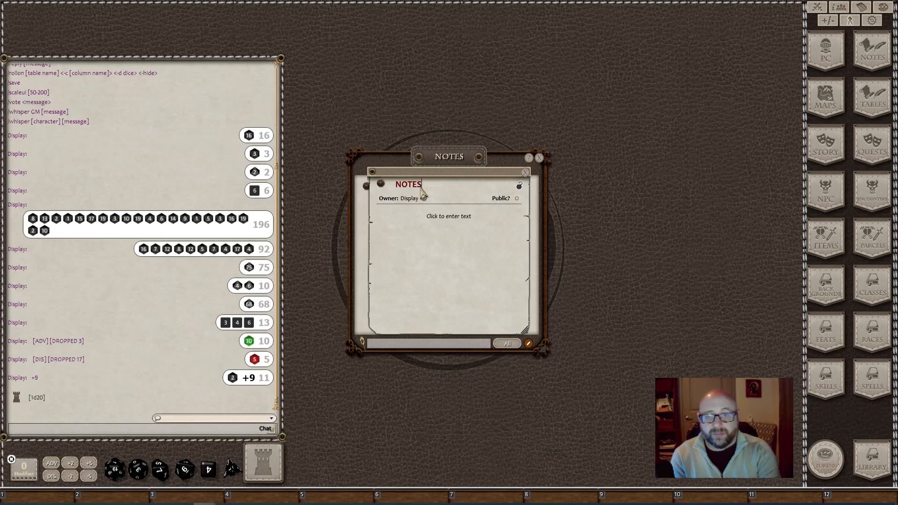
pyautogui.press('Tab')
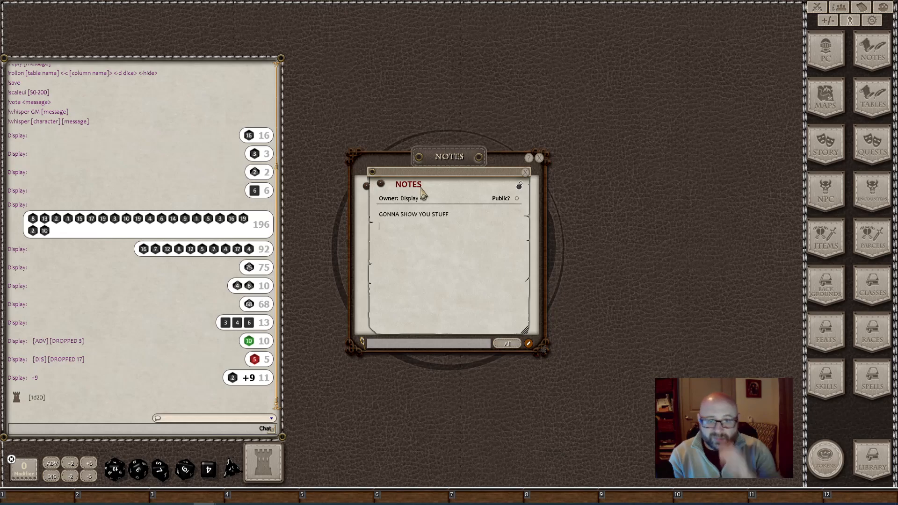
# - Copy the note's text "GONNA SHOW YOU STUFF" into the chat, send it, and close the note
pyautogui.moveTo(434, 231); pyautogui.dragTo(378, 212)
pyautogui.hotkey('ctrl', 'c')
pyautogui.click(207, 426)
pyautogui.hotkey('ctrl', 'v')
pyautogui.press('Return')
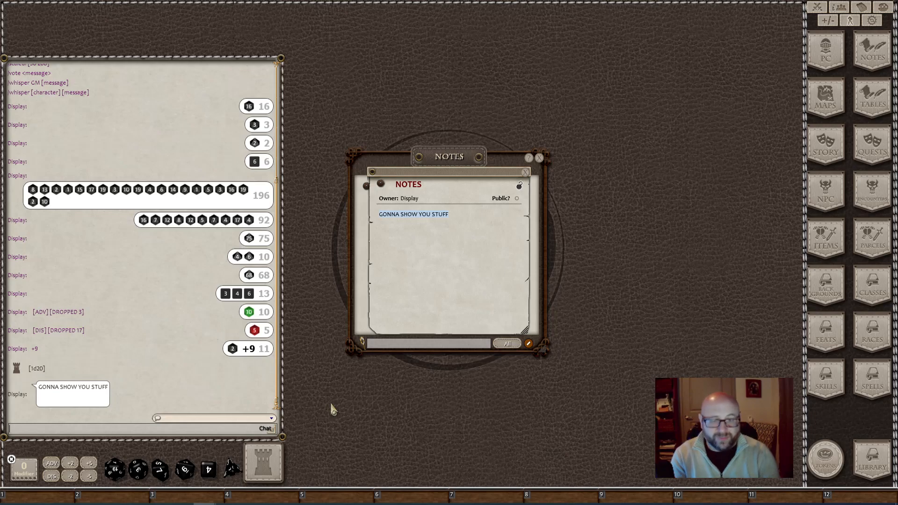
pyautogui.click(525, 173)
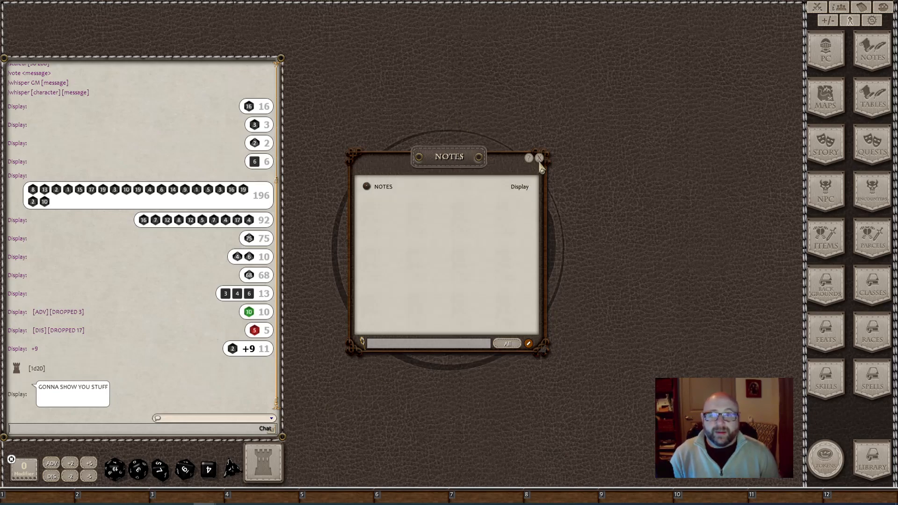
# - Reopen the "NOTES" note, make it public, and close both the note and the notes list
pyautogui.click(367, 187)
pyautogui.rightClick(466, 204)
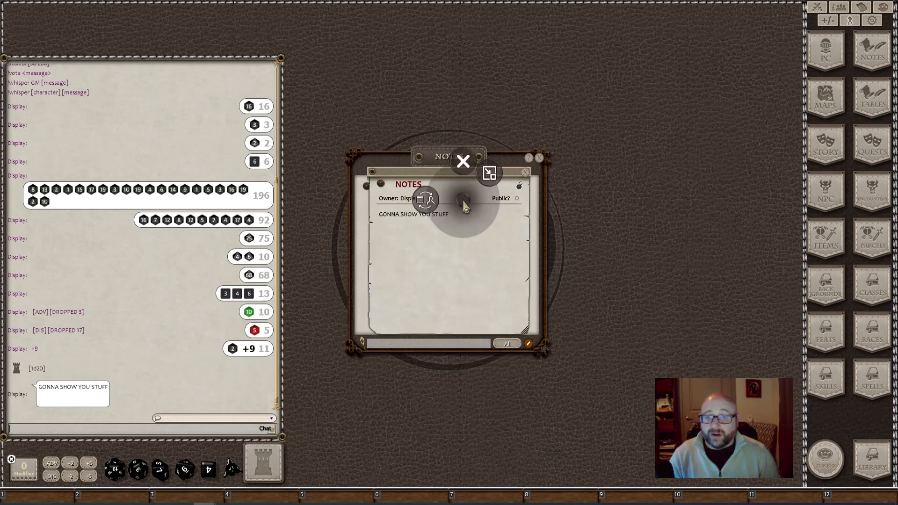
pyautogui.click(426, 204)
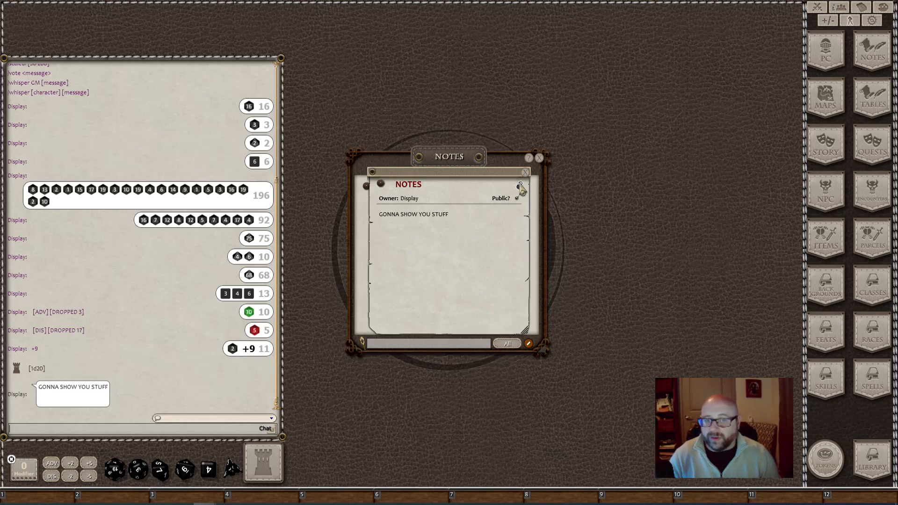
pyautogui.click(525, 172)
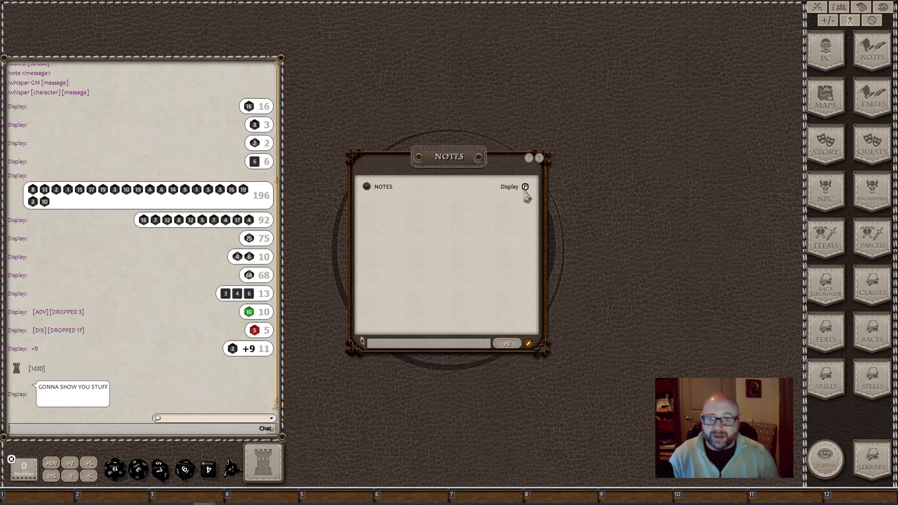
pyautogui.click(539, 158)
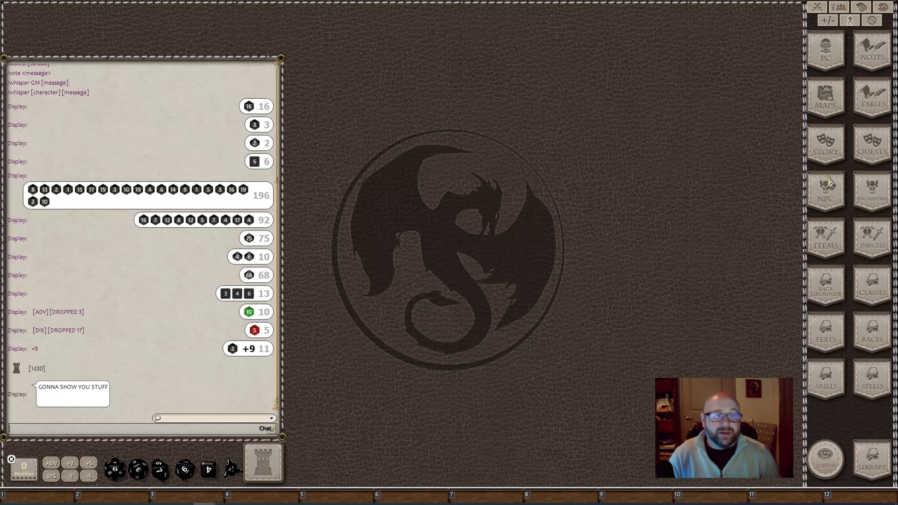
# - Open the "Krenshad, Year 447" map from the map list and examine it at closer and wider zoom
pyautogui.click(823, 98)
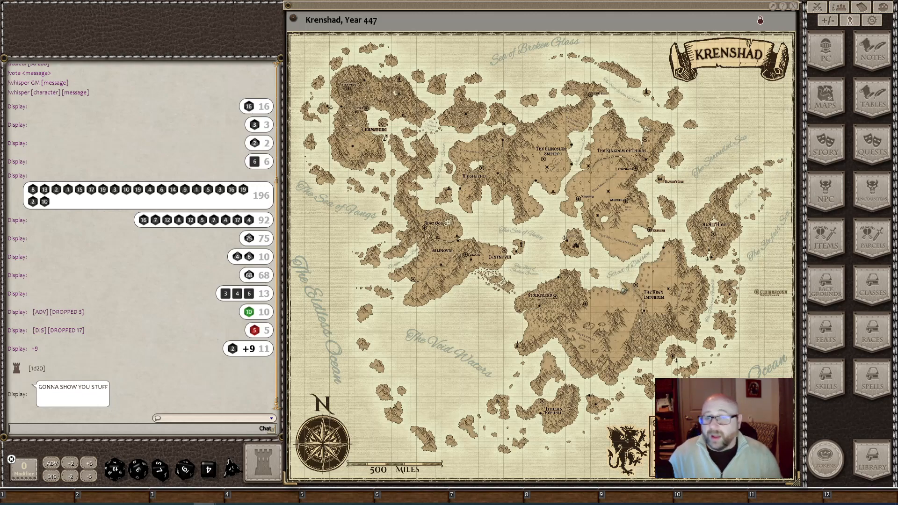
pyautogui.scroll(3, 575, 175)
pyautogui.scroll(-3, 578, 187)
pyautogui.scroll(3, 582, 201)
pyautogui.scroll(-3, 586, 210)
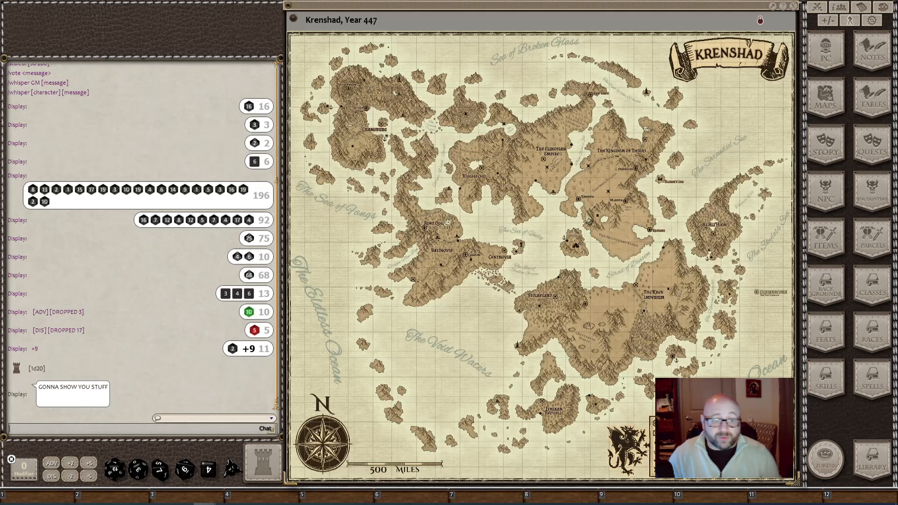
# - Shrink the Krenshad map window and examine the area around The Kren Imperium up close
pyautogui.moveTo(796, 480); pyautogui.dragTo(764, 403)
pyautogui.scroll(1, 705, 347)
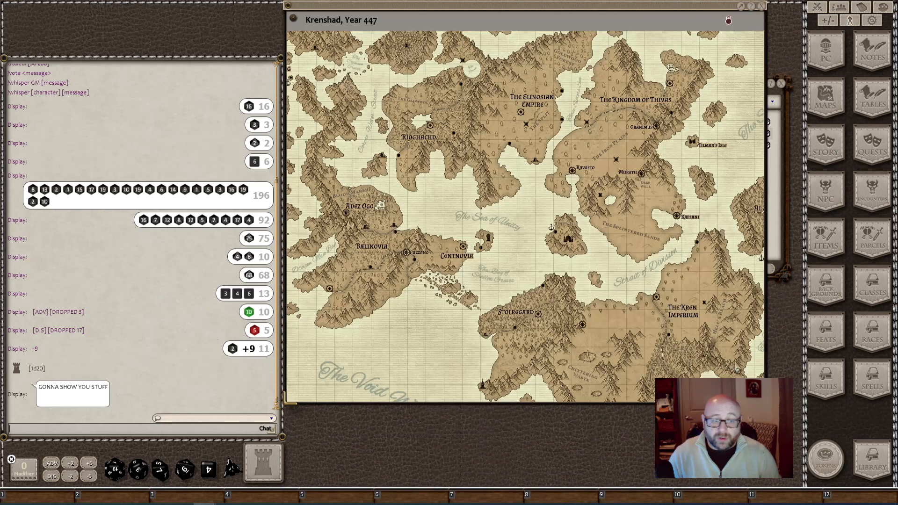
pyautogui.moveTo(691, 328); pyautogui.dragTo(677, 308)
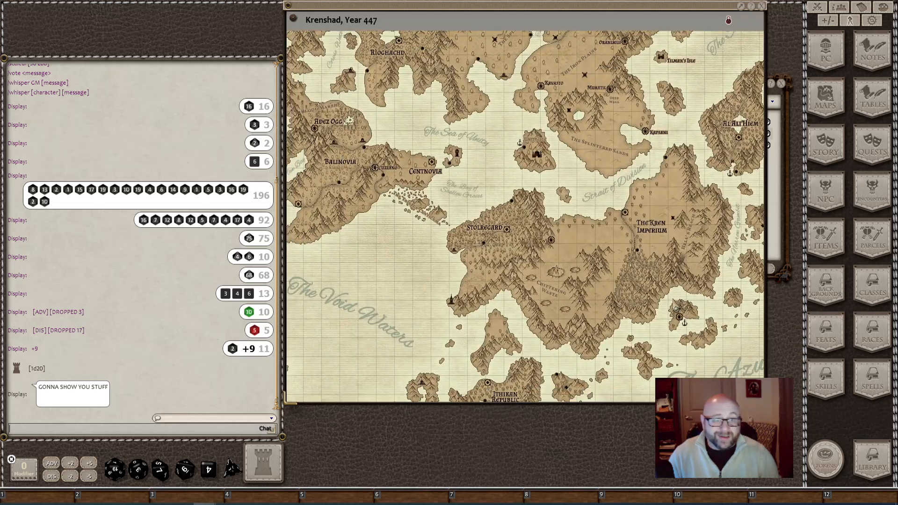
# - Set the Krenshad map window to Small Size, and enlarge it by hand to fill the space between chat and sidebar
pyautogui.scroll(-3, 635, 251)
pyautogui.moveTo(527, 400); pyautogui.dragTo(546, 481)
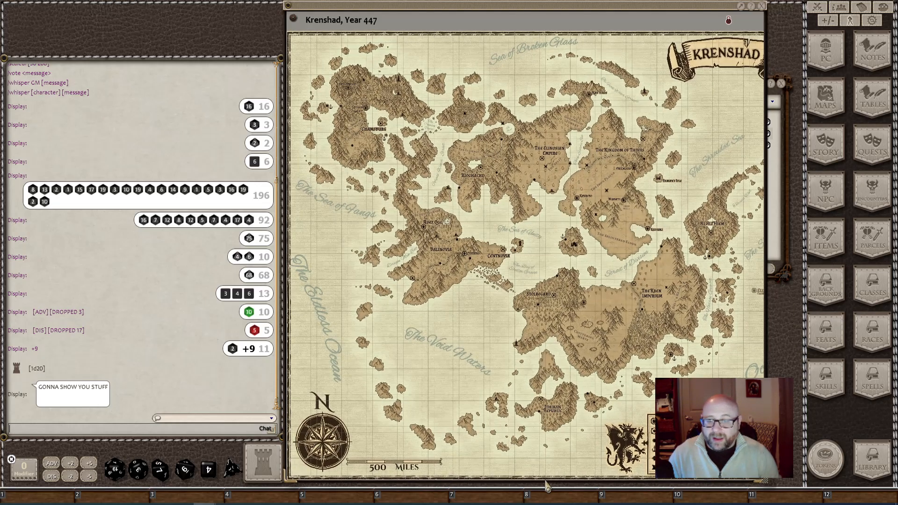
pyautogui.rightClick(575, 251)
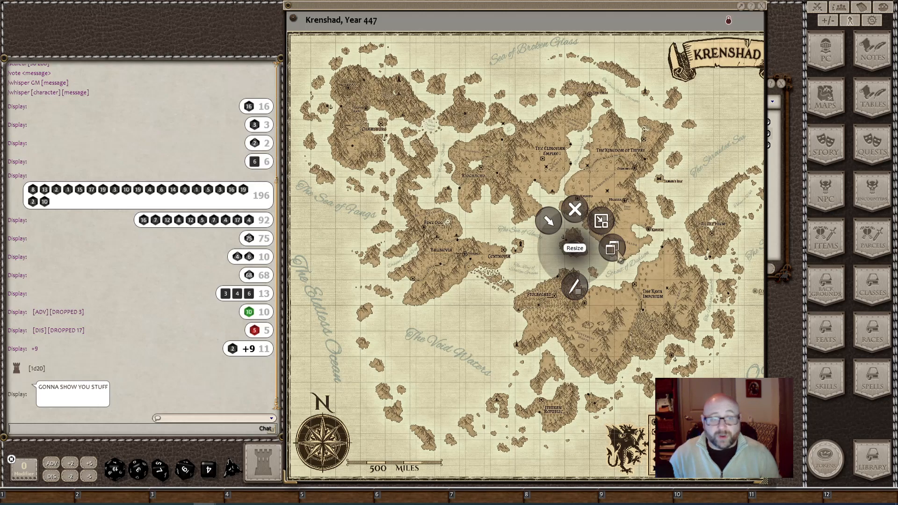
pyautogui.click(618, 256)
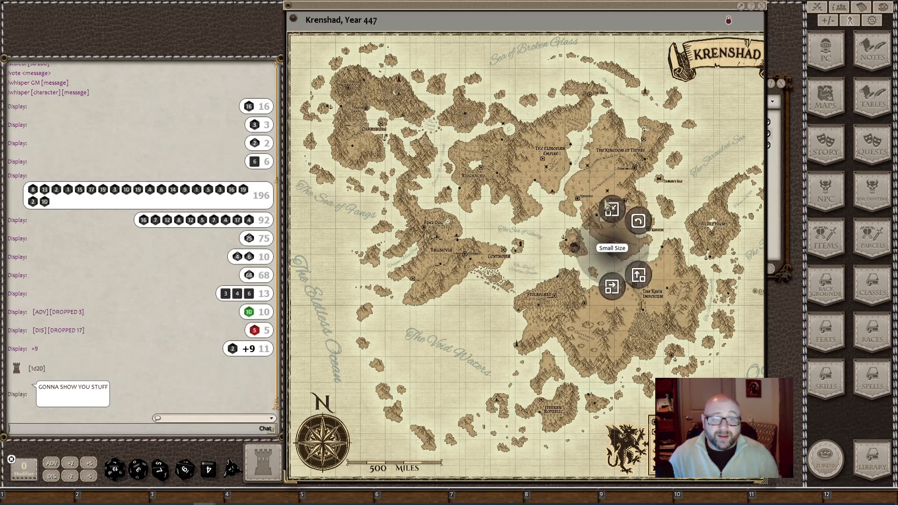
pyautogui.click(612, 211)
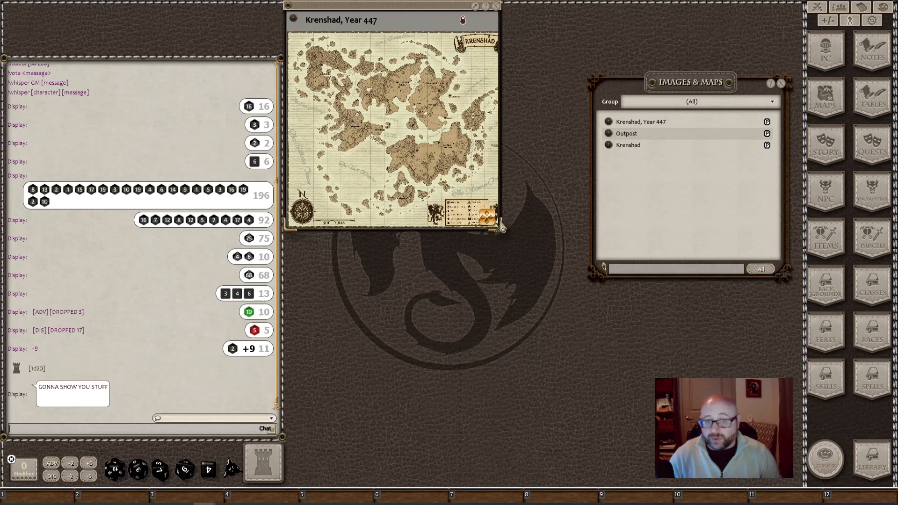
pyautogui.moveTo(501, 235); pyautogui.dragTo(796, 482)
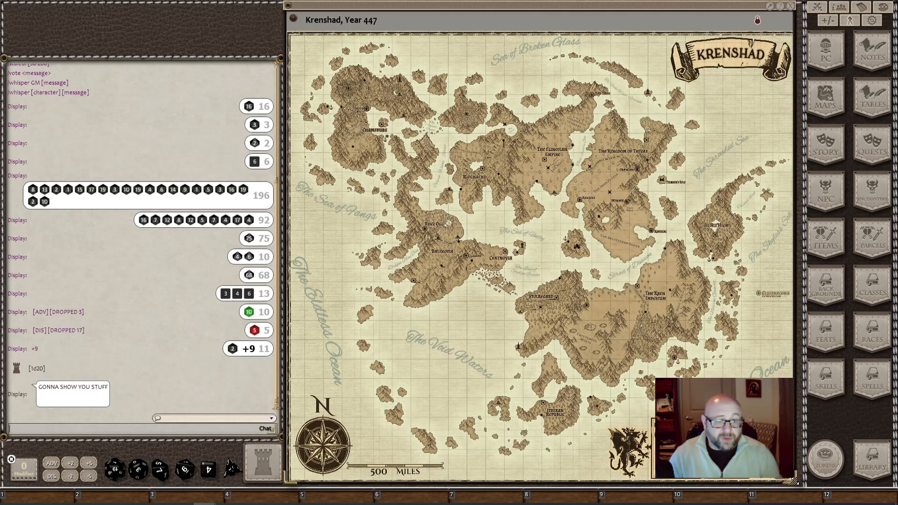
# - Minimize the Krenshad map window to a desktop token and restore it
pyautogui.rightClick(411, 258)
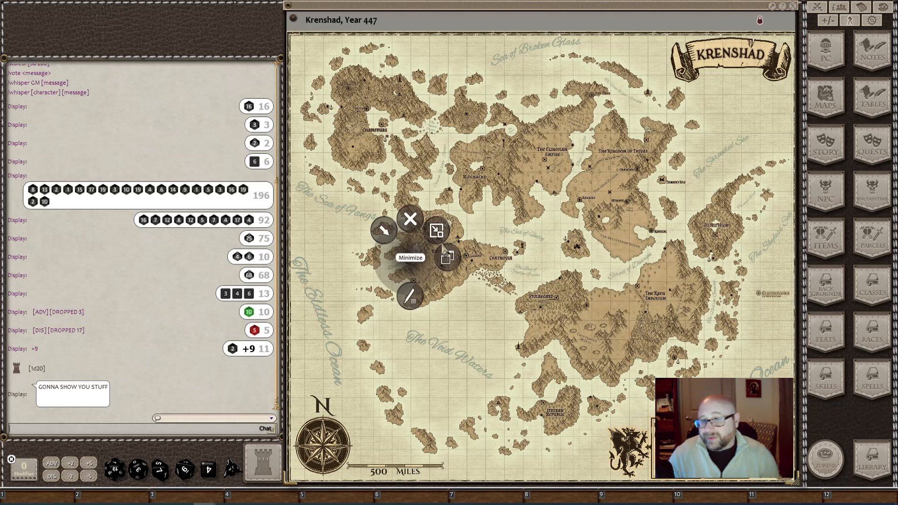
pyautogui.click(437, 232)
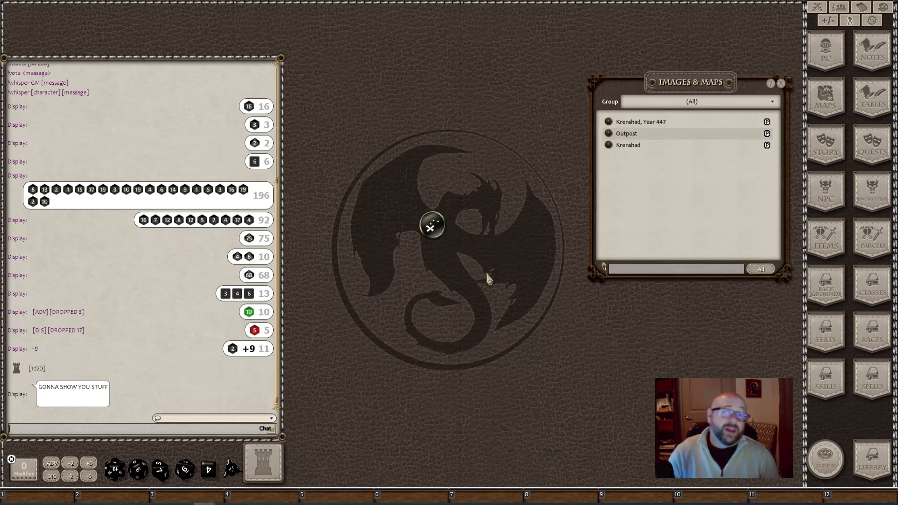
pyautogui.doubleClick(436, 229)
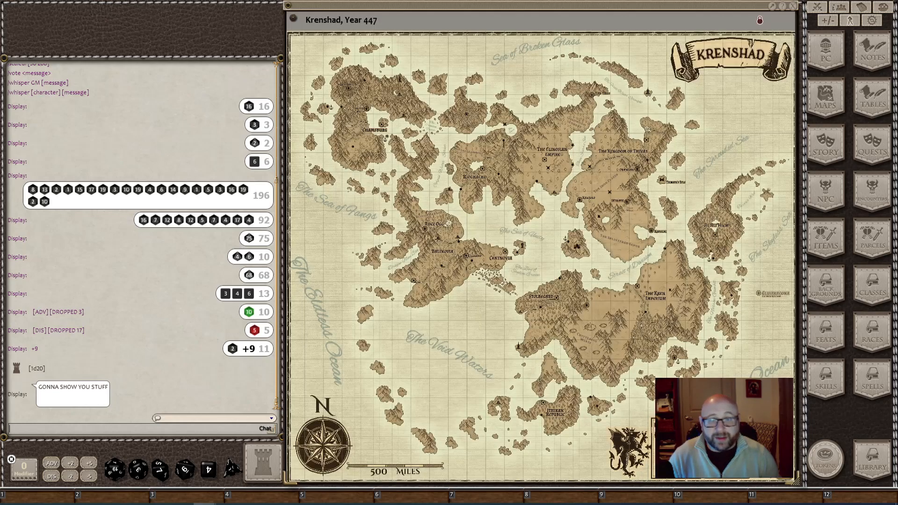
pyautogui.rightClick(546, 215)
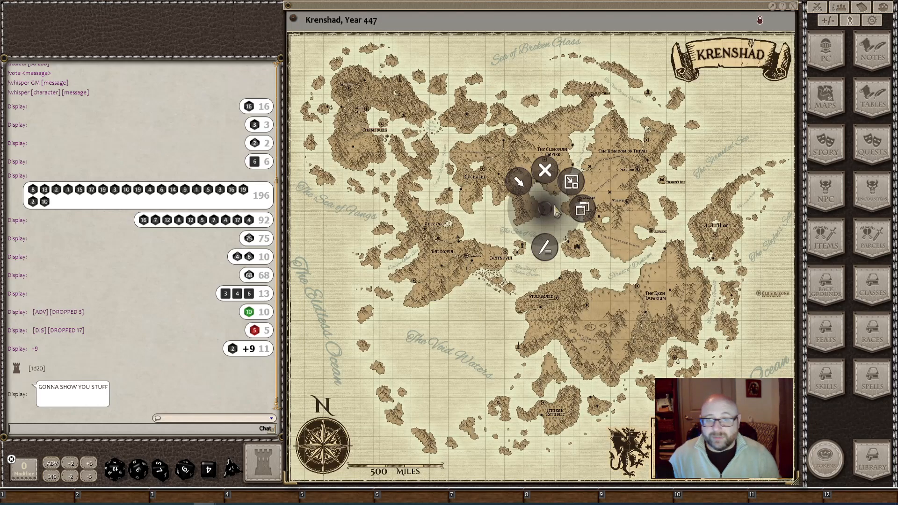
pyautogui.click(572, 185)
pyautogui.click(773, 460)
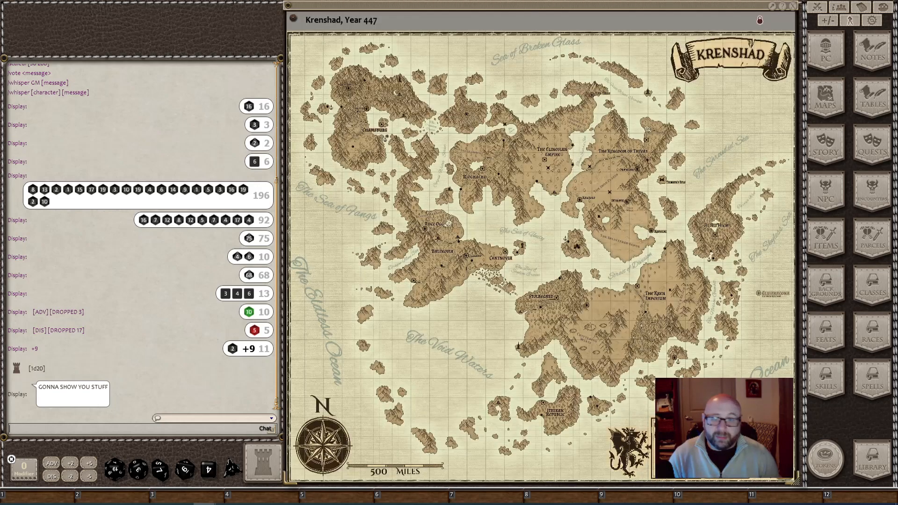
# - Examine the map window's resize options and its pointer-drawing choices, including Draw Arrow, without applying any
pyautogui.rightClick(584, 276)
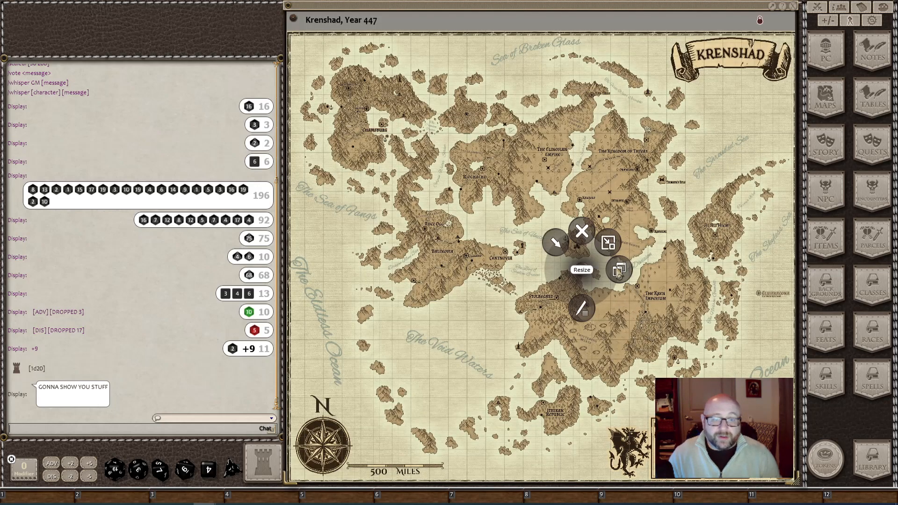
pyautogui.click(616, 266)
pyautogui.rightClick(498, 217)
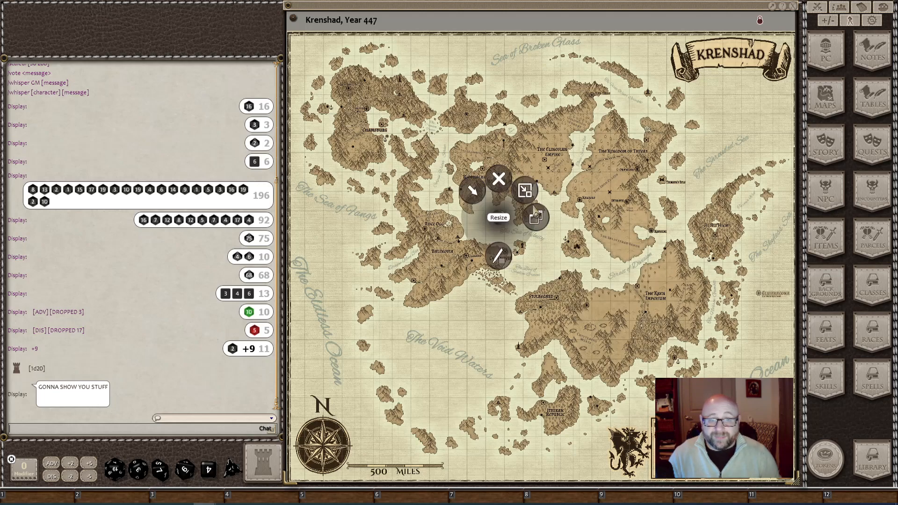
pyautogui.click(475, 198)
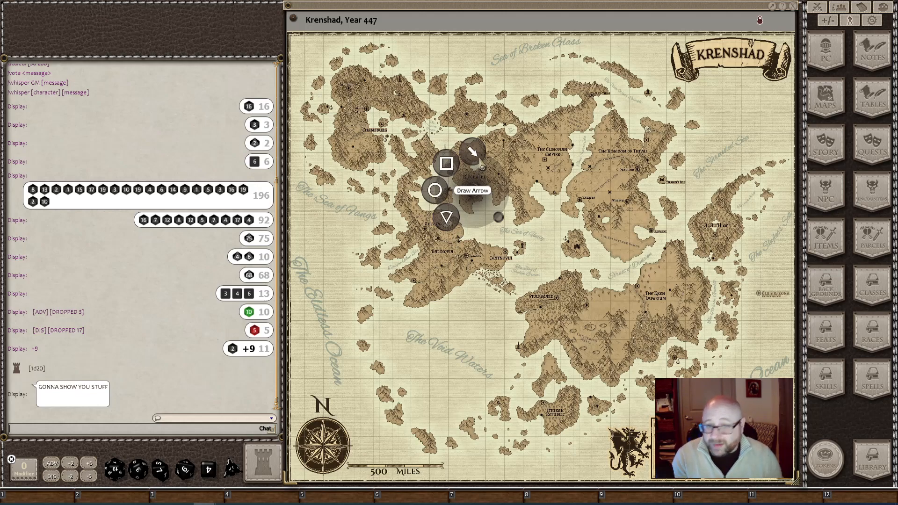
pyautogui.click(520, 198)
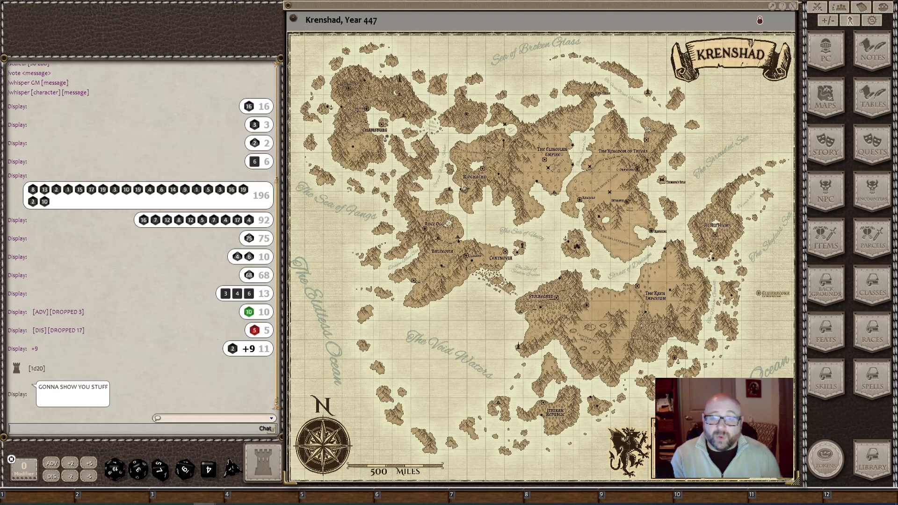
# - Examine the map around Rioghachd and Adez Ogg up close and at a wider zoom
pyautogui.scroll(5, 441, 196)
pyautogui.scroll(1, 441, 196)
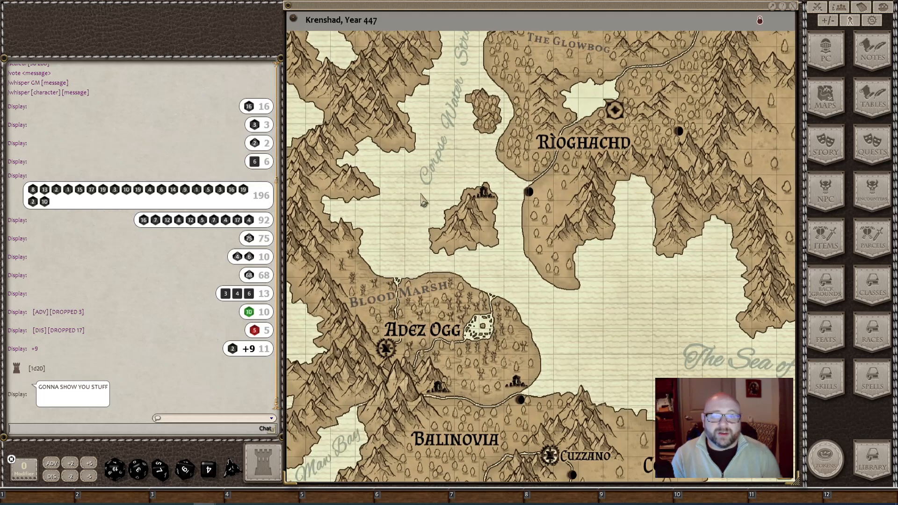
pyautogui.scroll(-3, 441, 197)
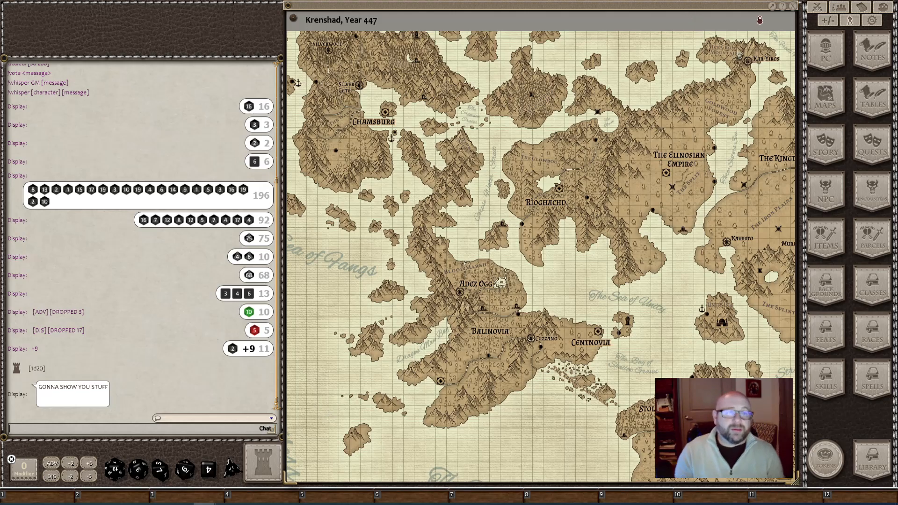
# - Switch to the Game Master's Fantasy Grounds window and draw a square pointer about 15' in size on the map near The Sea of Unity
pyautogui.rightClick(609, 88)
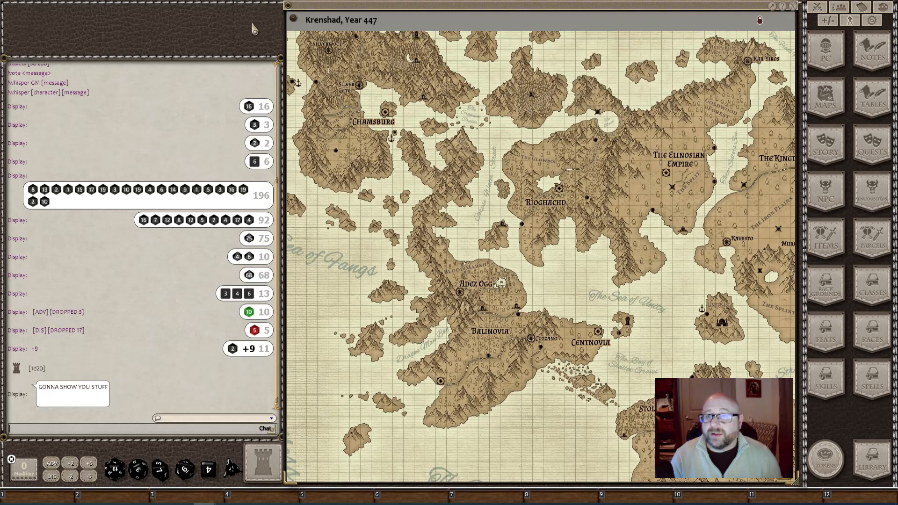
pyautogui.rightClick(252, 87)
pyautogui.click(290, 86)
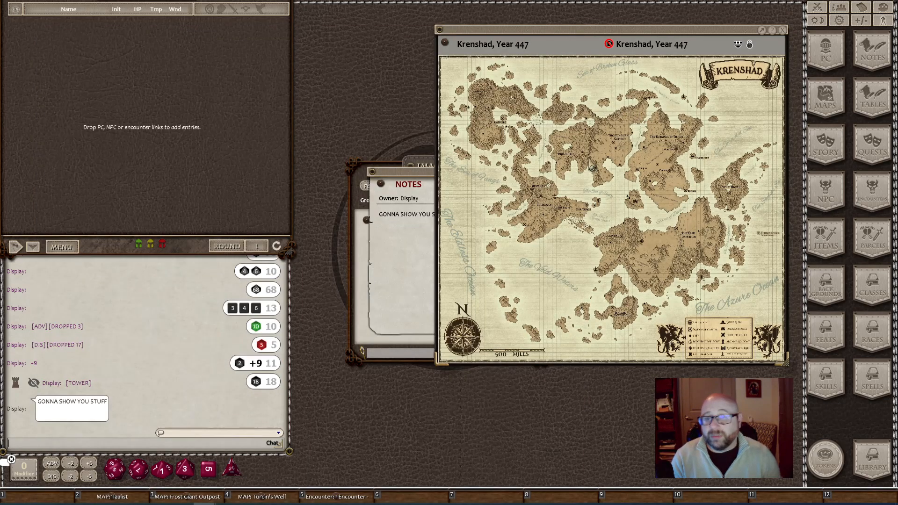
pyautogui.scroll(5, 587, 180)
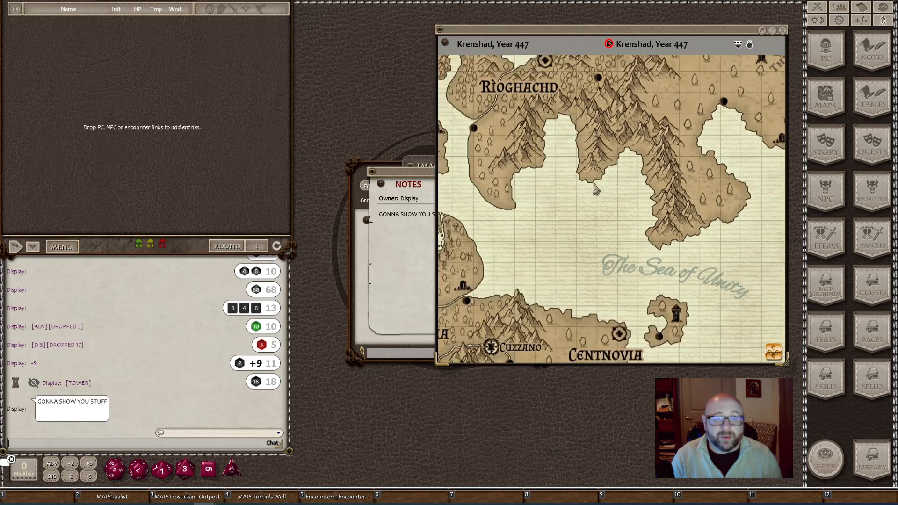
pyautogui.moveTo(549, 164)
pyautogui.mouseDown()
pyautogui.moveTo(685, 309)
pyautogui.moveTo(659, 317)
pyautogui.moveTo(674, 306)
pyautogui.moveTo(606, 245)
pyautogui.moveTo(617, 242)
pyautogui.mouseUp()
pyautogui.moveTo(574, 105); pyautogui.dragTo(639, 200)
pyautogui.moveTo(526, 135); pyautogui.dragTo(649, 242)
pyautogui.moveTo(493, 167); pyautogui.dragTo(623, 242)
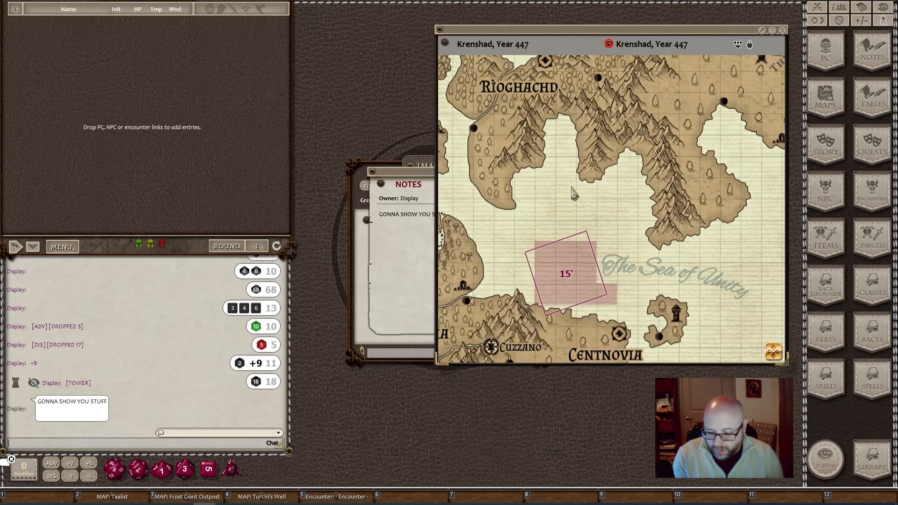
# - Draw a circular pointer of about 15' south of Rioghachd, try one more pointer over the bay, and clear them
pyautogui.moveTo(545, 145); pyautogui.dragTo(620, 174)
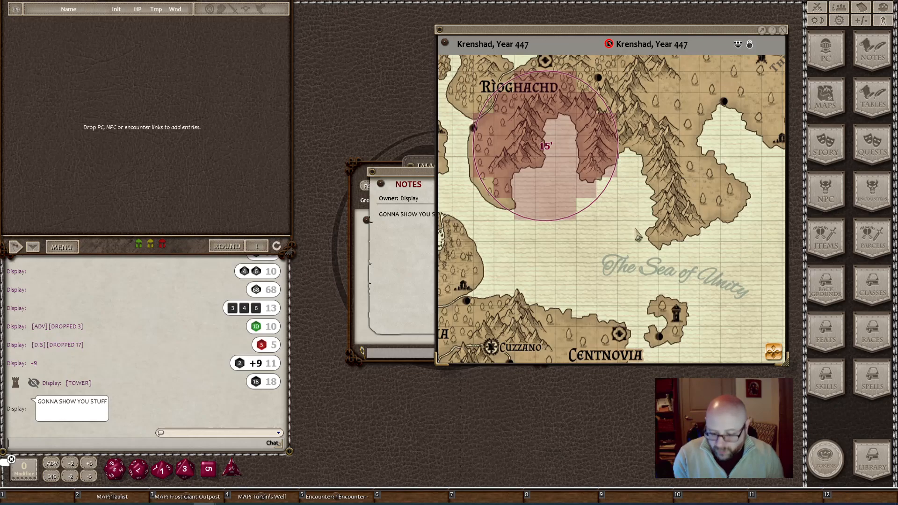
pyautogui.moveTo(546, 189); pyautogui.dragTo(701, 251)
pyautogui.moveTo(662, 238)
pyautogui.click(527, 196)
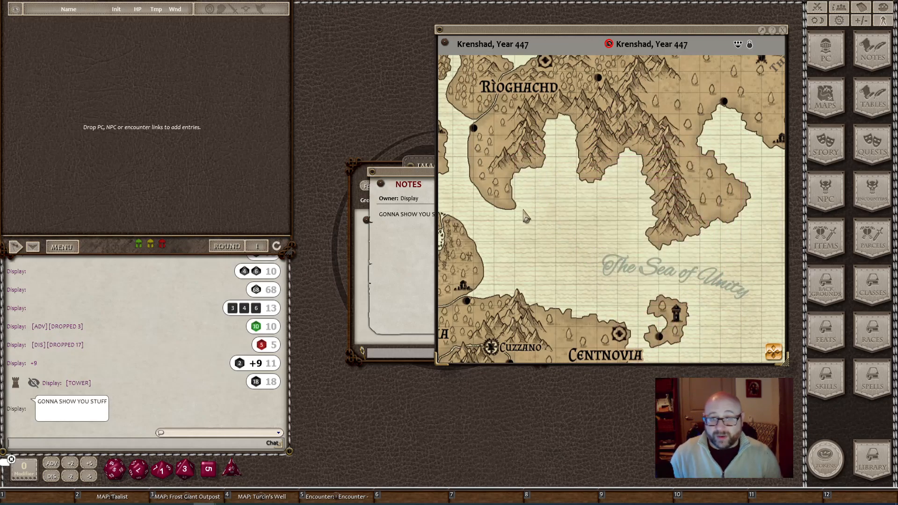
# - Switch back to the player's Fantasy Grounds window, maximize it, and show the whole Krenshad map
pyautogui.moveTo(236, 499)
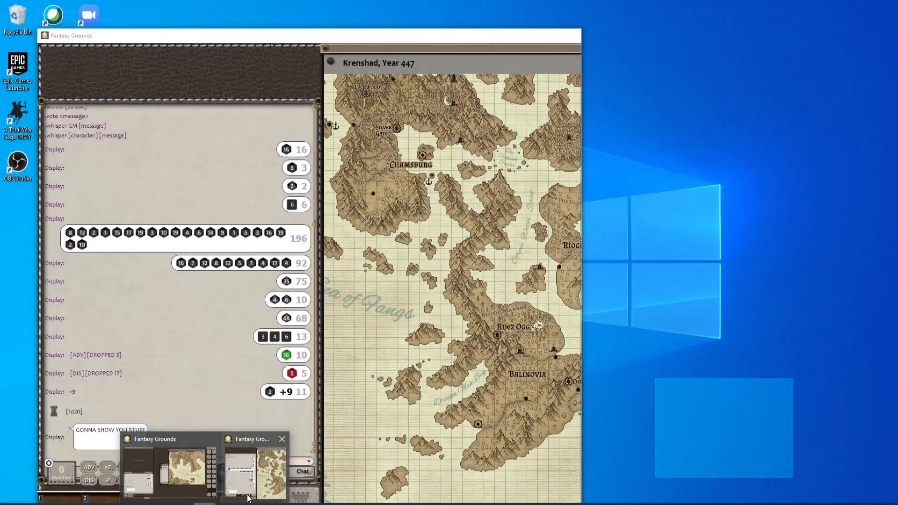
pyautogui.click(268, 432)
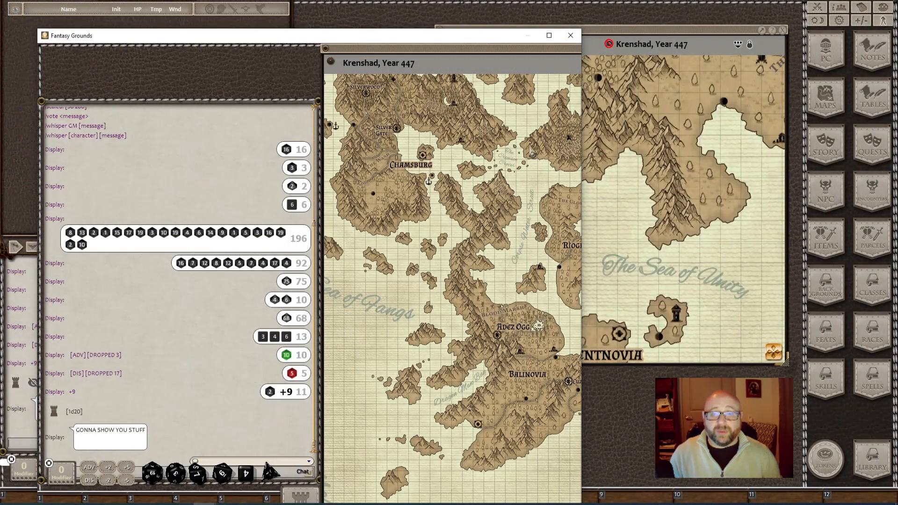
pyautogui.click(548, 35)
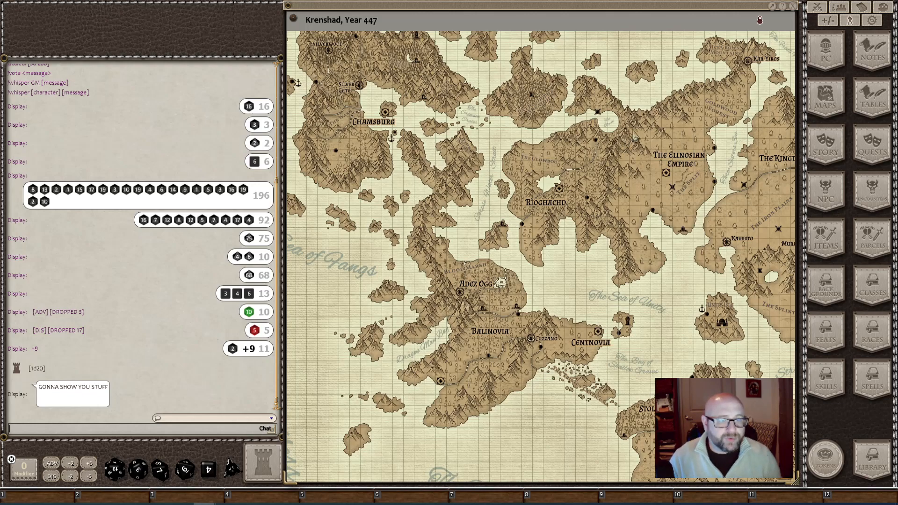
pyautogui.scroll(-3, 613, 242)
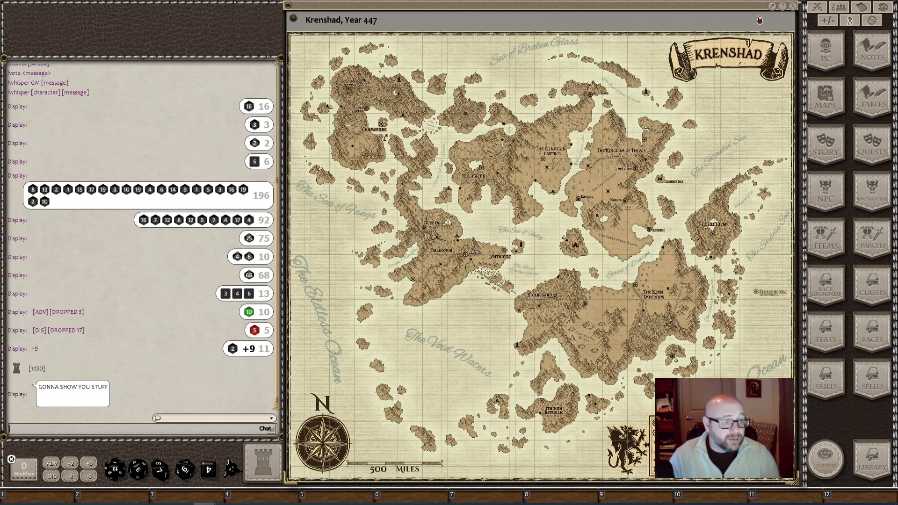
# - Open the Library, hide Backgrounds from the sidebar, and apply the Create PC selection
pyautogui.click(870, 467)
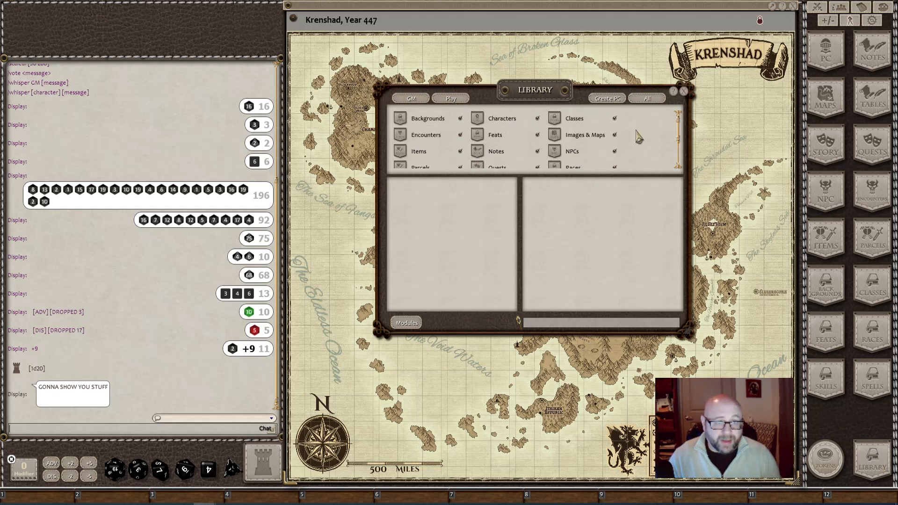
pyautogui.click(460, 119)
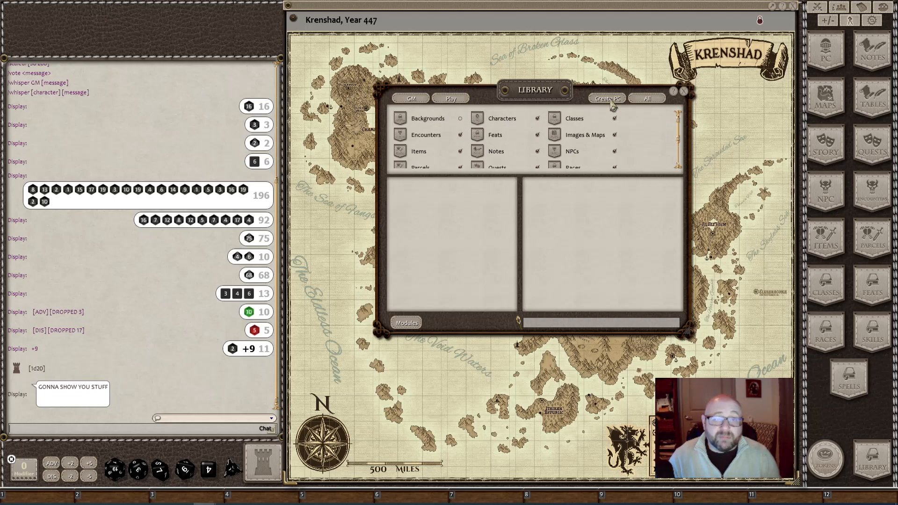
pyautogui.click(611, 102)
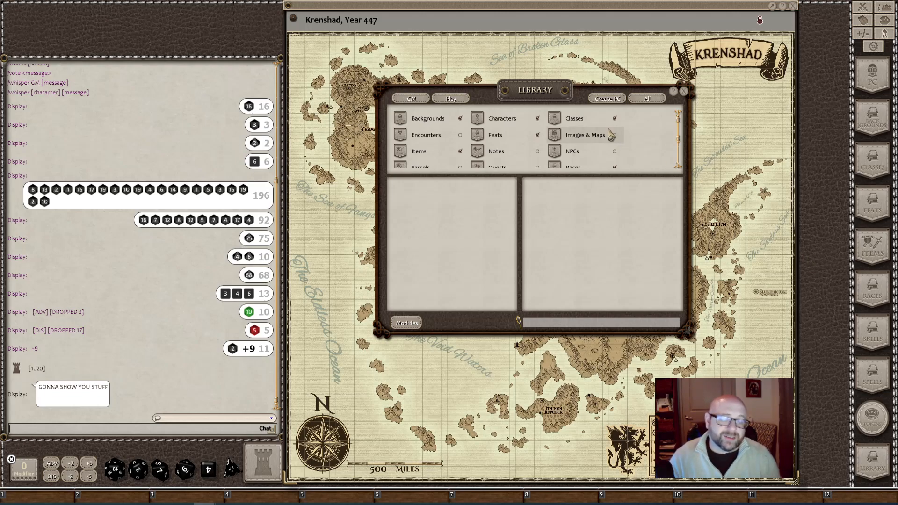
# - Add Images & Maps to the record types shown in the sidebar
pyautogui.scroll(-2, 466, 159)
pyautogui.scroll(3, 513, 155)
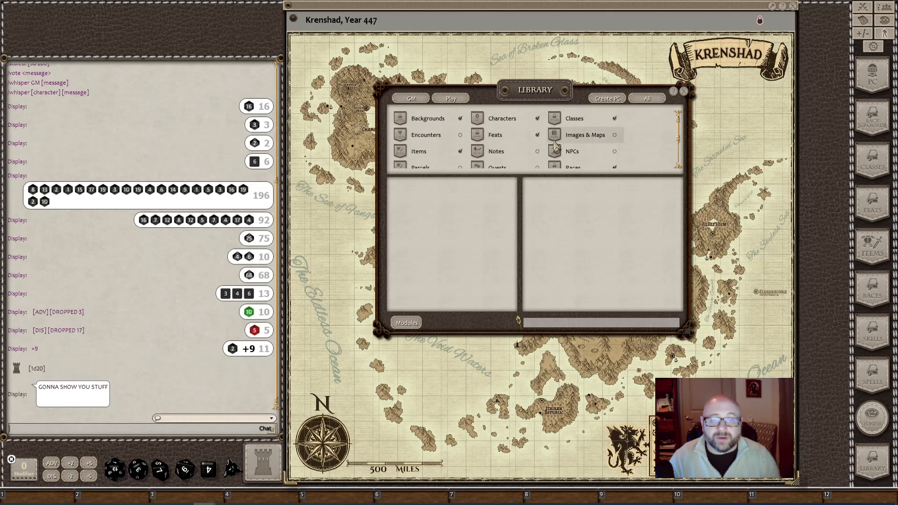
pyautogui.click(614, 134)
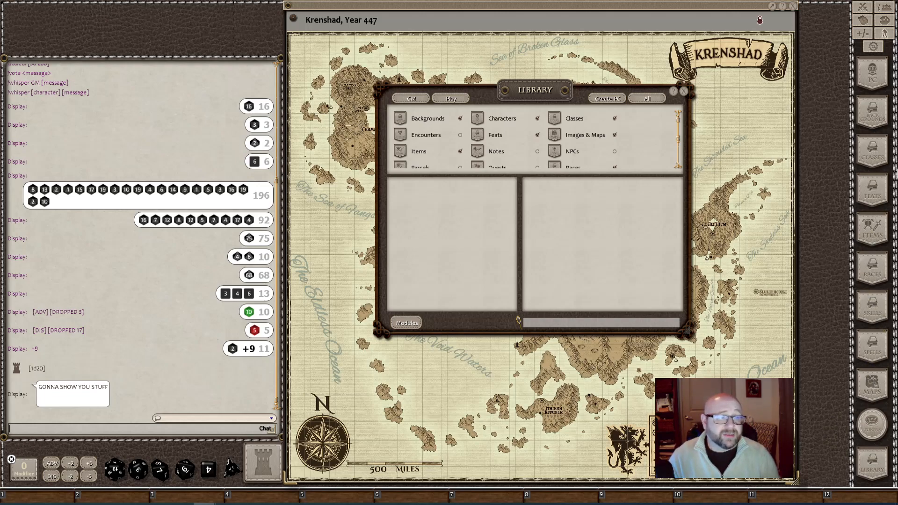
# - Open the character selection list in an enlarged, repositioned window and create a new blank character
pyautogui.click(875, 80)
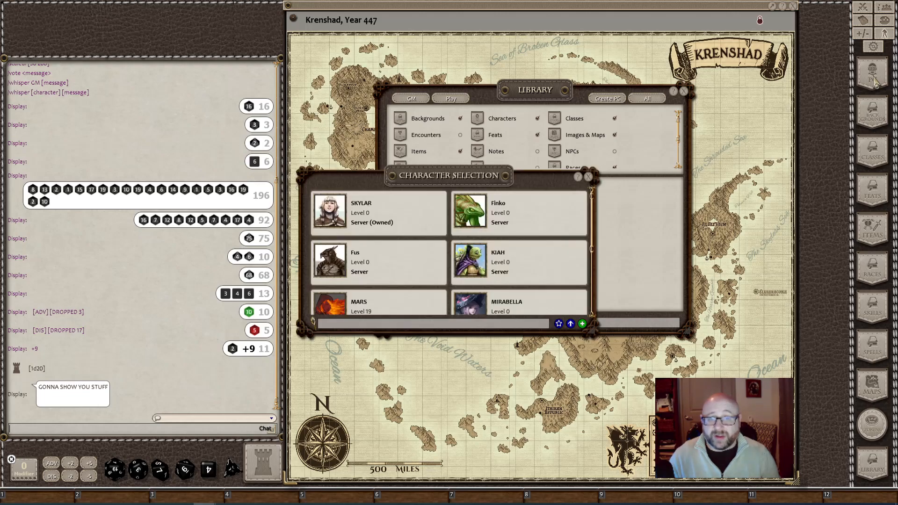
pyautogui.moveTo(437, 332); pyautogui.dragTo(434, 423)
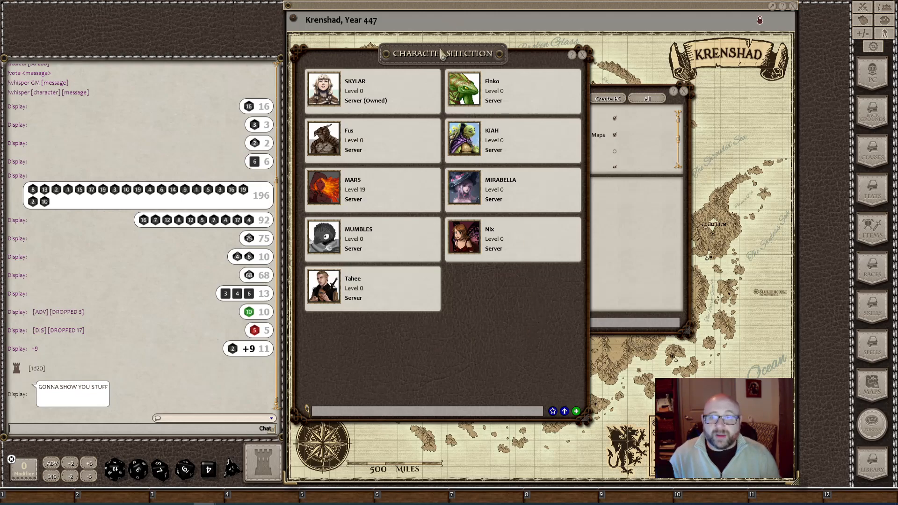
pyautogui.moveTo(441, 53); pyautogui.dragTo(510, 35)
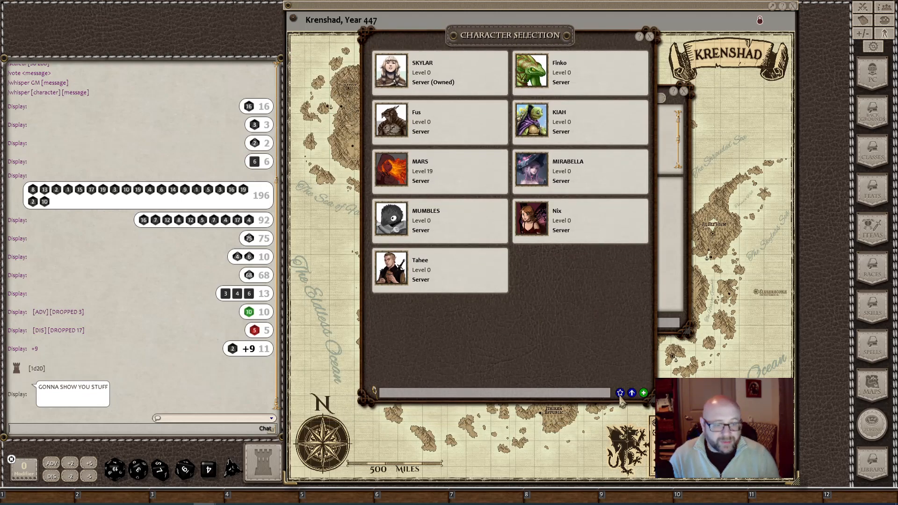
pyautogui.click(644, 395)
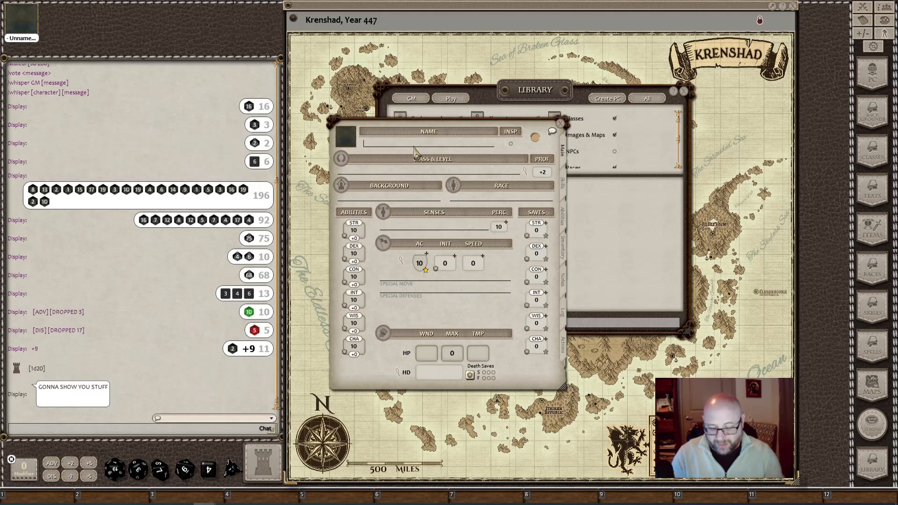
# - Name the new character "Arax The Bold", correcting the capitalization of "The"
pyautogui.press('shift')
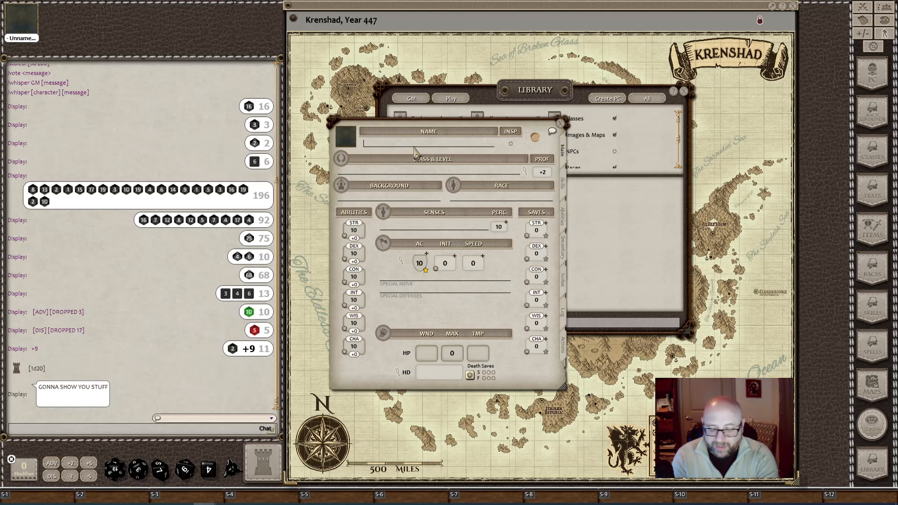
pyautogui.write('Arax THe Bold')
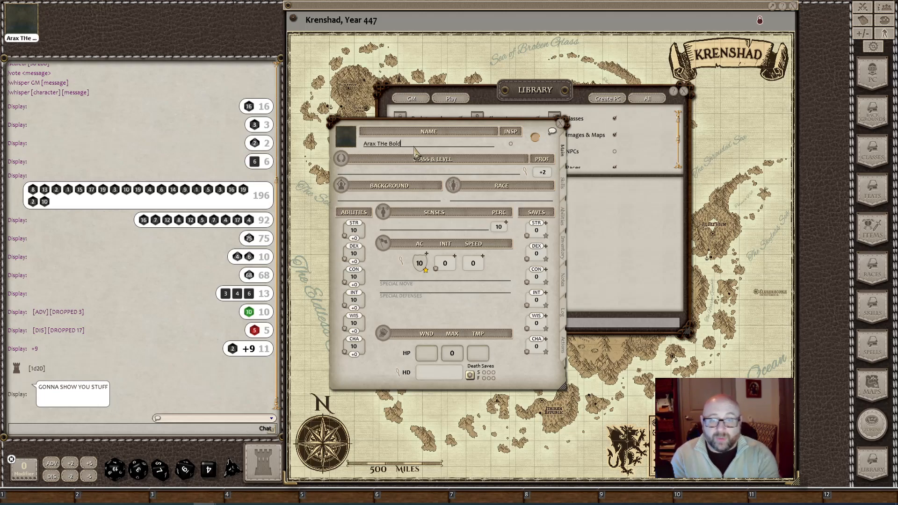
pyautogui.click(379, 144)
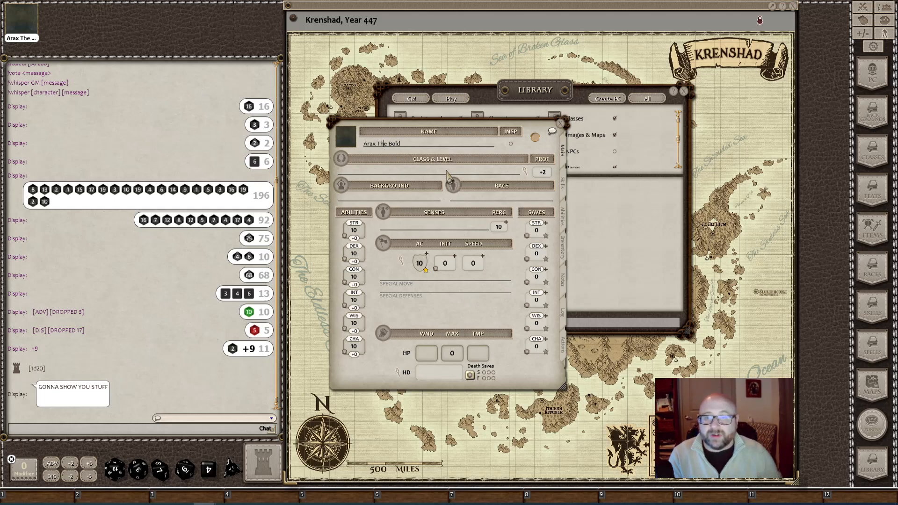
pyautogui.click(416, 144)
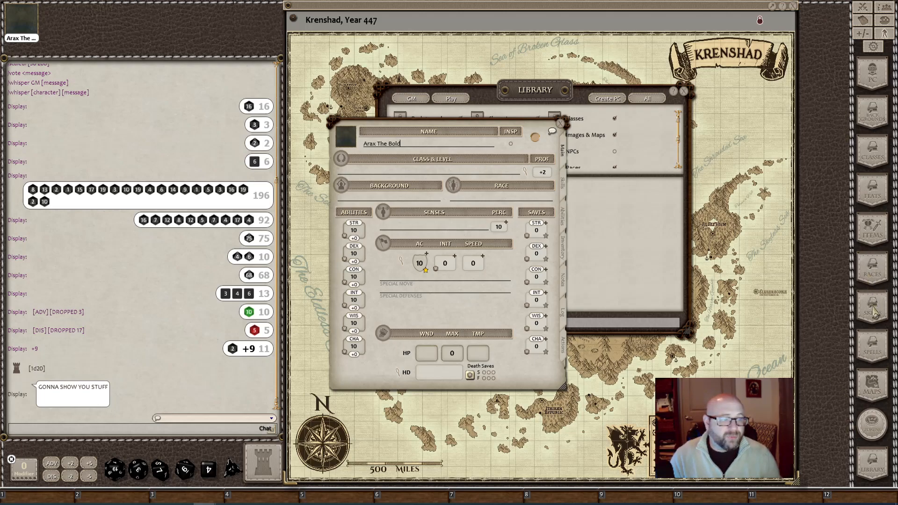
# - Check the list of available races and close it
pyautogui.click(871, 272)
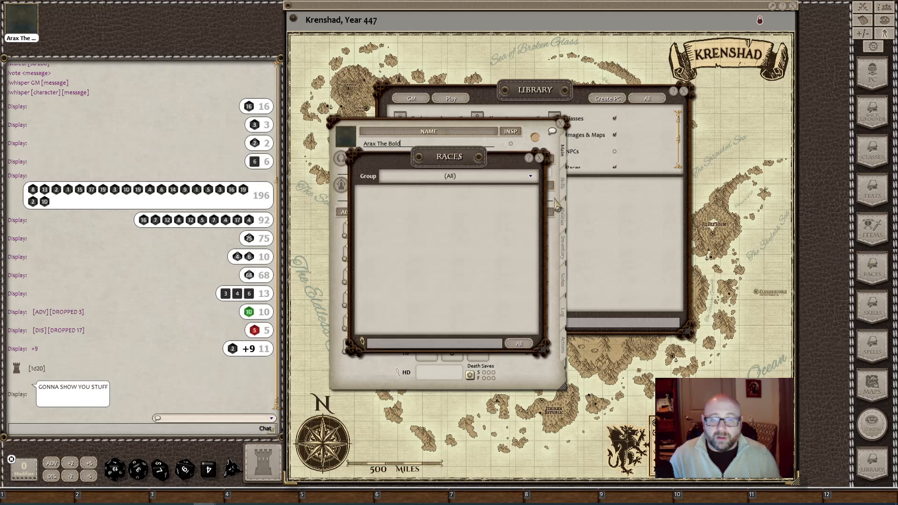
pyautogui.click(539, 159)
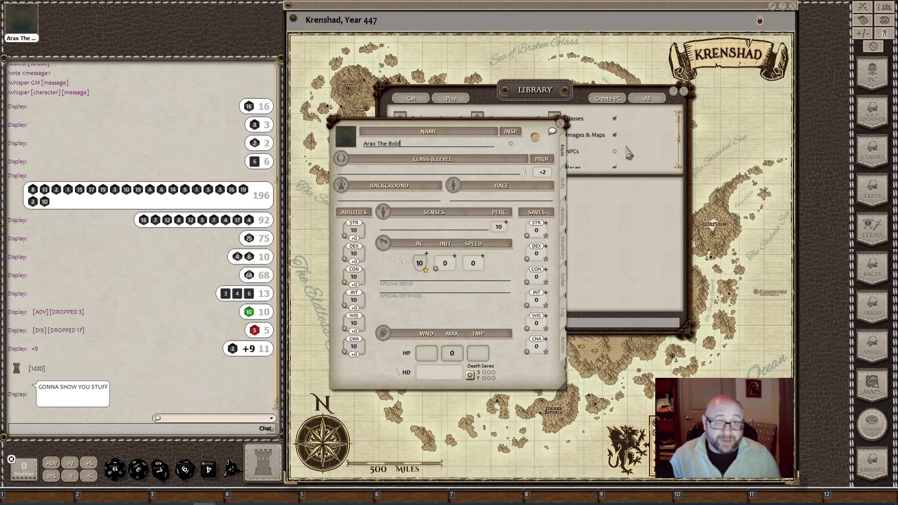
# - Move the Library clear of the character sheet, open its data module list, and load the D&D Player's Handbook
pyautogui.click(537, 97)
pyautogui.moveTo(537, 96); pyautogui.dragTo(654, 48)
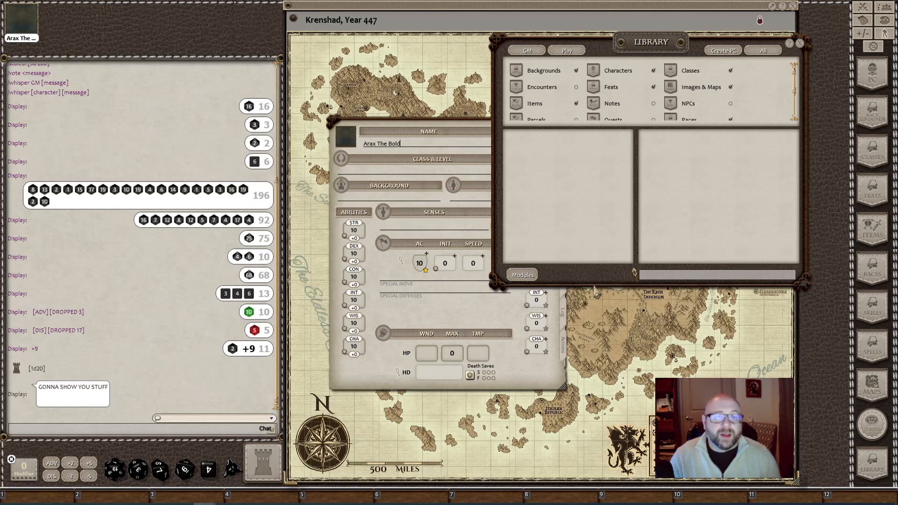
pyautogui.click(523, 276)
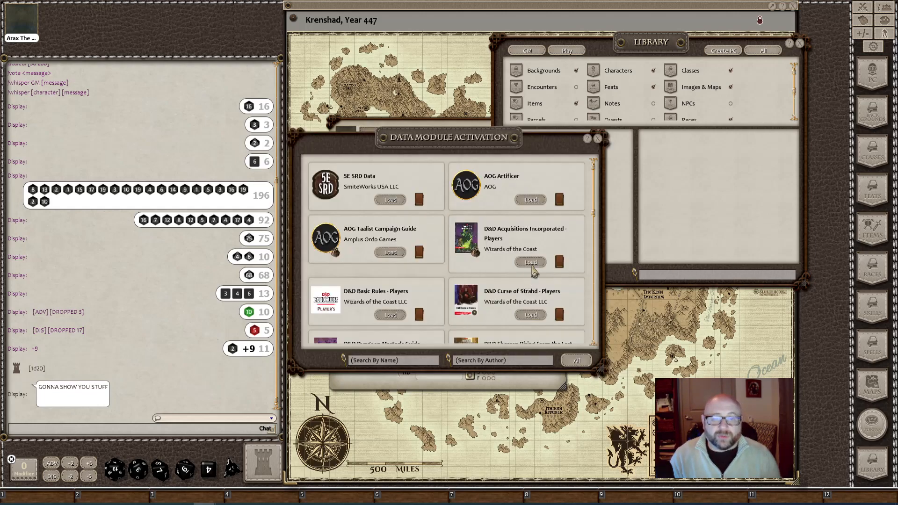
pyautogui.moveTo(516, 142); pyautogui.dragTo(571, 90)
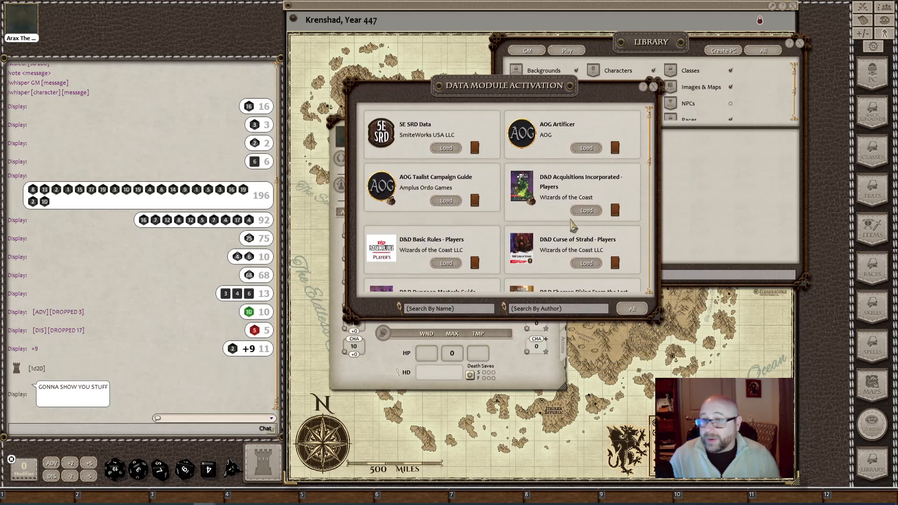
pyautogui.scroll(-2, 549, 229)
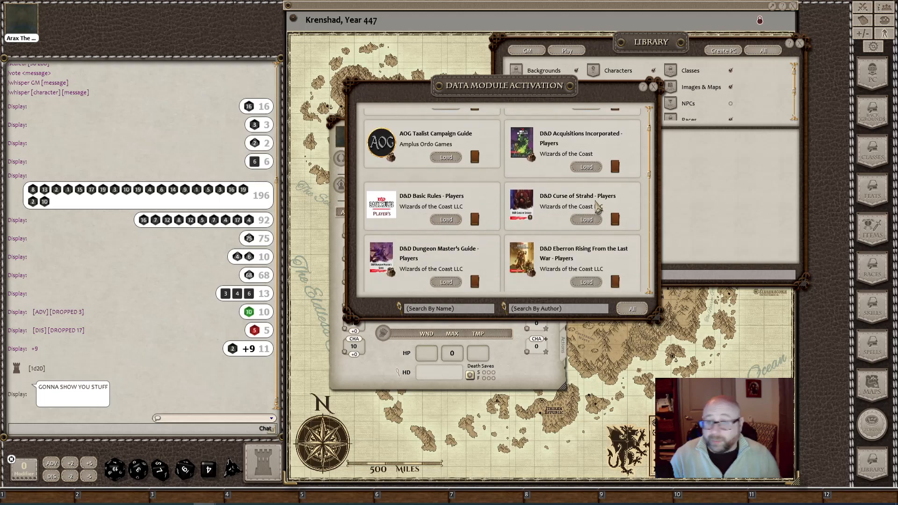
pyautogui.scroll(-8, 545, 223)
pyautogui.scroll(-3, 545, 226)
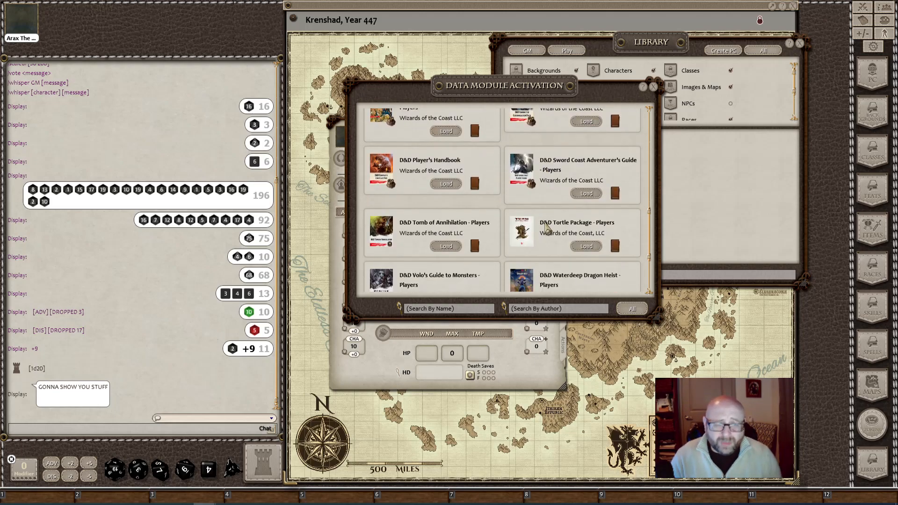
pyautogui.scroll(1, 545, 225)
pyautogui.click(447, 213)
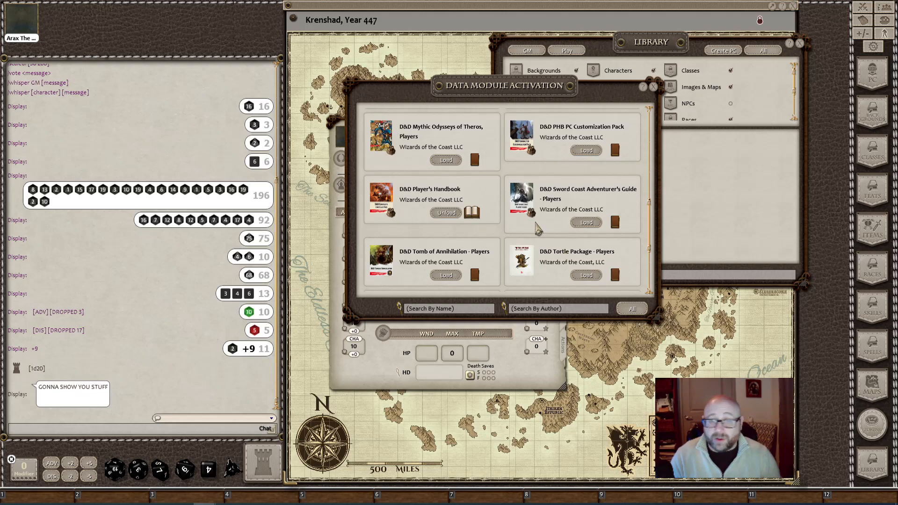
# - Load the D&D Volo's Guide to Monsters - Players module
pyautogui.scroll(-3, 537, 229)
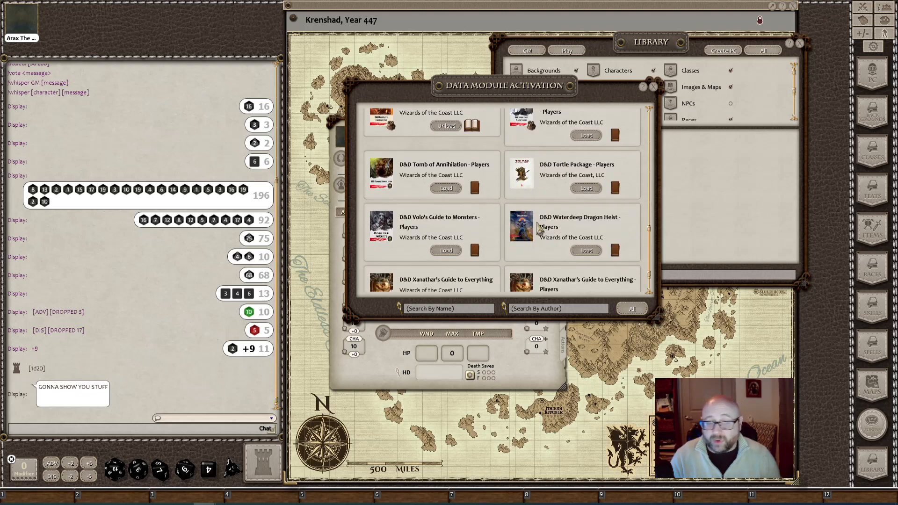
pyautogui.scroll(-1, 538, 229)
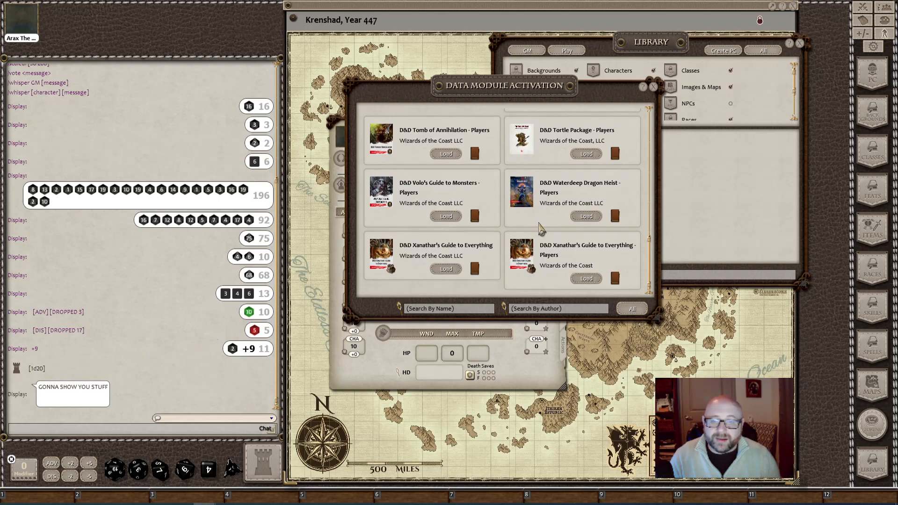
pyautogui.scroll(1, 547, 226)
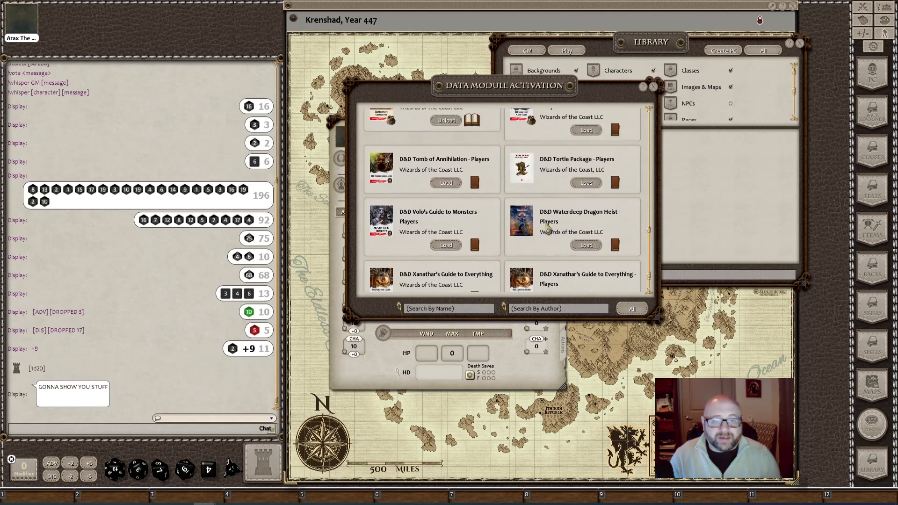
pyautogui.click(448, 245)
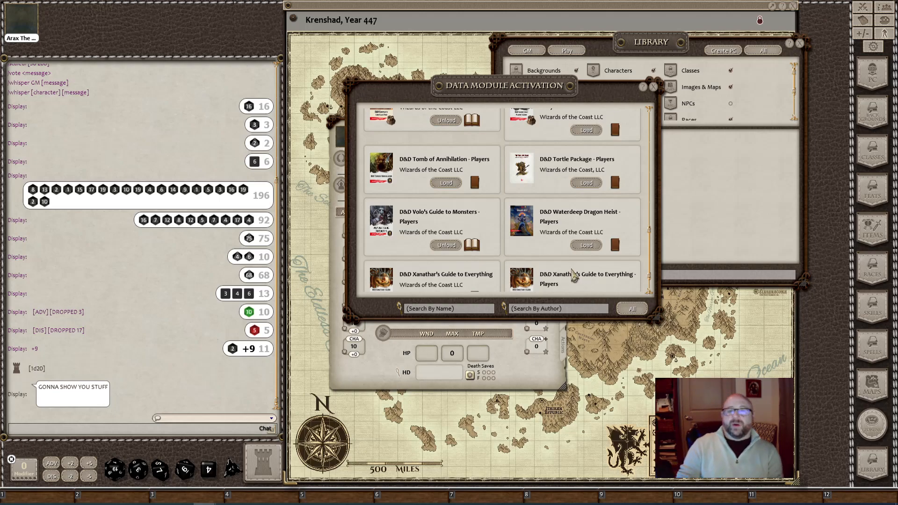
# - Move the data module list off the character sheet, review the modules, and close both it and the Library
pyautogui.moveTo(643, 113); pyautogui.dragTo(796, 70)
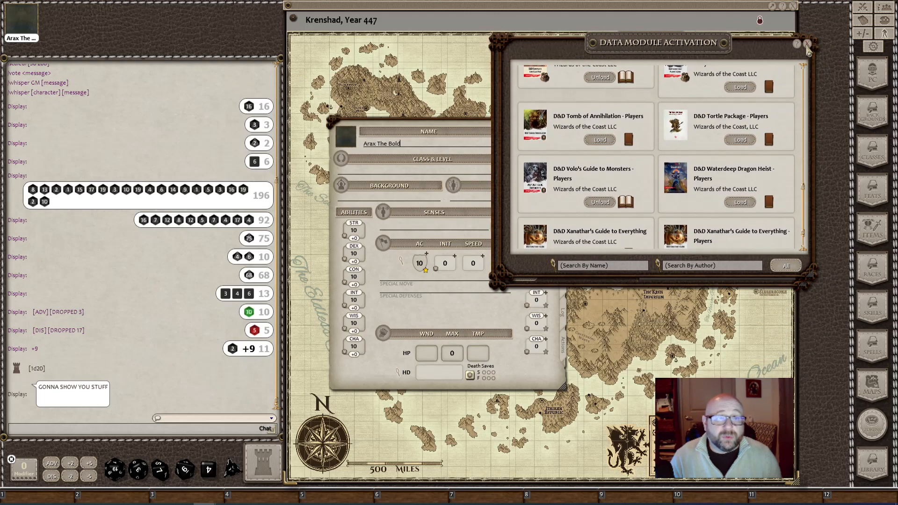
pyautogui.scroll(5, 591, 171)
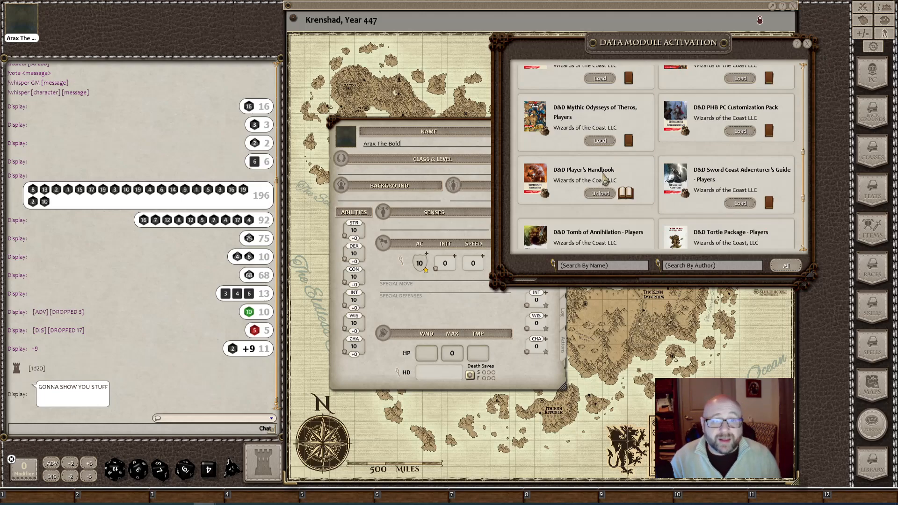
pyautogui.scroll(-5, 603, 177)
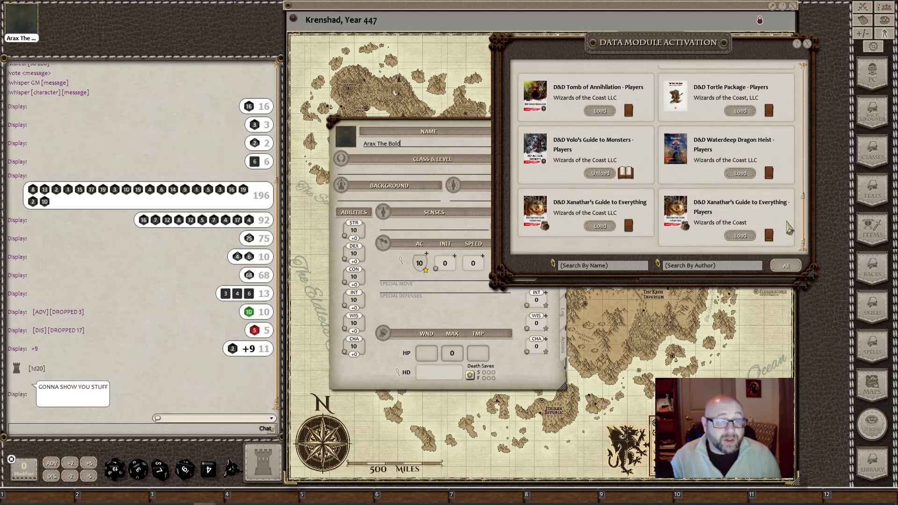
pyautogui.scroll(2, 714, 153)
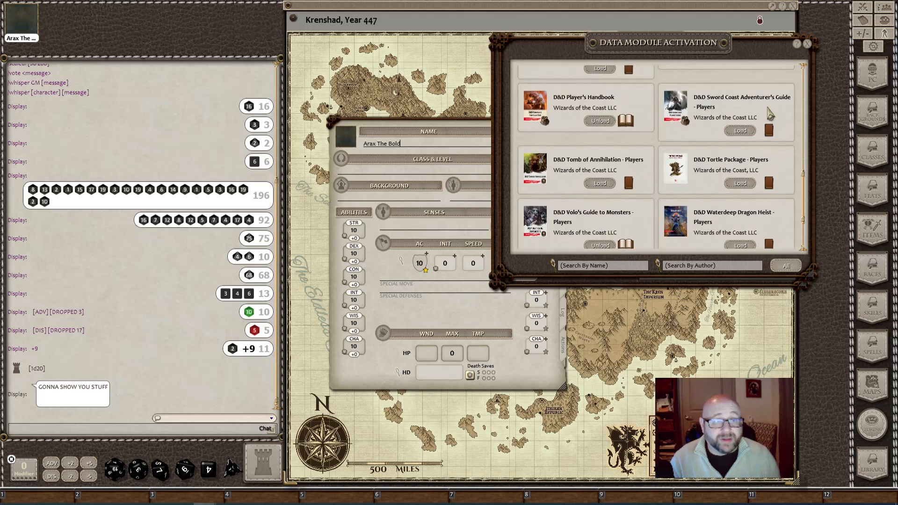
pyautogui.click(808, 44)
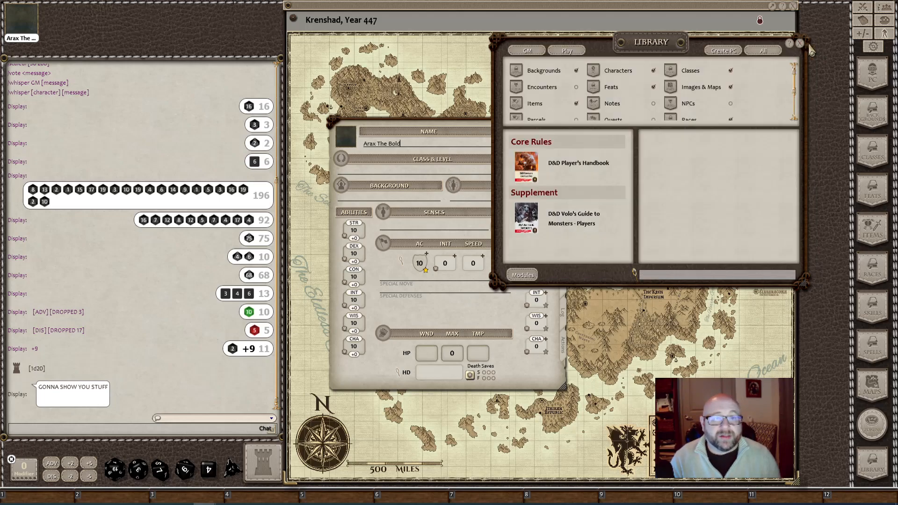
pyautogui.click(807, 45)
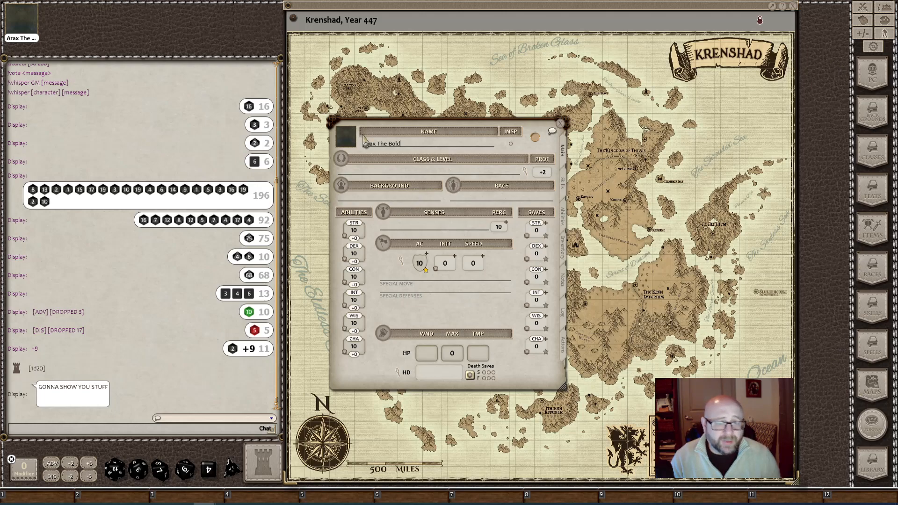
# - Open the Races list beside the character sheet and add the Orc race to the character
pyautogui.click(870, 277)
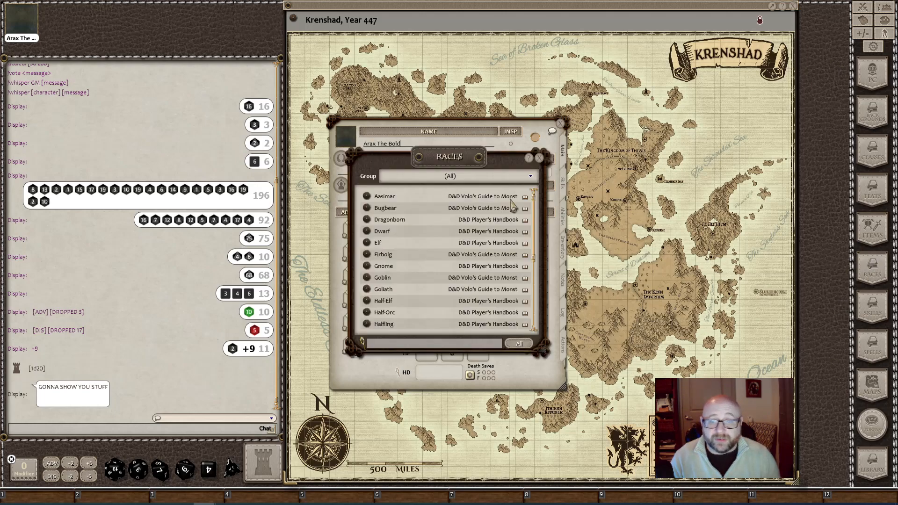
pyautogui.moveTo(446, 157); pyautogui.dragTo(704, 113)
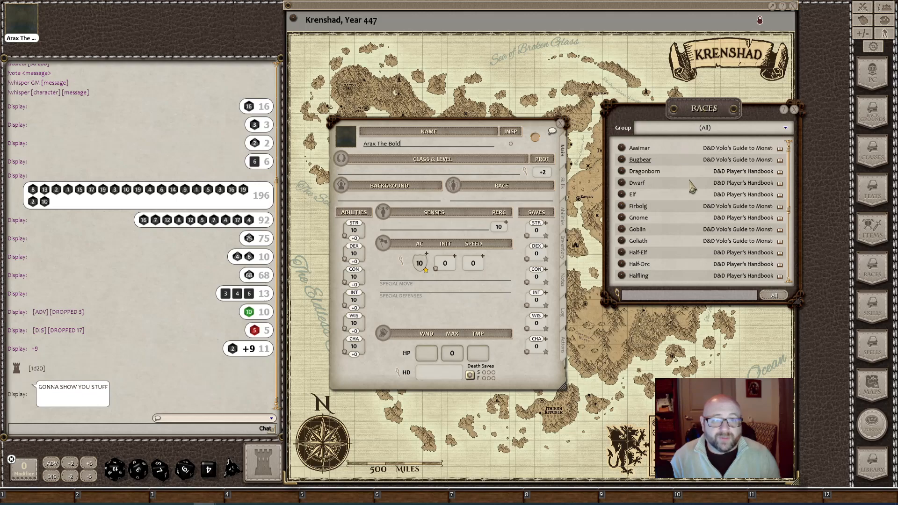
pyautogui.scroll(-3, 694, 260)
pyautogui.scroll(-5, 693, 260)
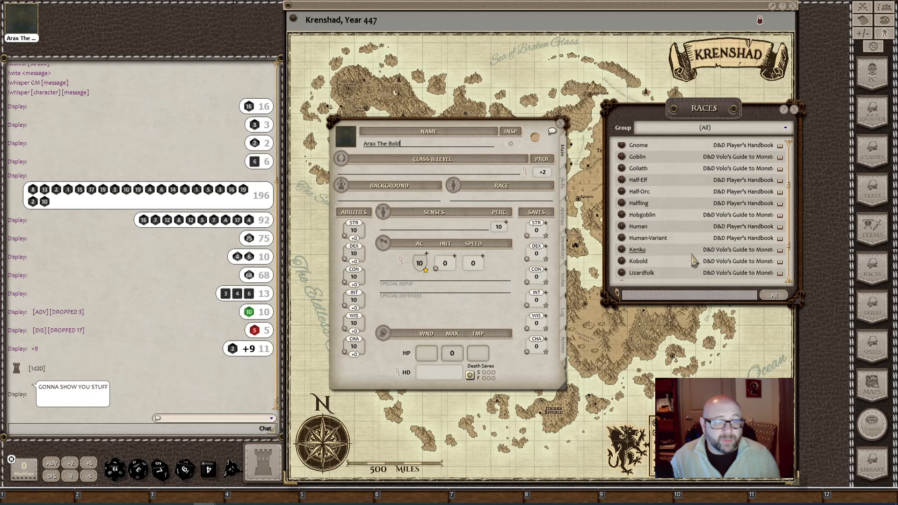
pyautogui.moveTo(692, 254); pyautogui.dragTo(620, 228)
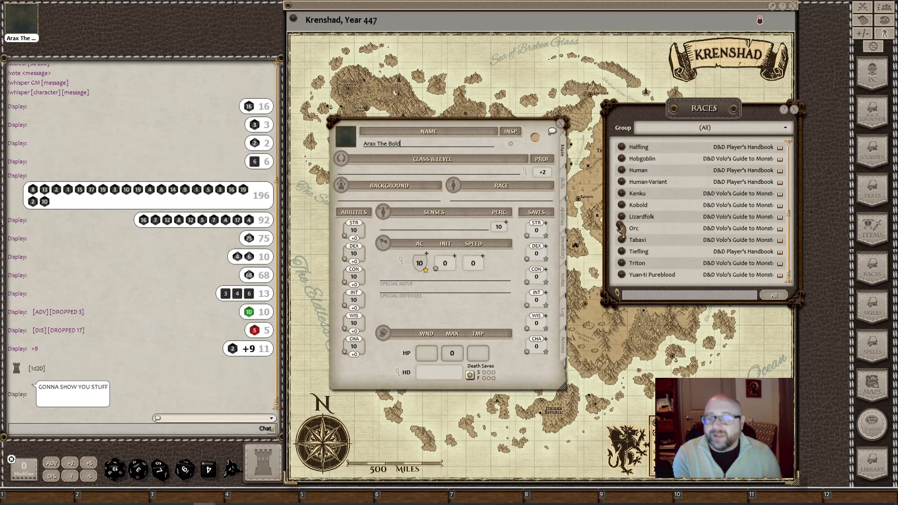
pyautogui.moveTo(621, 228); pyautogui.dragTo(524, 201)
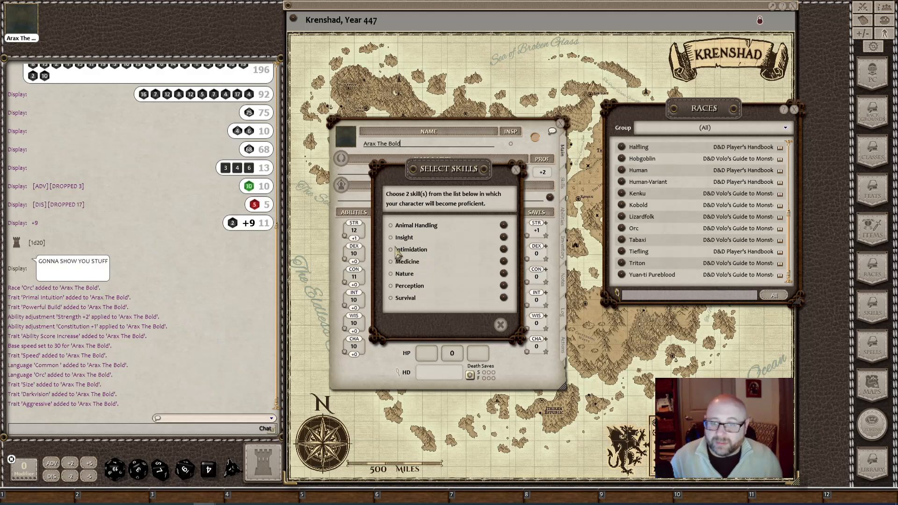
# - Choose Animal Handling and Survival as the character's two proficient skills and confirm the selection
pyautogui.click(390, 226)
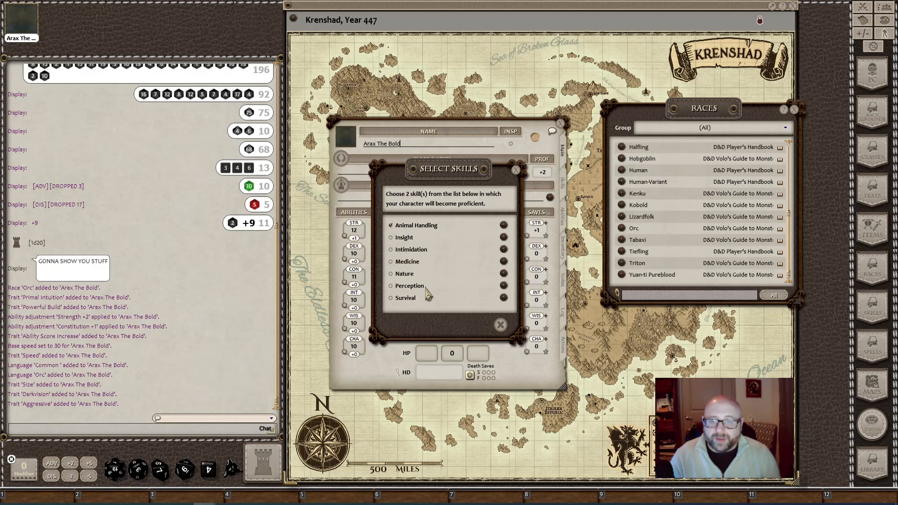
pyautogui.click(390, 298)
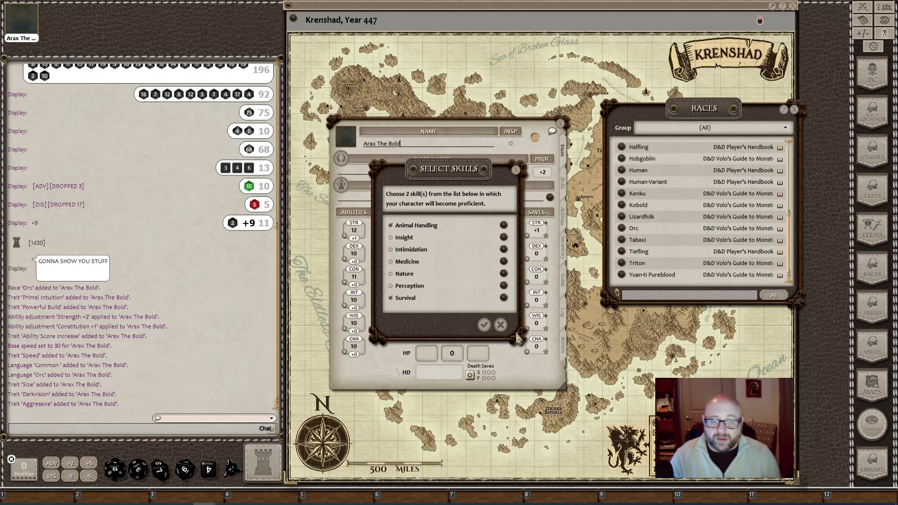
pyautogui.click(485, 326)
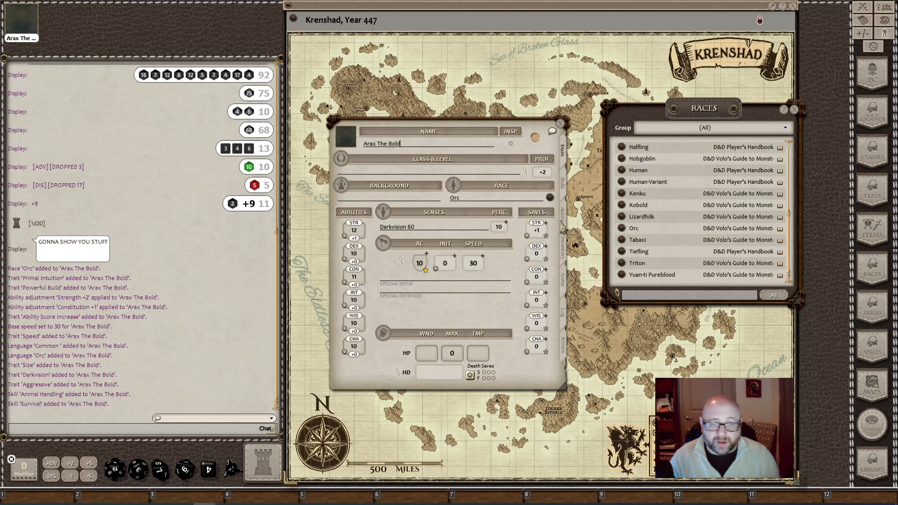
# - Review the character's racial traits and languages, and return to the main page of the character sheet
pyautogui.click(565, 225)
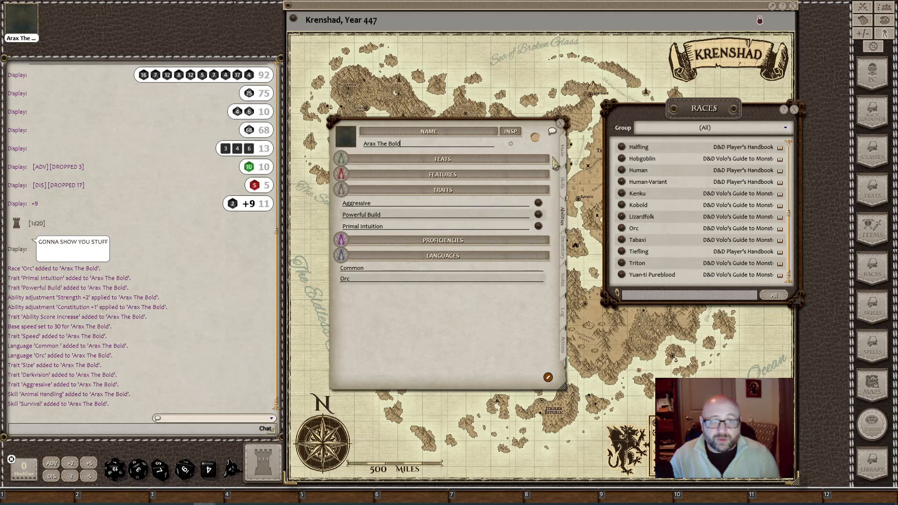
pyautogui.click(565, 154)
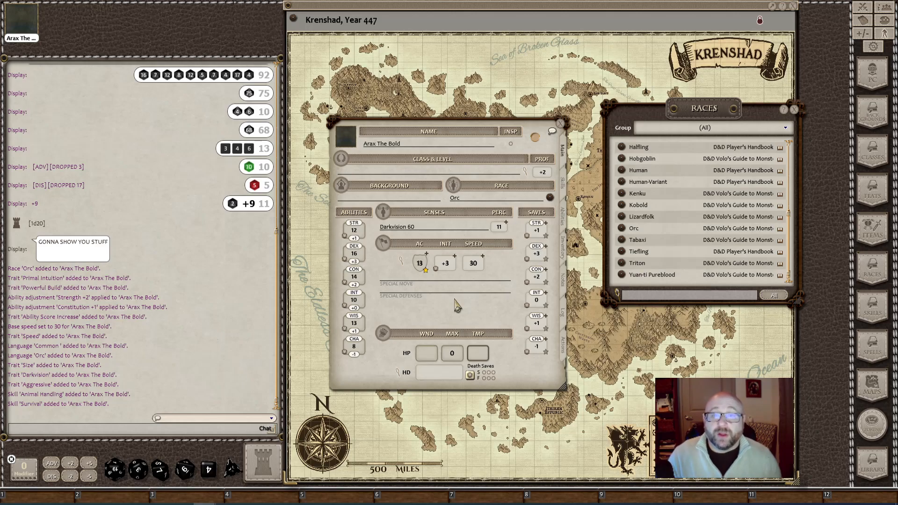
# - Close the Races list and open the character's Orc race record to review its racial traits
pyautogui.click(794, 111)
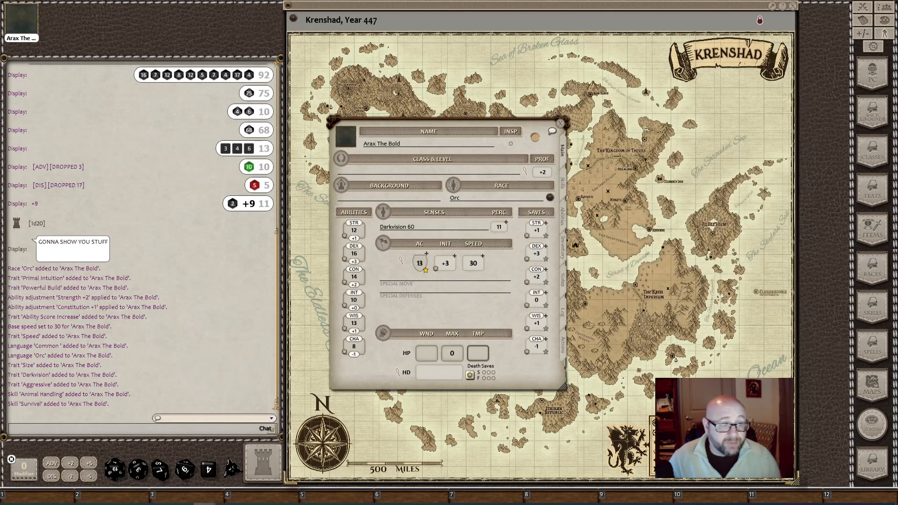
pyautogui.click(550, 198)
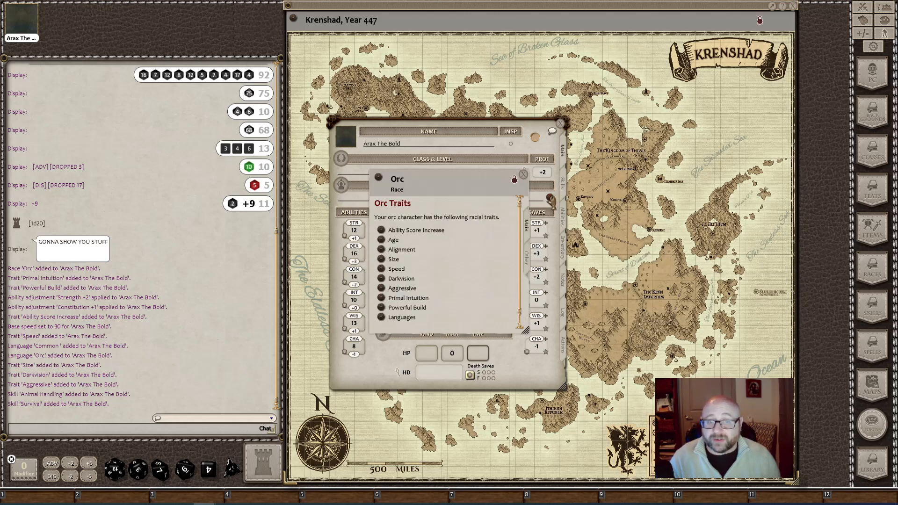
pyautogui.scroll(-1, 437, 262)
pyautogui.scroll(1, 437, 262)
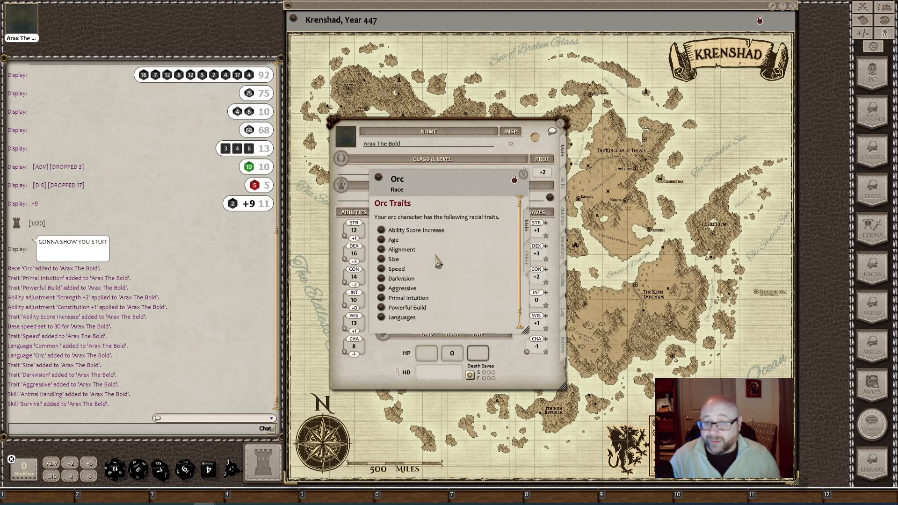
# - Read the Orc race's Age and Primal Intuition traits, and close the race record
pyautogui.click(381, 240)
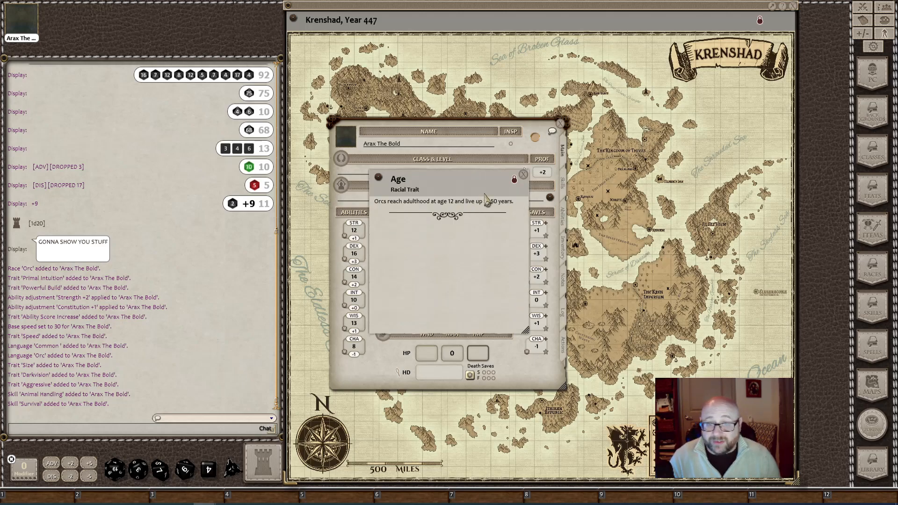
pyautogui.click(522, 174)
pyautogui.click(380, 303)
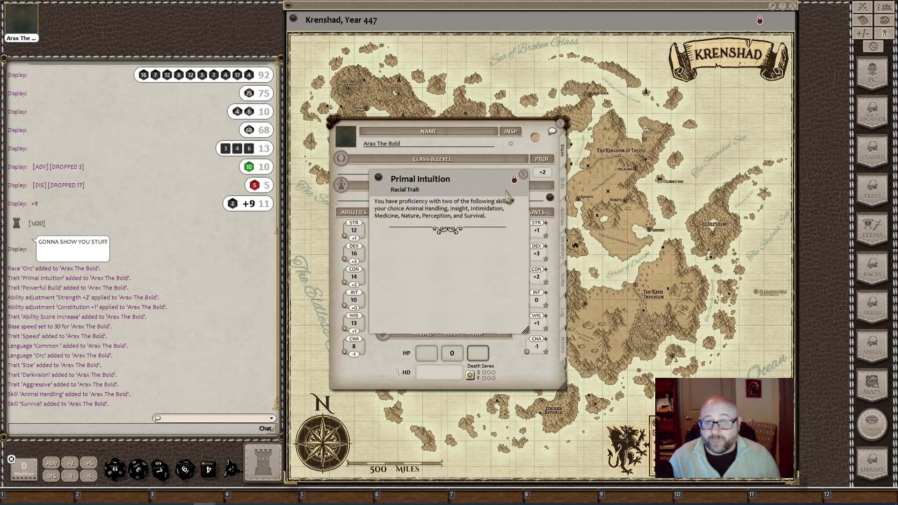
pyautogui.click(523, 174)
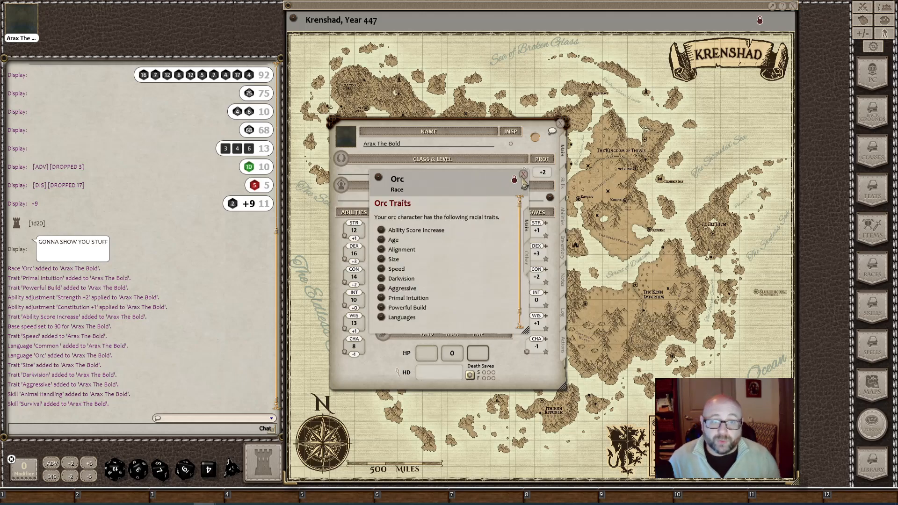
pyautogui.click(523, 174)
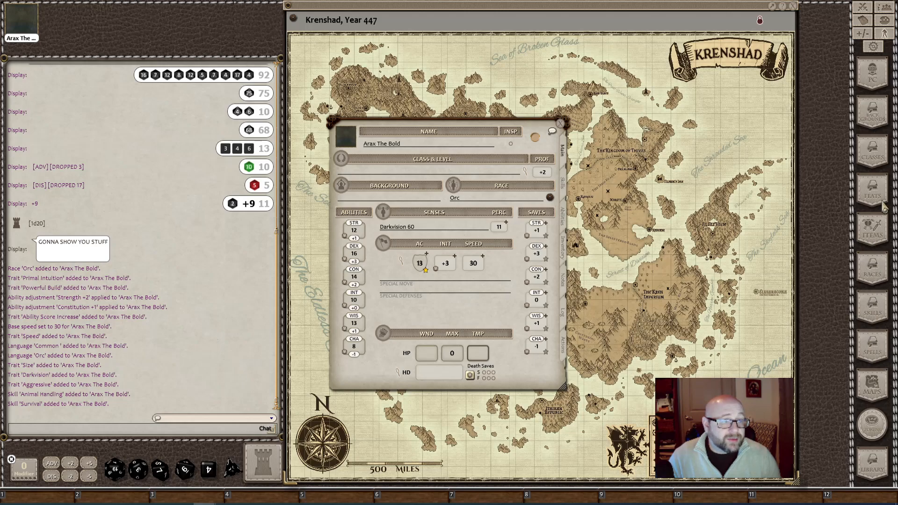
# - Open the Classes list beside the character sheet and add the Ranger class to the character
pyautogui.click(872, 157)
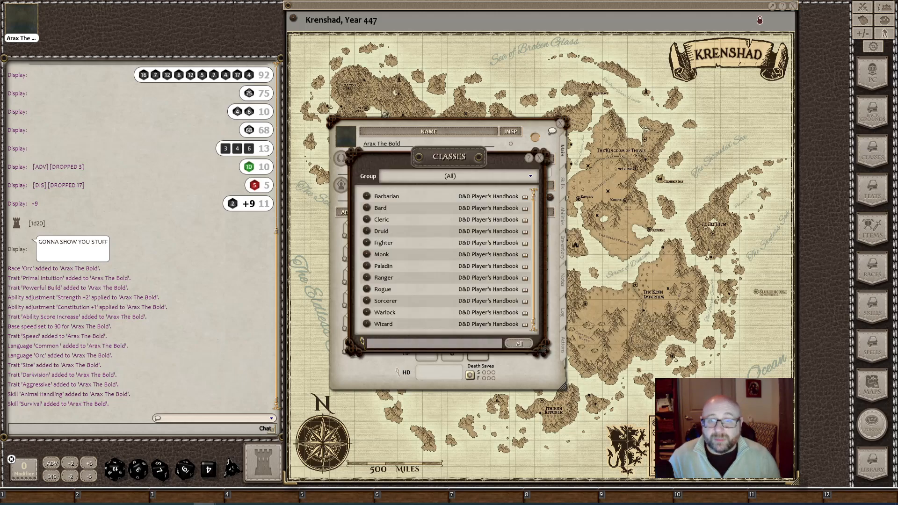
pyautogui.moveTo(451, 159); pyautogui.dragTo(711, 130)
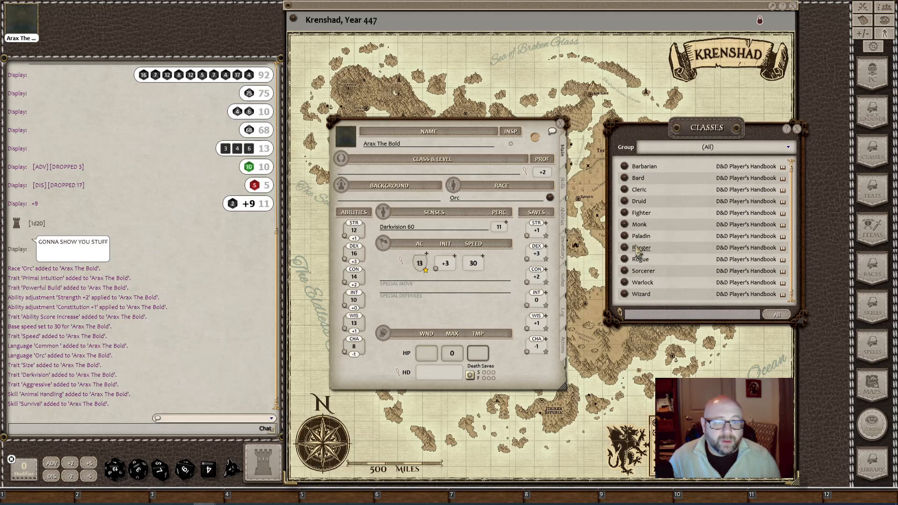
pyautogui.moveTo(624, 248); pyautogui.dragTo(409, 176)
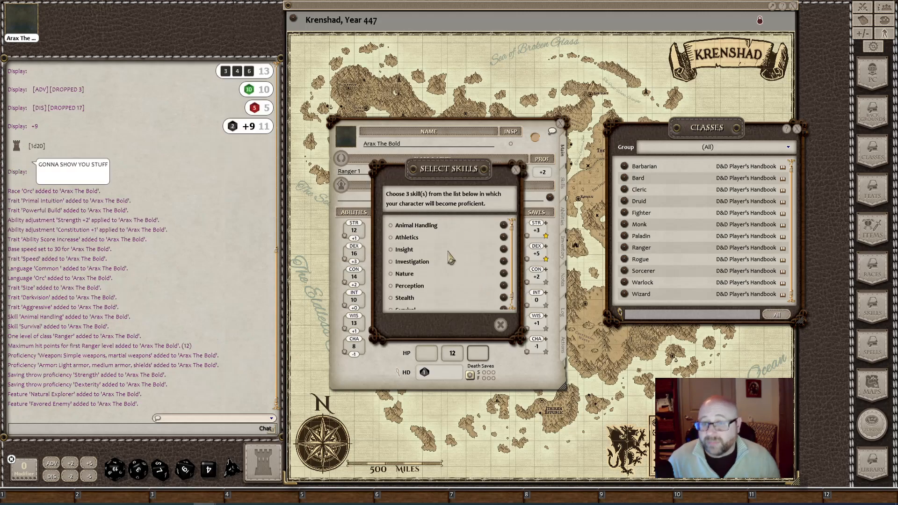
# - Move the skill selection window off the character sheet, show the sheet's skills page and enlarge it to fit the whole skill list
pyautogui.moveTo(446, 169); pyautogui.dragTo(253, 163)
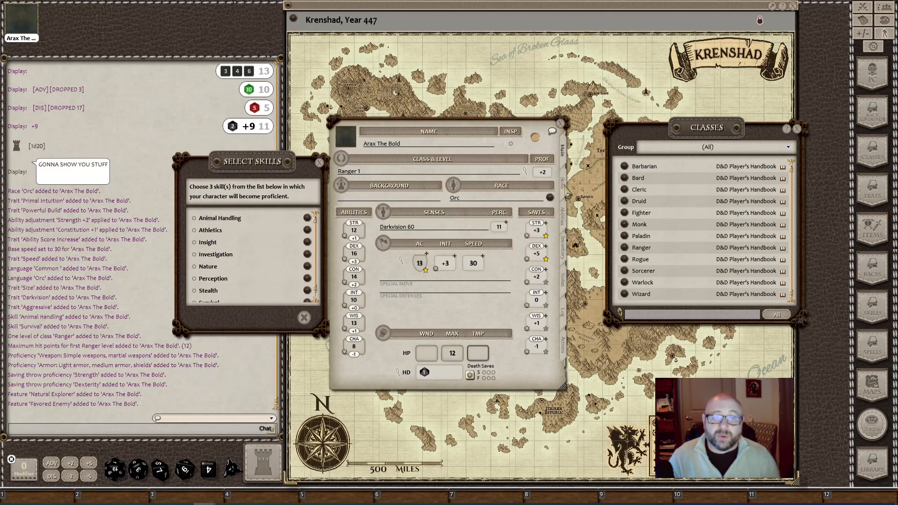
pyautogui.click(563, 184)
pyautogui.scroll(-1, 458, 271)
pyautogui.scroll(1, 460, 278)
pyautogui.moveTo(466, 389); pyautogui.dragTo(479, 402)
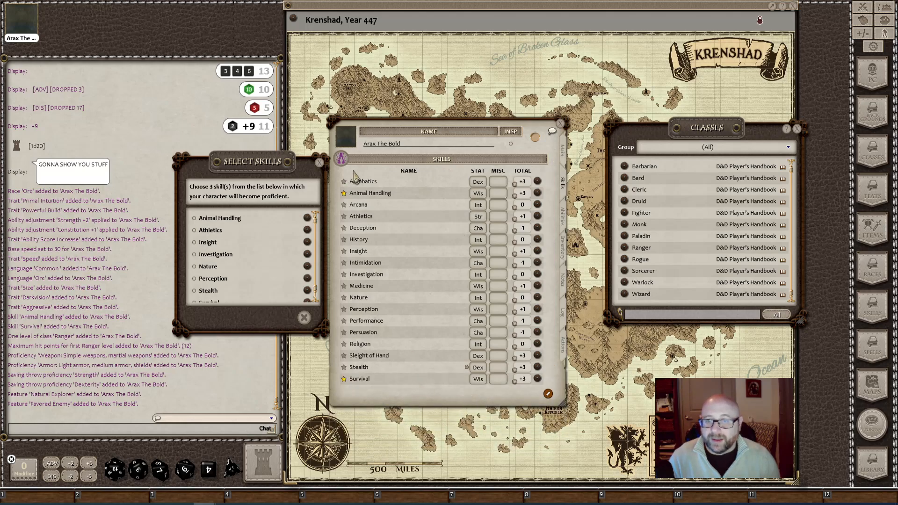
# - Choose Nature, Perception and Stealth as the Ranger's three proficient skills and confirm the selection
pyautogui.click(194, 267)
pyautogui.scroll(-1, 231, 268)
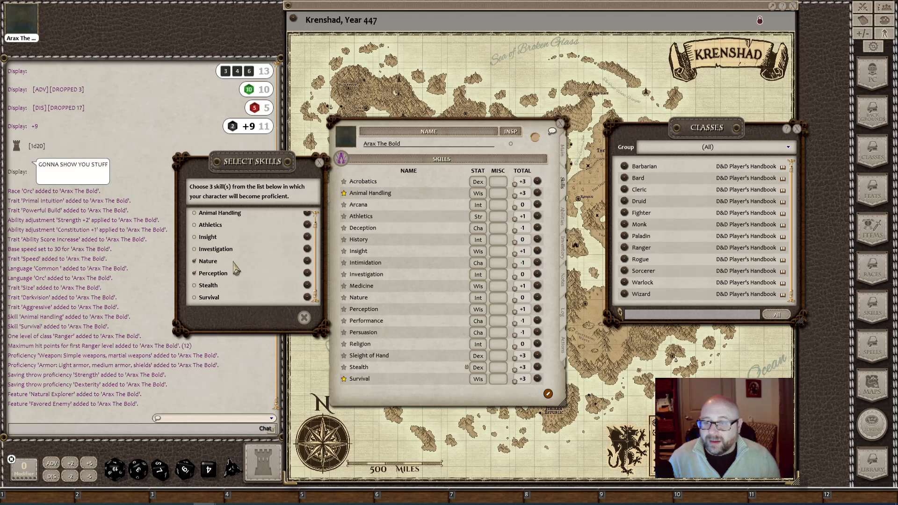
pyautogui.click(195, 286)
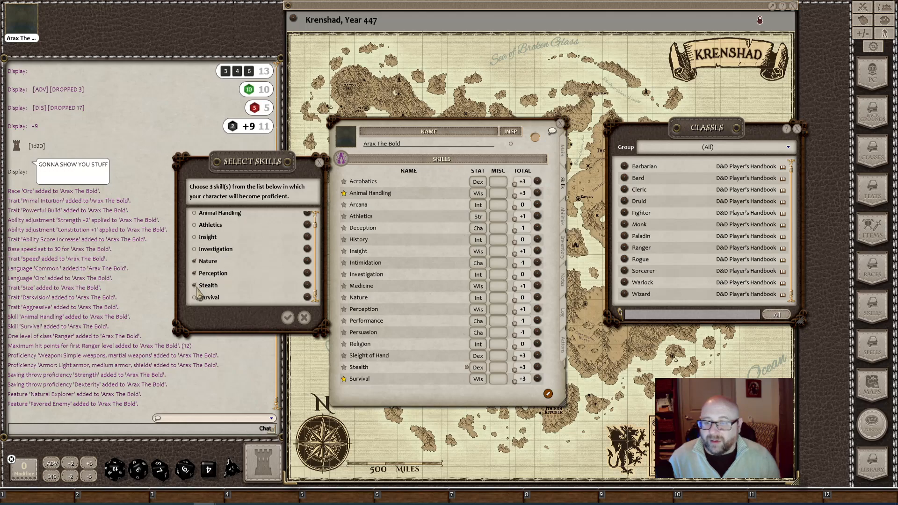
pyautogui.click(288, 318)
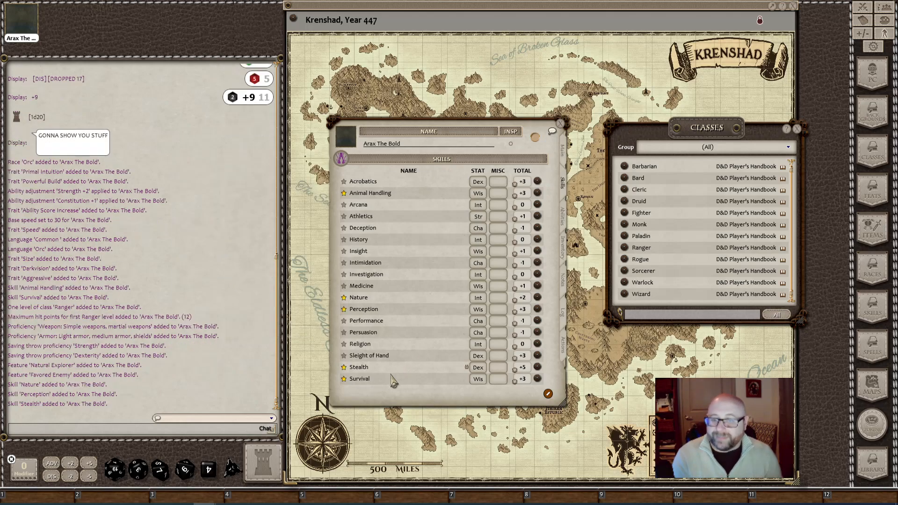
# - Cycle the Stealth skill's proficiency marker through its other levels and back to normal proficiency
pyautogui.click(344, 368)
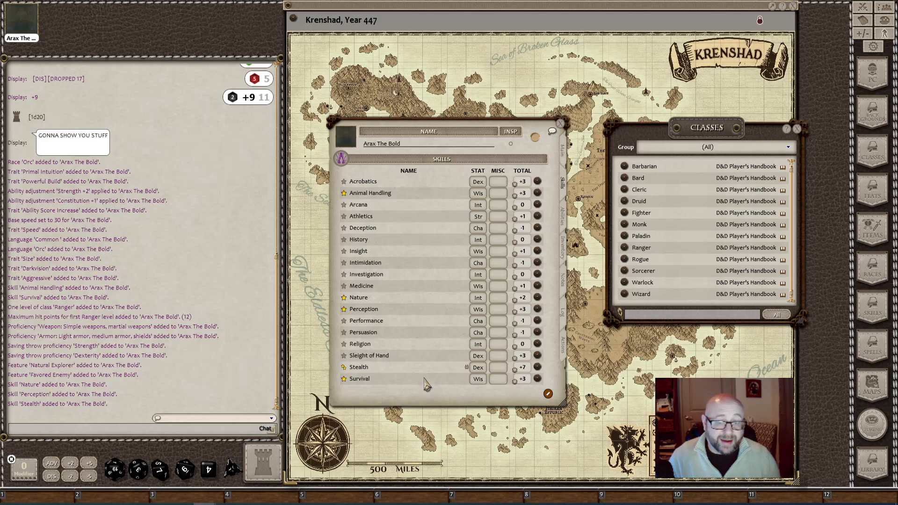
pyautogui.click(344, 367)
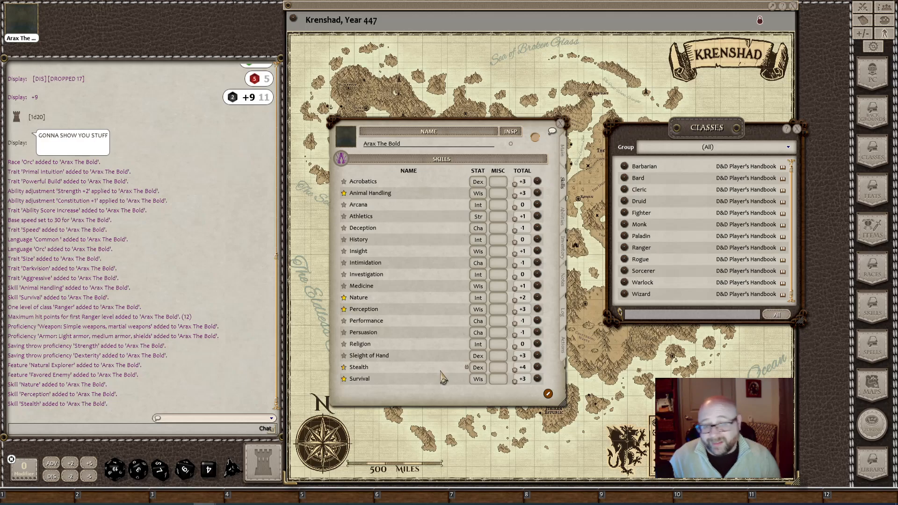
pyautogui.click(344, 367)
pyautogui.click(345, 368)
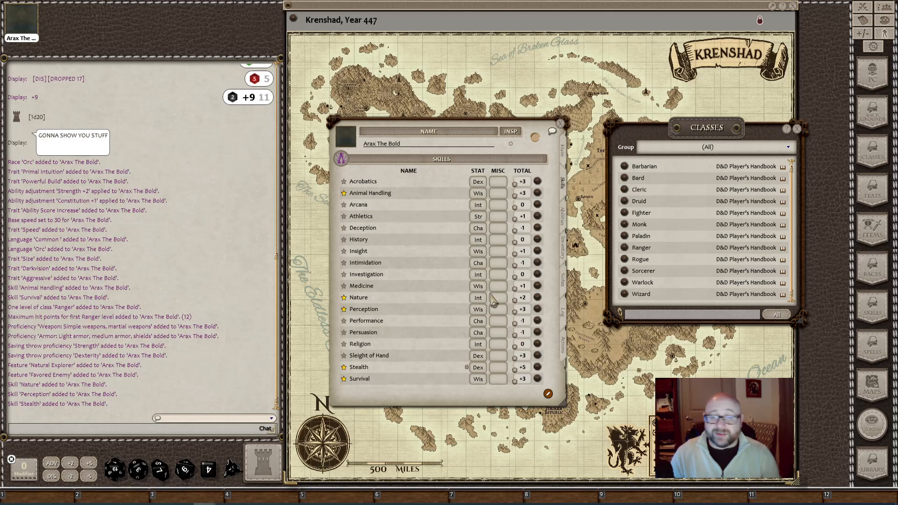
# - Return to the sheet's main page, open the Backgrounds list beside it and add the Hermit background to the character
pyautogui.click(564, 154)
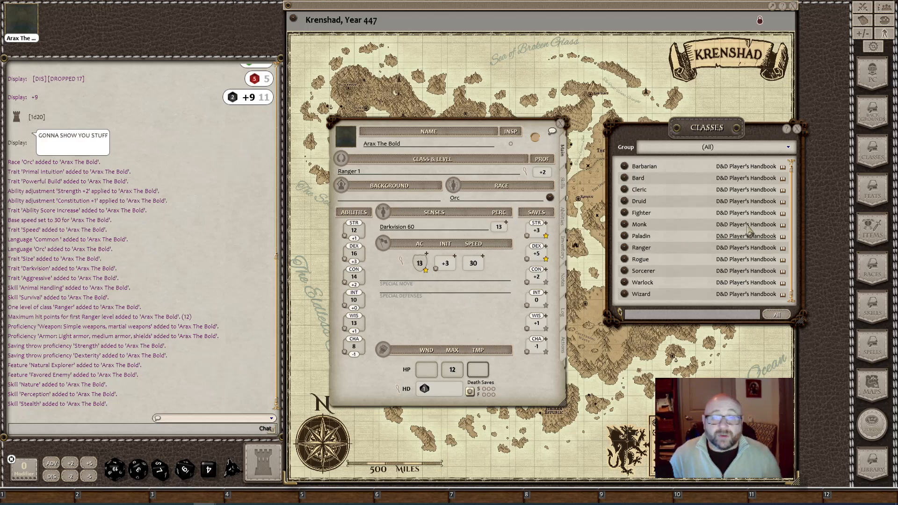
pyautogui.click(872, 115)
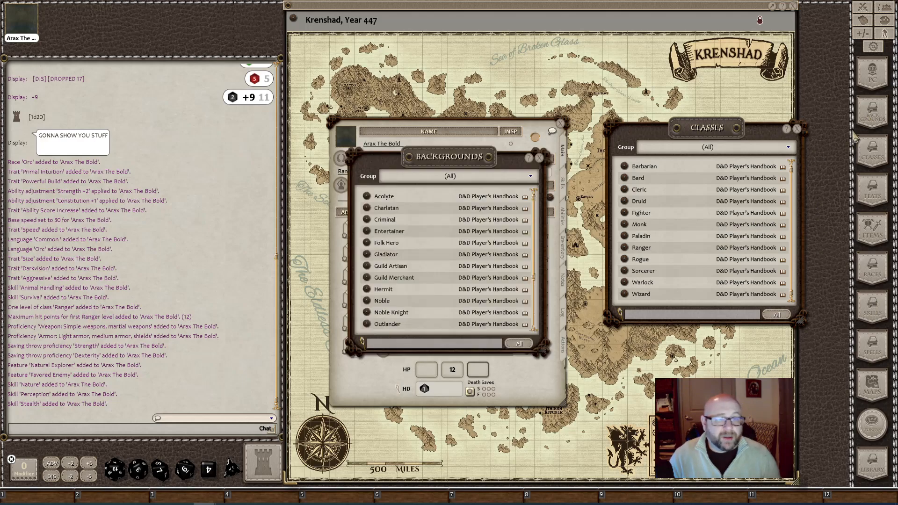
pyautogui.moveTo(447, 164); pyautogui.dragTo(684, 115)
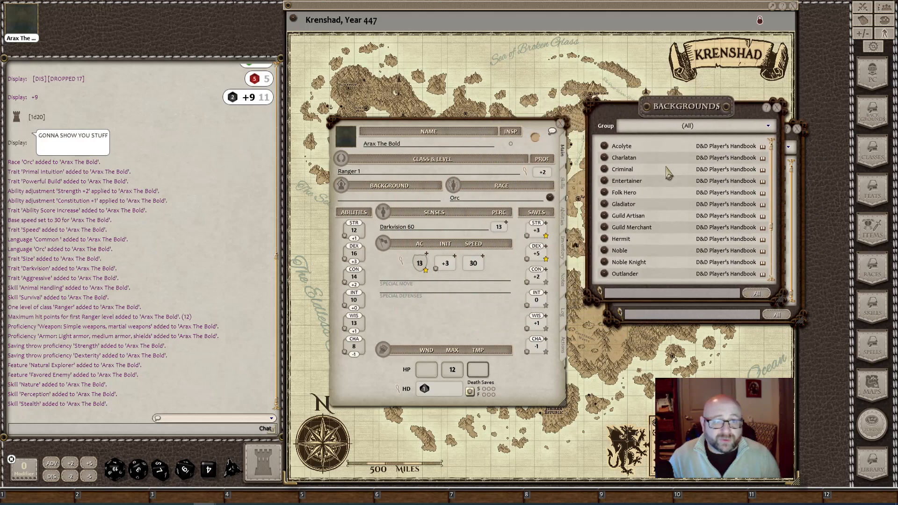
pyautogui.scroll(-3, 667, 188)
pyautogui.scroll(-1, 668, 189)
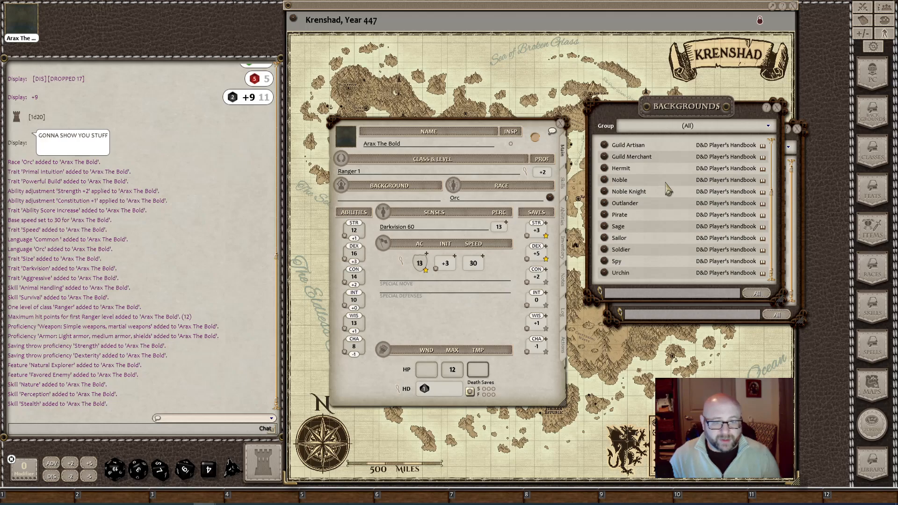
pyautogui.rightClick(671, 217)
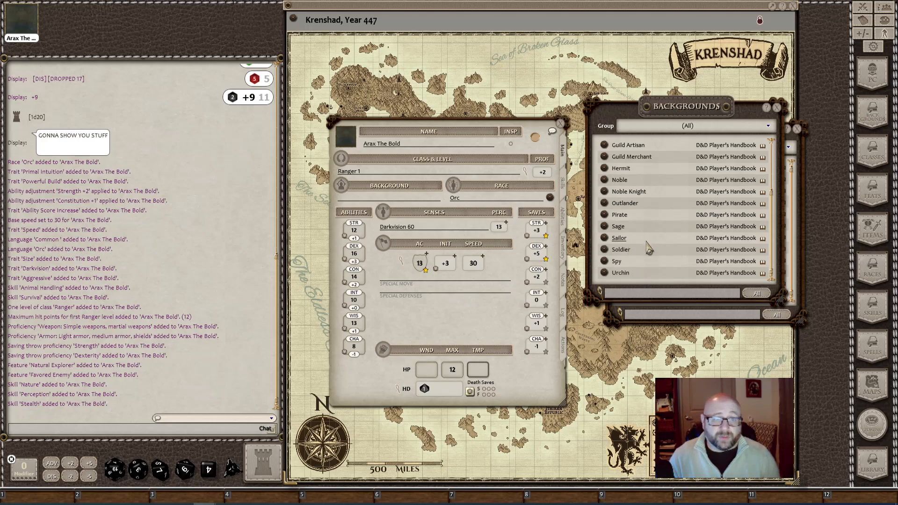
pyautogui.scroll(3, 649, 251)
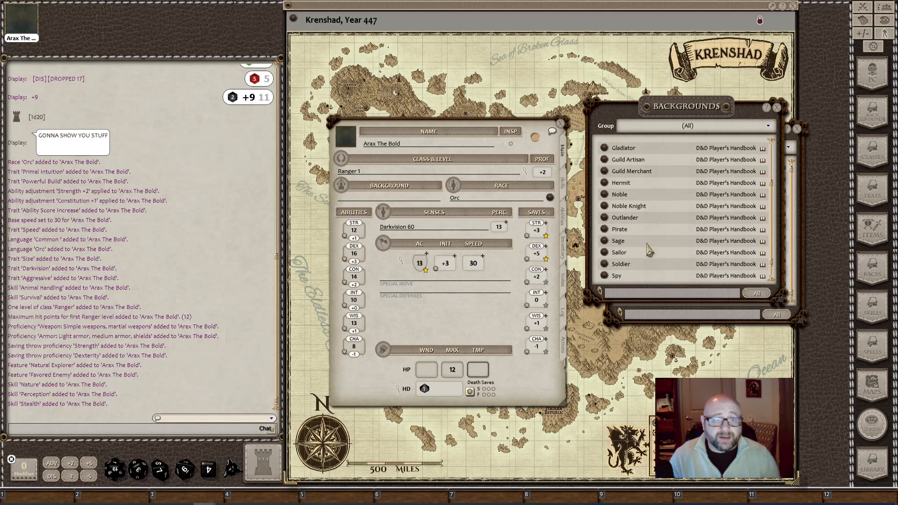
pyautogui.scroll(1, 648, 251)
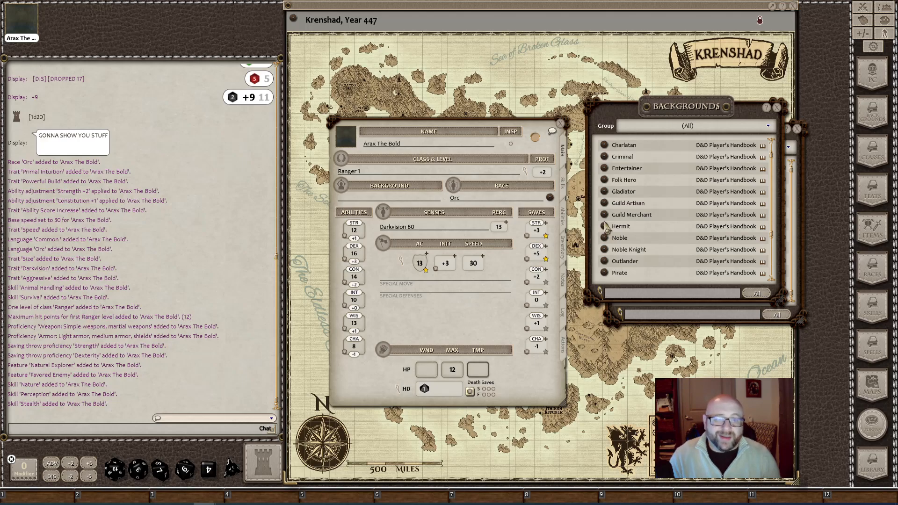
pyautogui.moveTo(606, 227); pyautogui.dragTo(370, 201)
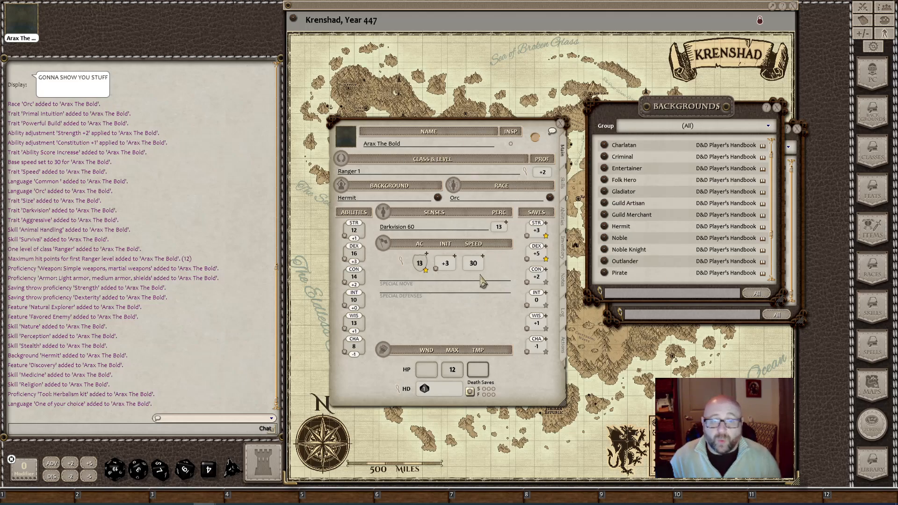
# - Browse the portrait images and assign Baloo Portraite.jpg as the character's portrait
pyautogui.click(350, 139)
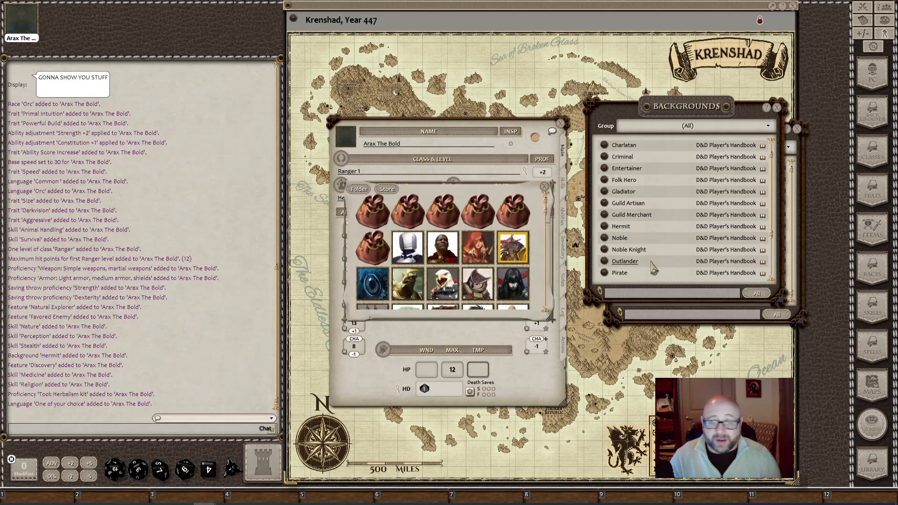
pyautogui.scroll(-10, 484, 266)
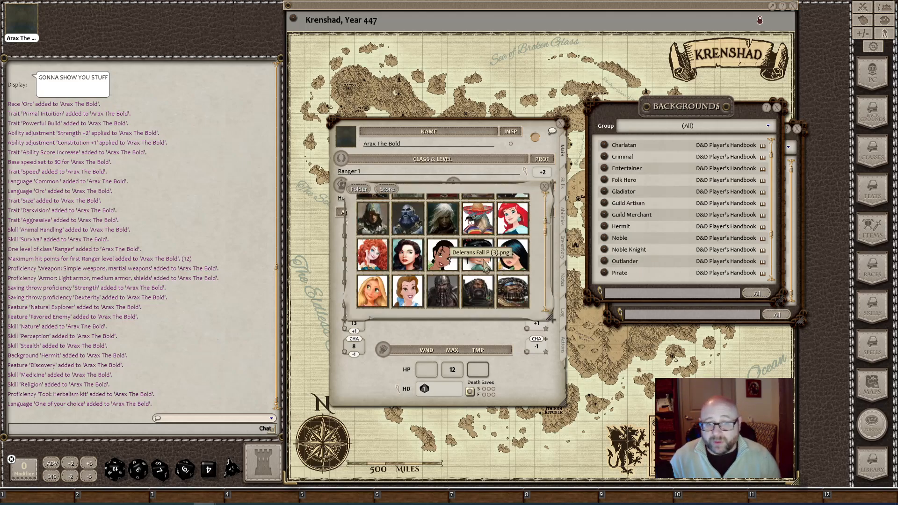
pyautogui.scroll(-10, 486, 269)
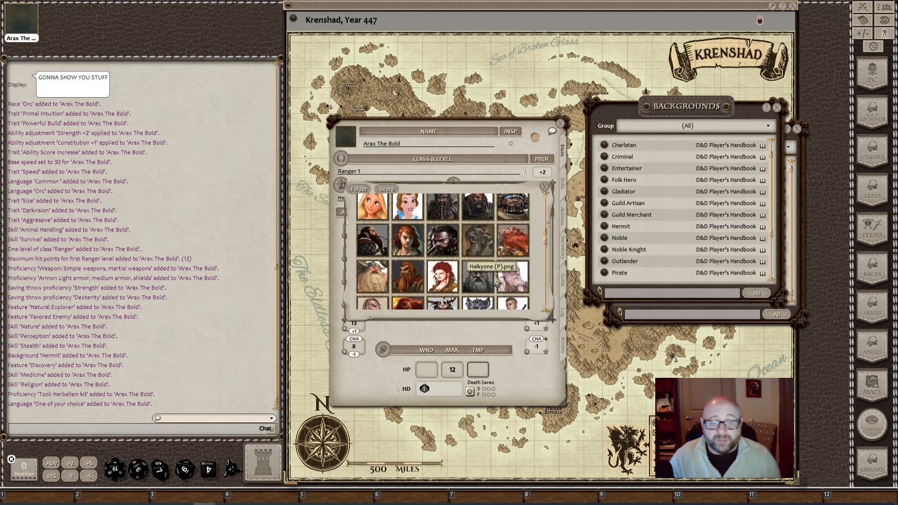
pyautogui.scroll(2, 496, 280)
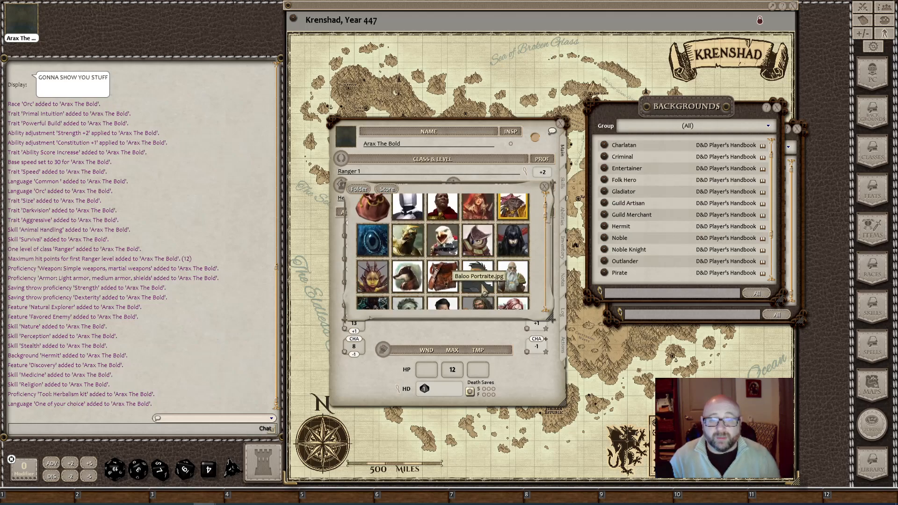
pyautogui.click(484, 291)
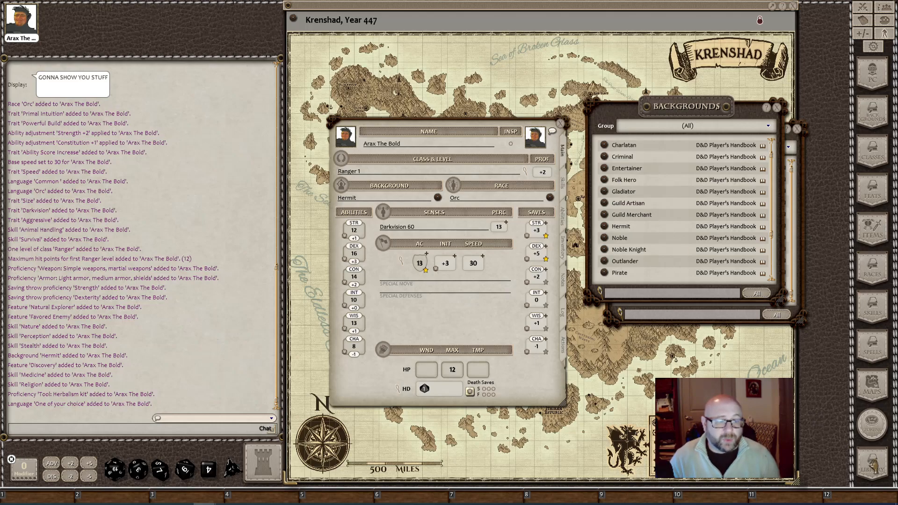
# - Open the Tokens collection beside the sheet, assign the bow symbol as the character's token, and close the collection
pyautogui.click(873, 427)
pyautogui.moveTo(447, 222); pyautogui.dragTo(727, 192)
pyautogui.scroll(-6, 727, 191)
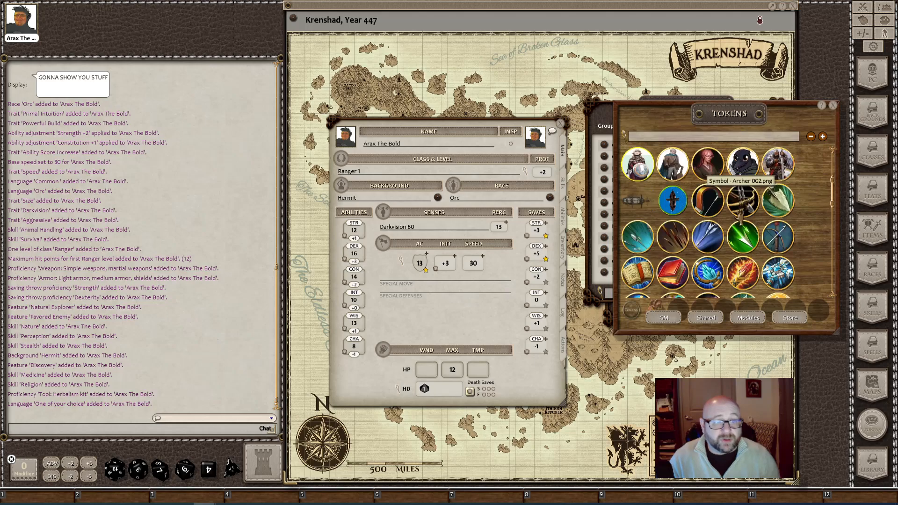
pyautogui.scroll(-5, 740, 216)
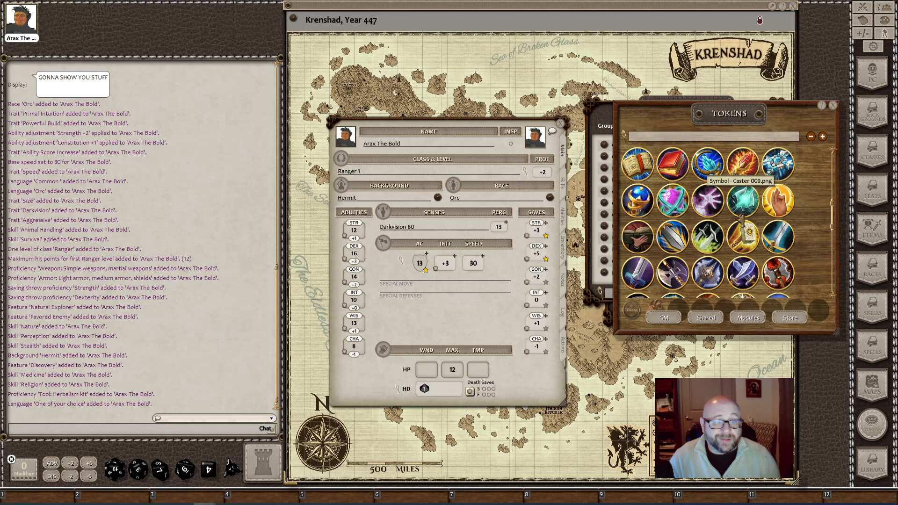
pyautogui.scroll(-3, 740, 216)
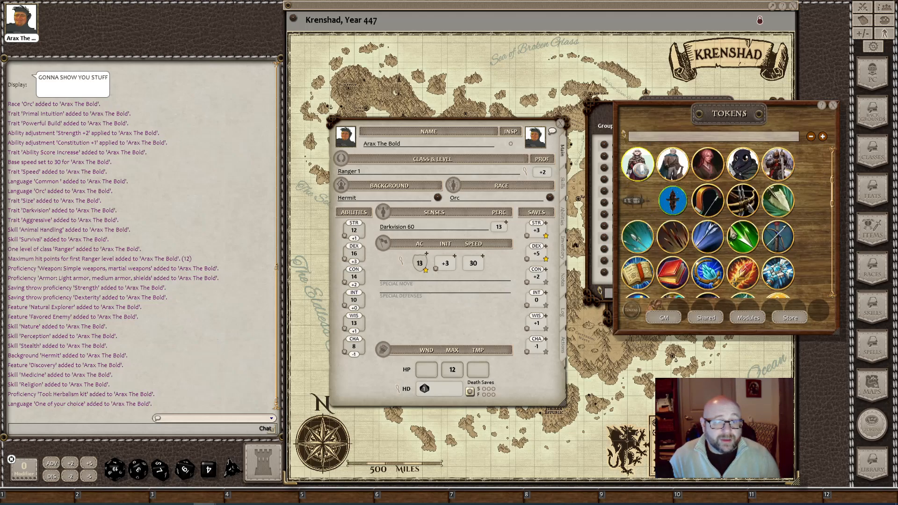
pyautogui.moveTo(715, 209); pyautogui.dragTo(535, 139)
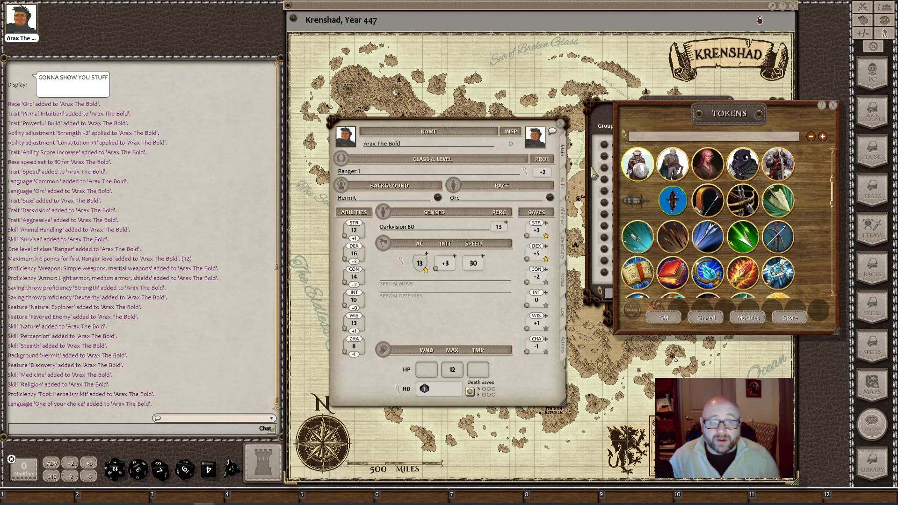
pyautogui.moveTo(706, 202); pyautogui.dragTo(537, 138)
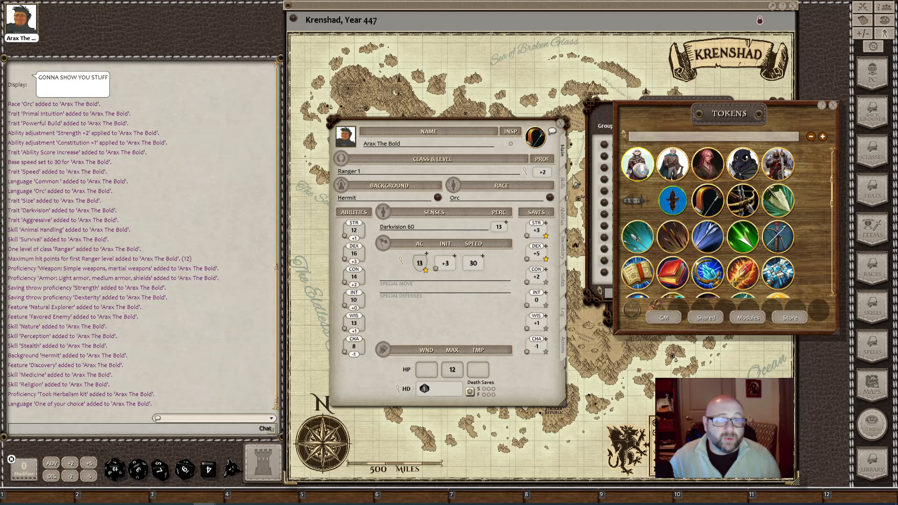
pyautogui.click(832, 108)
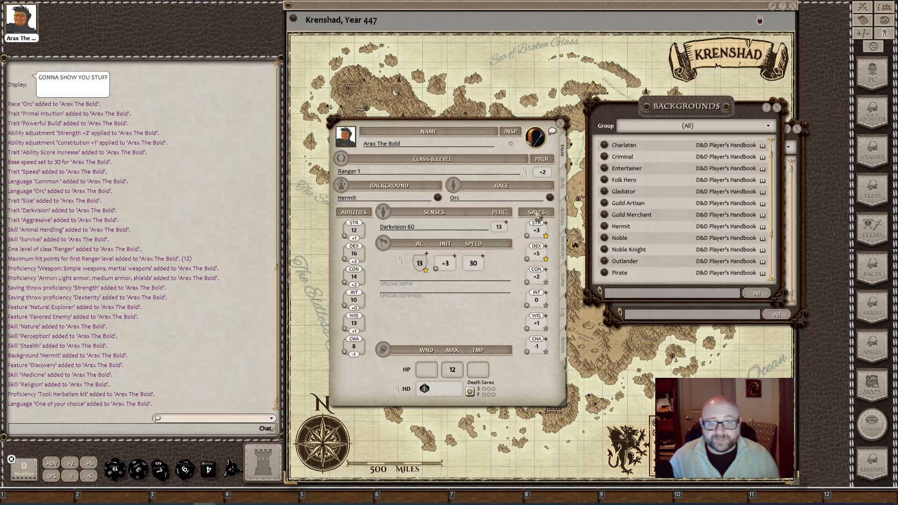
# - View the character's class and level details, and then the combat calculation for initiative, speed and armor
pyautogui.click(525, 171)
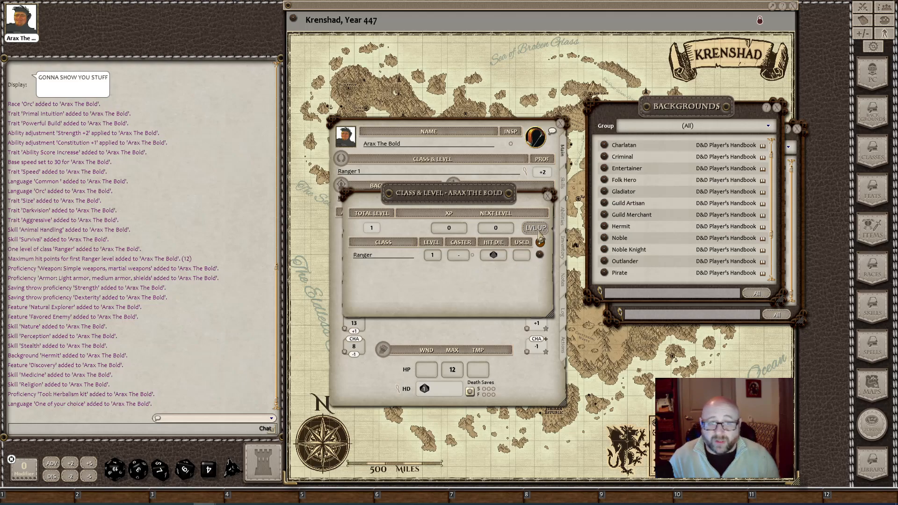
pyautogui.click(547, 197)
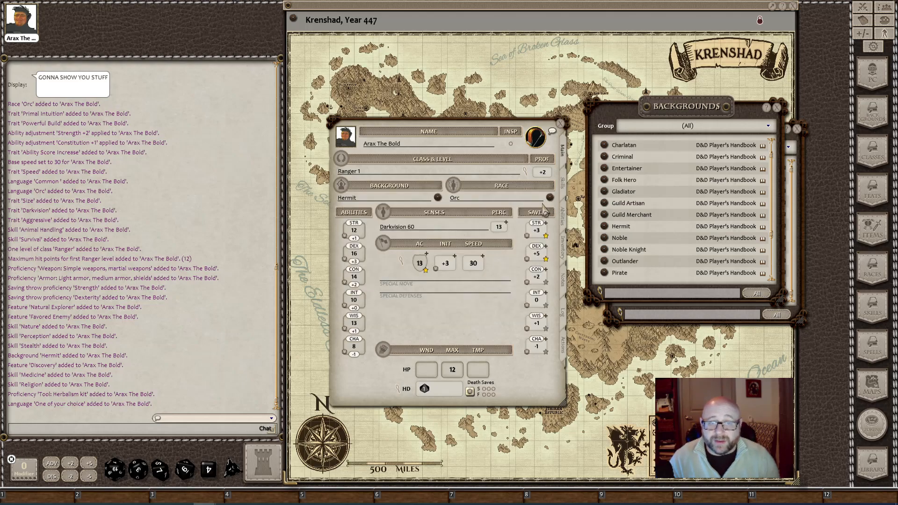
pyautogui.click(401, 265)
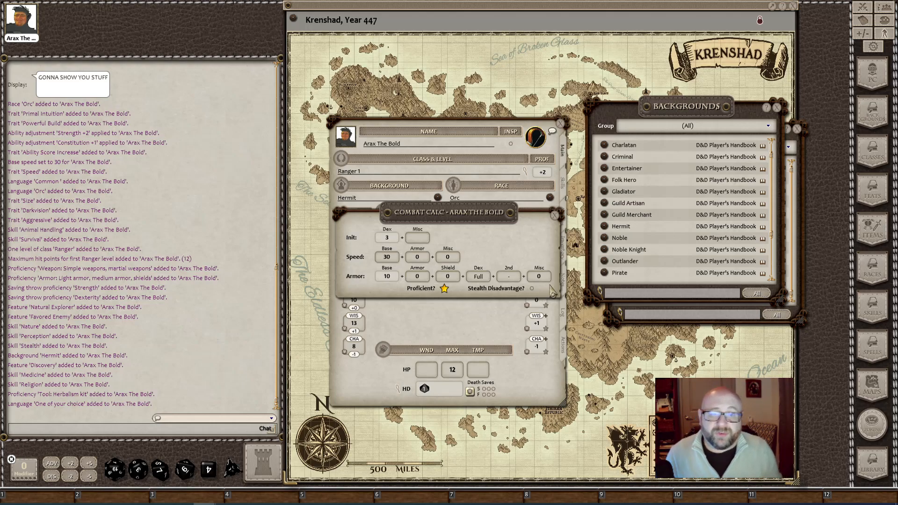
pyautogui.click(555, 215)
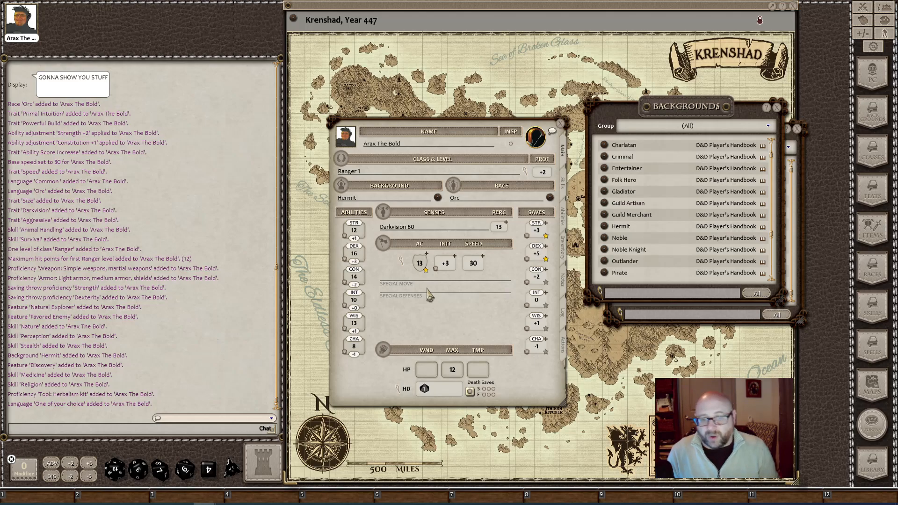
# - Set the character's hit points to 3 wounds and 12 temporary, and view the health calculation for the hit die roll
pyautogui.click(479, 369)
pyautogui.click(426, 371)
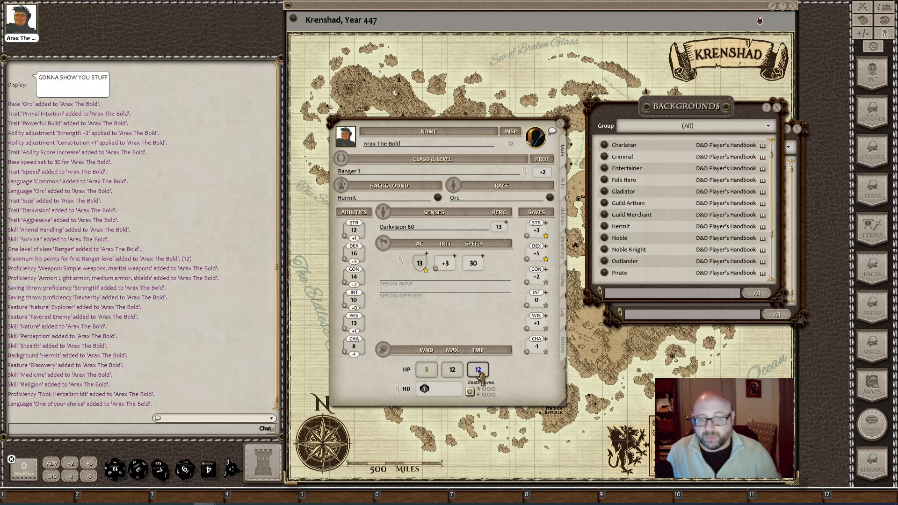
pyautogui.click(409, 393)
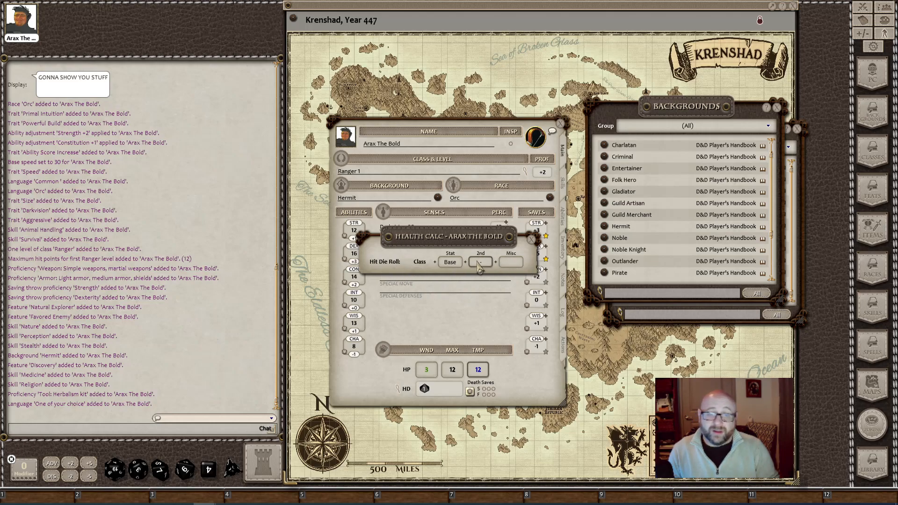
pyautogui.click(531, 239)
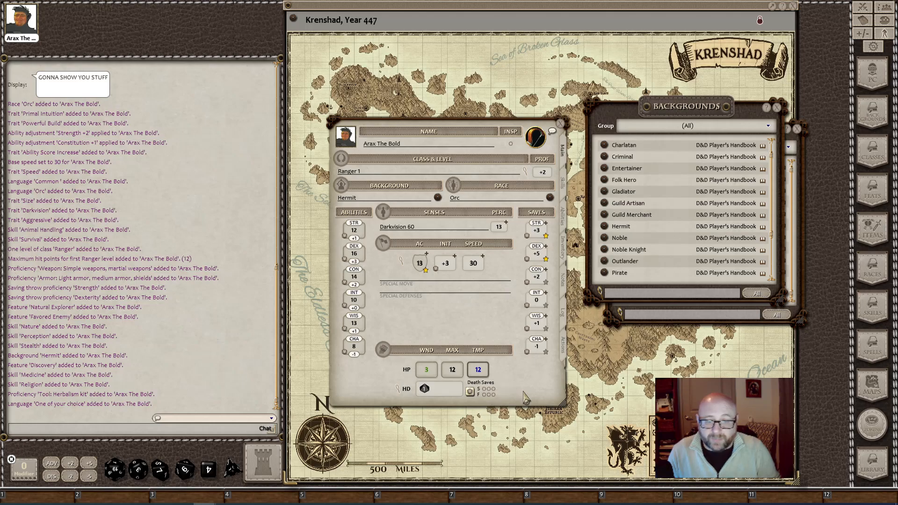
# - Roll death saves for the character from the main page of the sheet
pyautogui.doubleClick(470, 392)
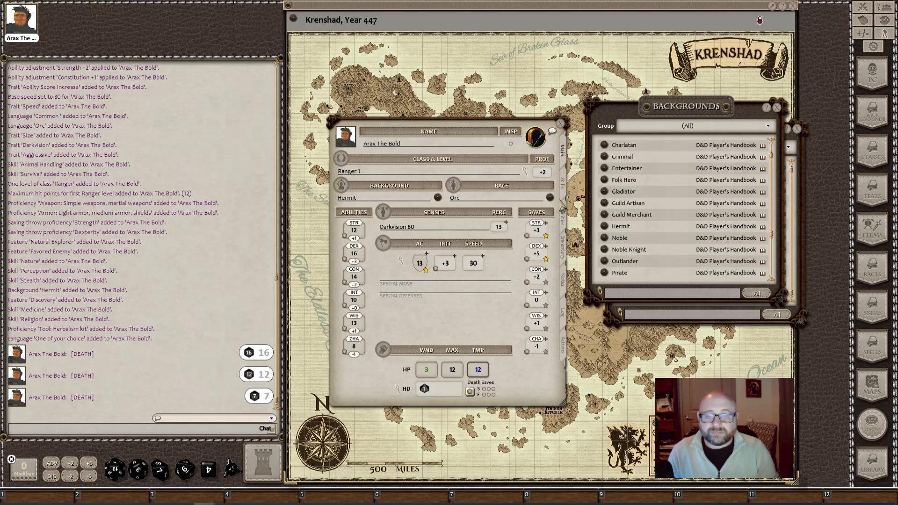
pyautogui.click(437, 197)
pyautogui.click(527, 181)
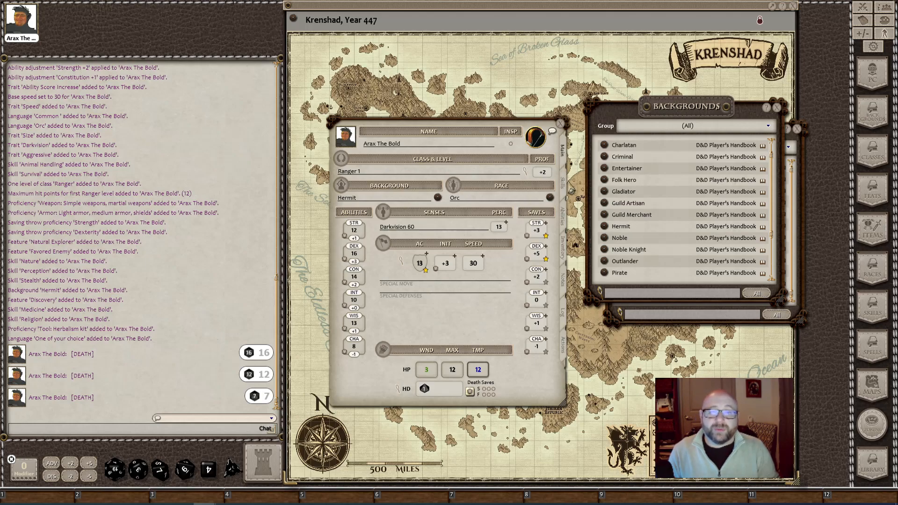
# - Roll Stealth and a d20 with a +5 modifier, then set Stealth's miscellaneous modifier to +5 and roll the skill again
pyautogui.click(563, 184)
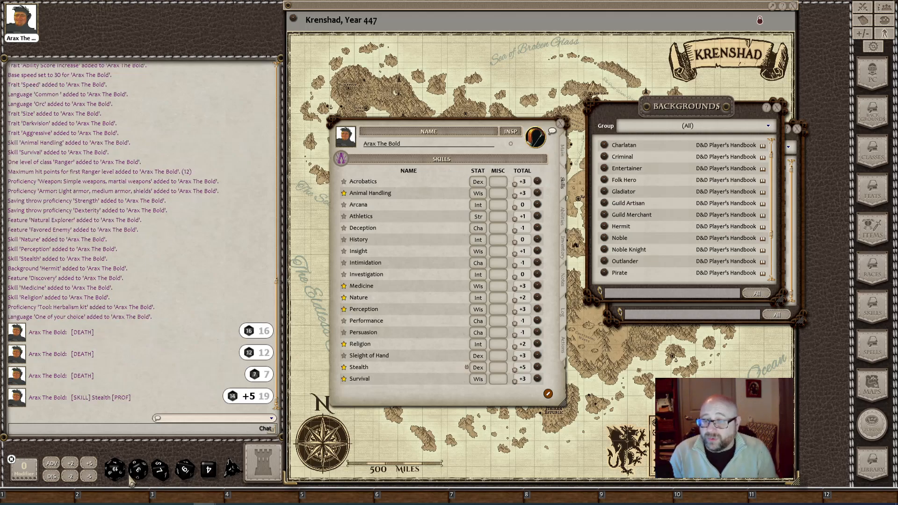
pyautogui.moveTo(116, 469)
pyautogui.mouseDown()
pyautogui.moveTo(157, 368)
pyautogui.moveTo(104, 398)
pyautogui.moveTo(149, 446)
pyautogui.moveTo(94, 467)
pyautogui.moveTo(117, 463)
pyautogui.moveTo(112, 456)
pyautogui.mouseUp()
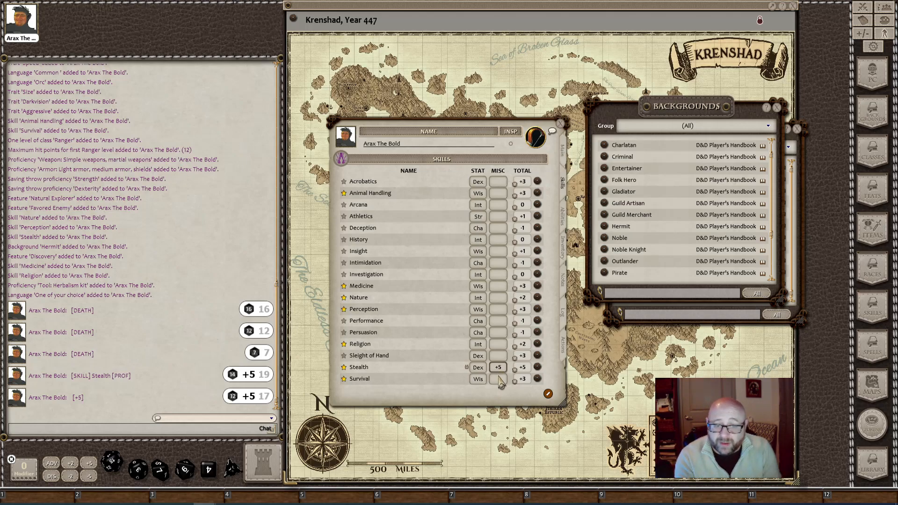
pyautogui.press('Tab')
pyautogui.doubleClick(520, 367)
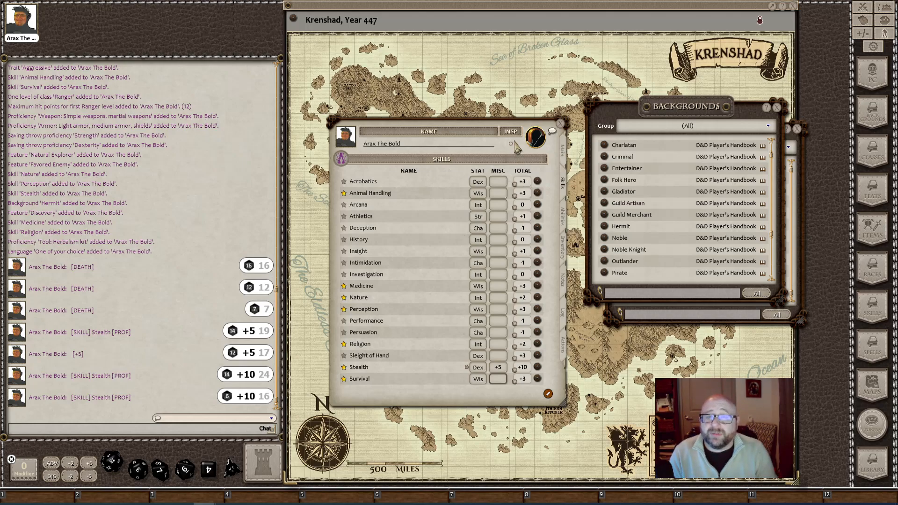
# - Return to the sheet's main page and switch the character's inspiration marker on and off again
pyautogui.click(563, 152)
pyautogui.click(562, 182)
pyautogui.click(562, 154)
pyautogui.click(510, 143)
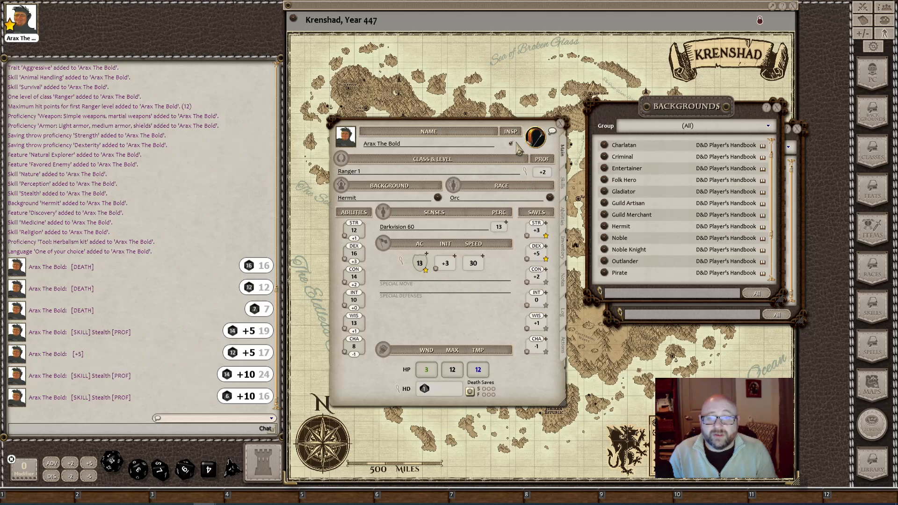
pyautogui.click(511, 144)
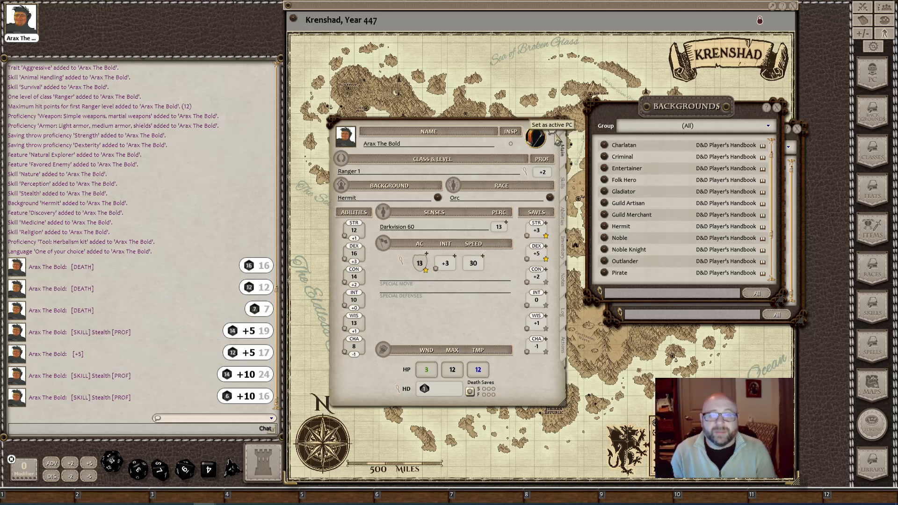
# - Send the chat message "Hello" as the character
pyautogui.click(134, 432)
pyautogui.write('Hello')
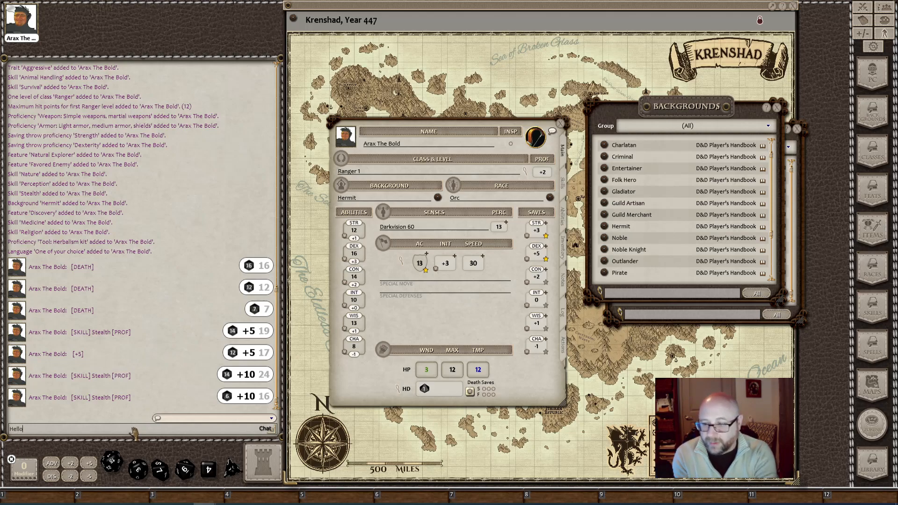
pyautogui.press('Return')
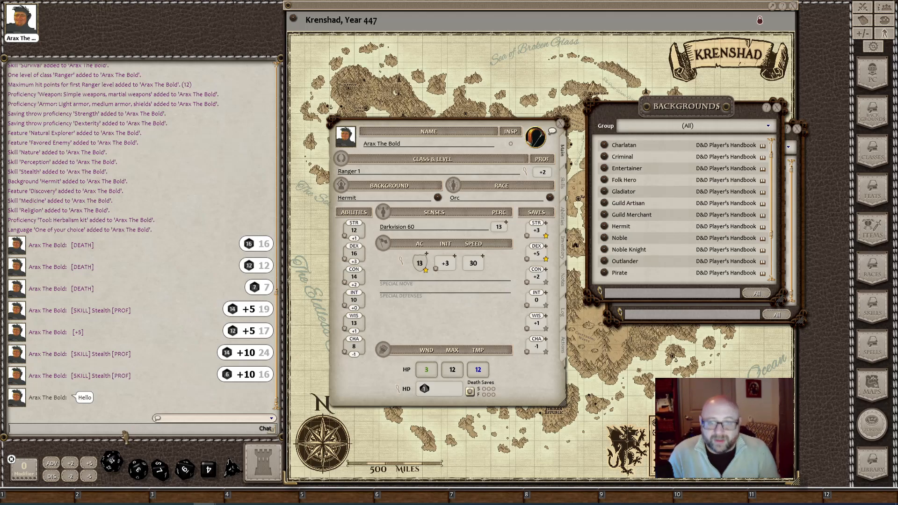
# - On the sheet's abilities page, replace the language entry "One of your choice" with "Dirty Eflesies"
pyautogui.click(564, 227)
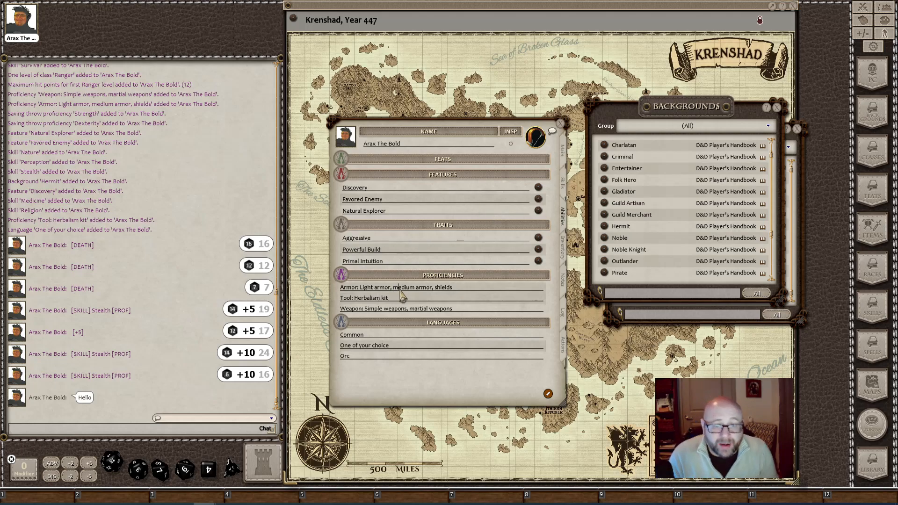
pyautogui.click(372, 301)
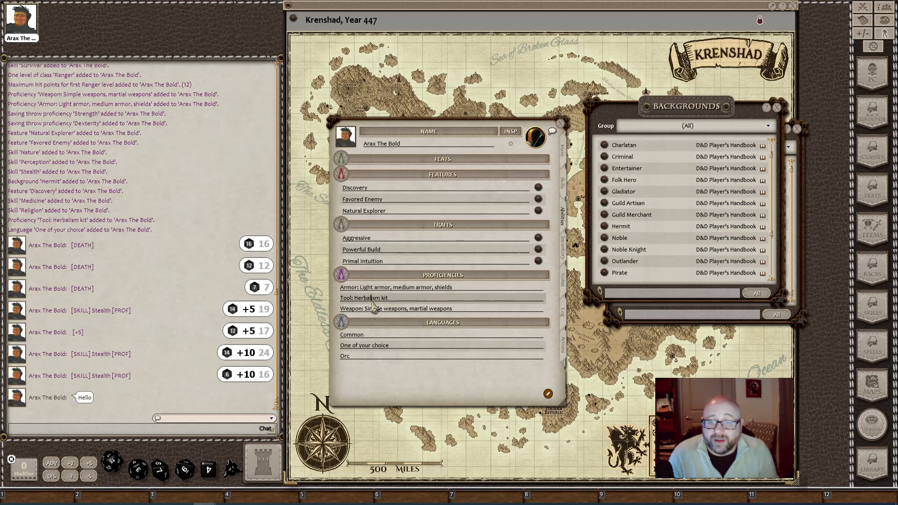
pyautogui.click(401, 312)
pyautogui.click(402, 334)
pyautogui.click(406, 345)
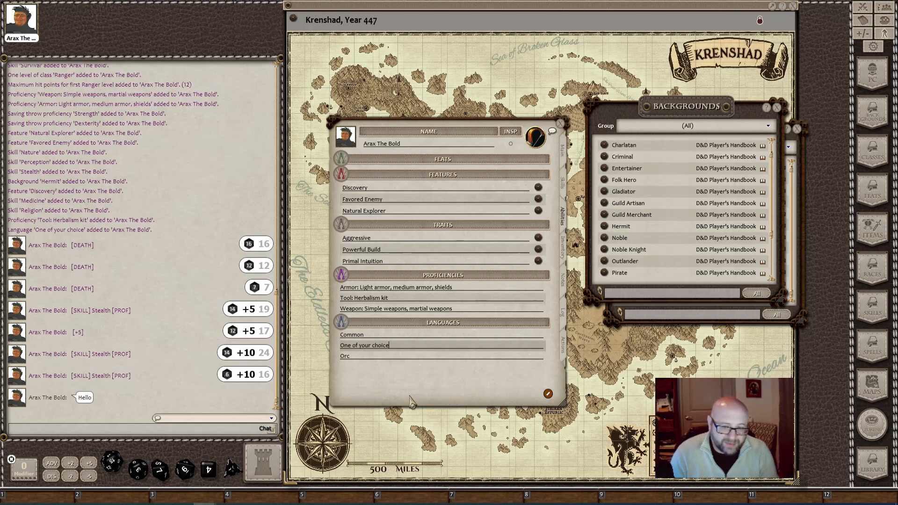
pyautogui.hotkey('ctrl', 'a')
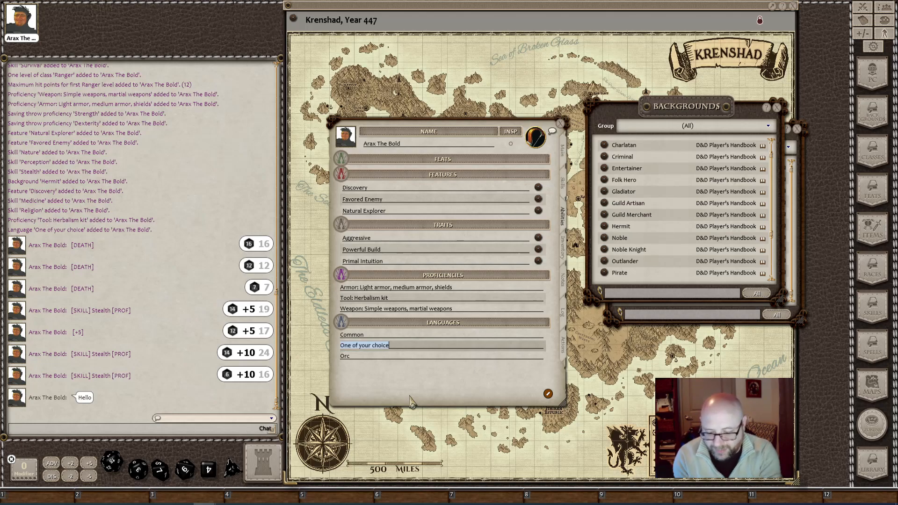
pyautogui.write('Dirty El')
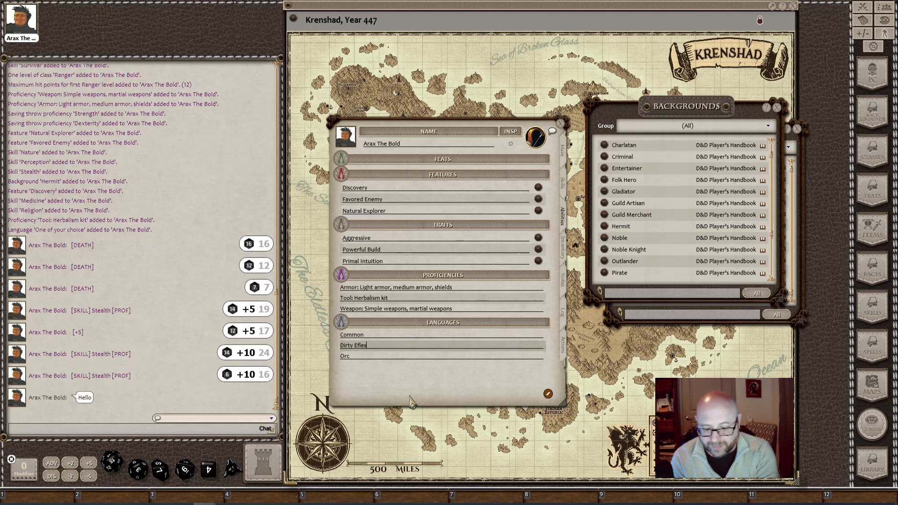
pyautogui.press('Return')
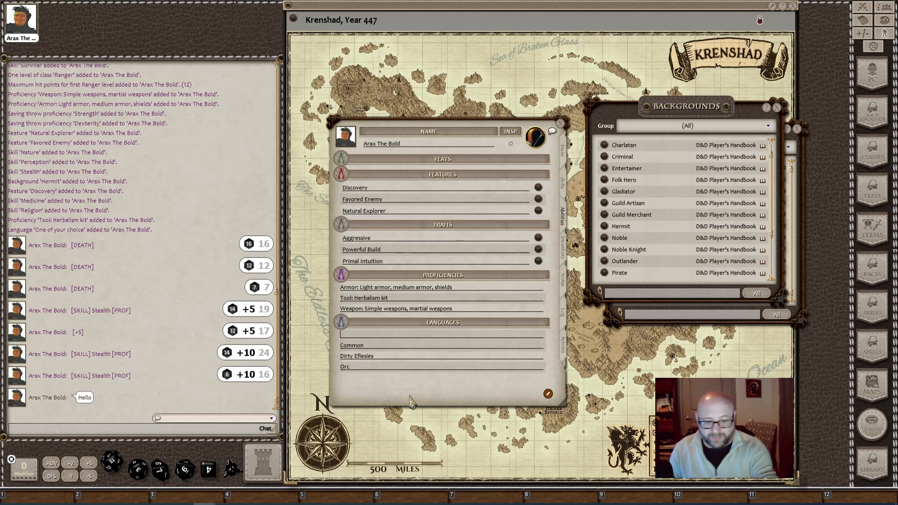
# - Delete the blank entry at the start of the character's languages list and confirm the deletion
pyautogui.rightClick(382, 333)
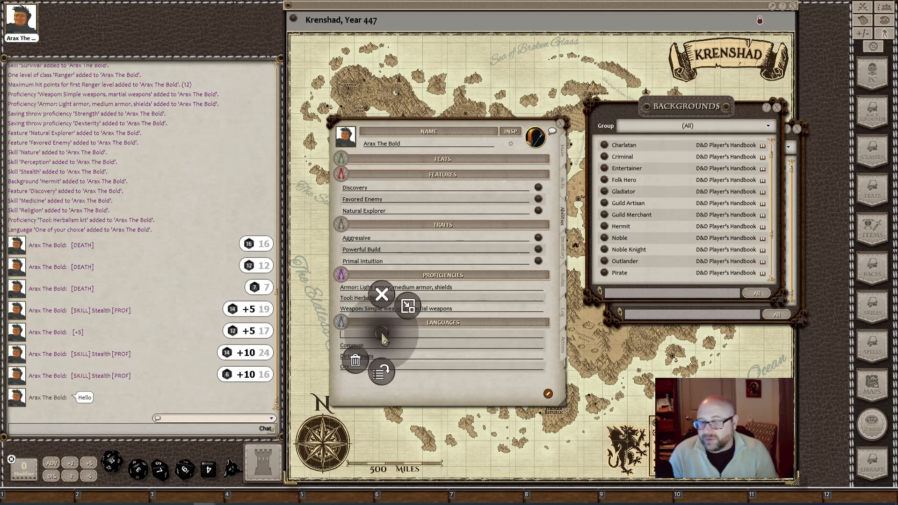
pyautogui.click(369, 343)
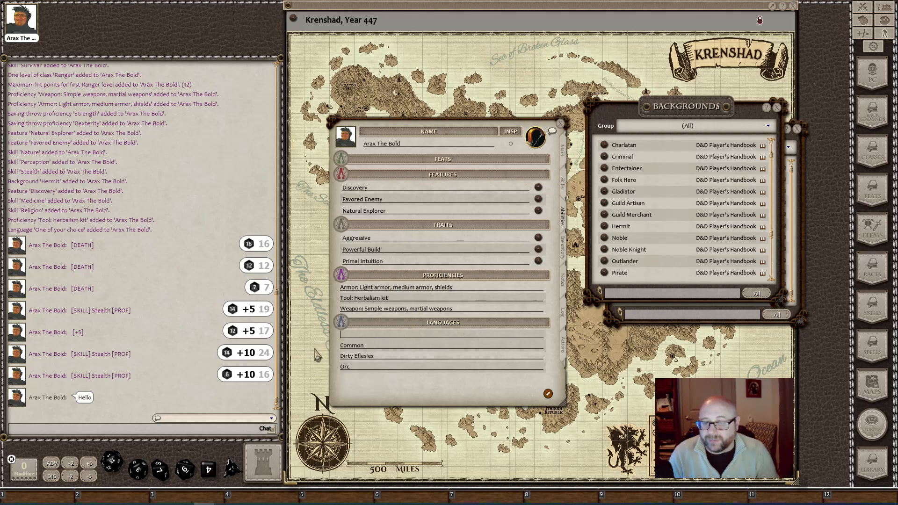
pyautogui.rightClick(374, 346)
pyautogui.click(357, 362)
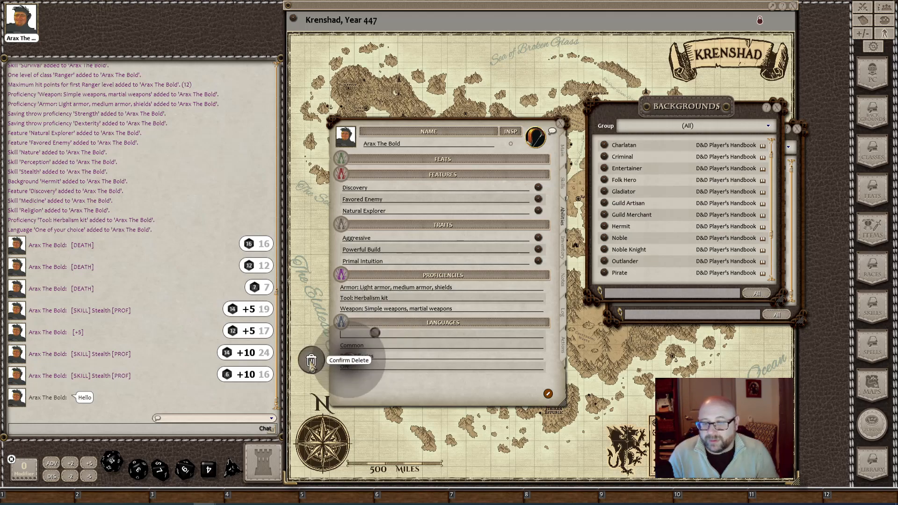
pyautogui.click(312, 364)
pyautogui.rightClick(409, 359)
pyautogui.click(409, 386)
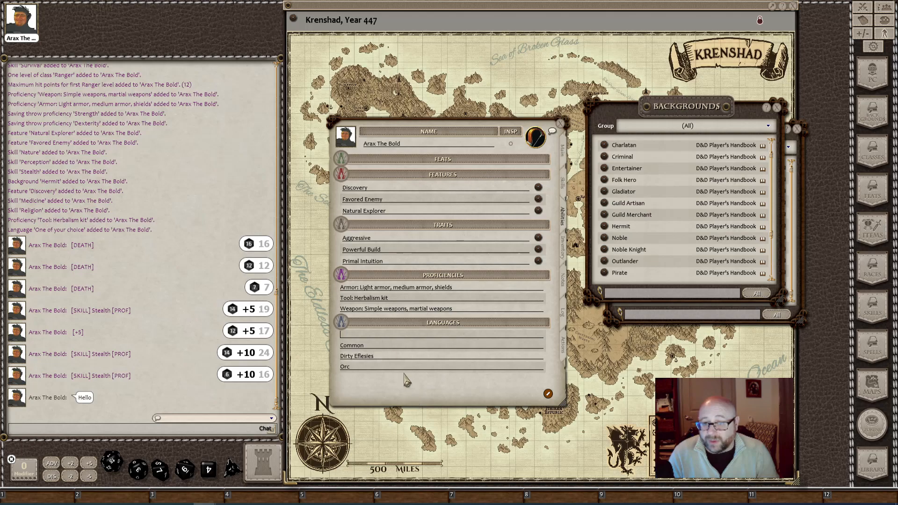
pyautogui.rightClick(379, 338)
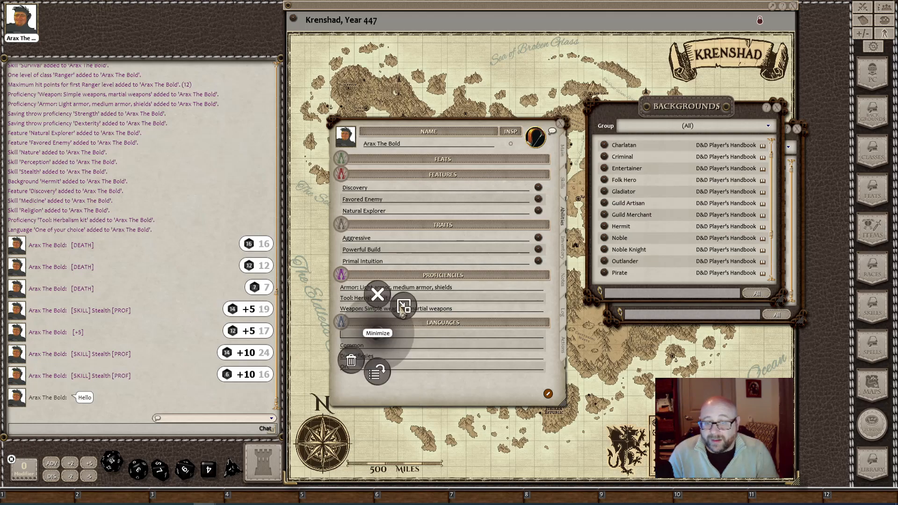
pyautogui.click(350, 362)
pyautogui.click(313, 365)
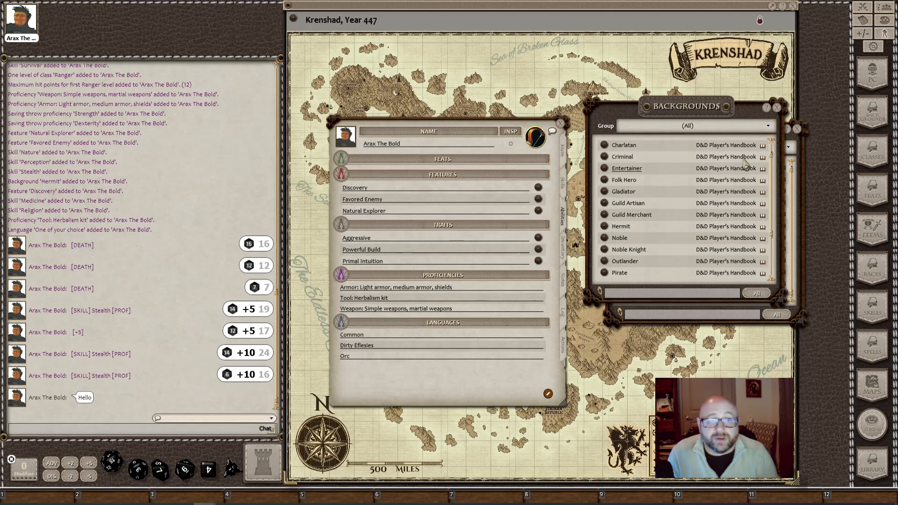
# - Close the Backgrounds and Classes lists, and view the description of the Powerful Build trait
pyautogui.click(776, 108)
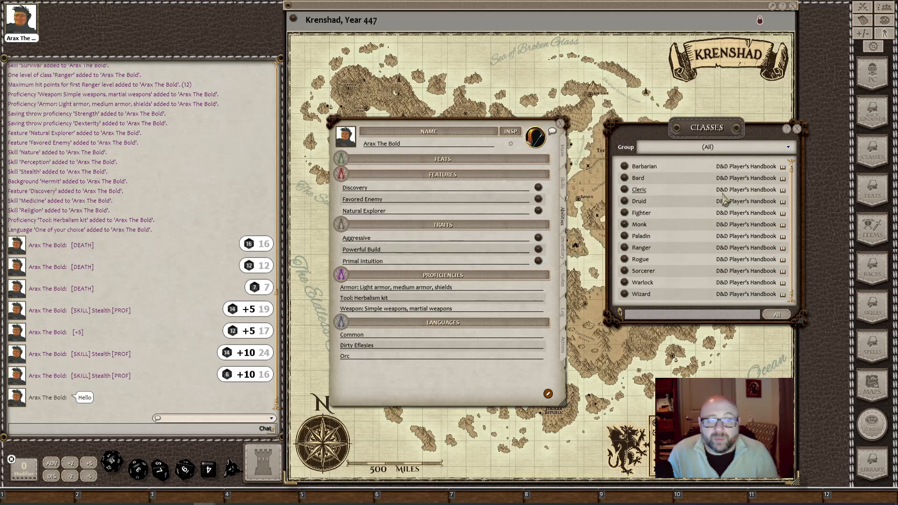
pyautogui.click(797, 129)
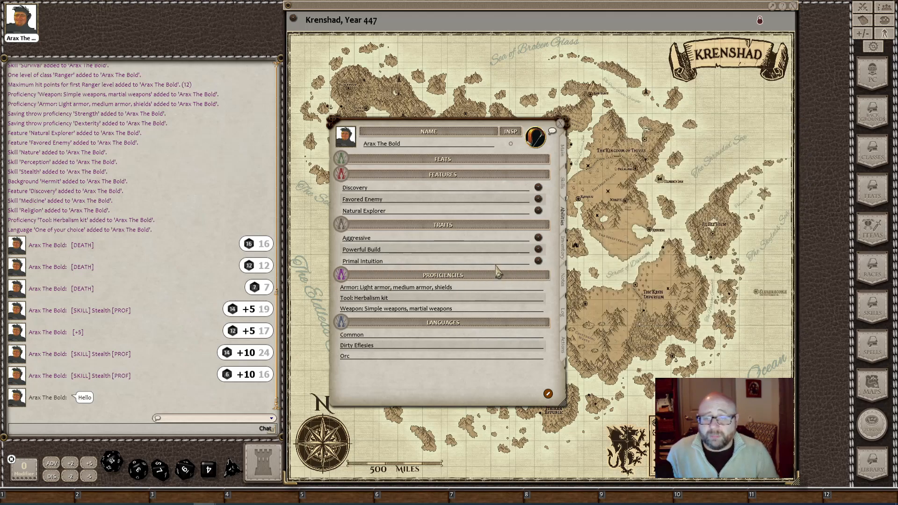
pyautogui.click(538, 252)
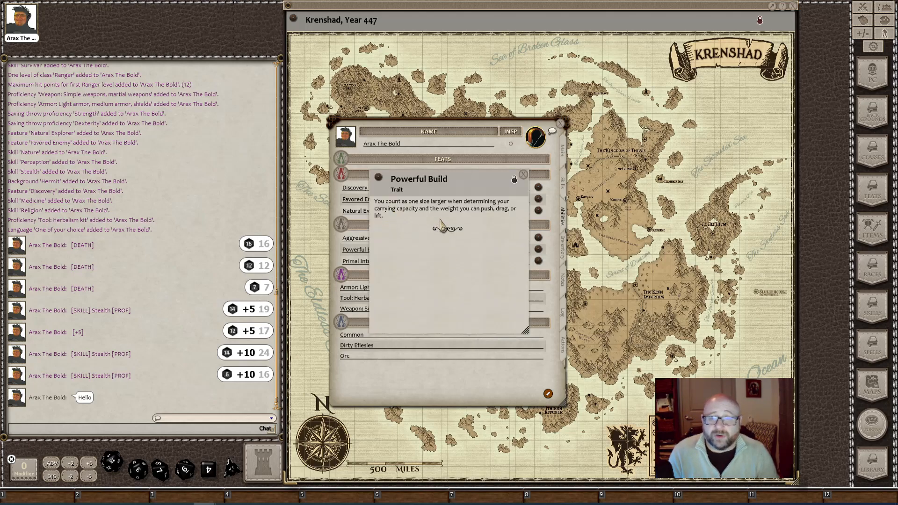
pyautogui.click(522, 175)
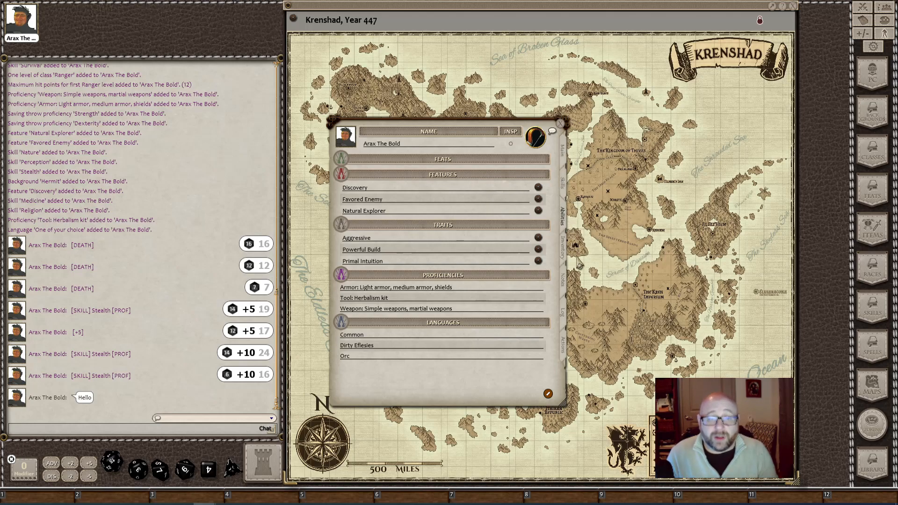
# - On the inventory page, record 100 GP in the first treasure slot and label the last slot "Luck"
pyautogui.click(564, 252)
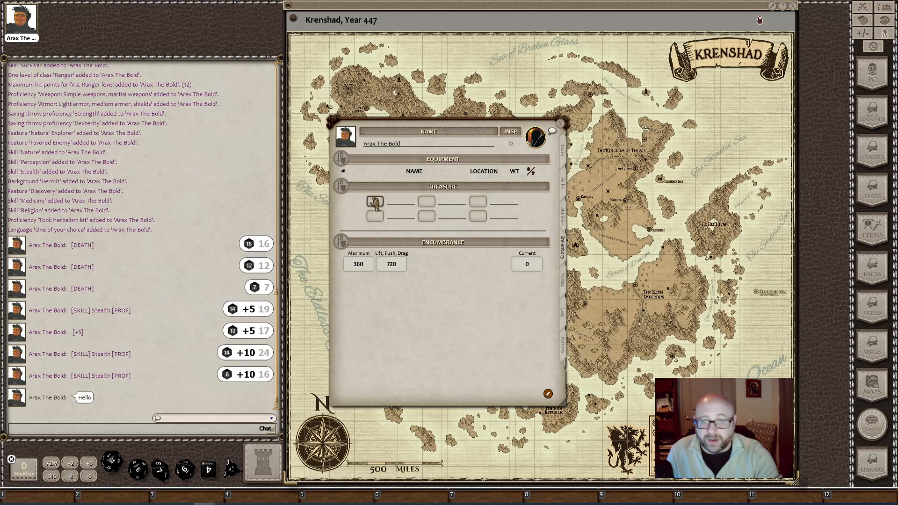
pyautogui.click(402, 201)
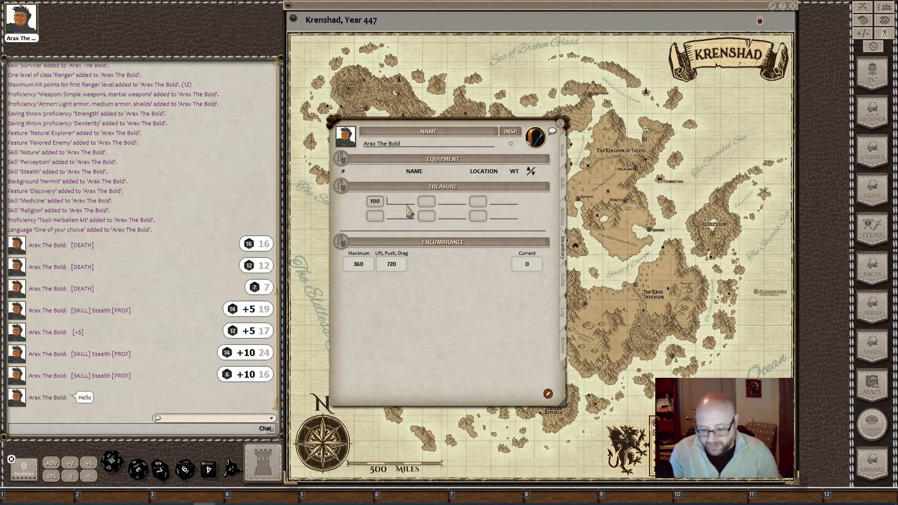
pyautogui.write('GP')
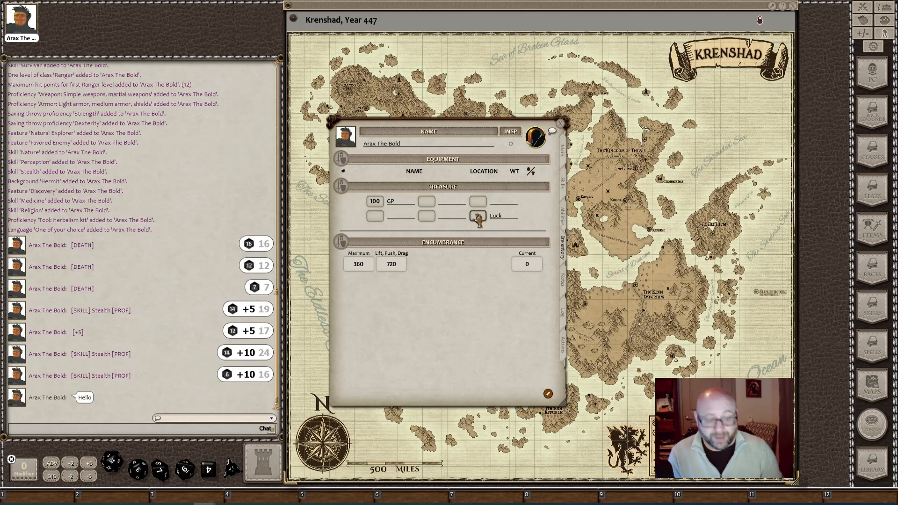
# - Set the amount of the Luck treasure slot to 10, and open the Items list beside the character sheet
pyautogui.write('10')
pyautogui.click(427, 216)
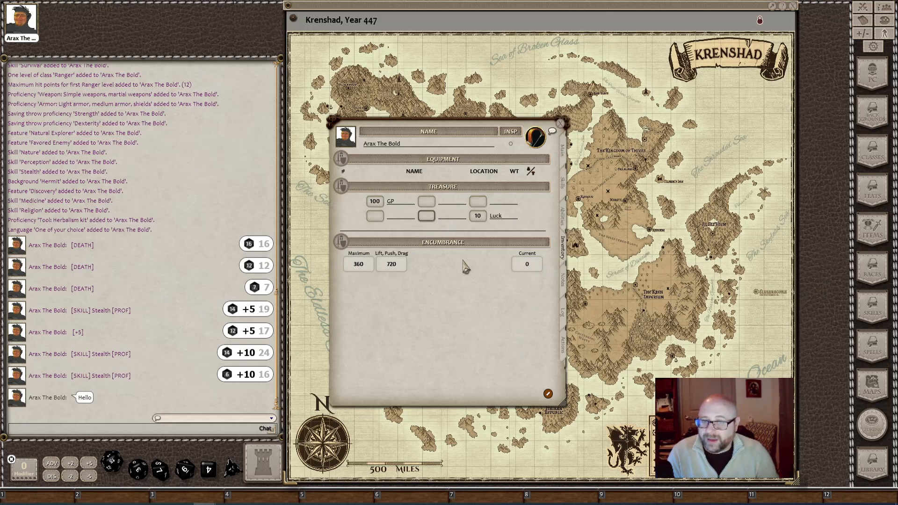
pyautogui.click(881, 240)
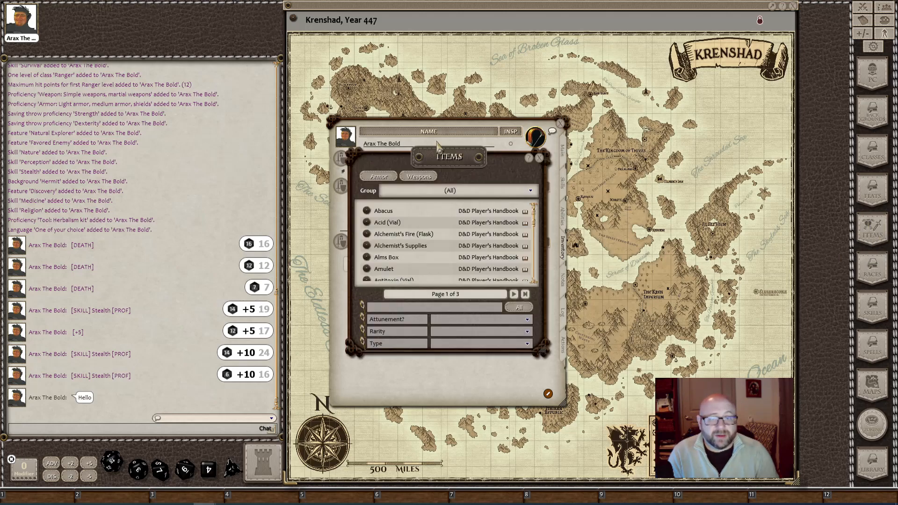
pyautogui.moveTo(448, 158); pyautogui.dragTo(713, 130)
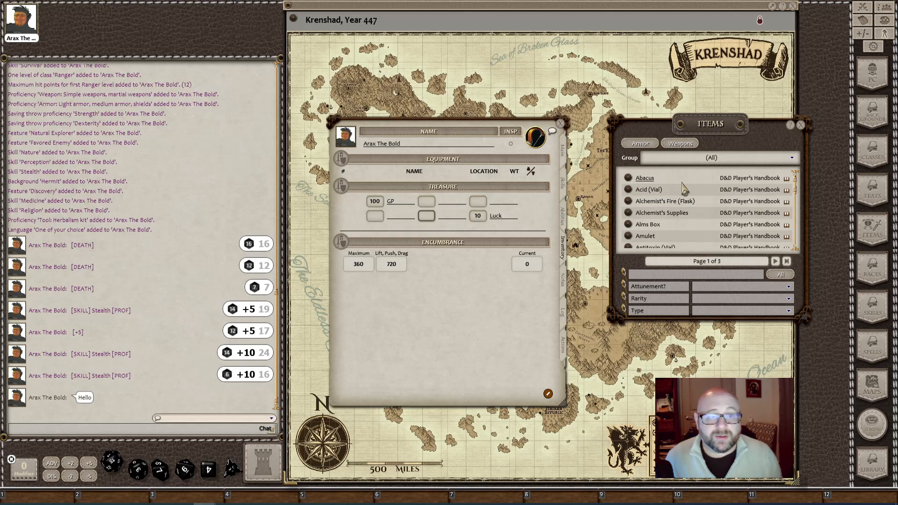
# - Find the Longbow and the Studded Leather in the Items list by name and add both to the character's equipment
pyautogui.click(669, 277)
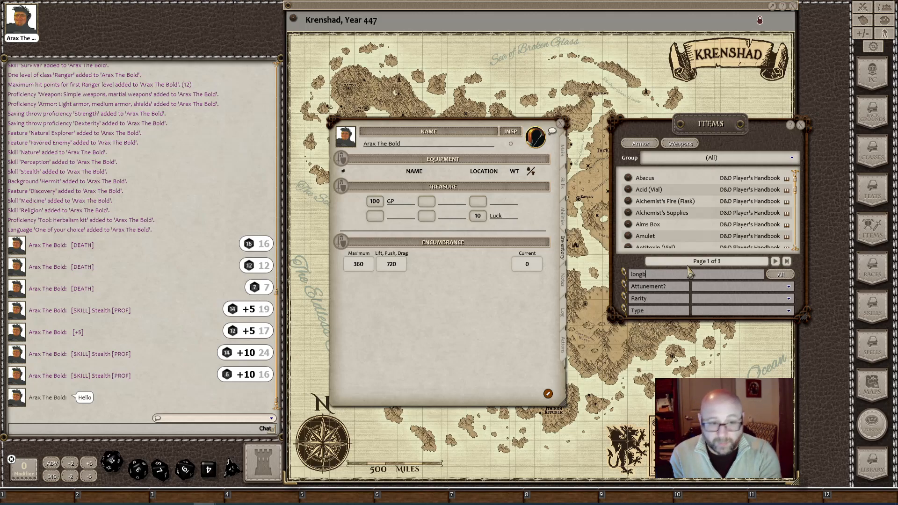
pyautogui.press('Return')
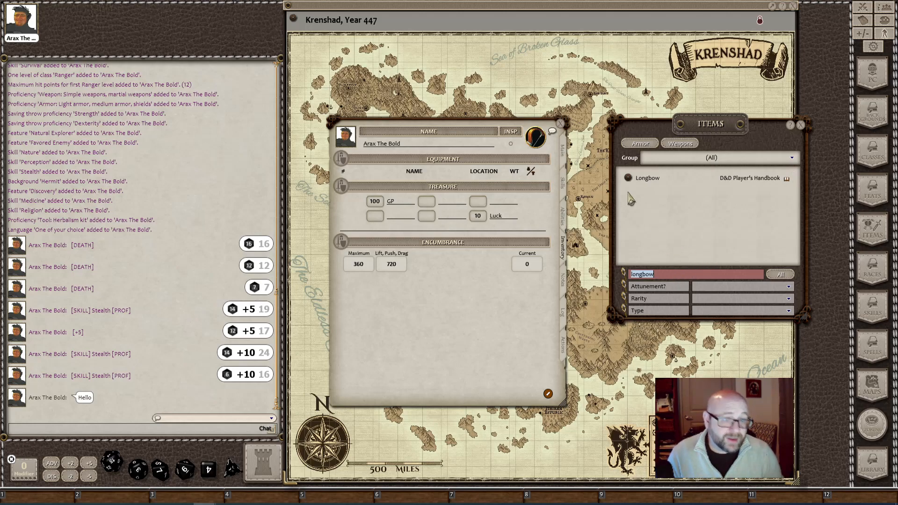
pyautogui.moveTo(627, 179); pyautogui.dragTo(459, 184)
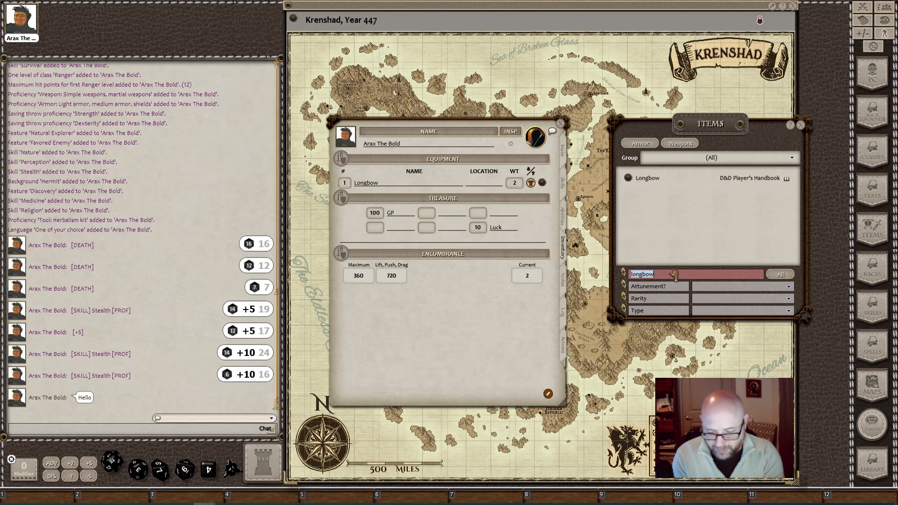
pyautogui.write('Stud')
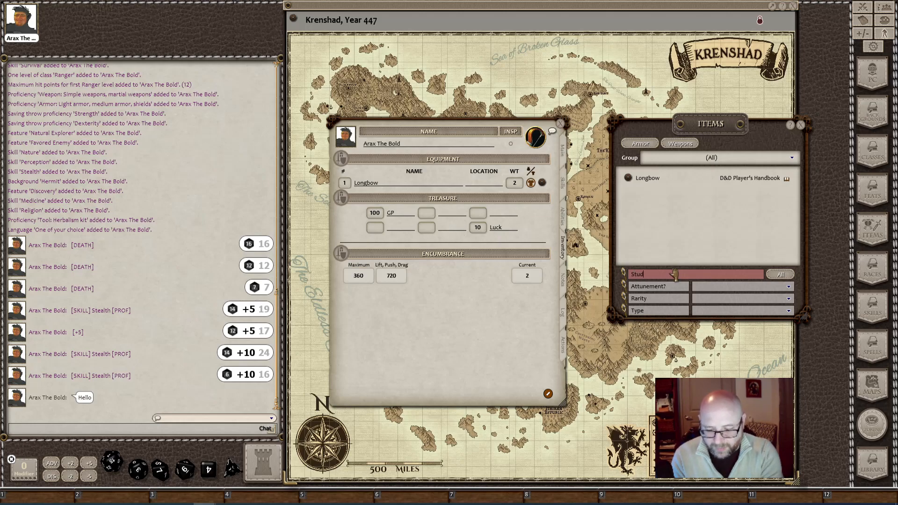
pyautogui.write('ded')
pyautogui.press('Return')
pyautogui.moveTo(628, 177); pyautogui.dragTo(417, 184)
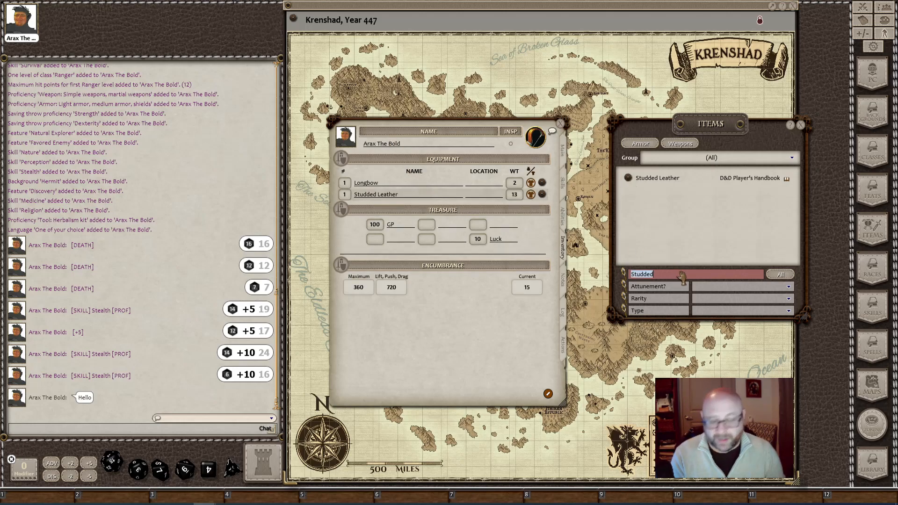
# - Find the Dagger and the Explorer's Pack in the Items list by name and add both to the character's equipment
pyautogui.write('Dagger')
pyautogui.press('Return')
pyautogui.moveTo(631, 182); pyautogui.dragTo(462, 191)
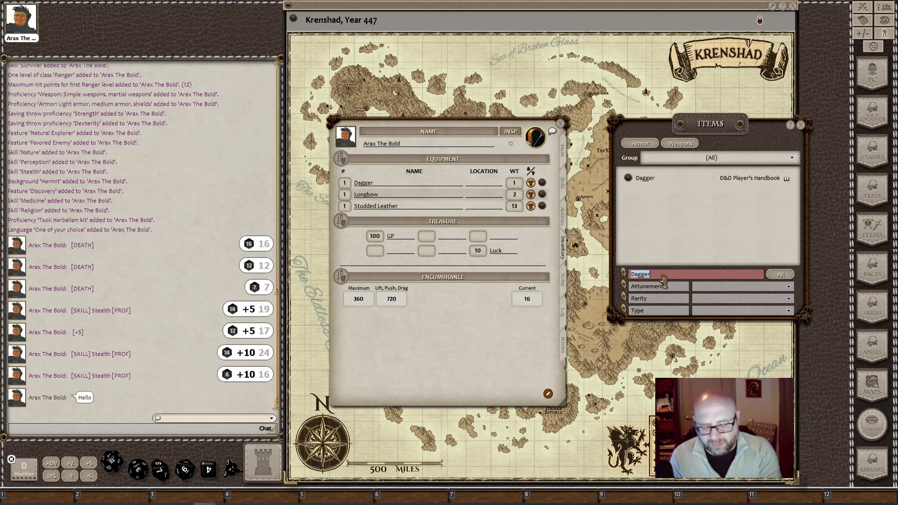
pyautogui.write('explor')
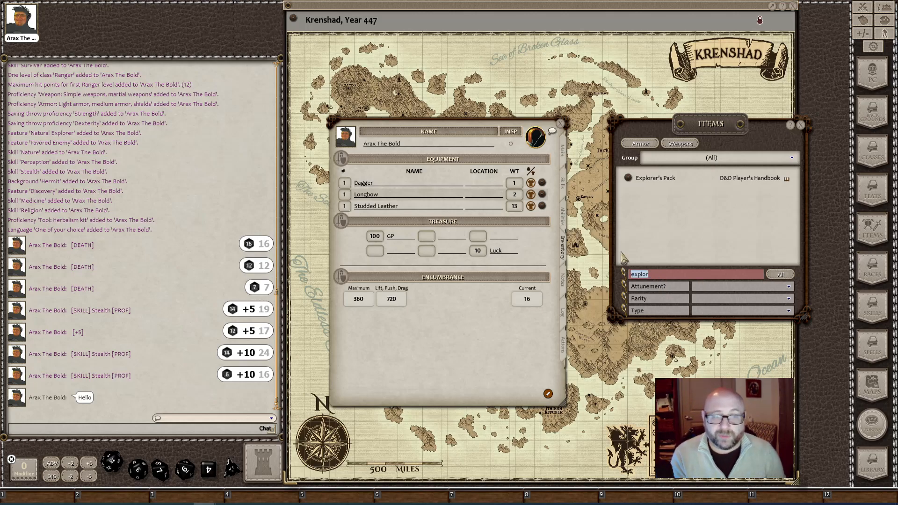
pyautogui.moveTo(627, 179); pyautogui.dragTo(449, 195)
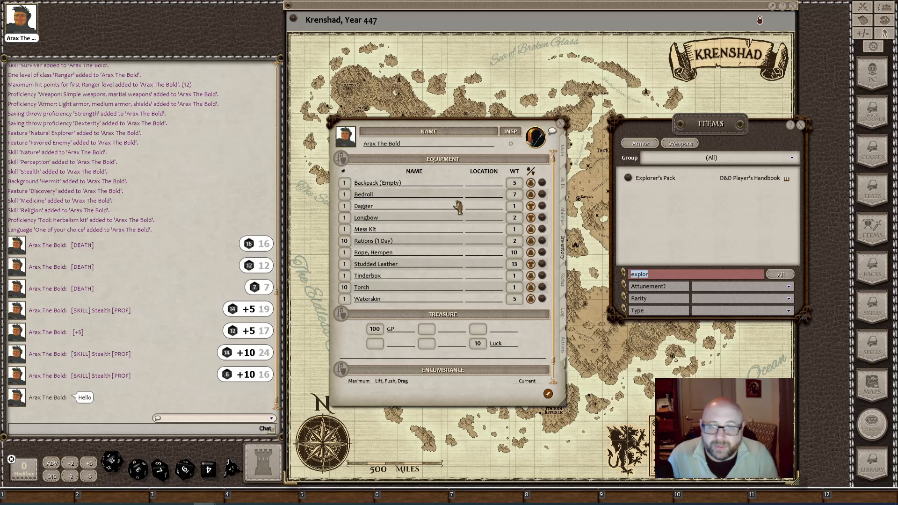
# - Create a new equipment entry named "ARM and ARMOR" to serve as a container heading
pyautogui.rightClick(440, 192)
pyautogui.click(445, 235)
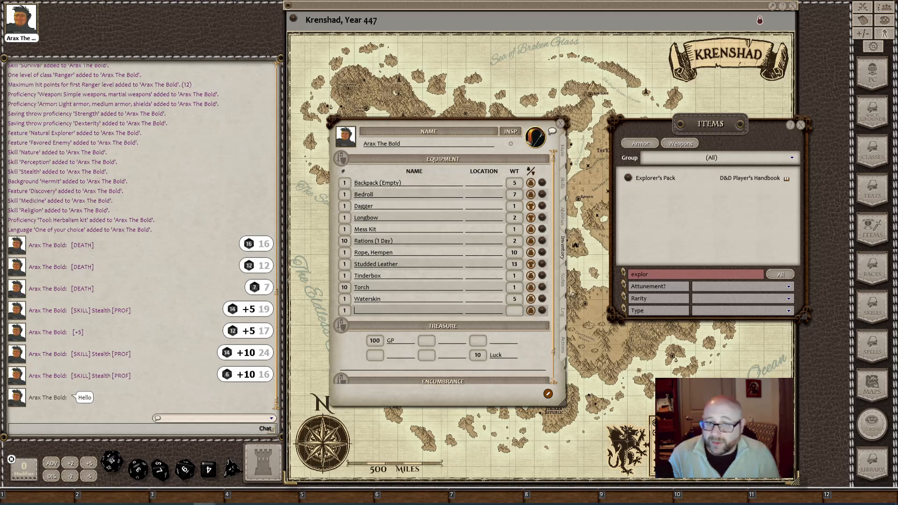
pyautogui.press('shift')
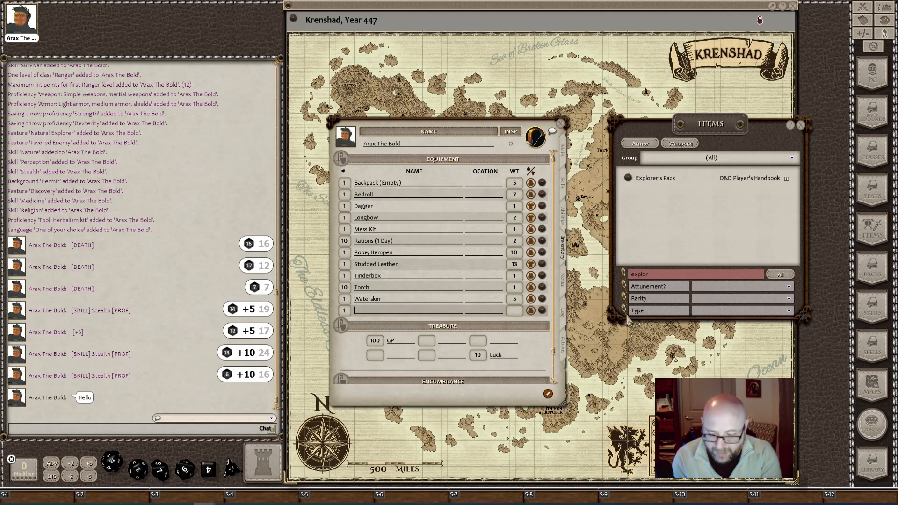
pyautogui.write('ARM and ARMOR')
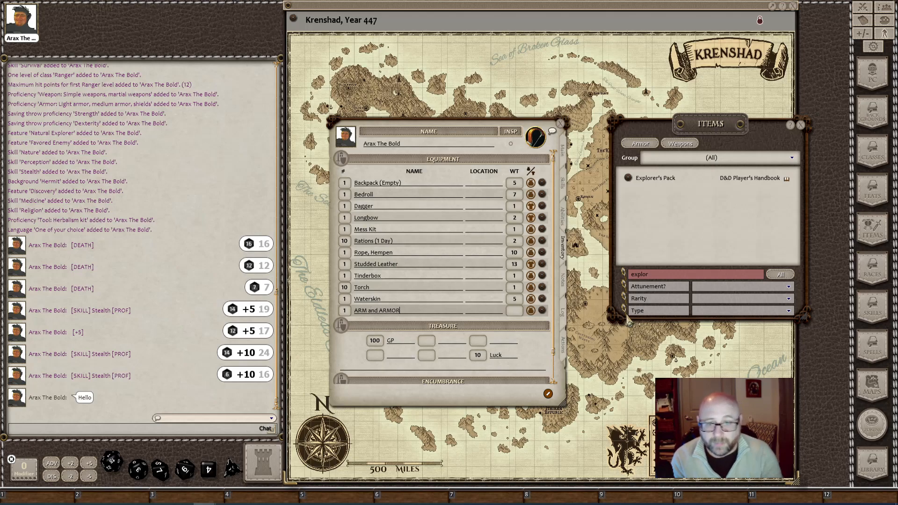
pyautogui.click(438, 293)
# - Try to copy the "ARM and ARMOR" name into the location of the Dagger and the Longbow
pyautogui.click(412, 183)
pyautogui.press('ctrl')
pyautogui.hotkey('ctrl', 'a')
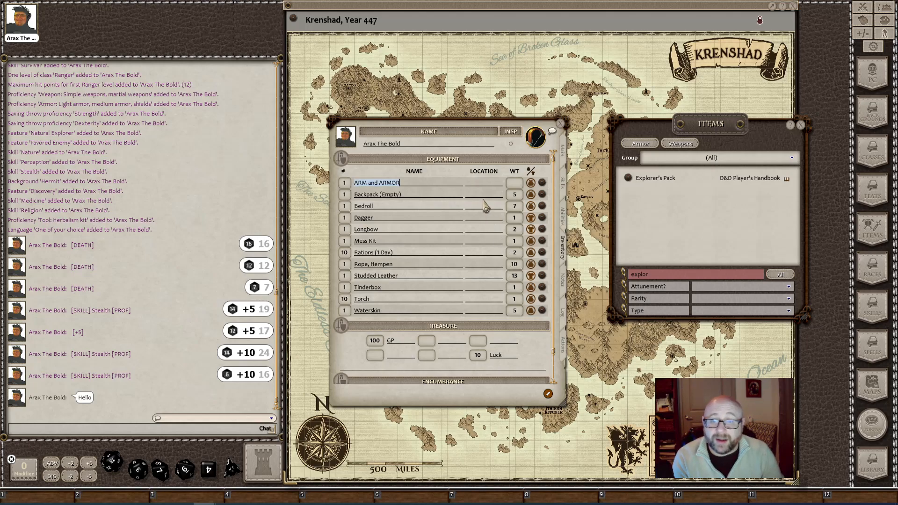
pyautogui.click(487, 222)
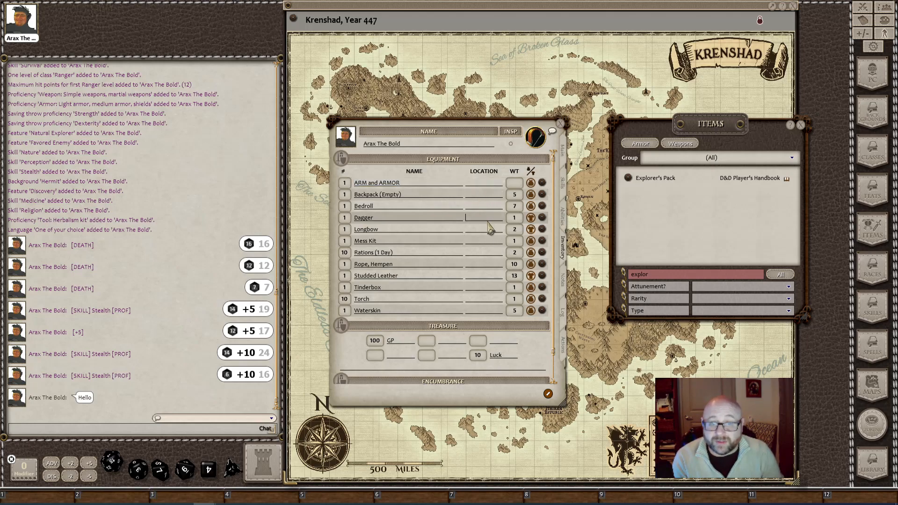
pyautogui.hotkey('ctrl', 'v')
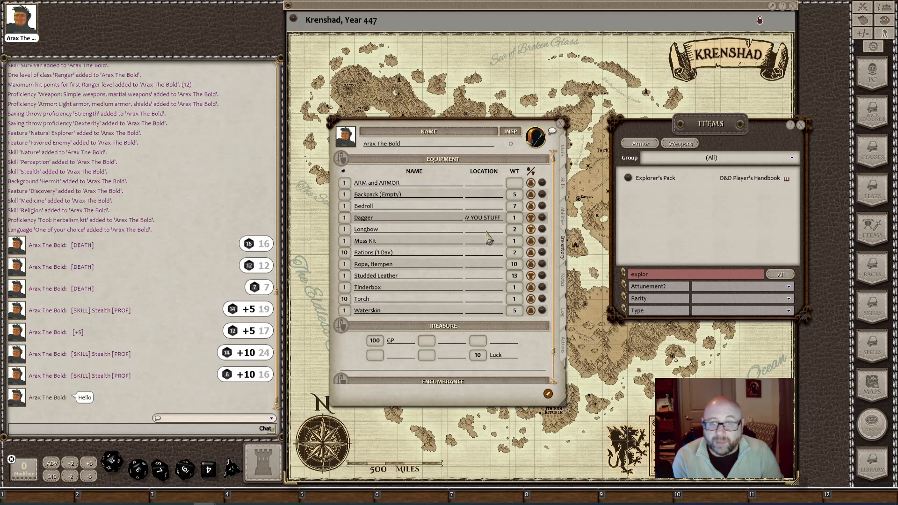
pyautogui.click(486, 231)
pyautogui.write('GONNA SHOW YOU STUFF')
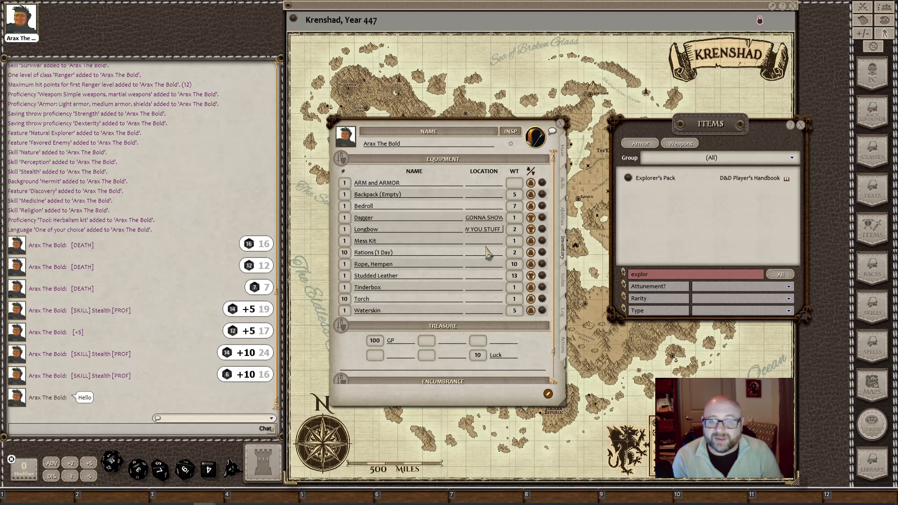
# - Copy the "ARM and ARMOR" entry's name and replace the locations of the Dagger and the Longbow with it
pyautogui.click(396, 184)
pyautogui.hotkey('ctrl', 'a')
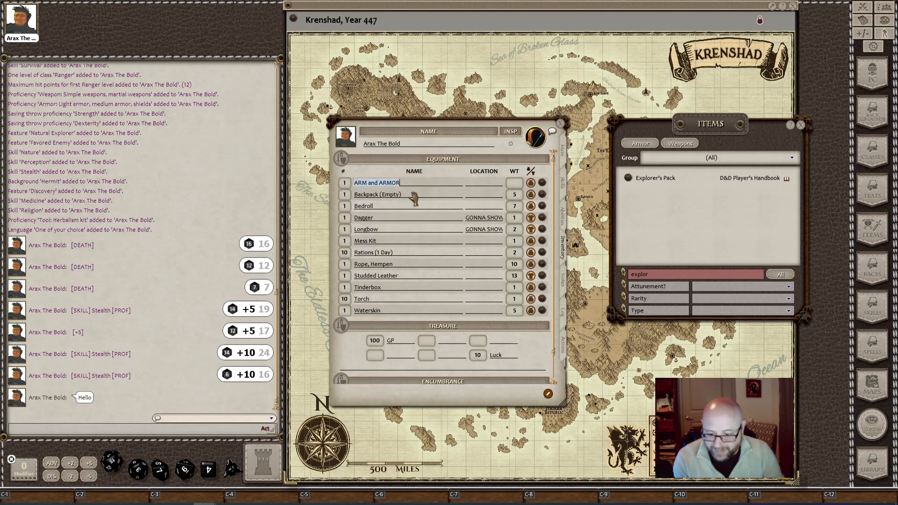
pyautogui.hotkey('ctrl', 'c')
pyautogui.click(482, 219)
pyautogui.hotkey('ctrl', 'a')
pyautogui.hotkey('ctrl', 'v')
pyautogui.click(486, 231)
pyautogui.hotkey('ctrl', 'a')
pyautogui.hotkey('ctrl', 'v')
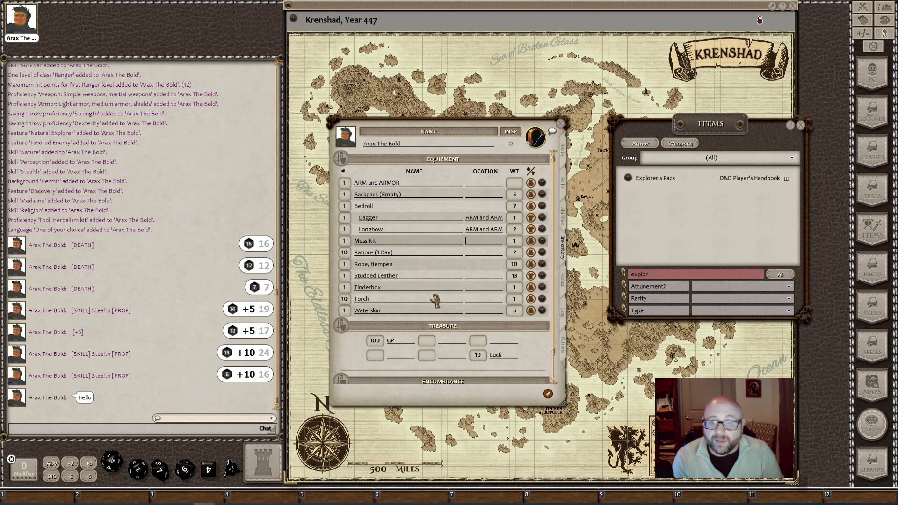
pyautogui.click(430, 299)
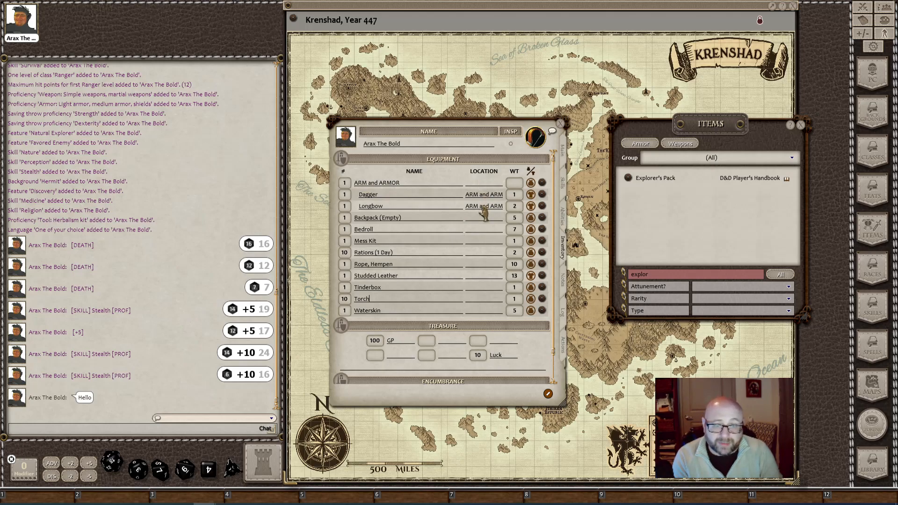
# - Set the location of the Studded Leather to "ARM and ARMOR"
pyautogui.click(483, 275)
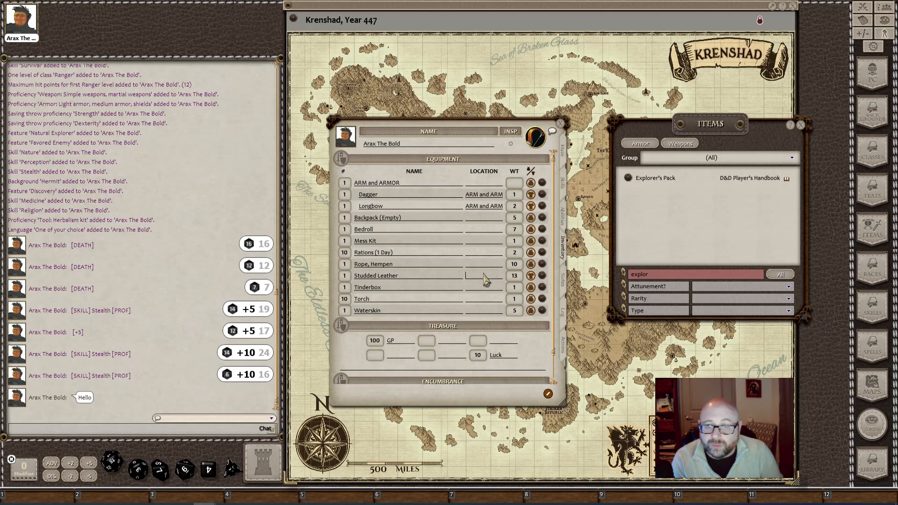
pyautogui.hotkey('ctrl', 'v')
pyautogui.click(482, 299)
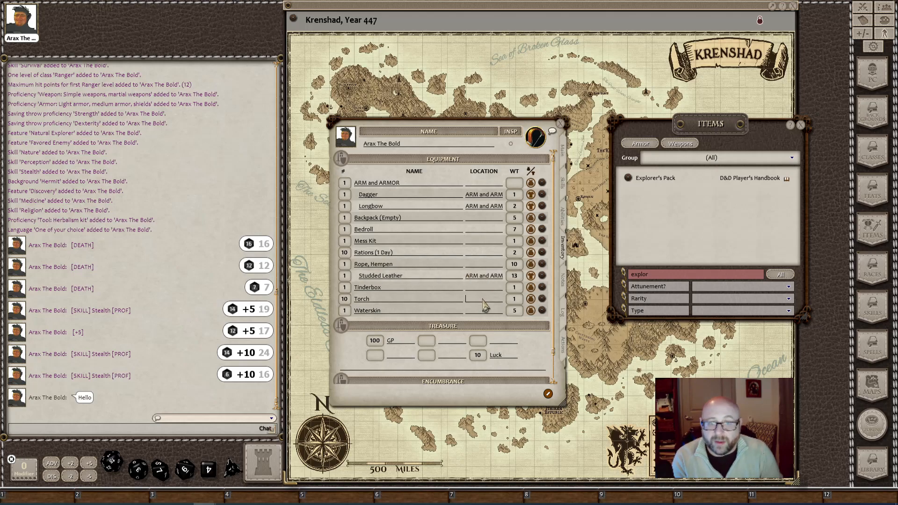
pyautogui.click(427, 291)
# - Create another equipment entry named "EQUIPMENT" as a second container heading
pyautogui.rightClick(427, 308)
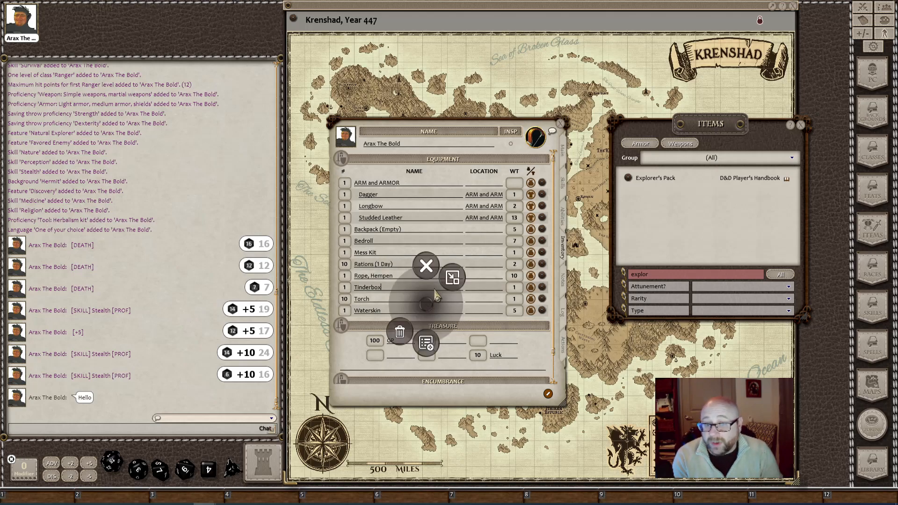
pyautogui.click(431, 343)
pyautogui.write('EQUIPMEN')
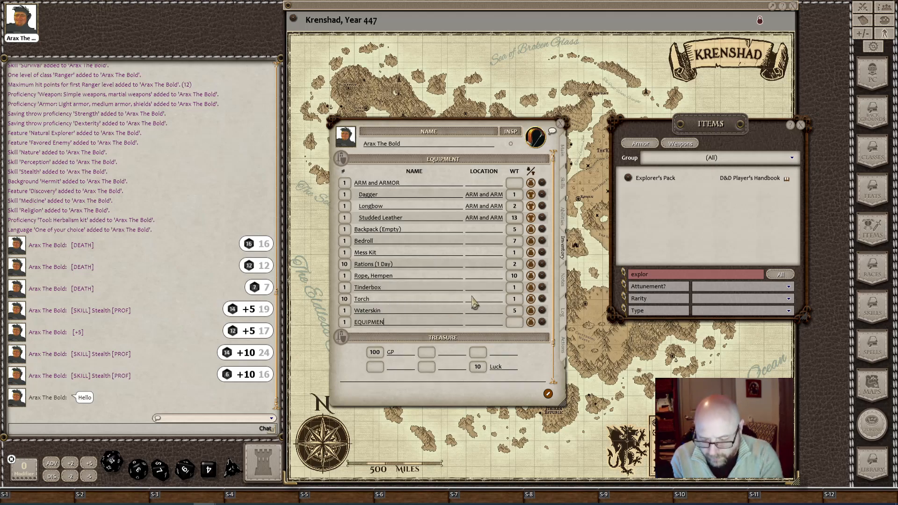
pyautogui.write('T')
pyautogui.click(417, 265)
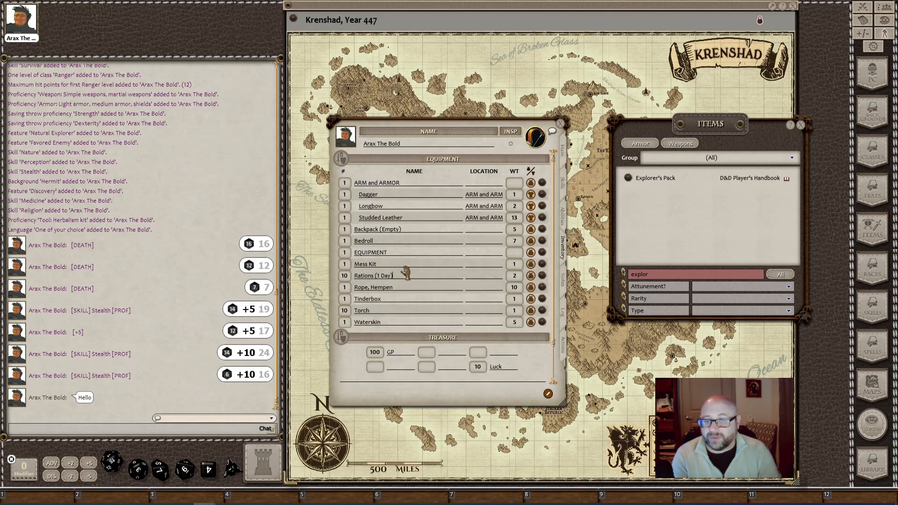
# - Set the location of the Backpack, Bedroll, Mess Kit, Rations, Rope, Tinderbox, Torch and Waterskin to "EQUIPMENT"
pyautogui.doubleClick(394, 254)
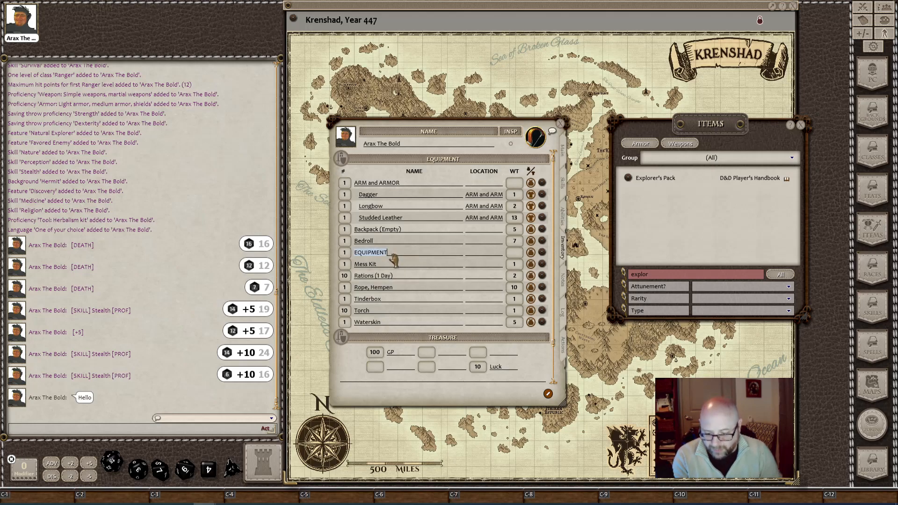
pyautogui.click(483, 229)
pyautogui.hotkey('ctrl', 'v')
pyautogui.click(482, 243)
pyautogui.hotkey('ctrl', 'v')
pyautogui.click(487, 266)
pyautogui.hotkey('ctrl', 'v')
pyautogui.click(484, 277)
pyautogui.hotkey('ctrl', 'v')
pyautogui.click(483, 288)
pyautogui.hotkey('ctrl', 'v')
pyautogui.click(483, 300)
pyautogui.hotkey('ctrl', 'v')
pyautogui.click(483, 312)
pyautogui.hotkey('ctrl', 'v')
pyautogui.click(483, 322)
pyautogui.hotkey('ctrl', 'v')
pyautogui.click(420, 254)
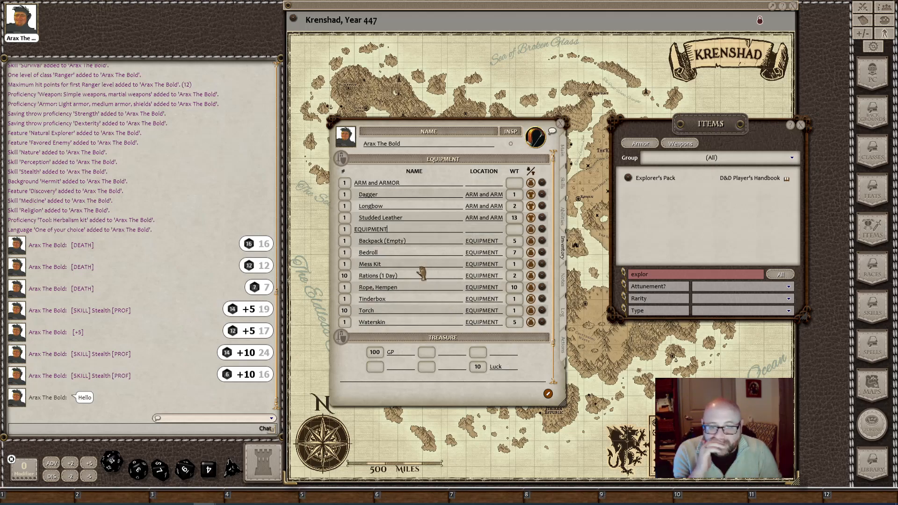
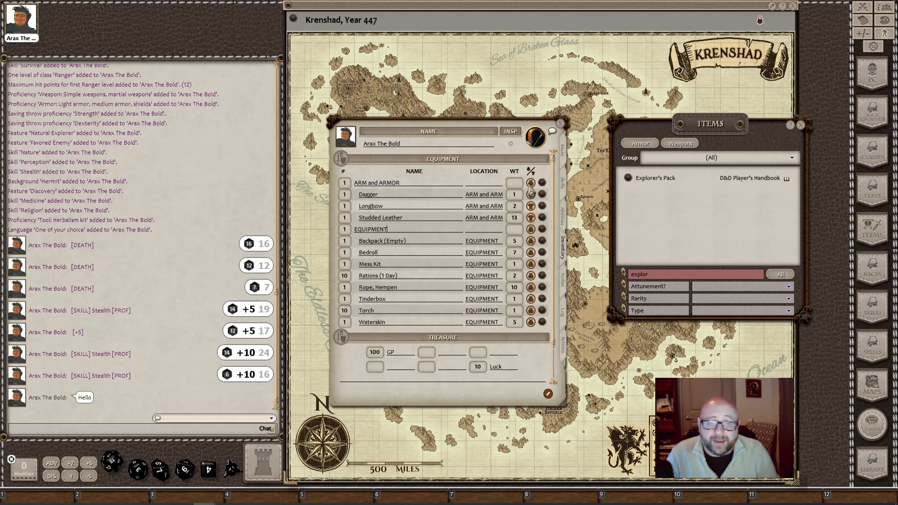
# - Try the Dagger's carried-status toggle and check the encumbrance section of the inventory
pyautogui.click(530, 194)
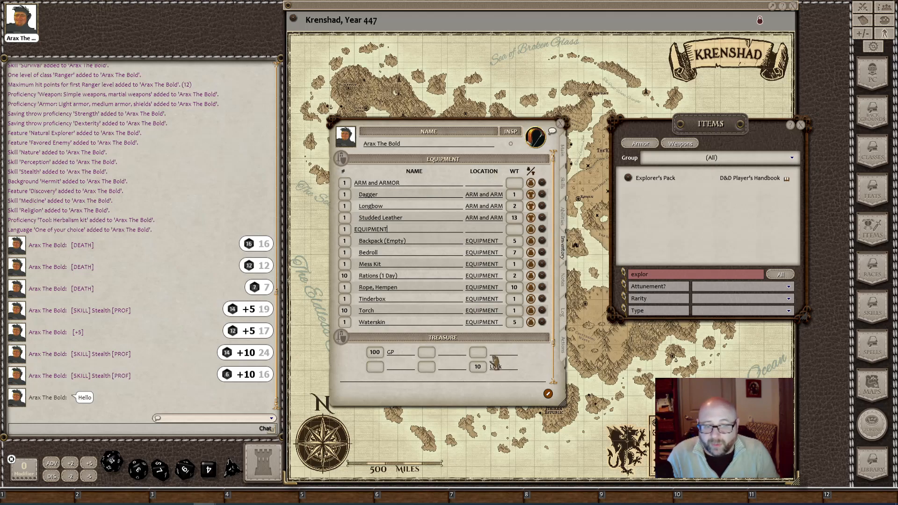
pyautogui.scroll(-2, 497, 369)
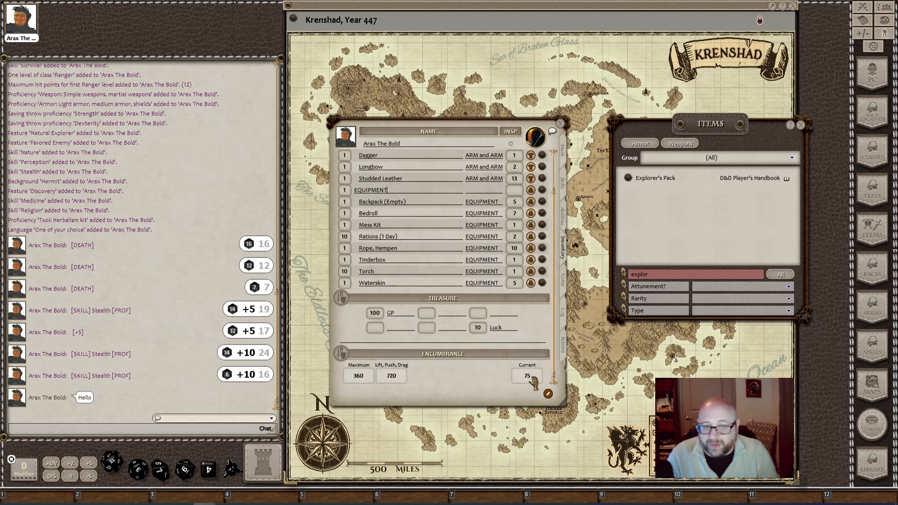
# - Search the item list for "shield" and add the Shield to the character's inventory
pyautogui.scroll(2, 519, 313)
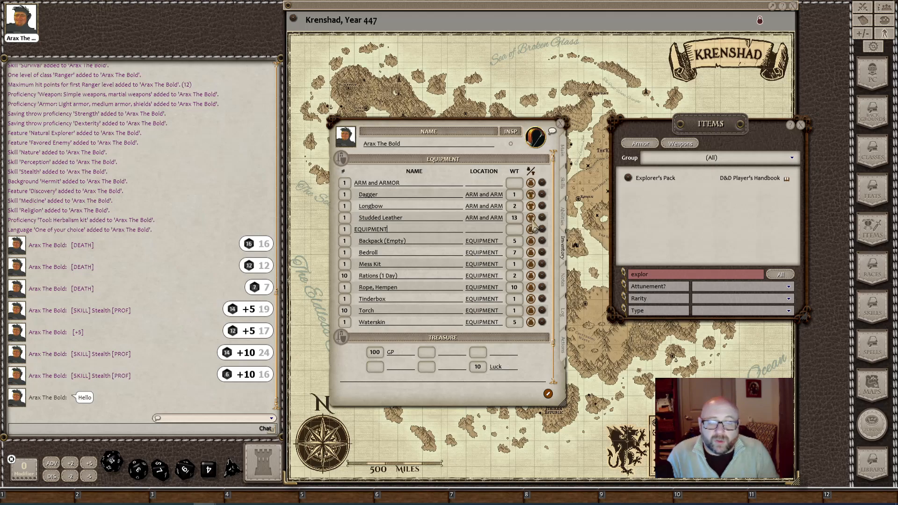
pyautogui.click(563, 155)
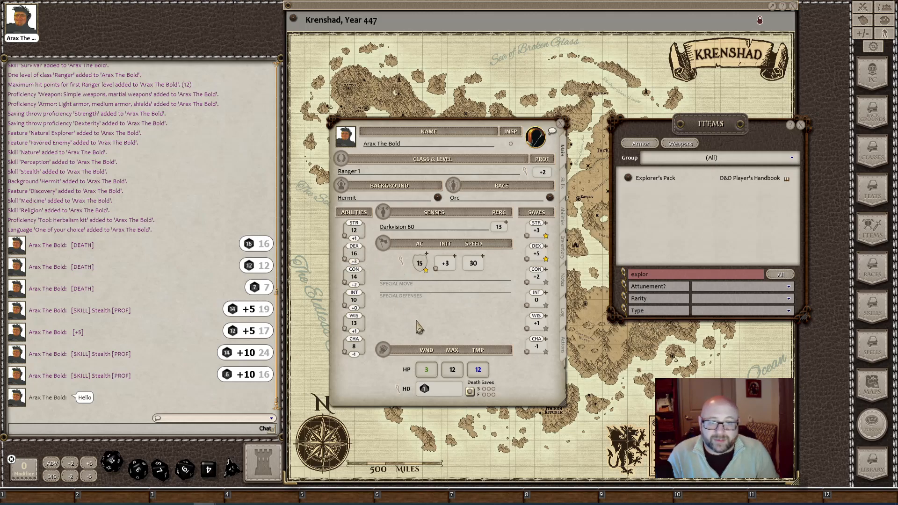
pyautogui.click(562, 183)
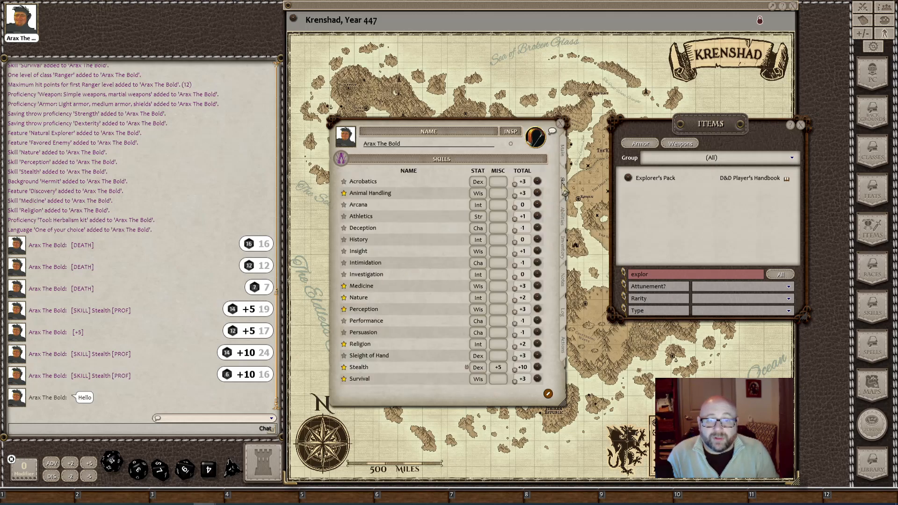
pyautogui.click(680, 274)
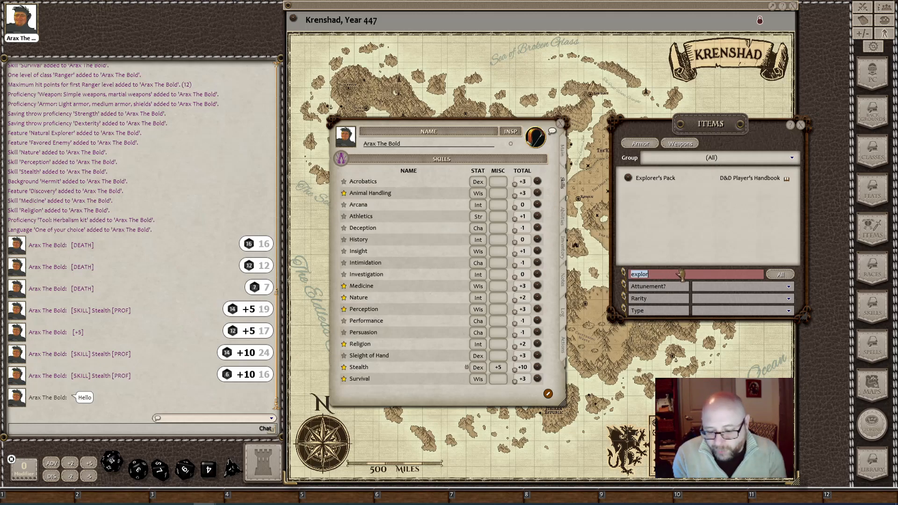
pyautogui.write('shield')
pyautogui.press('Return')
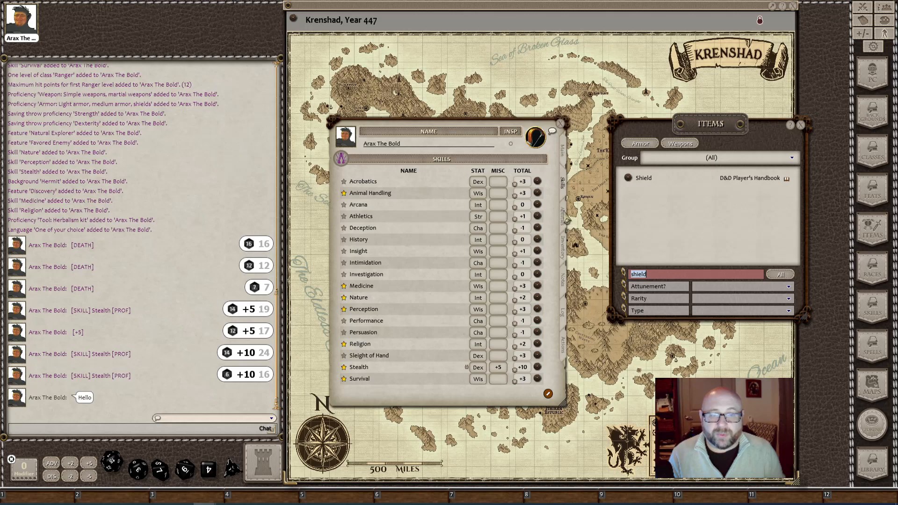
pyautogui.click(564, 247)
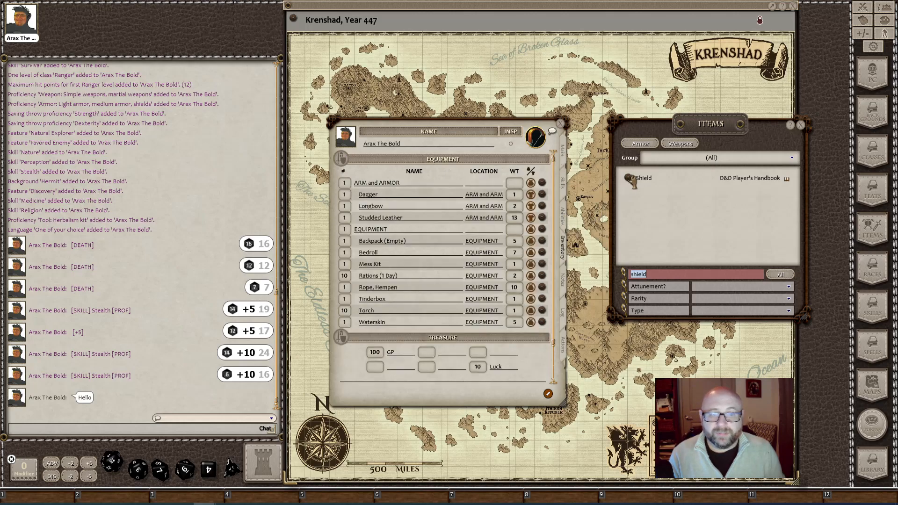
pyautogui.moveTo(395, 209); pyautogui.dragTo(395, 211)
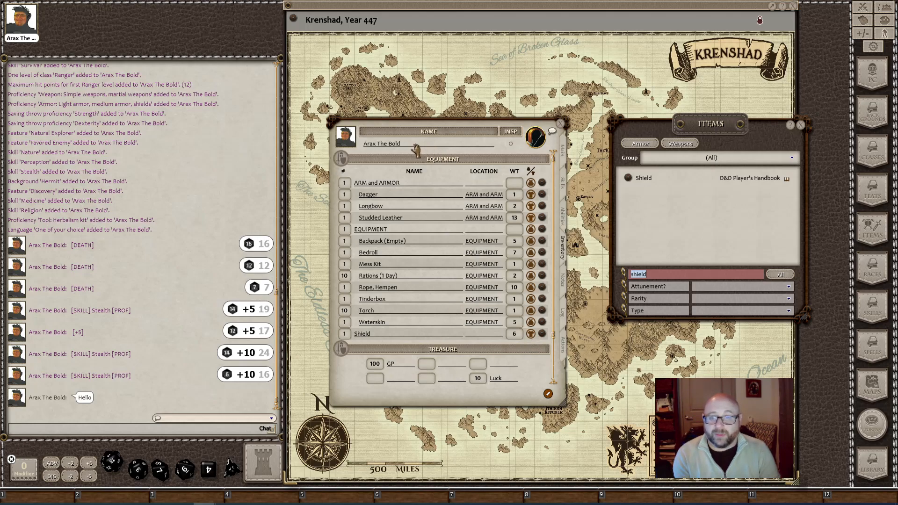
# - Mark the Shield as not carried in the inventory and compare the character's armor class before and after
pyautogui.click(564, 155)
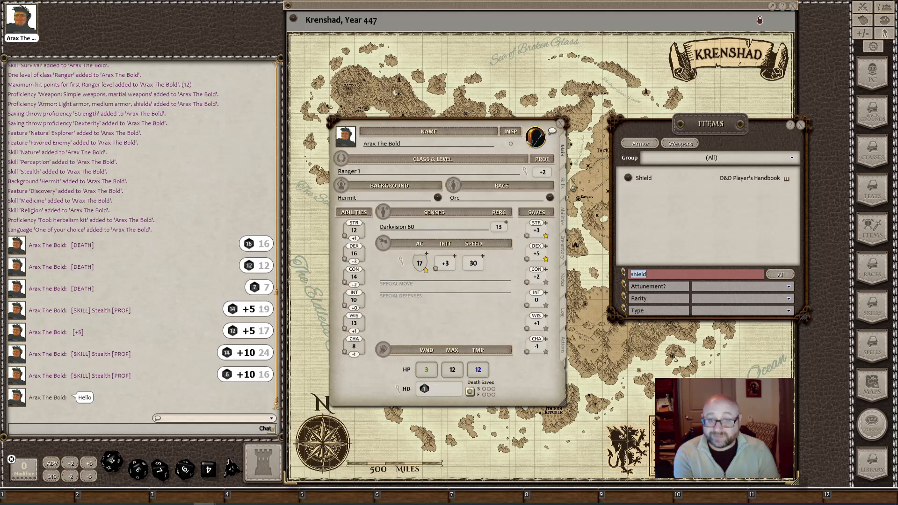
pyautogui.click(565, 250)
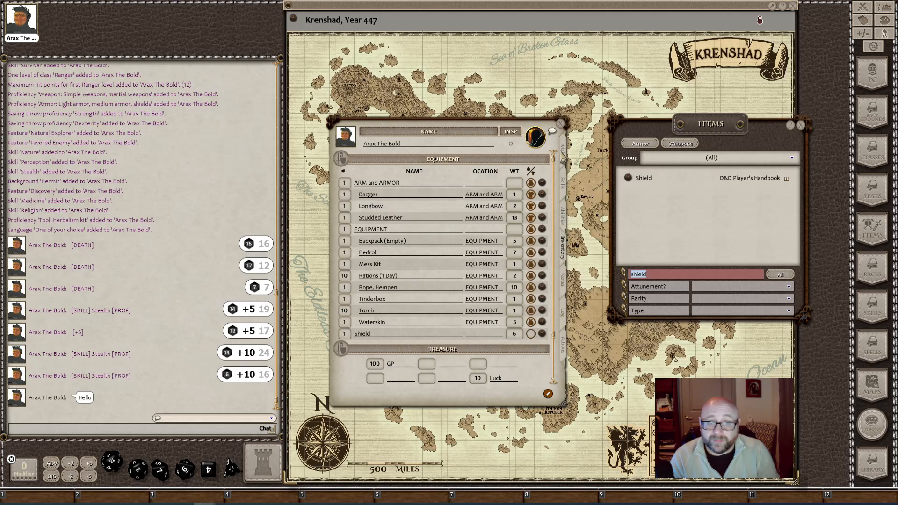
pyautogui.click(565, 157)
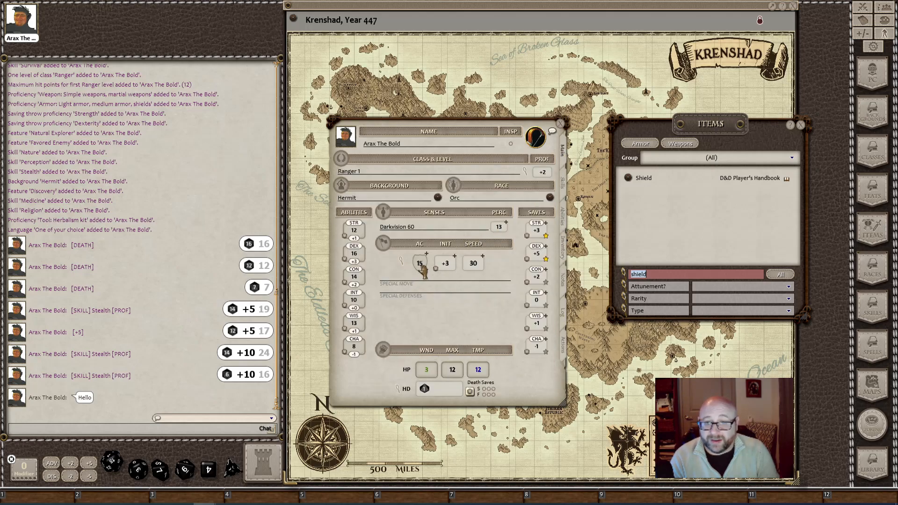
# - Set the shield bonus to 2 in the armor row of the combat calculation
pyautogui.click(402, 261)
pyautogui.click(448, 277)
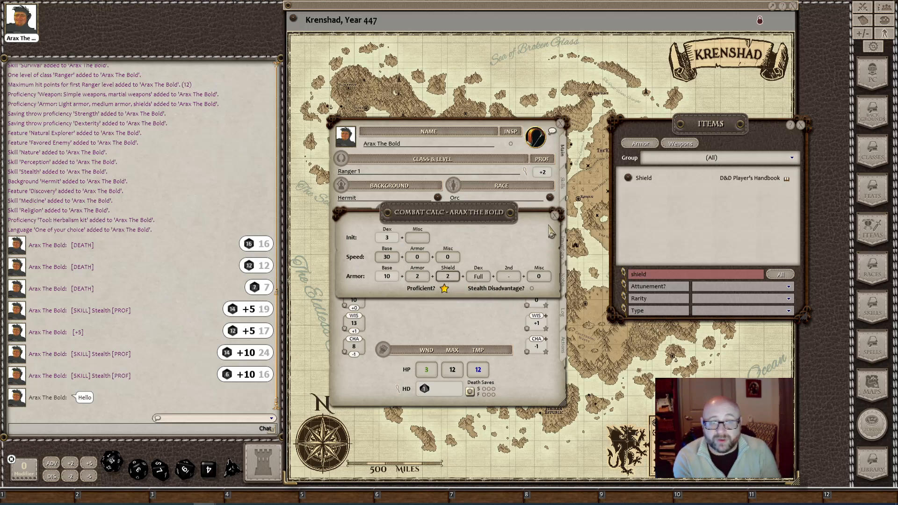
pyautogui.click(555, 215)
# - Try a shield bonus of 9 in the armor row of the combat calculation, then remove the bonus
pyautogui.click(401, 261)
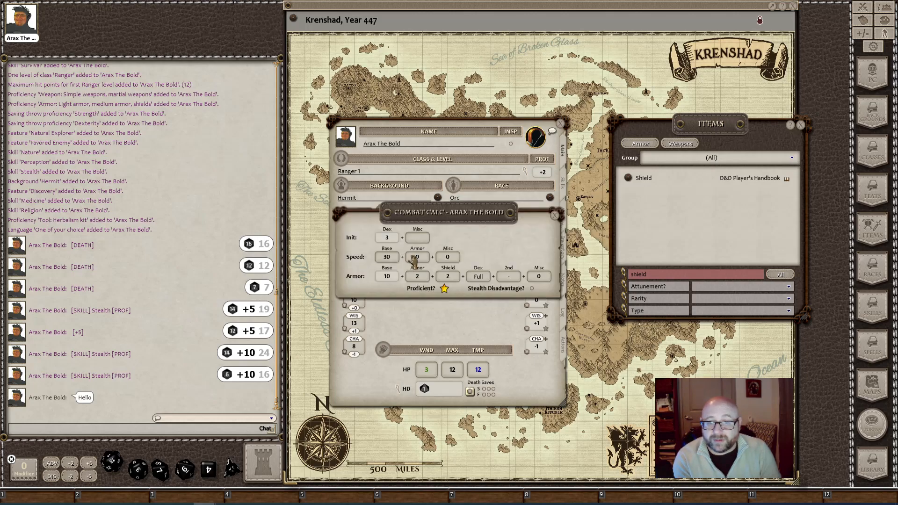
pyautogui.click(445, 276)
pyautogui.write('9')
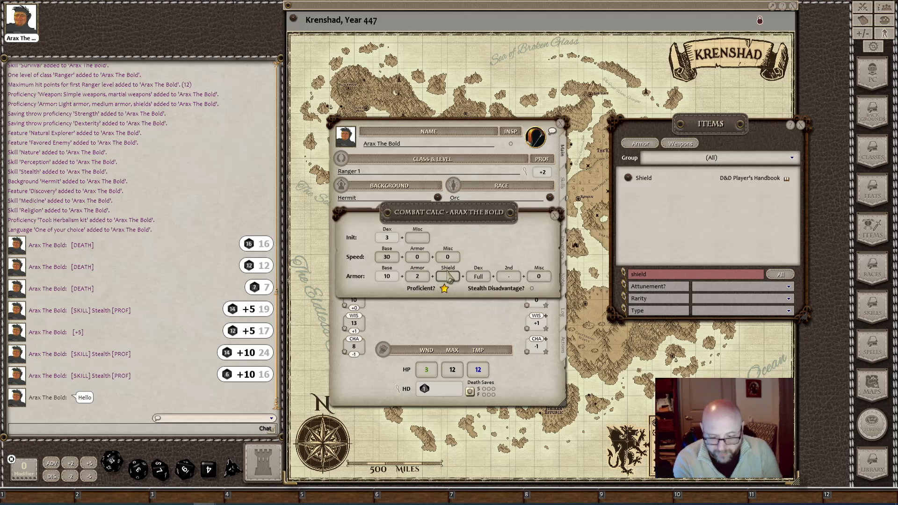
pyautogui.click(487, 314)
pyautogui.click(401, 260)
pyautogui.click(447, 277)
pyautogui.click(469, 310)
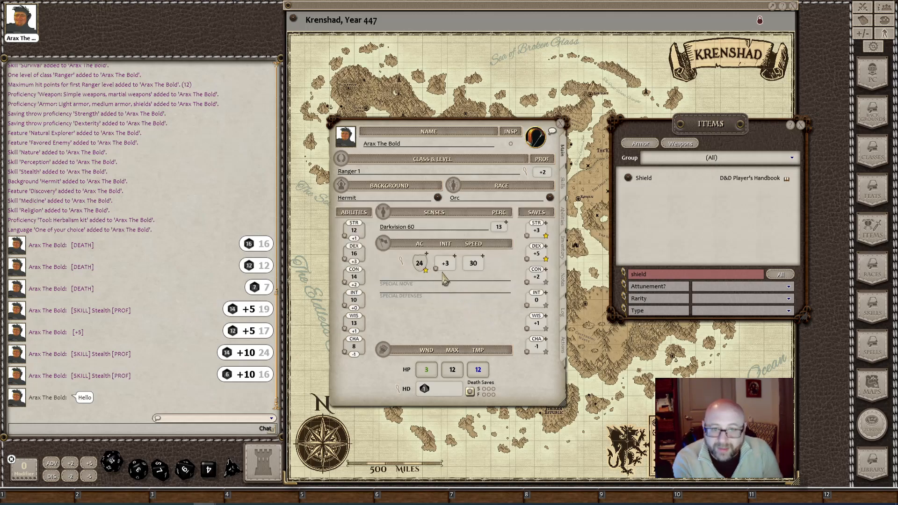
pyautogui.click(403, 262)
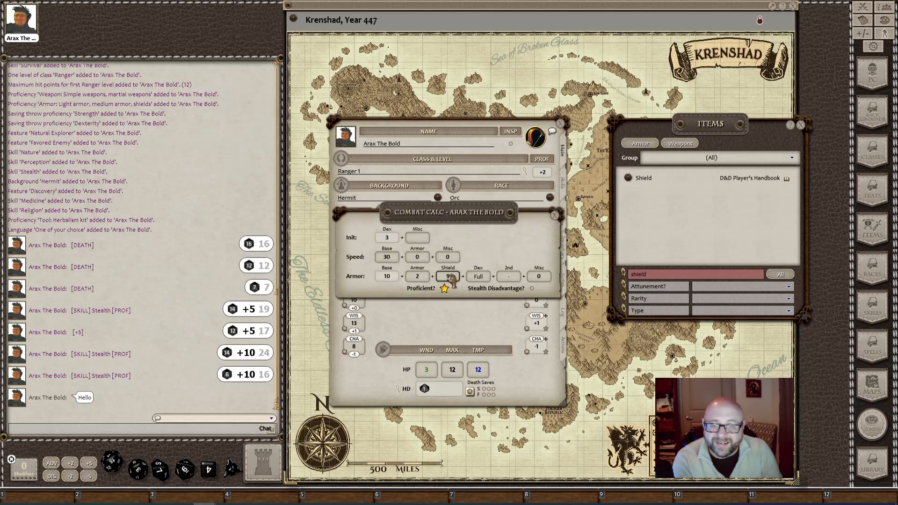
pyautogui.click(477, 318)
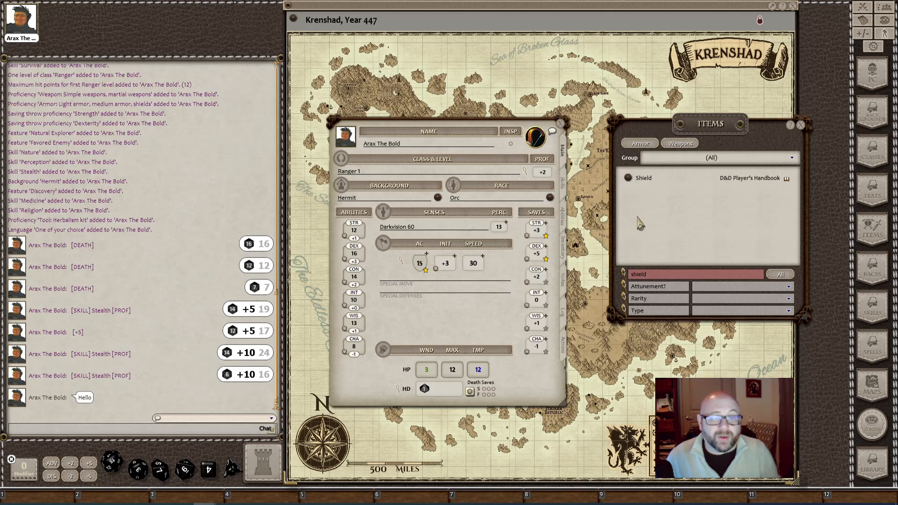
# - Clear the item search and add a Pony from the second page of items to the character's inventory
pyautogui.doubleClick(685, 278)
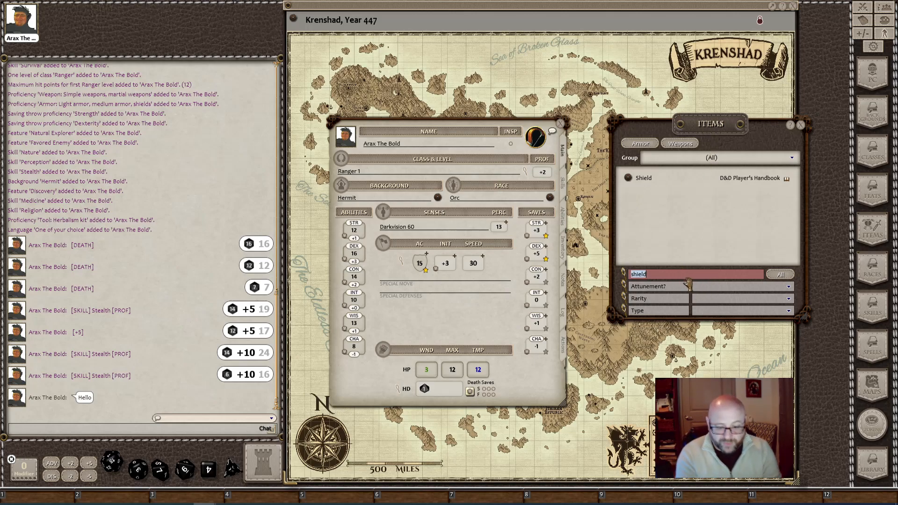
pyautogui.press('BackSpace')
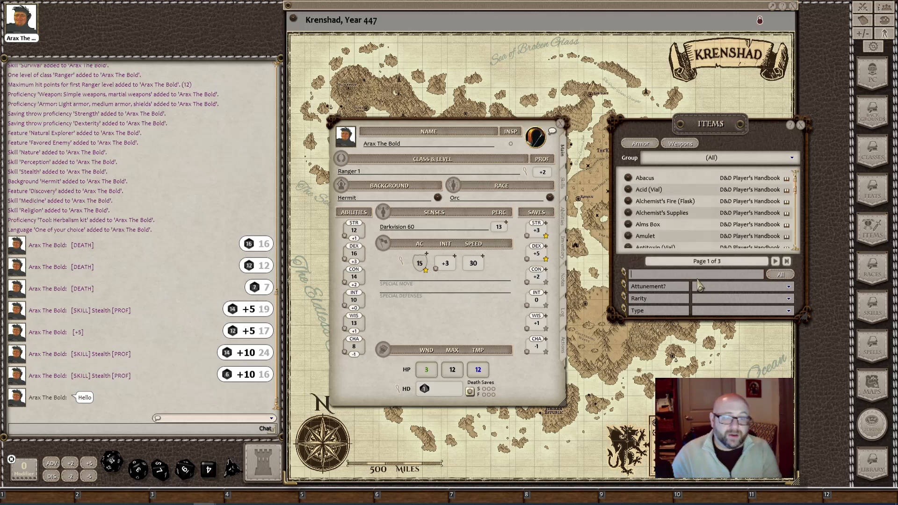
pyautogui.click(734, 287)
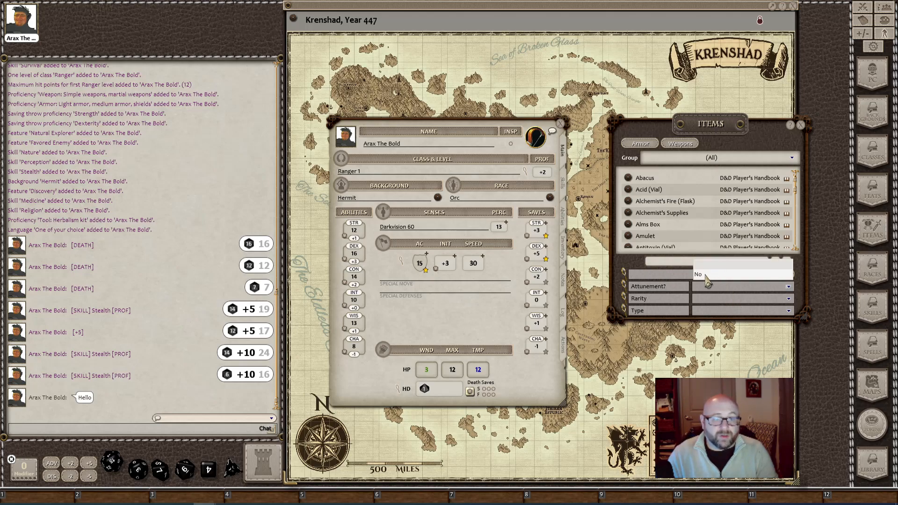
pyautogui.scroll(-5, 674, 213)
pyautogui.scroll(-15, 673, 206)
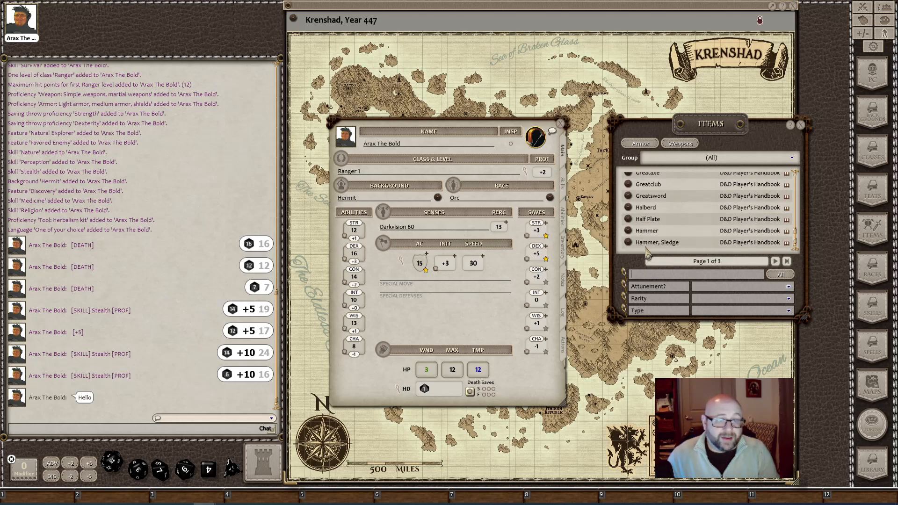
pyautogui.click(774, 261)
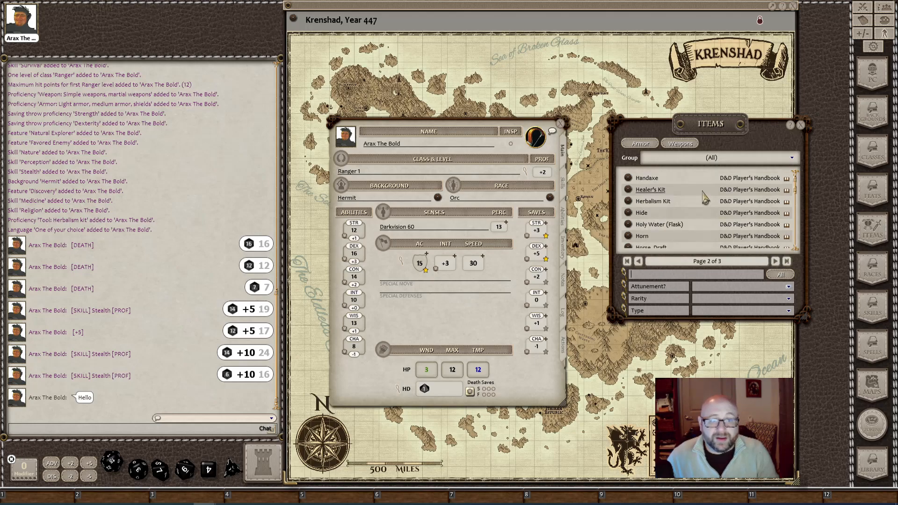
pyautogui.scroll(-8, 705, 199)
pyautogui.scroll(-5, 704, 199)
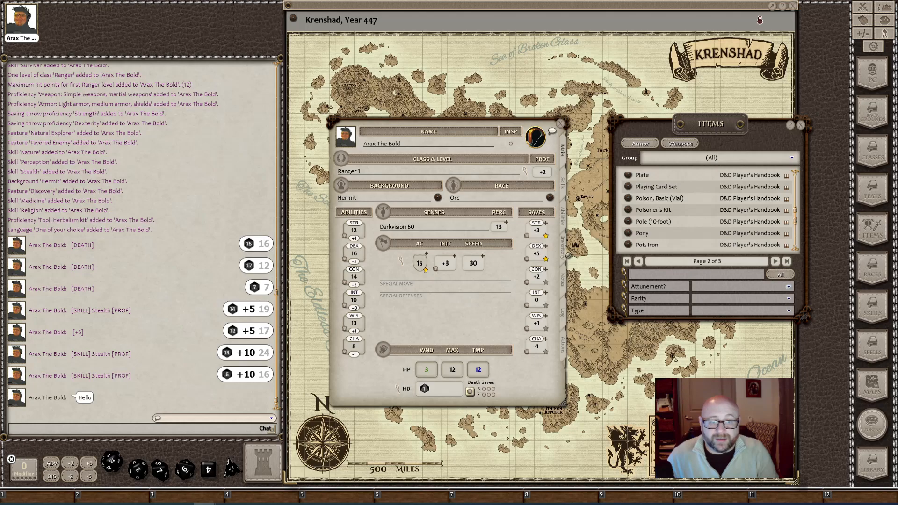
pyautogui.click(564, 245)
pyautogui.moveTo(628, 232); pyautogui.dragTo(438, 234)
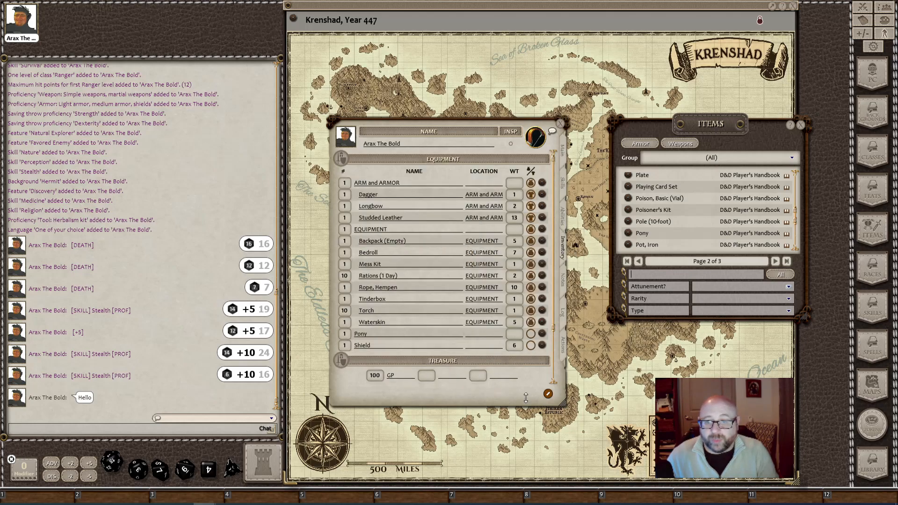
# - Set the Pony's location to FOOD and add an inventory entry named DOOD
pyautogui.click(477, 336)
pyautogui.press('shift')
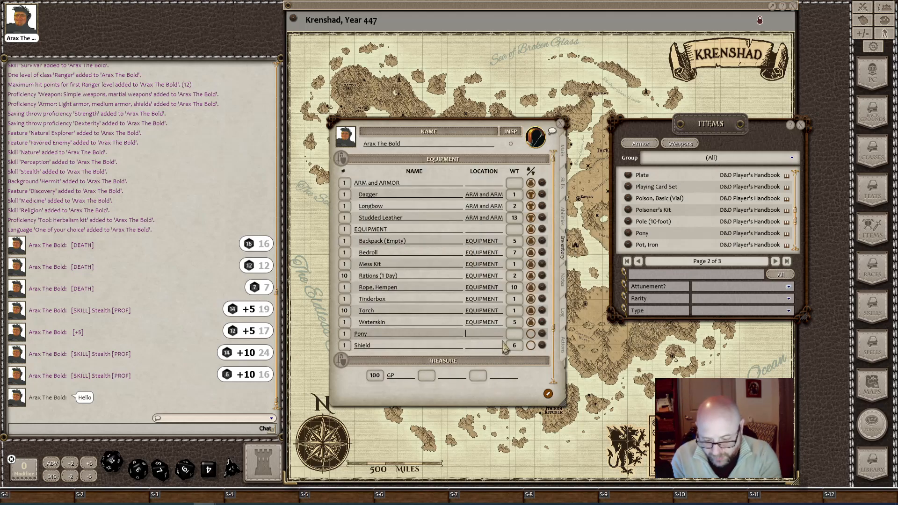
pyautogui.write('D')
pyautogui.press('Return')
pyautogui.press('shift')
pyautogui.write('DOOD')
pyautogui.press('Return')
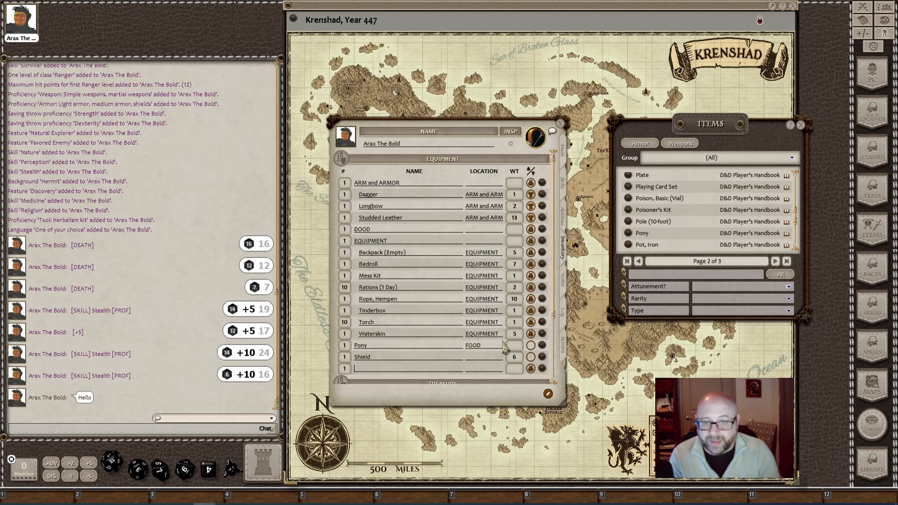
# - Rename the DOOD inventory entry as FOOD so the Pony is grouped under it
pyautogui.click(362, 230)
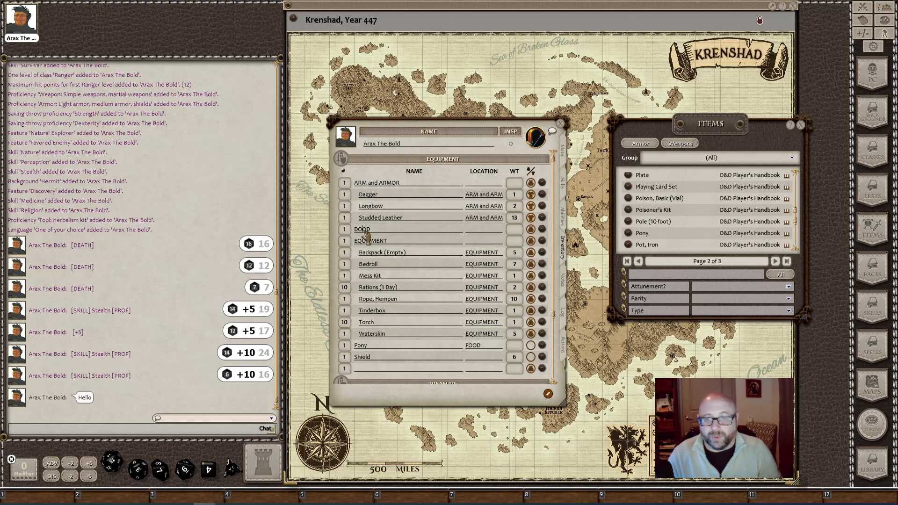
pyautogui.press('shift')
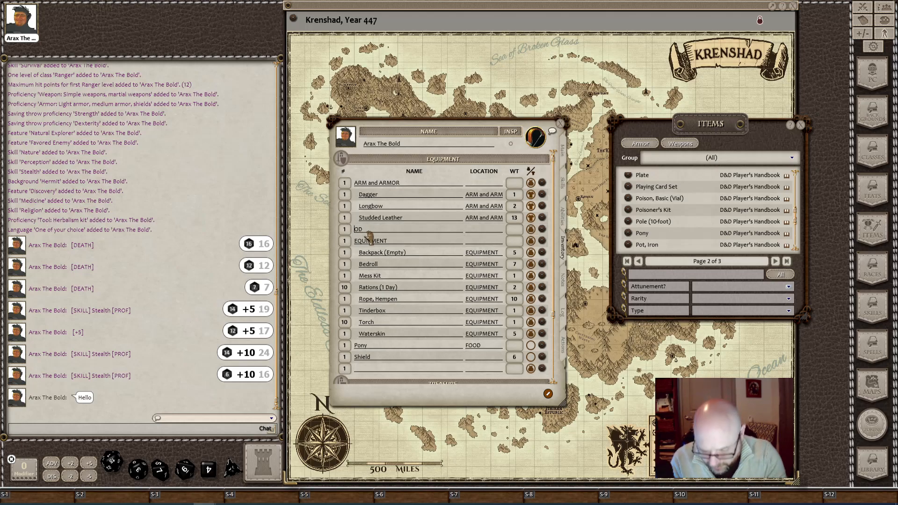
pyautogui.write('Fo')
pyautogui.press('Return')
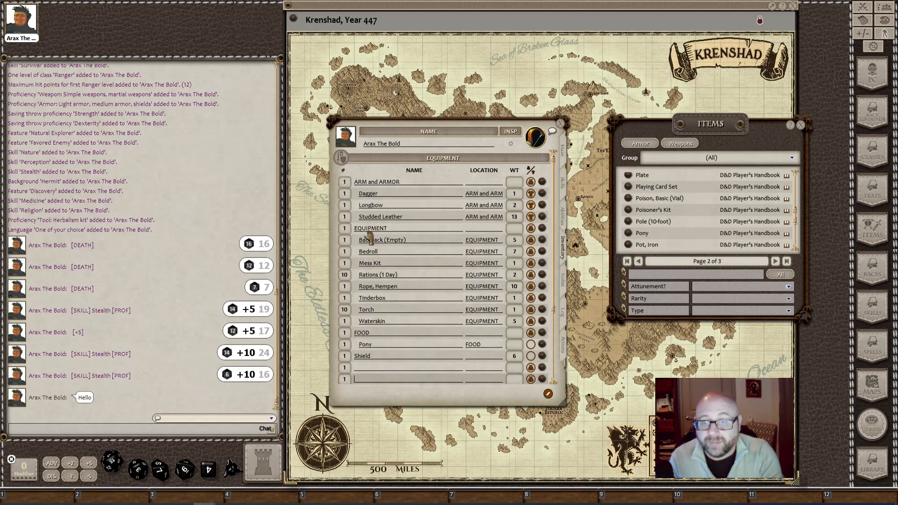
pyautogui.click(430, 348)
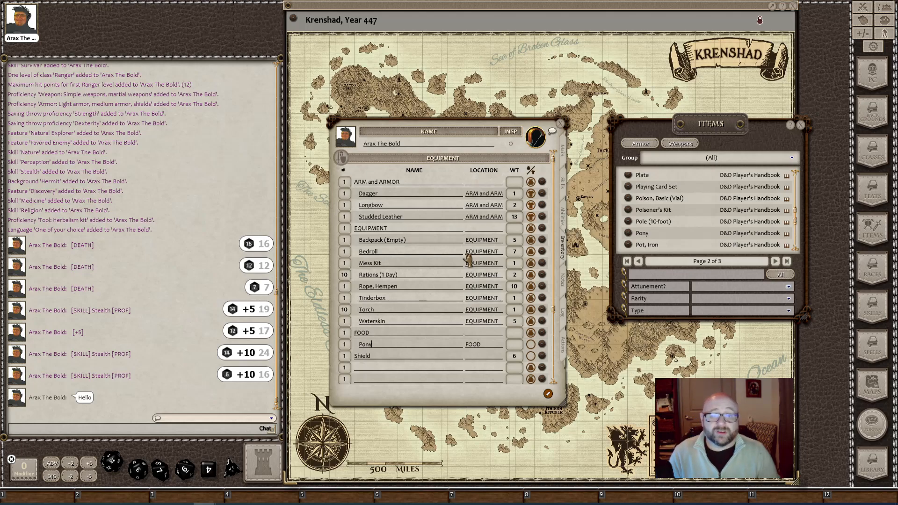
# - Examine the character's notes fields and the faction and adventures sections of the log
pyautogui.click(566, 283)
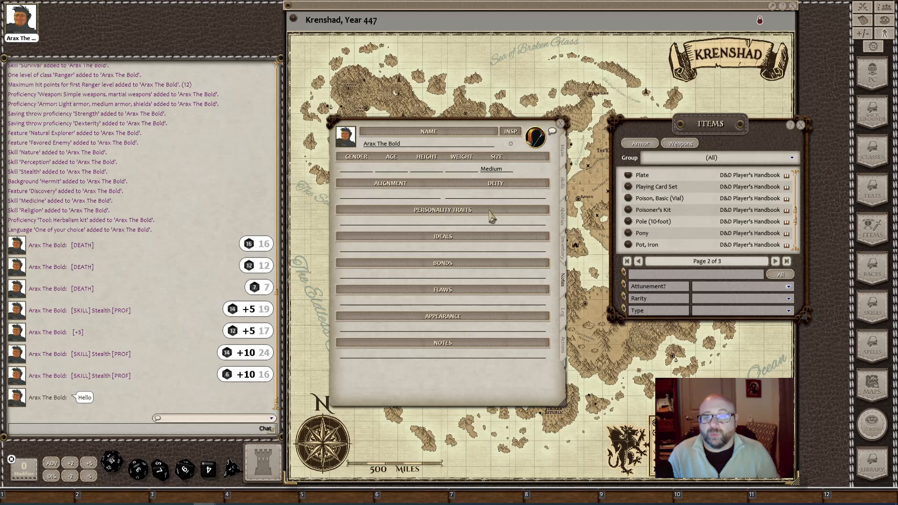
pyautogui.click(483, 360)
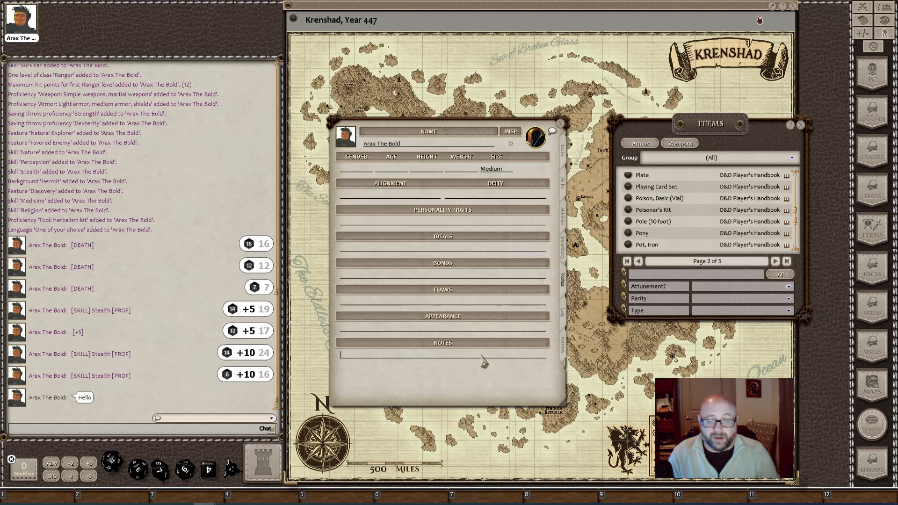
pyautogui.click(447, 224)
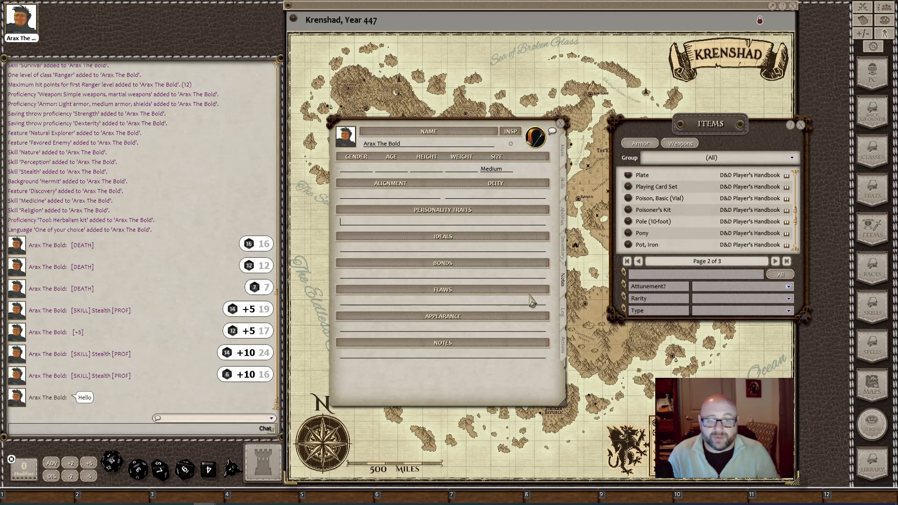
pyautogui.click(561, 313)
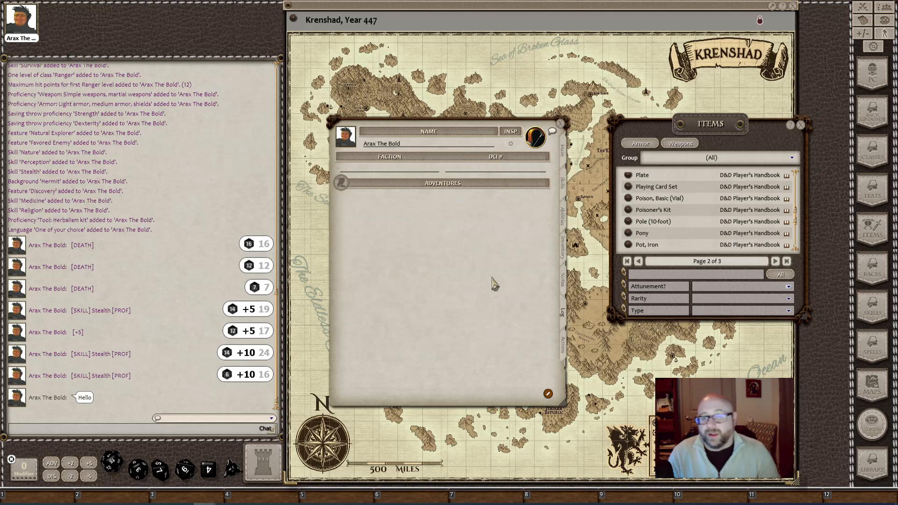
pyautogui.rightClick(406, 175)
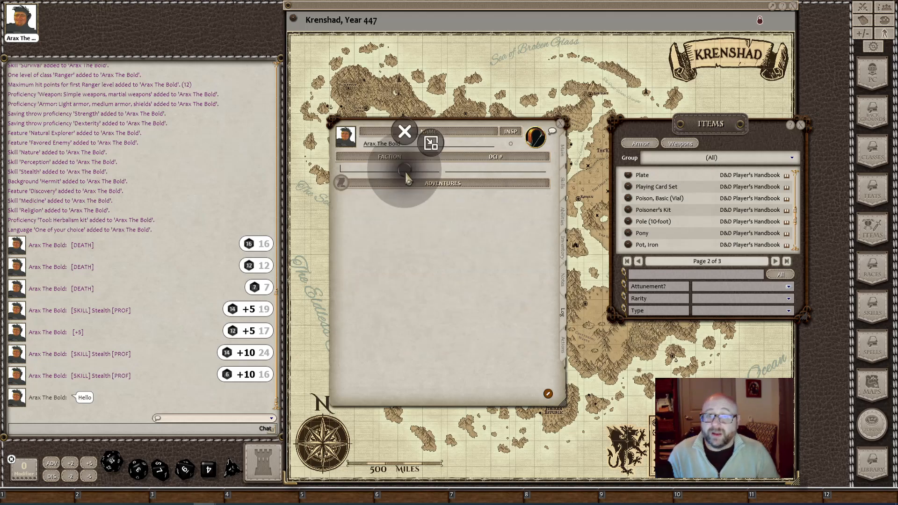
pyautogui.rightClick(465, 204)
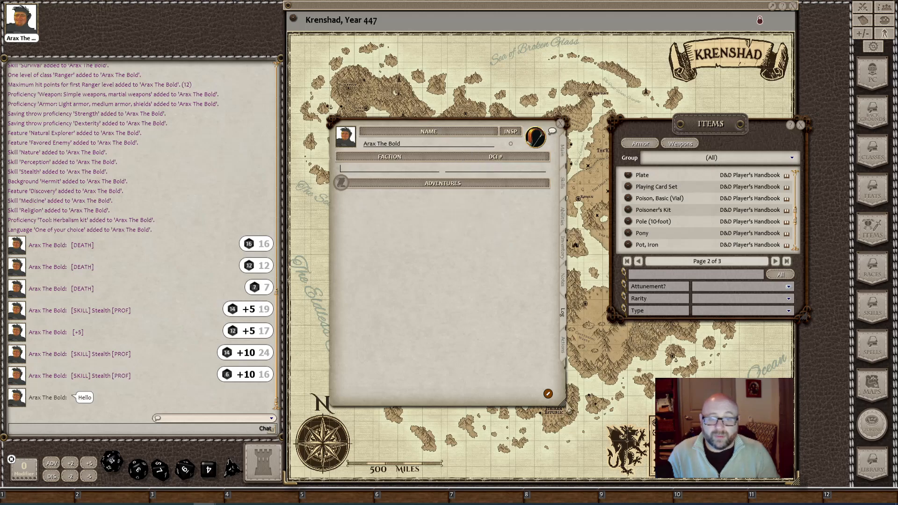
# - Add a new entry to the log's adventures list and open its adventure record
pyautogui.click(547, 393)
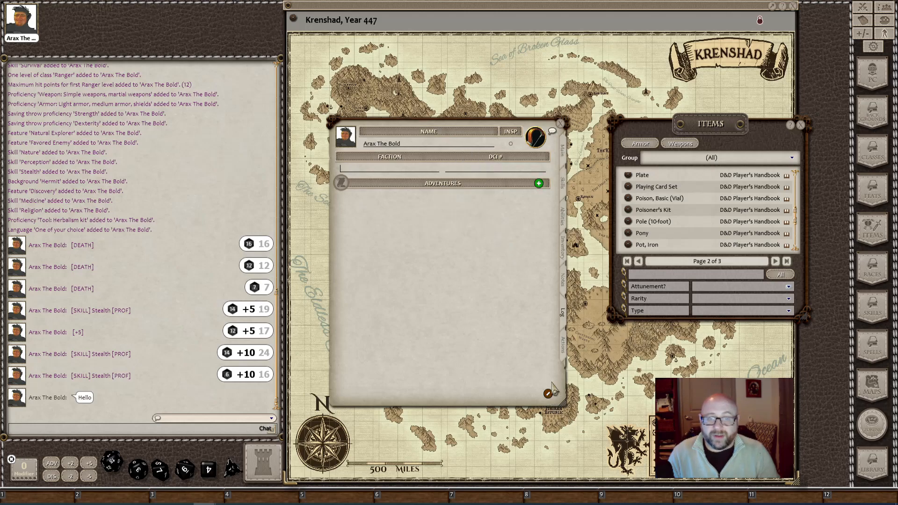
pyautogui.click(538, 183)
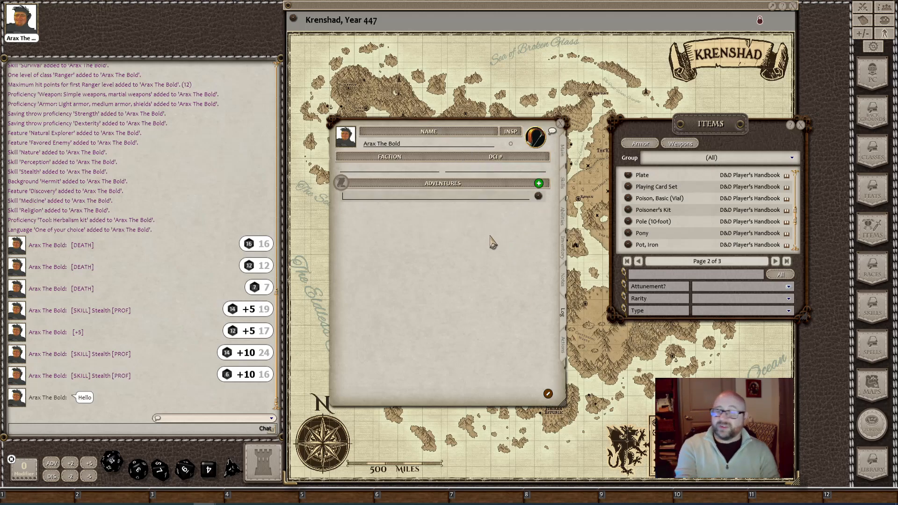
pyautogui.click(538, 195)
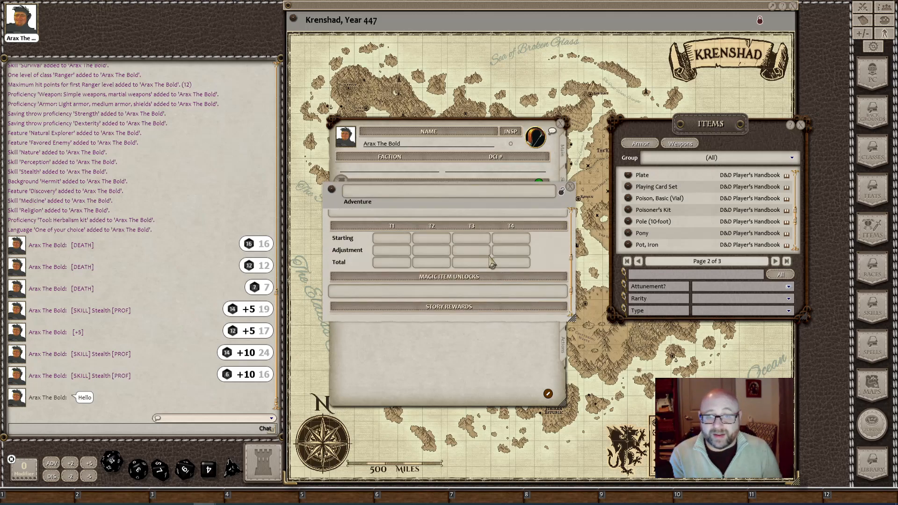
# - Examine the adventure record's session, gold, downtime, renown, notes, magic item and story reward fields, and close it
pyautogui.click(363, 228)
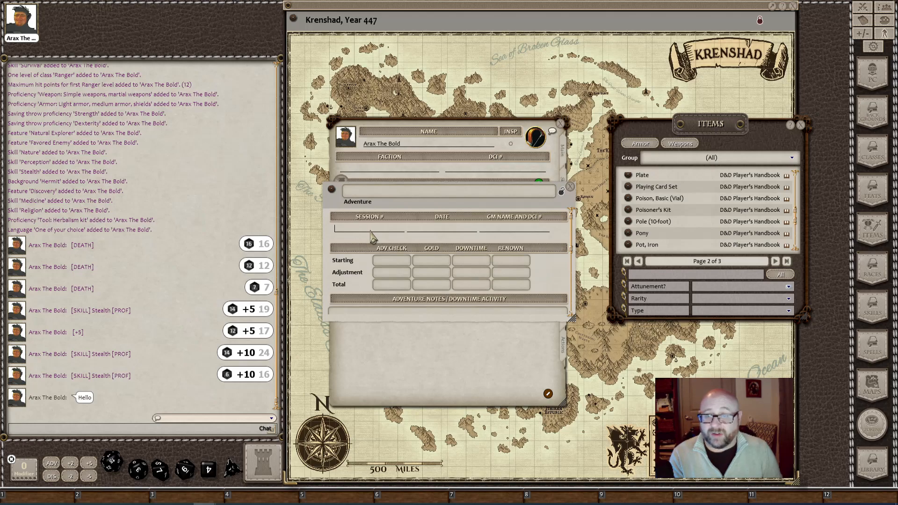
pyautogui.scroll(-2, 467, 255)
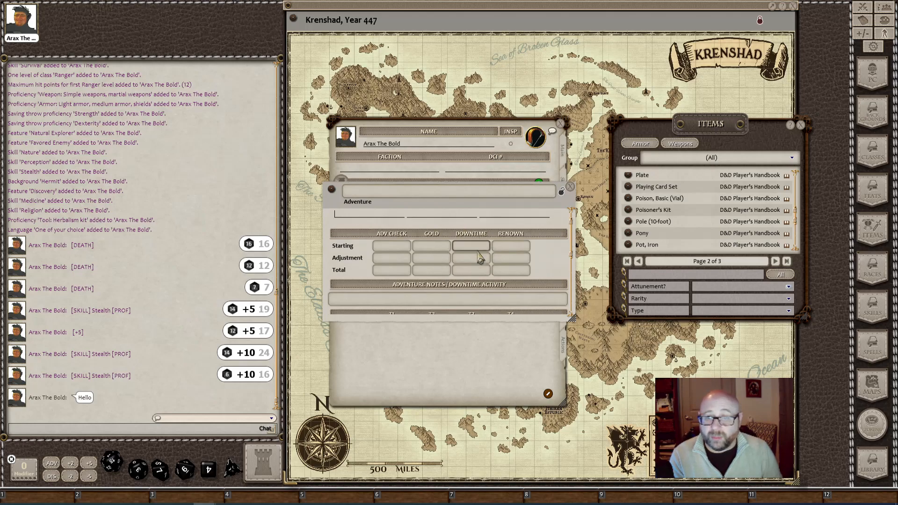
pyautogui.scroll(-3, 473, 276)
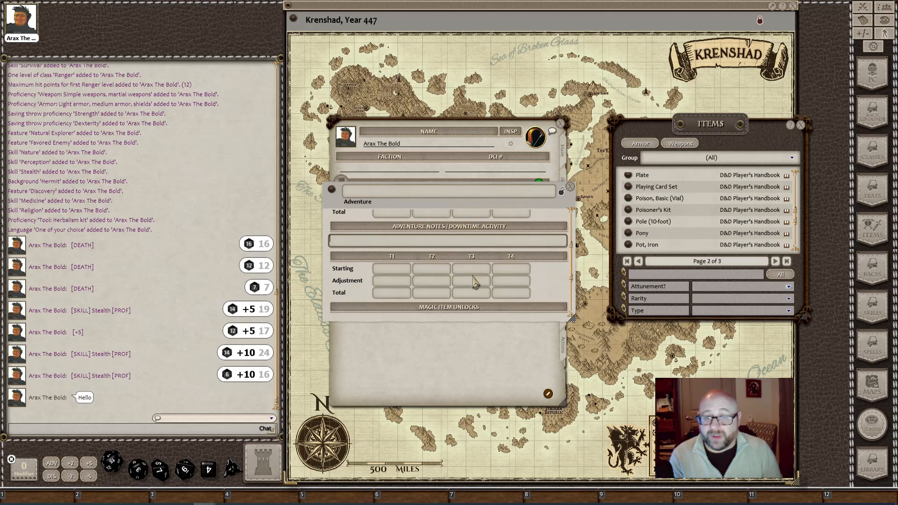
pyautogui.scroll(5, 474, 275)
pyautogui.scroll(-2, 474, 275)
pyautogui.scroll(-4, 476, 280)
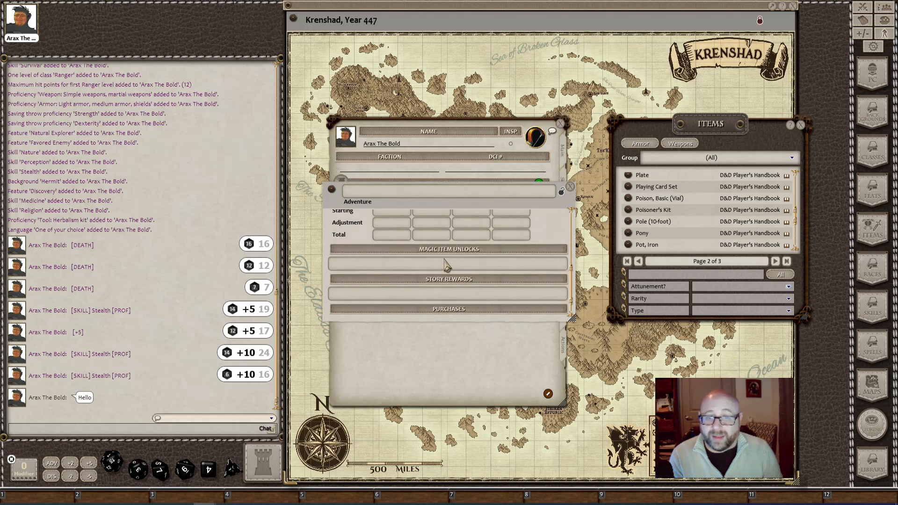
pyautogui.scroll(-1, 463, 299)
pyautogui.scroll(7, 475, 291)
pyautogui.scroll(2, 477, 290)
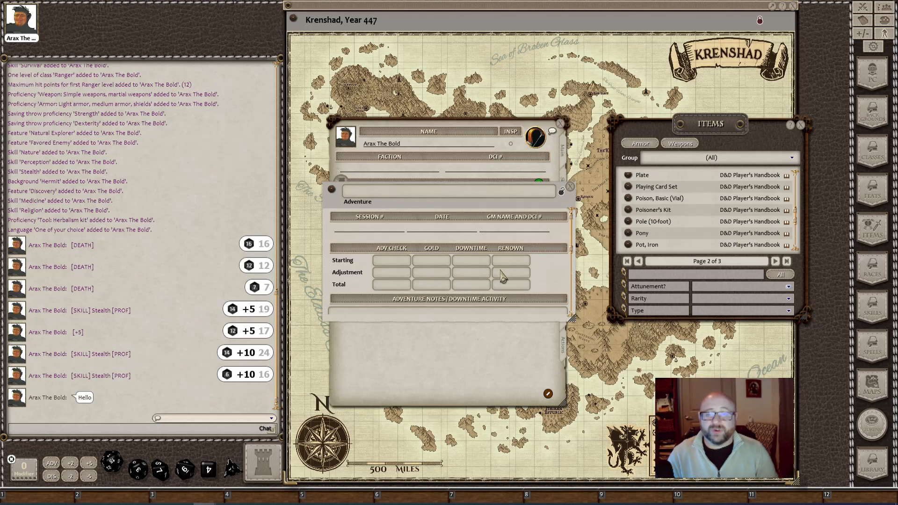
pyautogui.scroll(-3, 501, 278)
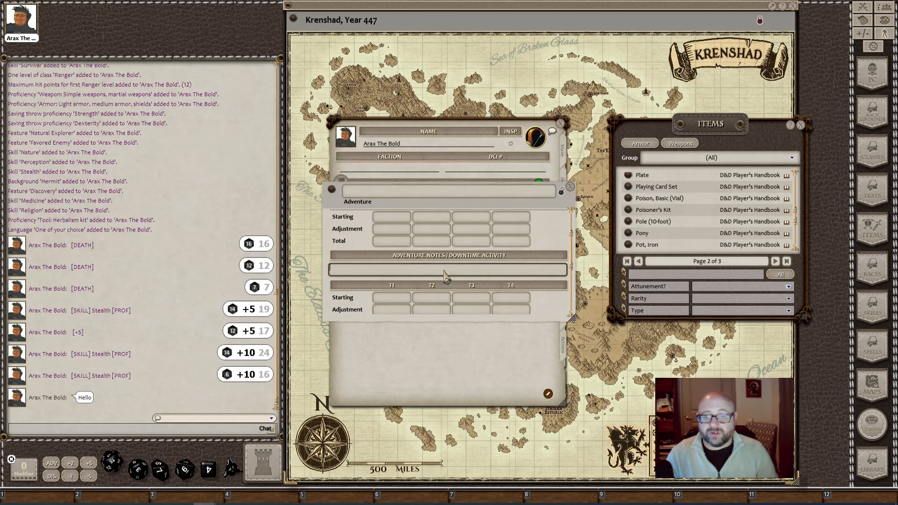
pyautogui.scroll(3, 445, 276)
pyautogui.click(569, 187)
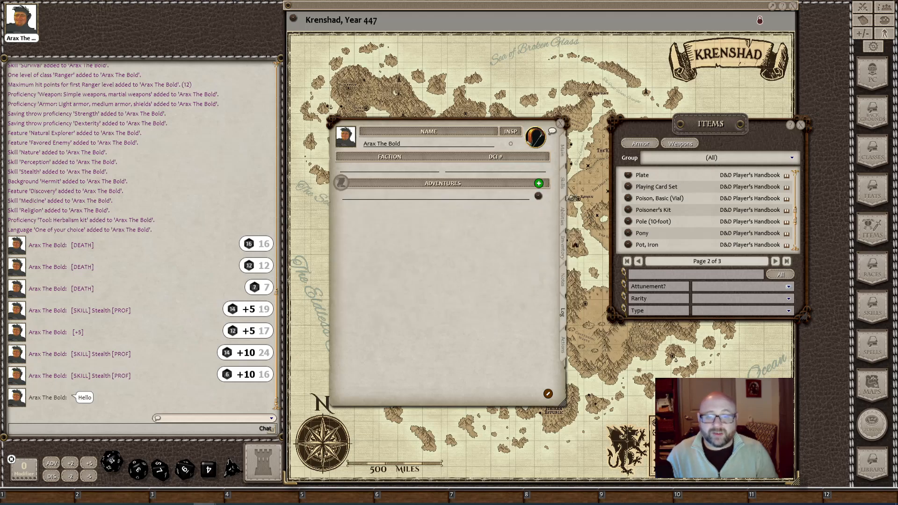
# - Reopen the adventure record and enter "BOB the old man..." in the adventure notes, followed by a run of blank lines
pyautogui.click(540, 200)
pyautogui.scroll(-3, 487, 248)
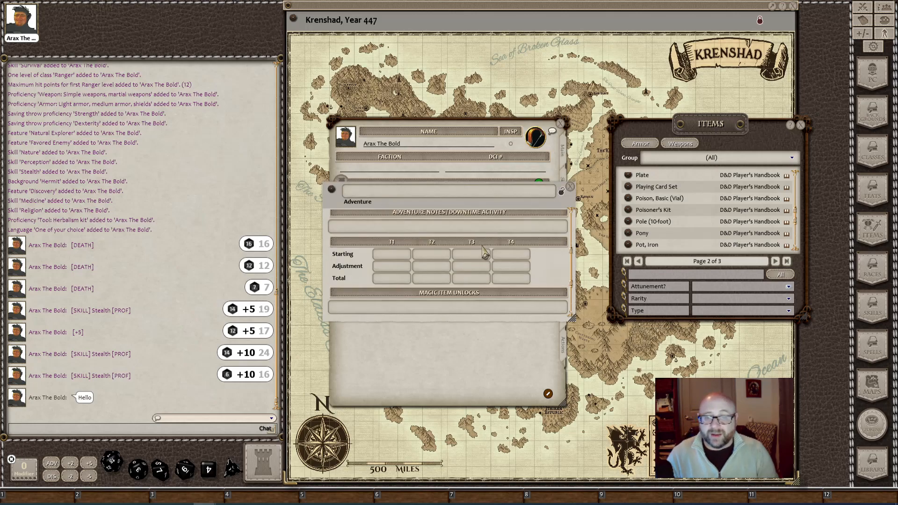
pyautogui.scroll(4, 484, 250)
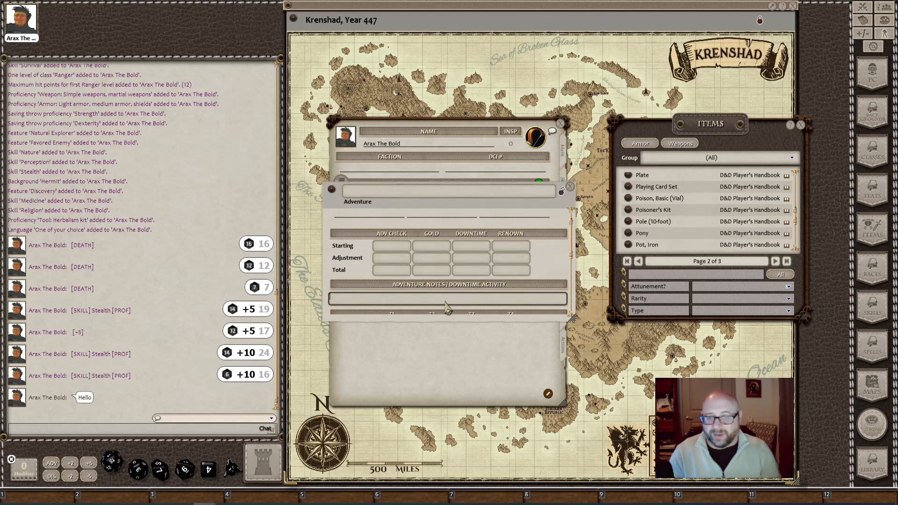
pyautogui.write('BOB the o')
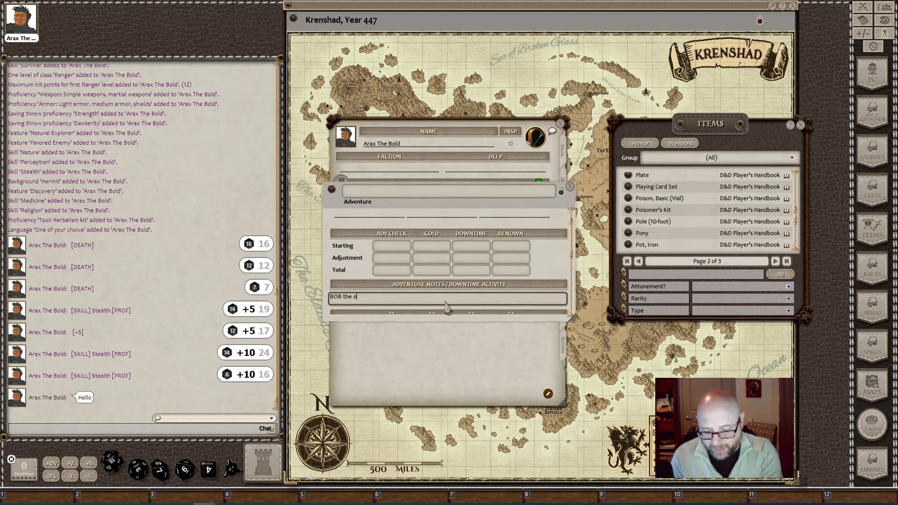
pyautogui.write('ld man.')
pyautogui.press('Return')
pyautogui.press('Return')
pyautogui.press('Return')
pyautogui.press('Return')
pyautogui.press('Return')
pyautogui.press('Return')
pyautogui.press('Return')
pyautogui.press('Return')
pyautogui.press('Return')
pyautogui.press('Return')
pyautogui.press('Return')
pyautogui.press('Return')
pyautogui.press('Return')
pyautogui.press('Return')
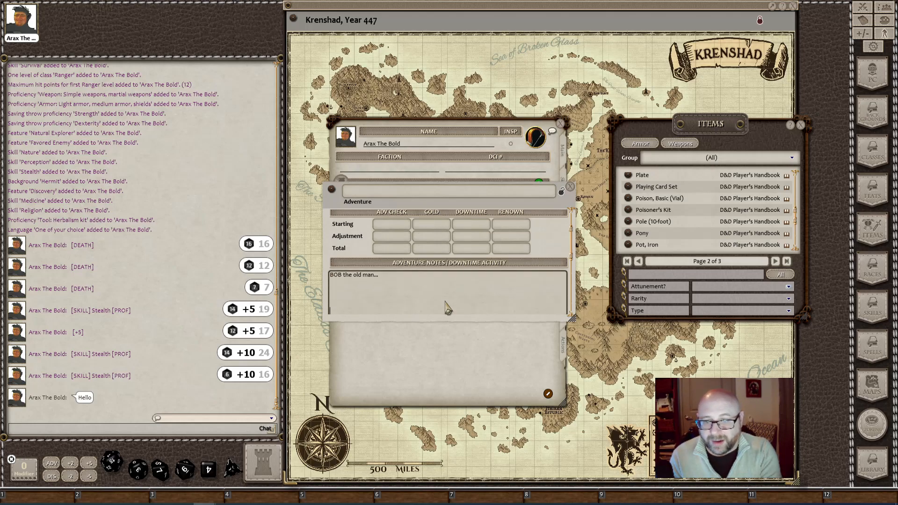
# - Add the lines "Tom the Sailor" and "Old Bill the Young Guy" to the adventure notes, separated by blank lines
pyautogui.press('shift')
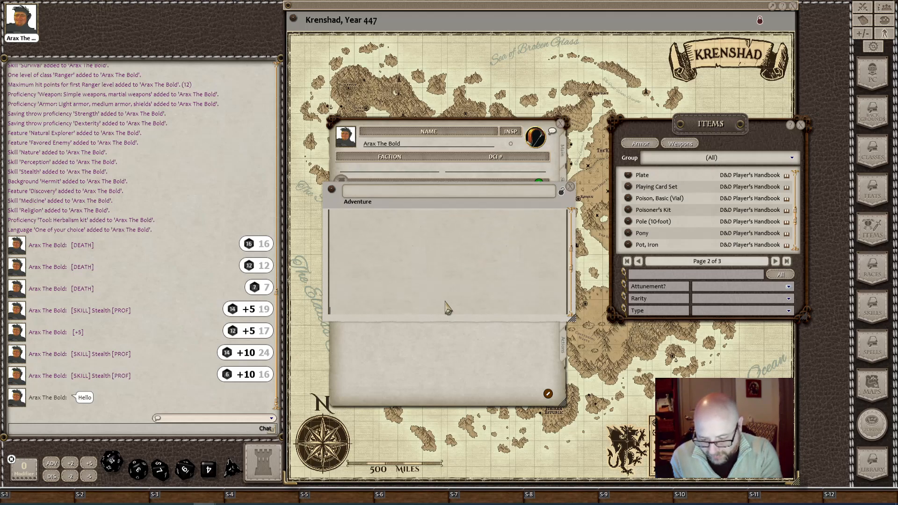
pyautogui.write('Tom the Sailor')
pyautogui.press('Return')
pyautogui.press('Return')
pyautogui.press('Return')
pyautogui.press('Return')
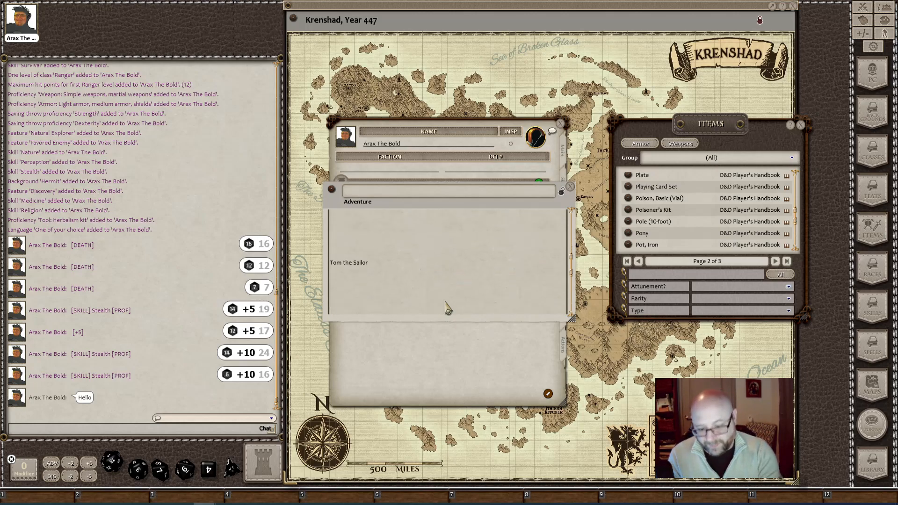
pyautogui.write('Old ')
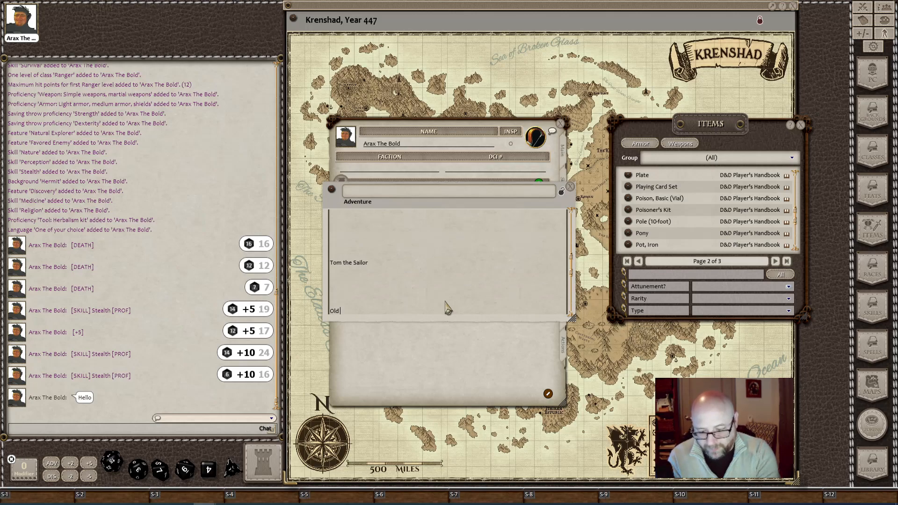
pyautogui.write('Bill the Young Guy')
pyautogui.press('Return')
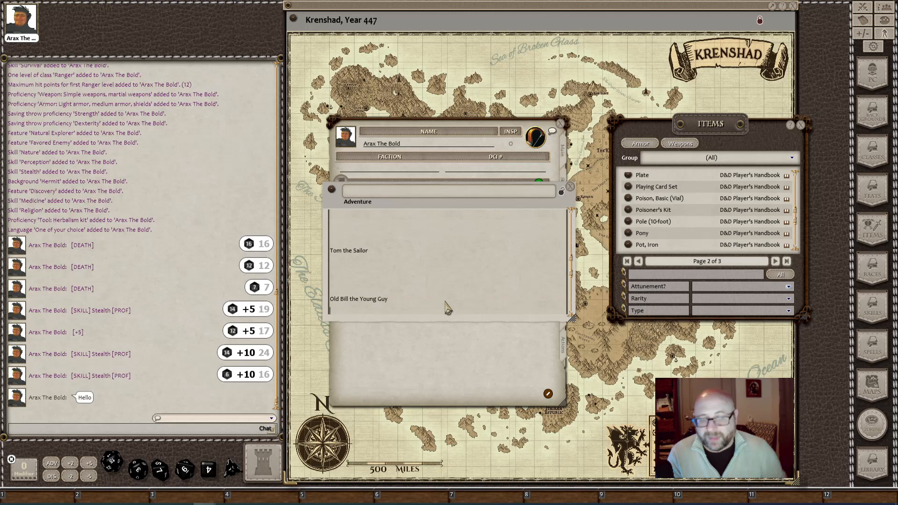
# - Enlarge the adventure record window to show more of the notes, look through them and close the record
pyautogui.scroll(-1, 496, 259)
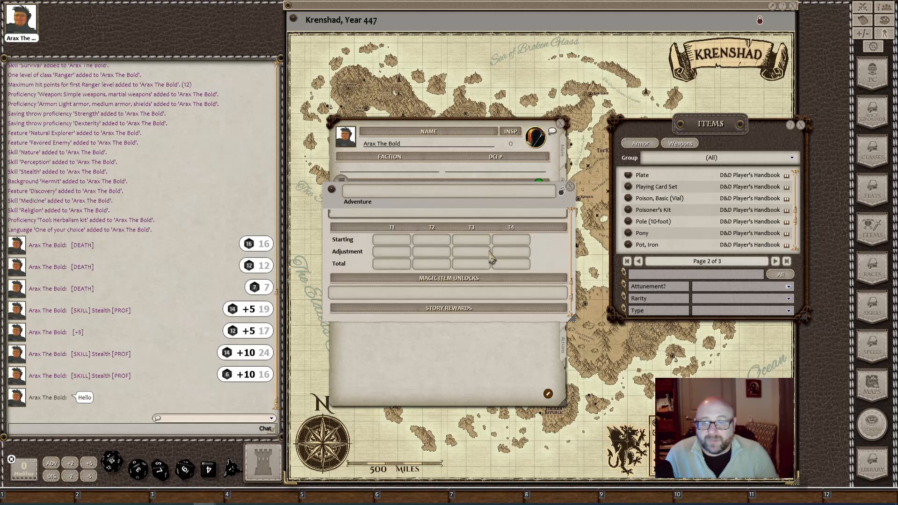
pyautogui.scroll(-3, 495, 257)
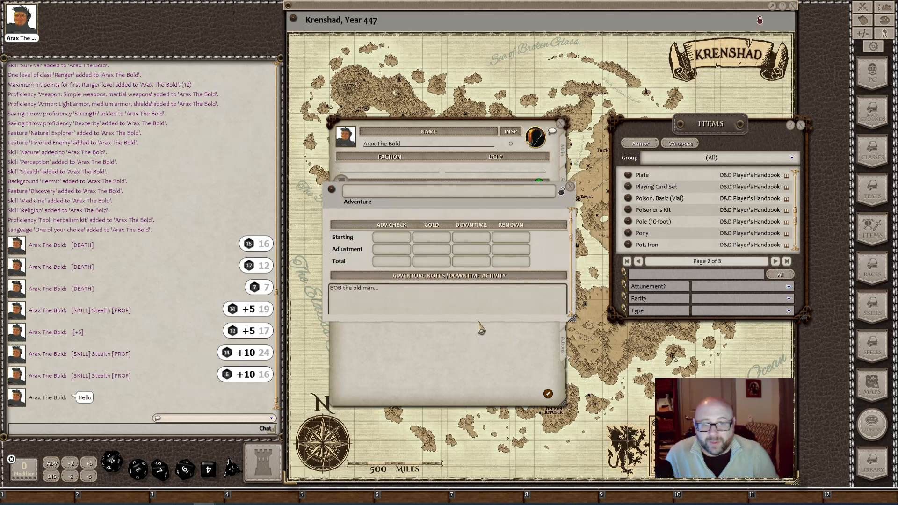
pyautogui.scroll(5, 422, 295)
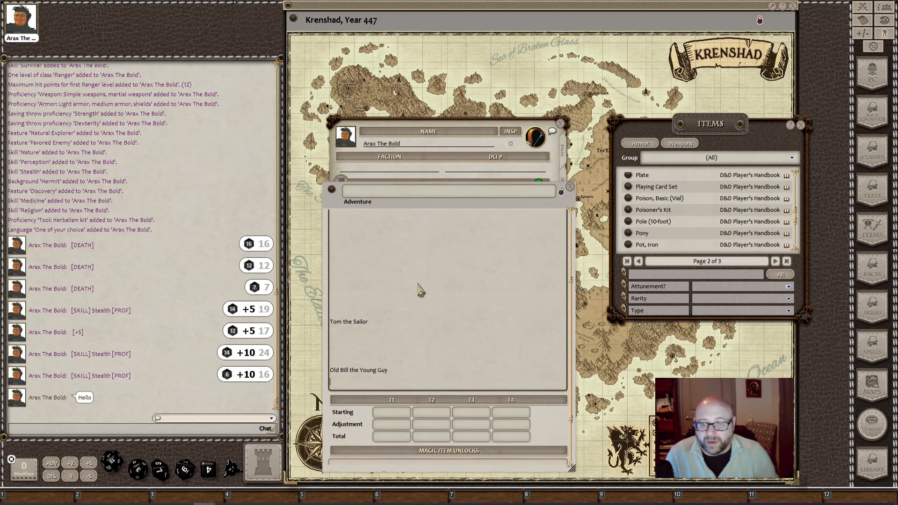
pyautogui.scroll(3, 422, 296)
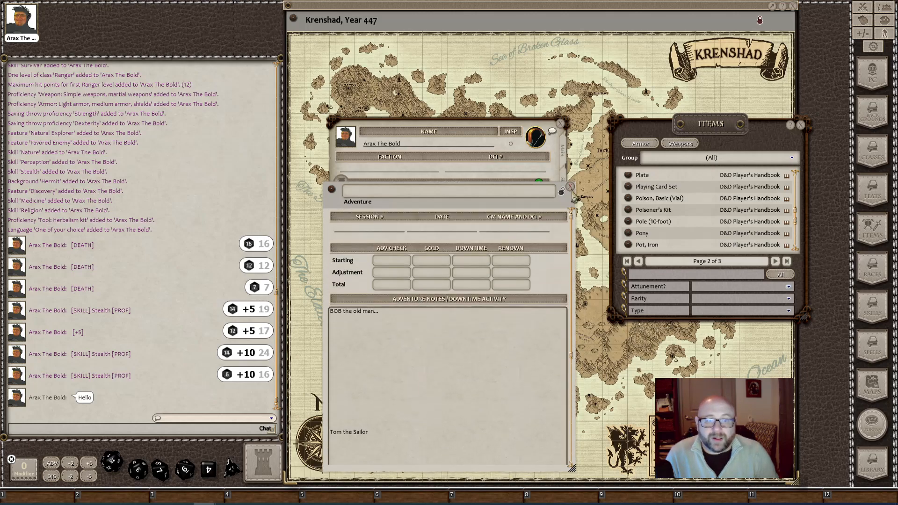
pyautogui.click(569, 187)
pyautogui.click(486, 204)
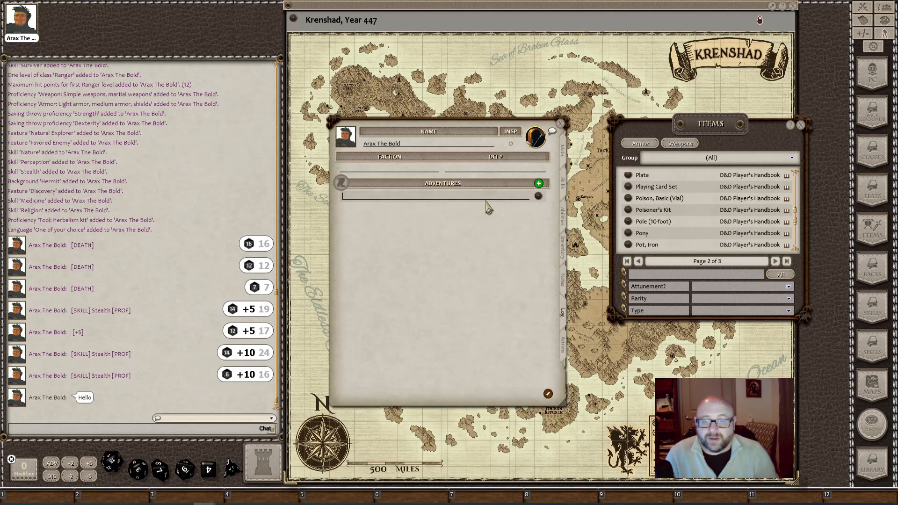
# - Title the adventure record "Meetin Three letter Named People" and return to the adventures list
pyautogui.click(538, 197)
pyautogui.click(432, 192)
pyautogui.press('shift')
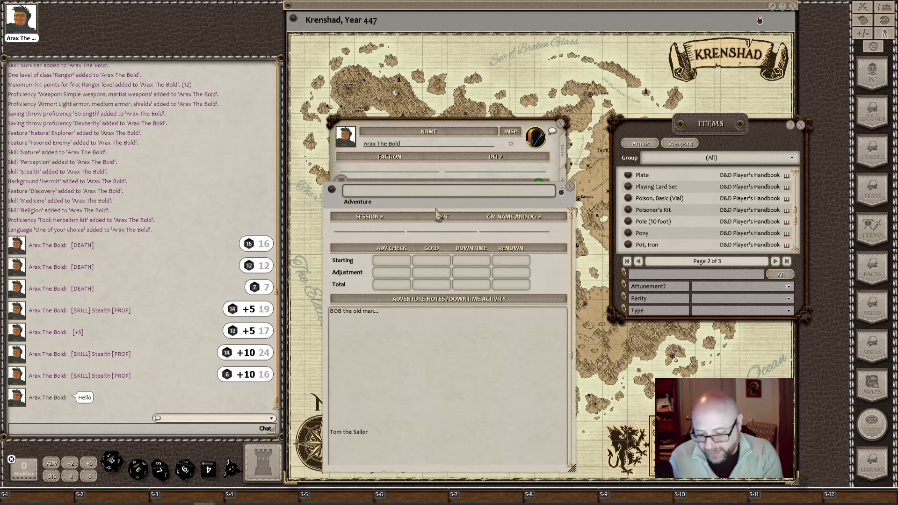
pyautogui.write('Meetin Three')
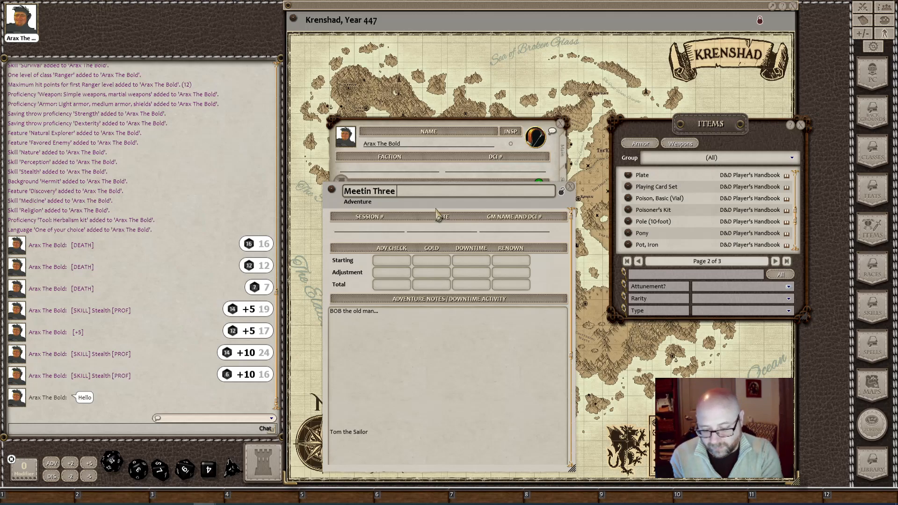
pyautogui.write(' letter Named ')
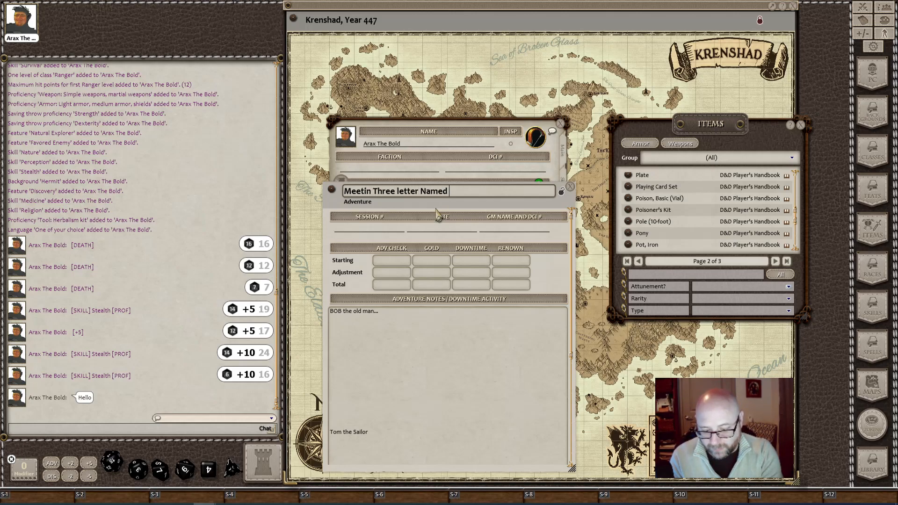
pyautogui.write('People')
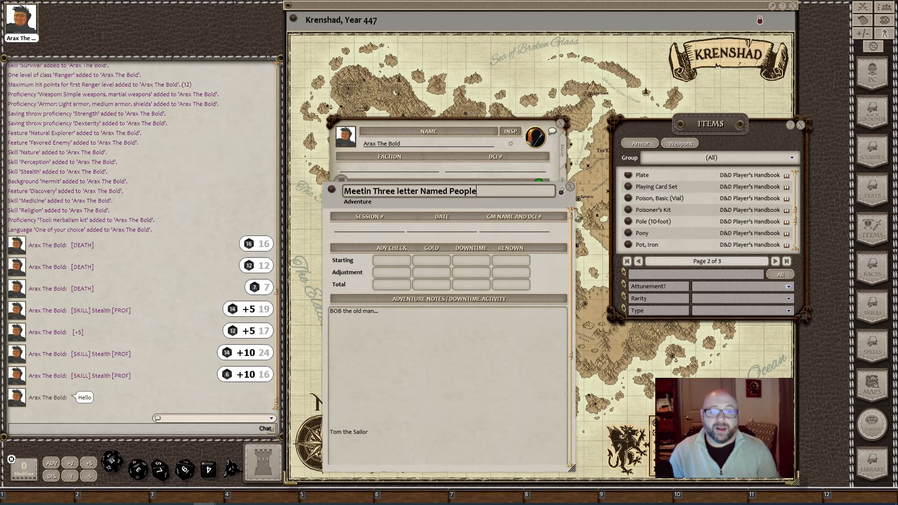
pyautogui.click(569, 188)
pyautogui.click(426, 196)
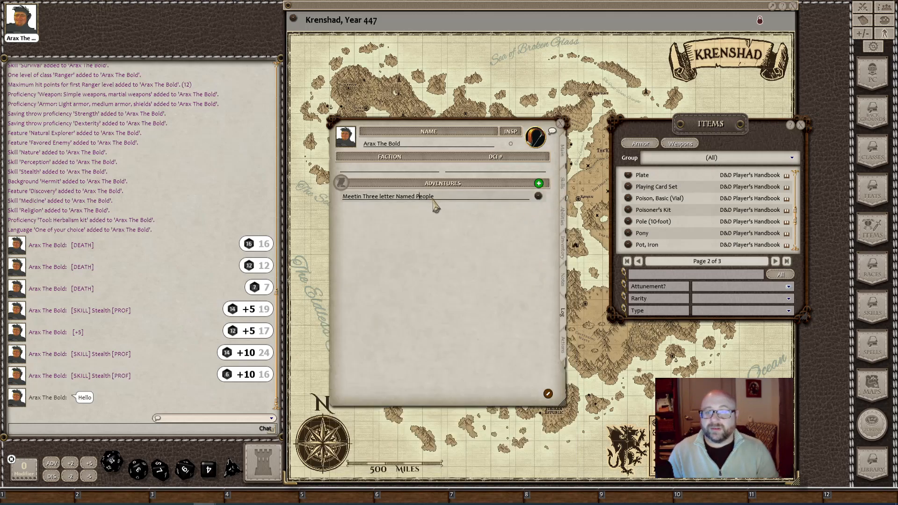
# - Review the titled adventure's notes, close the record and compare the character's notes page with the log
pyautogui.click(538, 196)
pyautogui.scroll(-4, 472, 268)
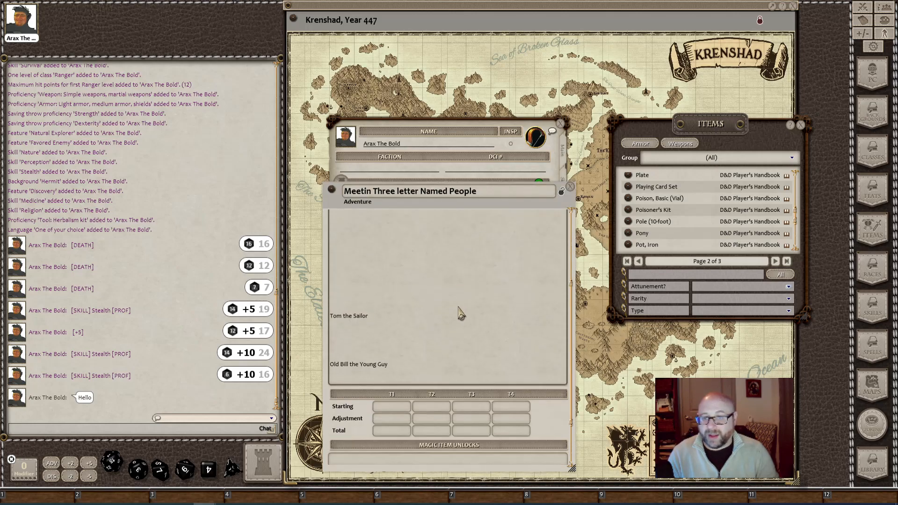
pyautogui.scroll(4, 461, 312)
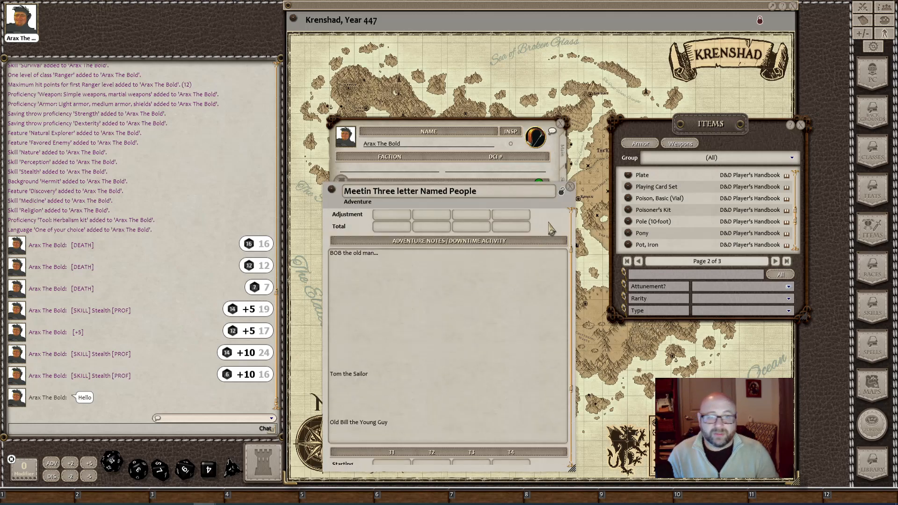
pyautogui.click(569, 186)
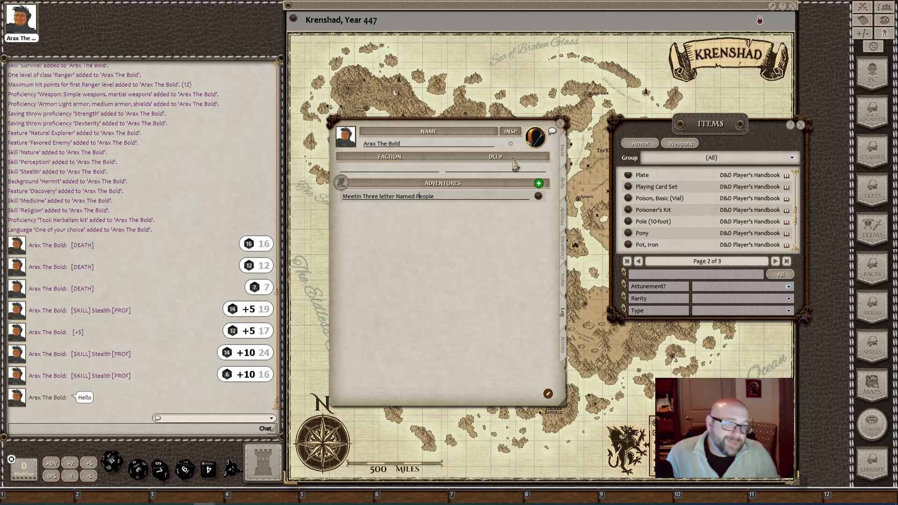
pyautogui.click(562, 281)
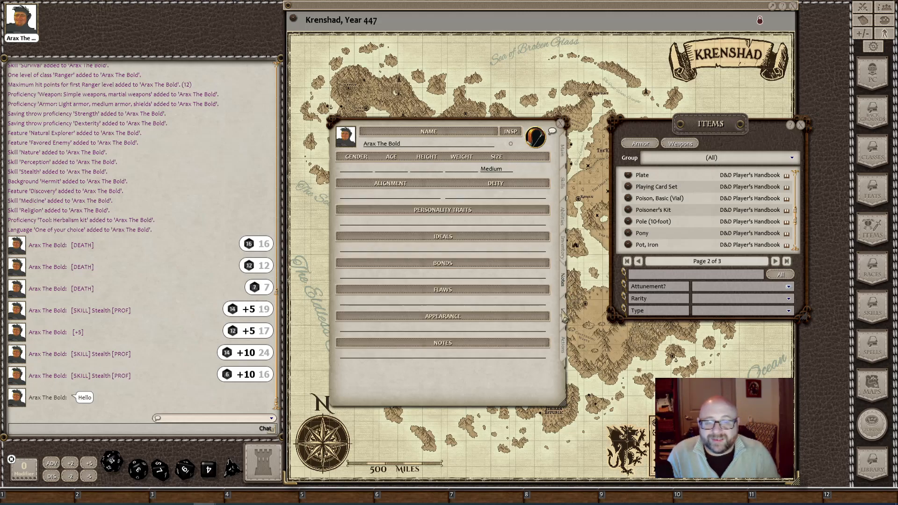
pyautogui.click(563, 312)
pyautogui.click(563, 279)
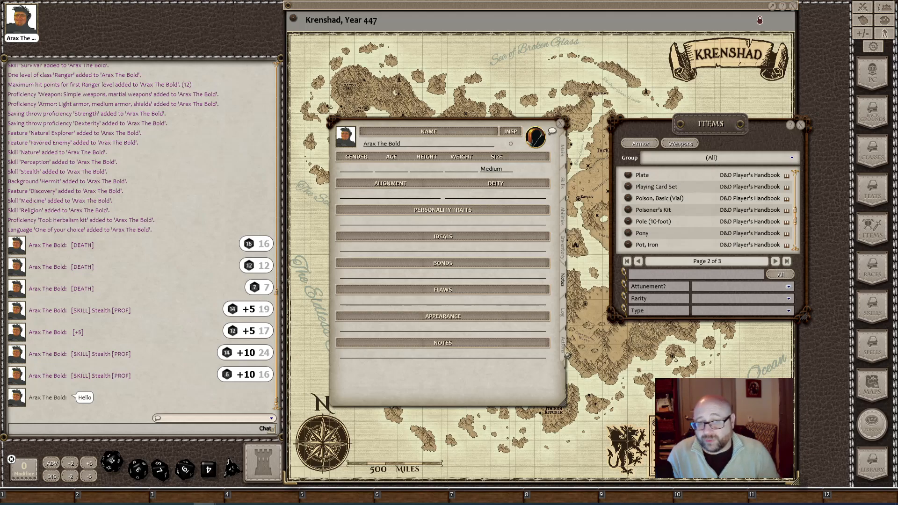
# - Show the character's actions page and delete the thrown Dagger entry from the weapons list
pyautogui.click(564, 350)
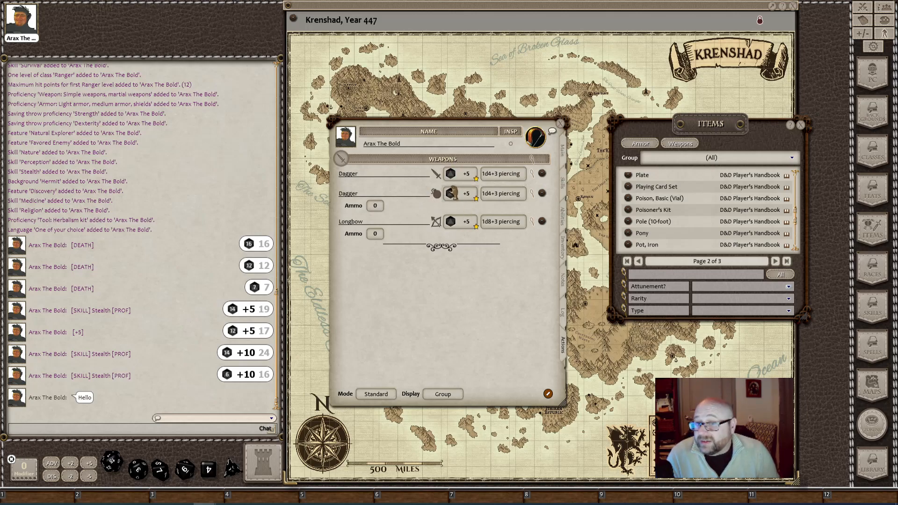
pyautogui.rightClick(541, 191)
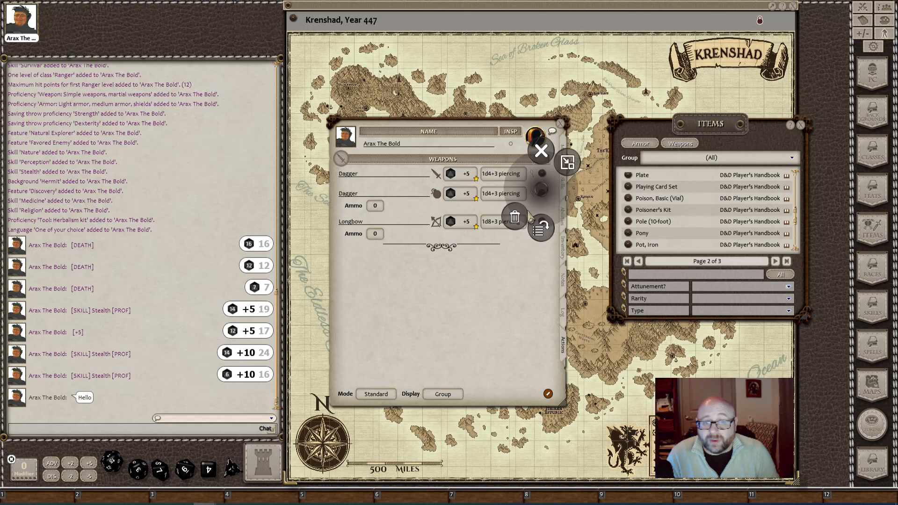
pyautogui.click(514, 217)
pyautogui.click(514, 217)
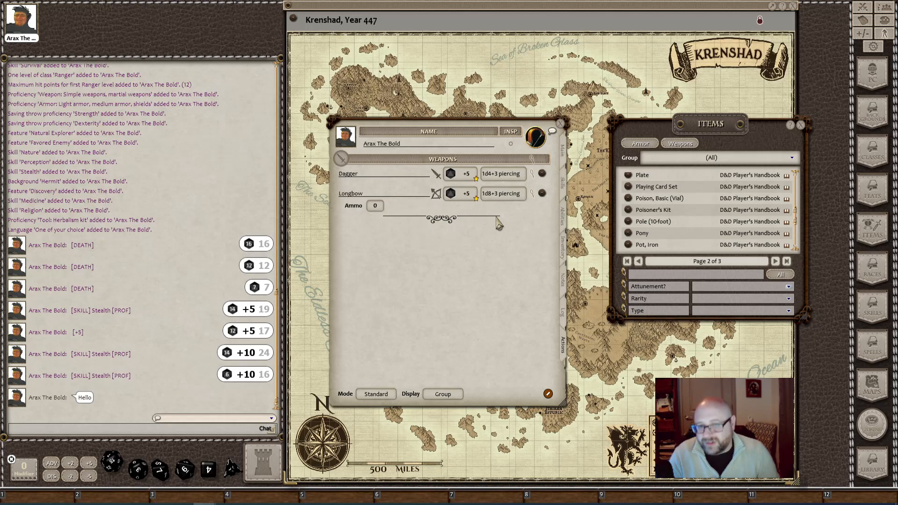
# - Roll attacks with the Longbow and the Dagger, plus the Longbow's damage
pyautogui.click(450, 196)
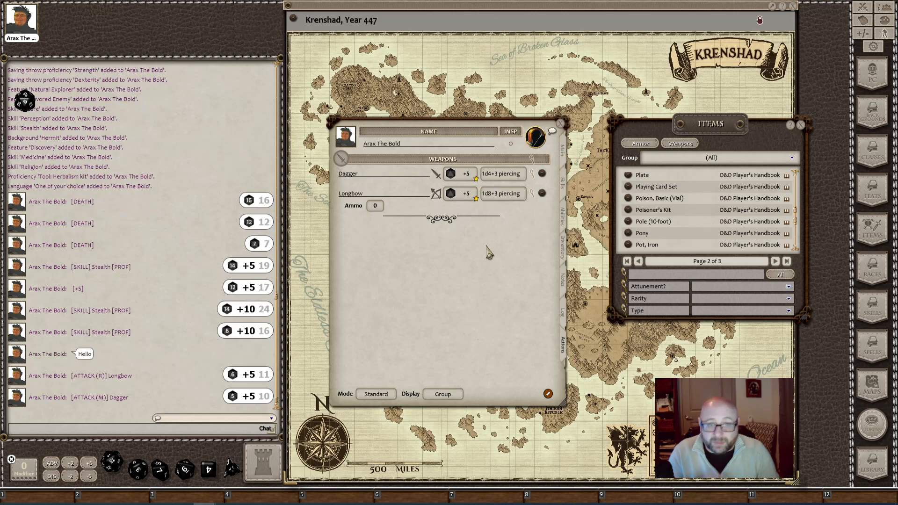
pyautogui.doubleClick(504, 195)
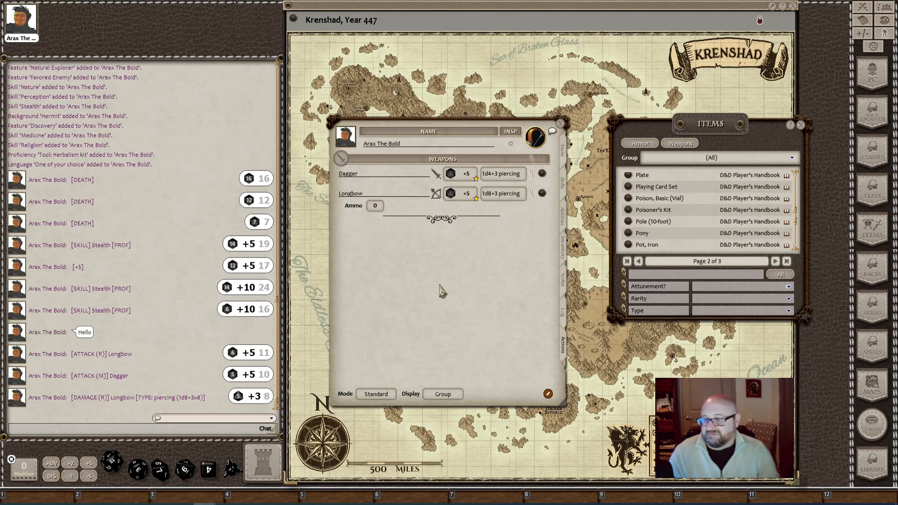
# - Add a d6 to the Longbow's damage dice in its weapon details and roll its damage
pyautogui.click(532, 194)
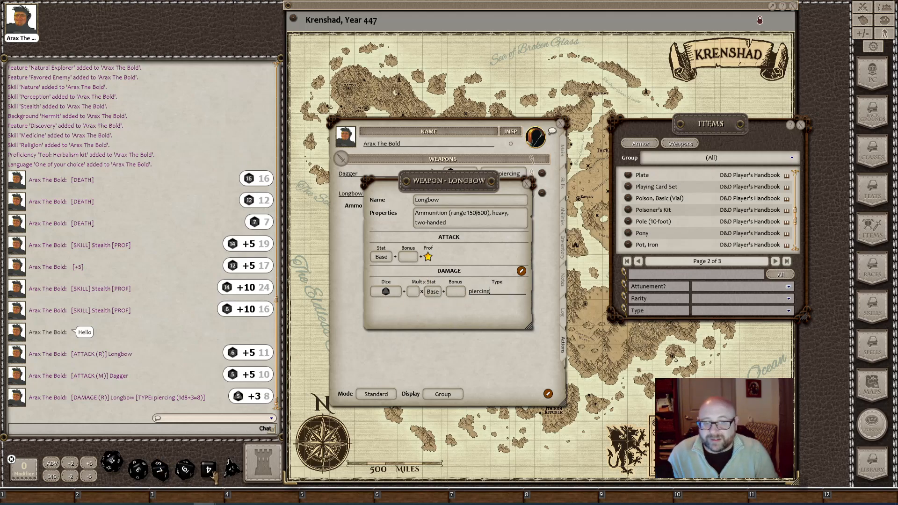
pyautogui.moveTo(209, 475); pyautogui.dragTo(212, 472)
pyautogui.moveTo(369, 307); pyautogui.dragTo(385, 291)
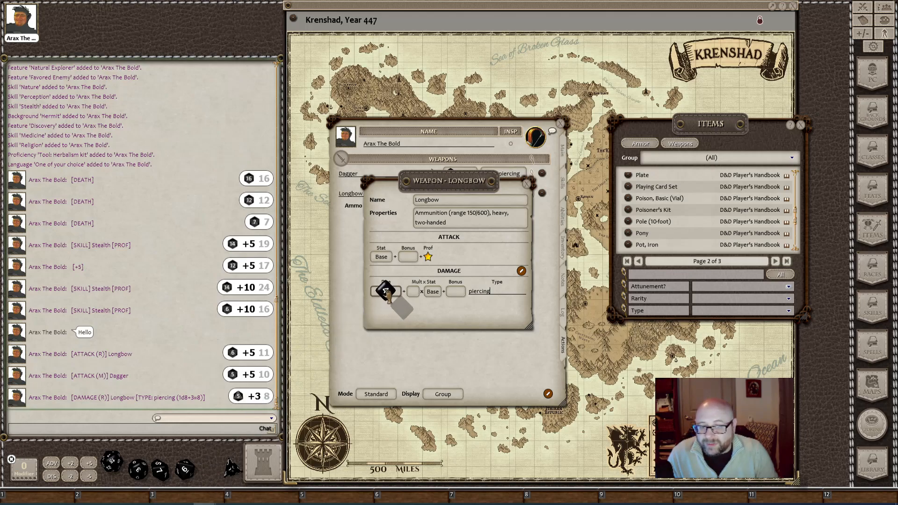
pyautogui.click(526, 183)
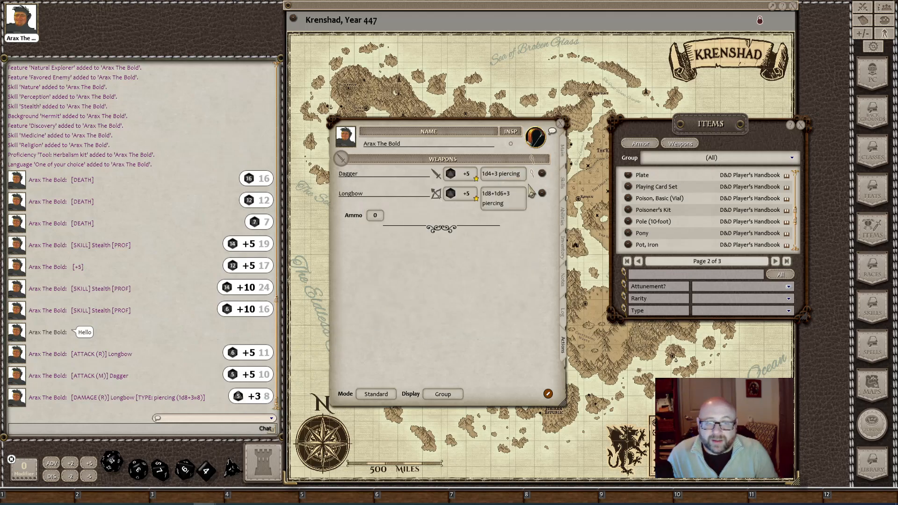
pyautogui.doubleClick(499, 207)
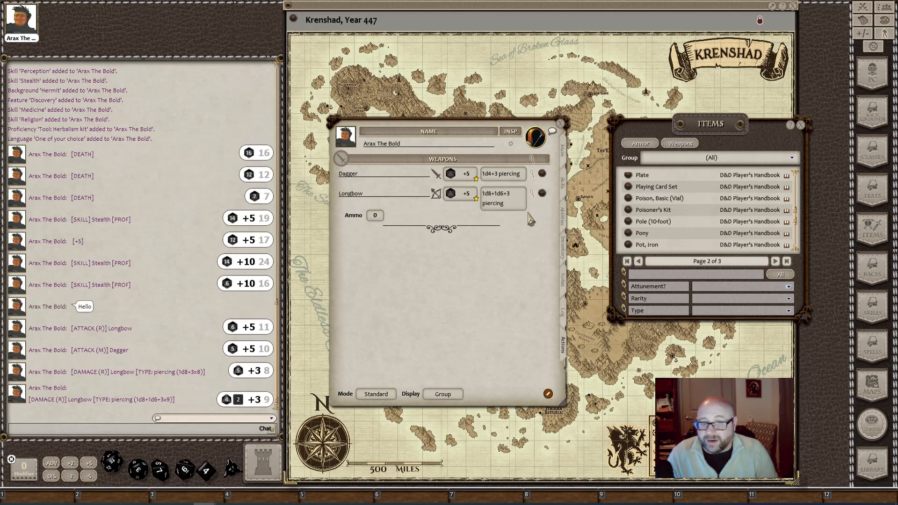
# - Enable editing of the actions list and add a weapon entry named "Dagger Sneak Attack"
pyautogui.click(548, 395)
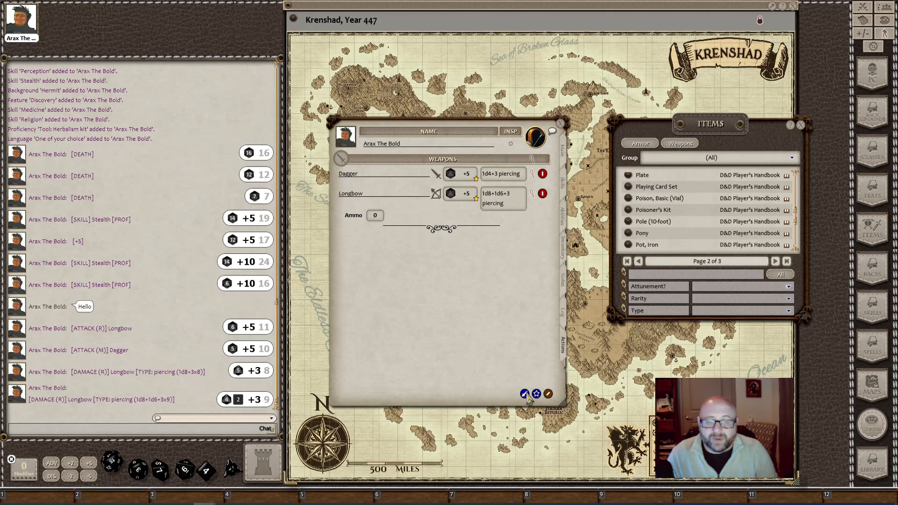
pyautogui.click(524, 394)
pyautogui.write('Dagger Sne')
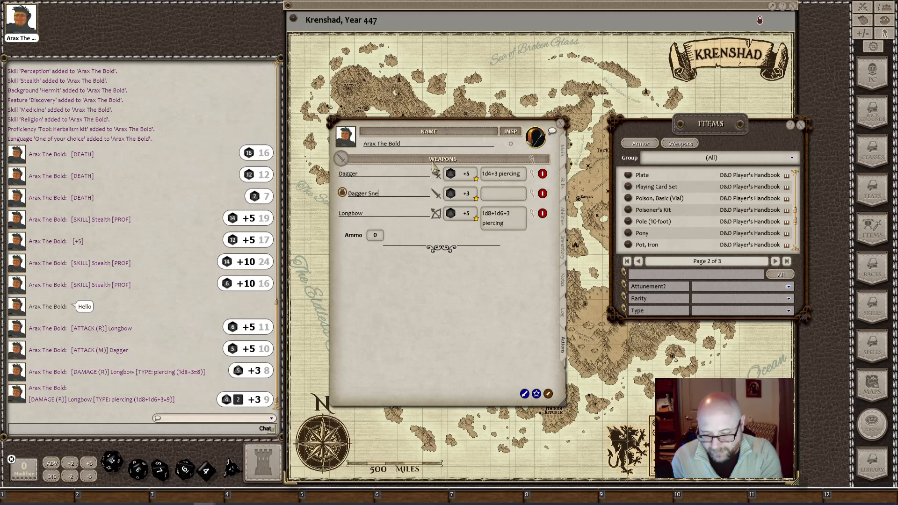
pyautogui.write('ak Attack')
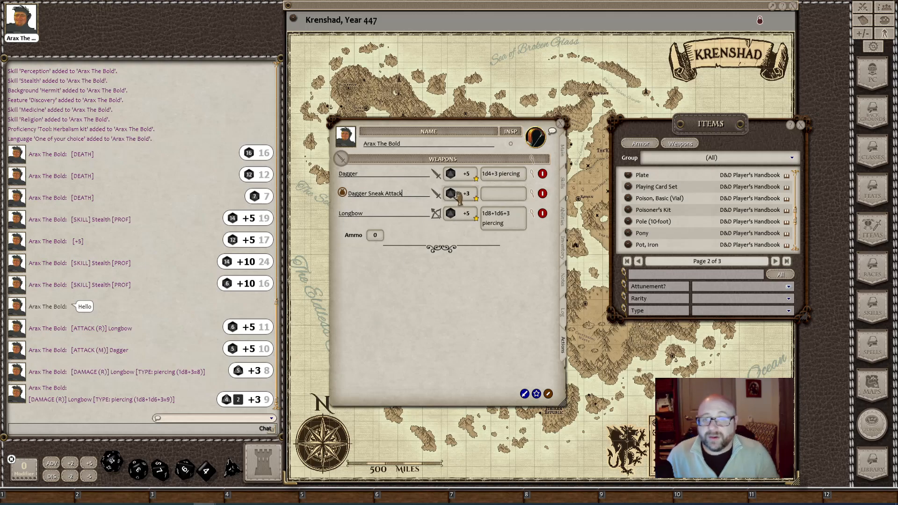
# - In the Dagger Sneak Attack details, set the attack stat to Dex and add a damage entry of type "Piercing"
pyautogui.click(532, 194)
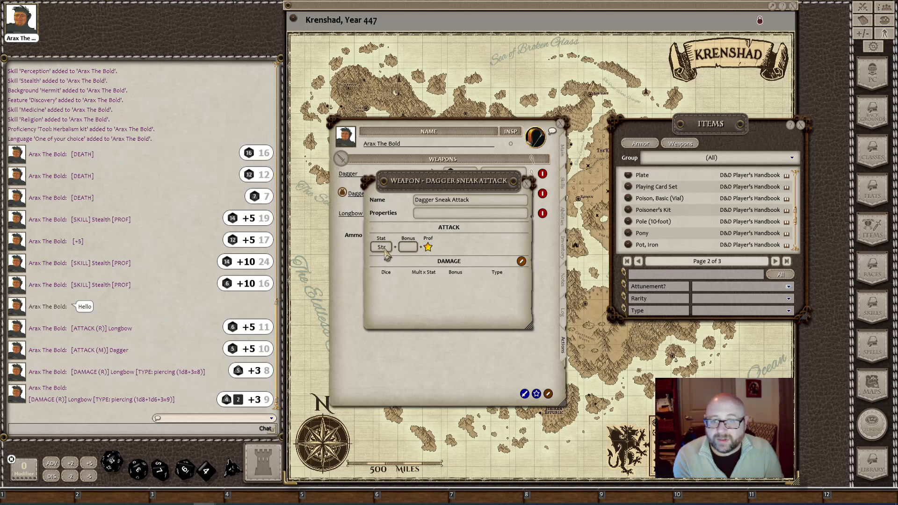
pyautogui.moveTo(451, 183); pyautogui.dragTo(543, 255)
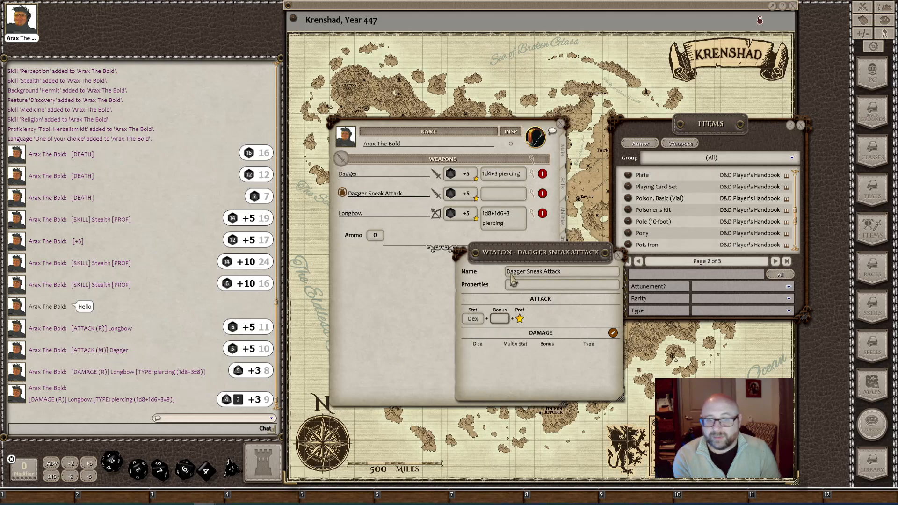
pyautogui.rightClick(564, 361)
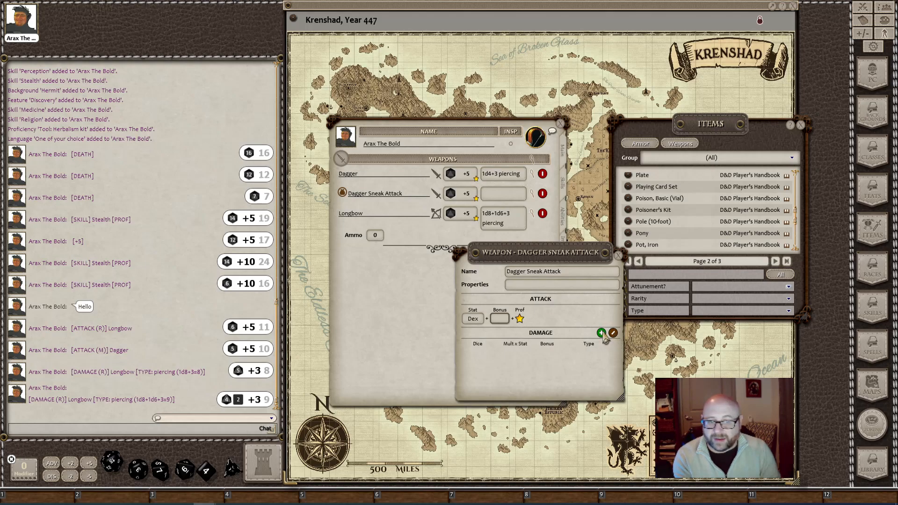
pyautogui.click(601, 333)
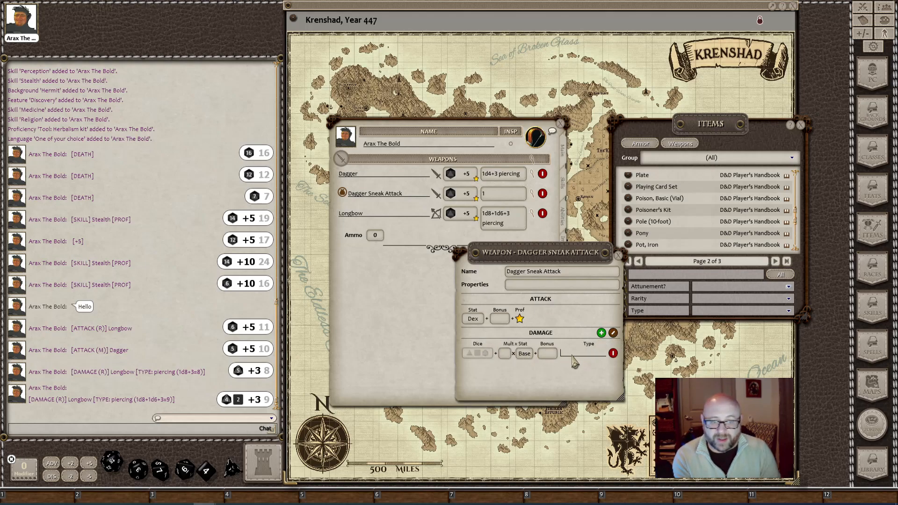
pyautogui.write('Piercing')
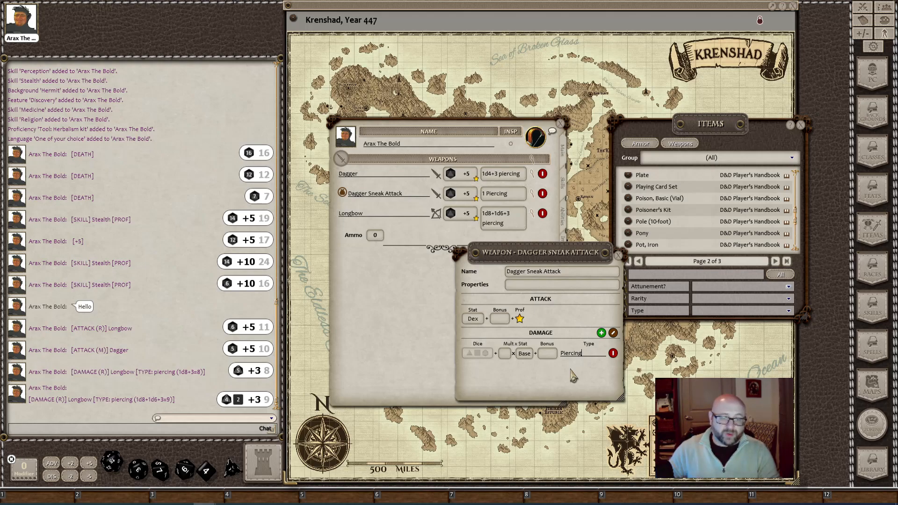
pyautogui.click(571, 353)
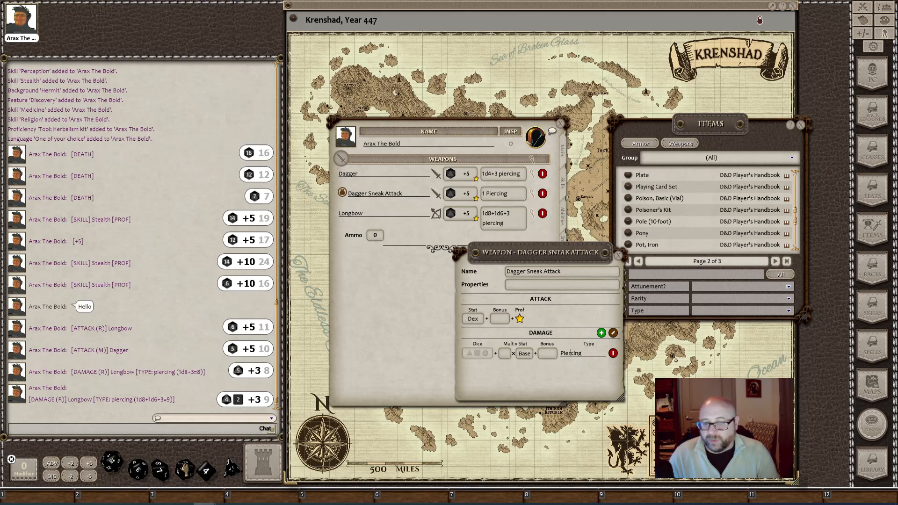
# - Add one d4 and four d6 to the Dagger Sneak Attack damage, close its details and roll the damage
pyautogui.moveTo(232, 468); pyautogui.dragTo(477, 354)
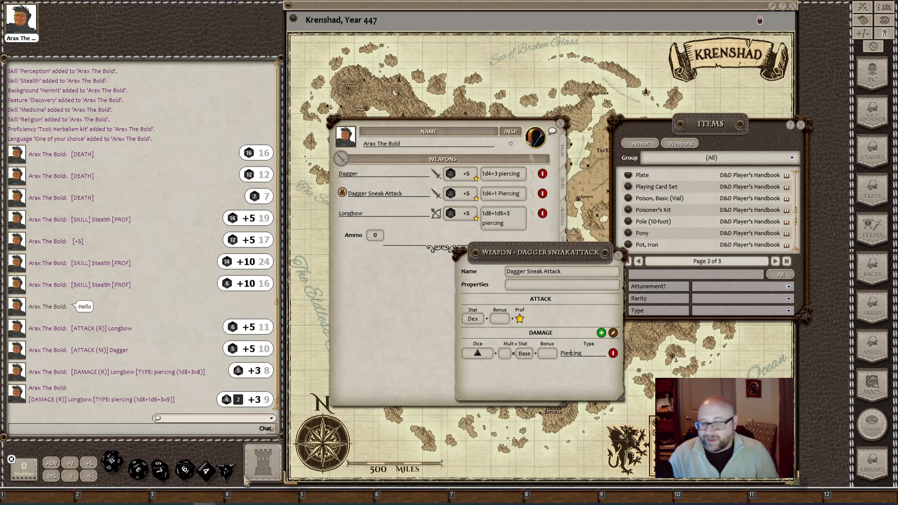
pyautogui.moveTo(206, 469); pyautogui.dragTo(478, 353)
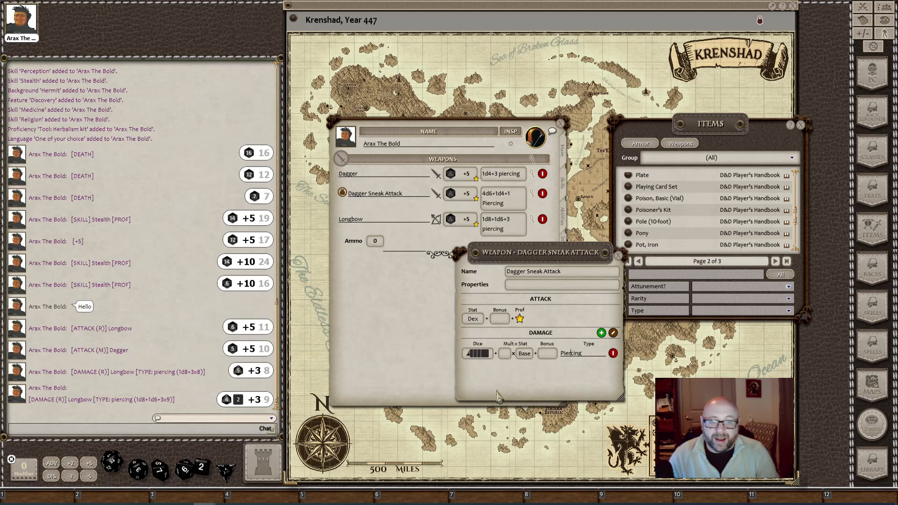
pyautogui.click(619, 258)
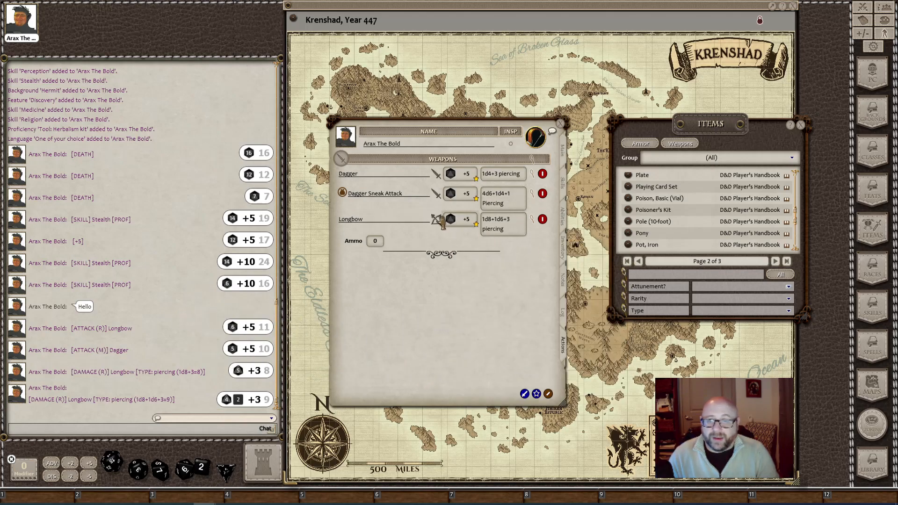
pyautogui.moveTo(514, 211); pyautogui.dragTo(141, 177)
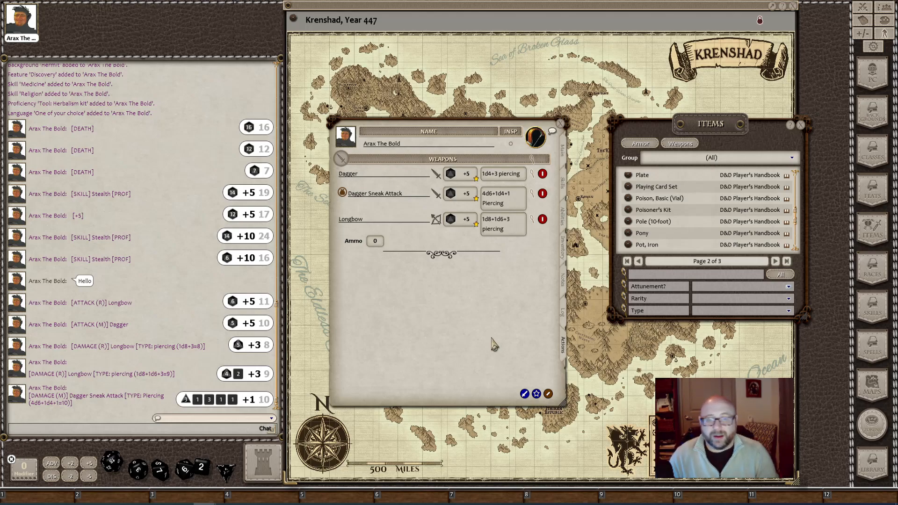
# - Set the Longbow's damage stat to Dex, roll its damage dice from the weapon details and close them
pyautogui.click(531, 219)
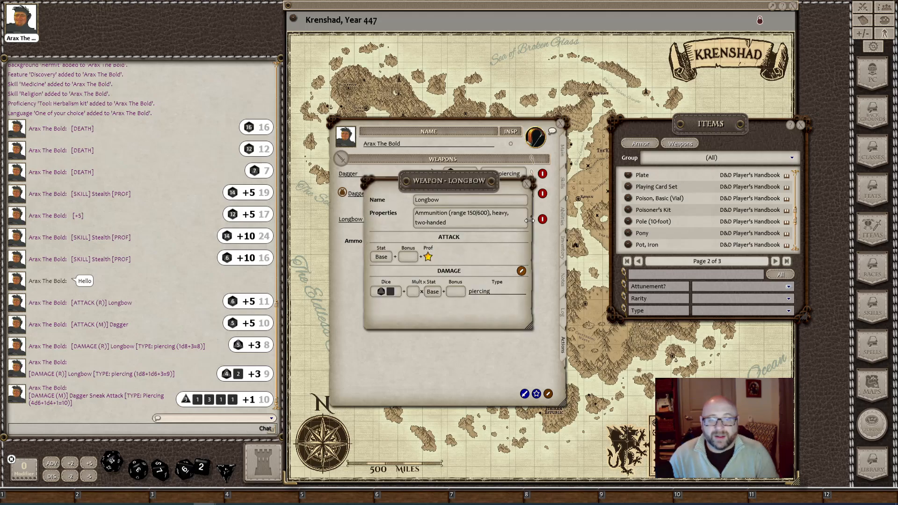
pyautogui.click(433, 292)
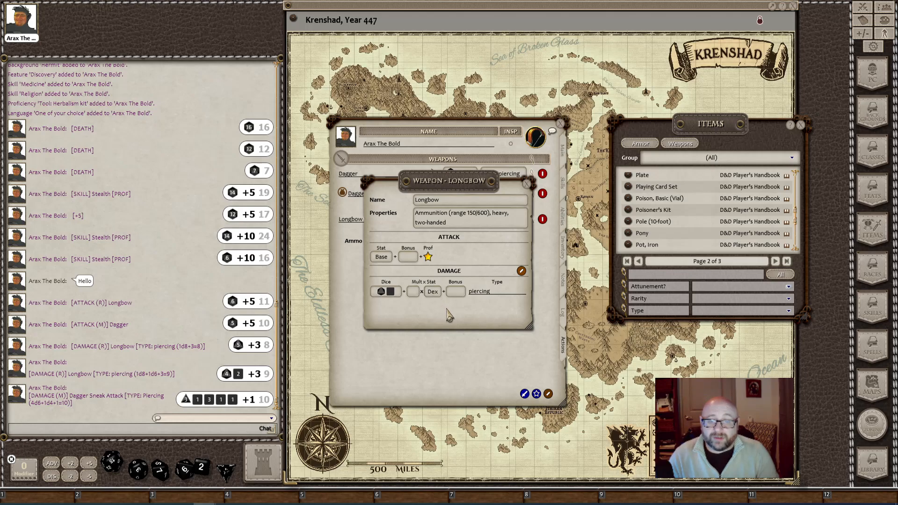
pyautogui.doubleClick(382, 291)
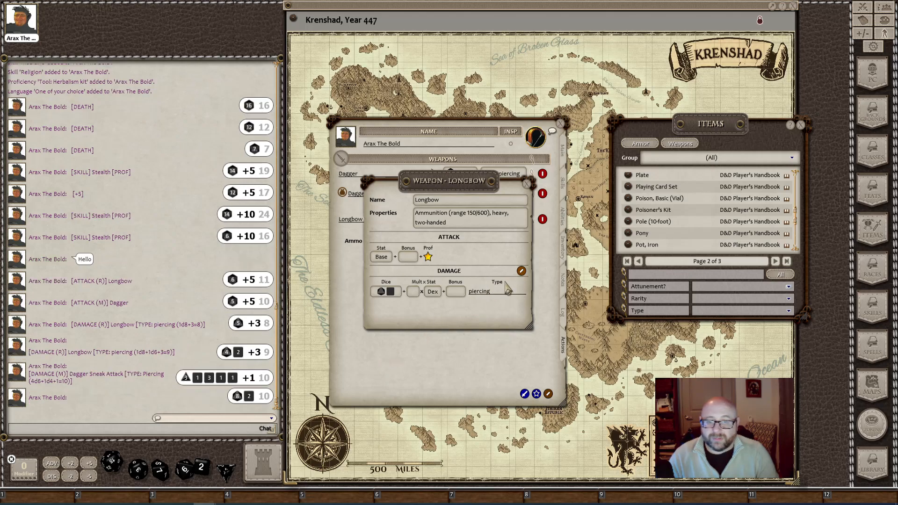
pyautogui.click(529, 184)
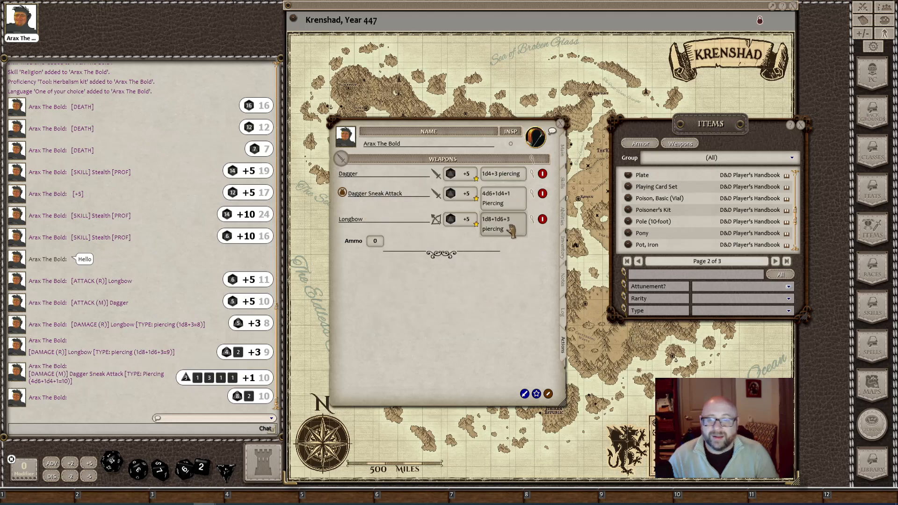
# - Set the Dagger Sneak Attack's damage stat to Dex, close its details and roll its damage
pyautogui.click(509, 207)
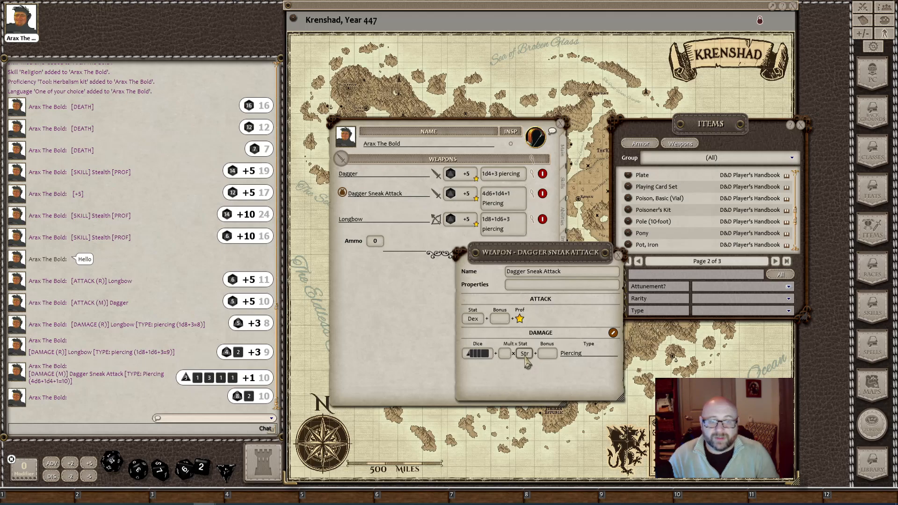
pyautogui.click(618, 256)
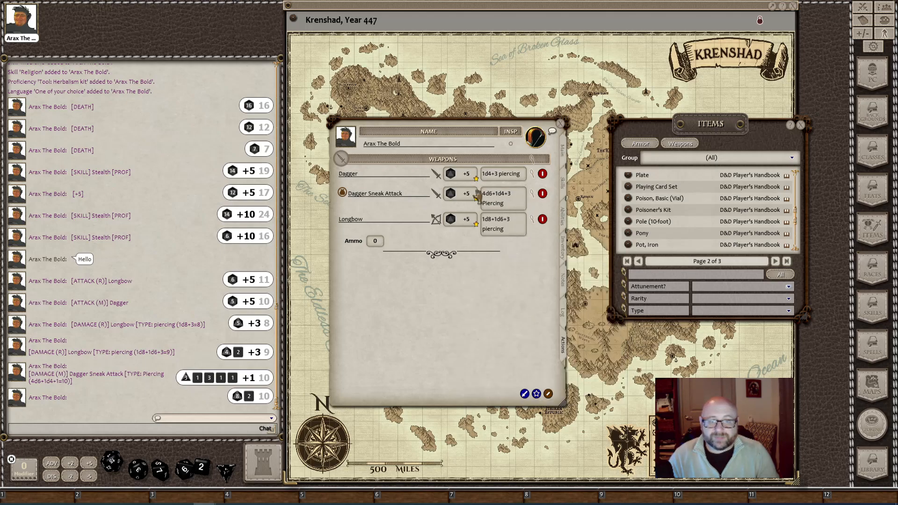
pyautogui.moveTo(498, 206); pyautogui.dragTo(187, 187)
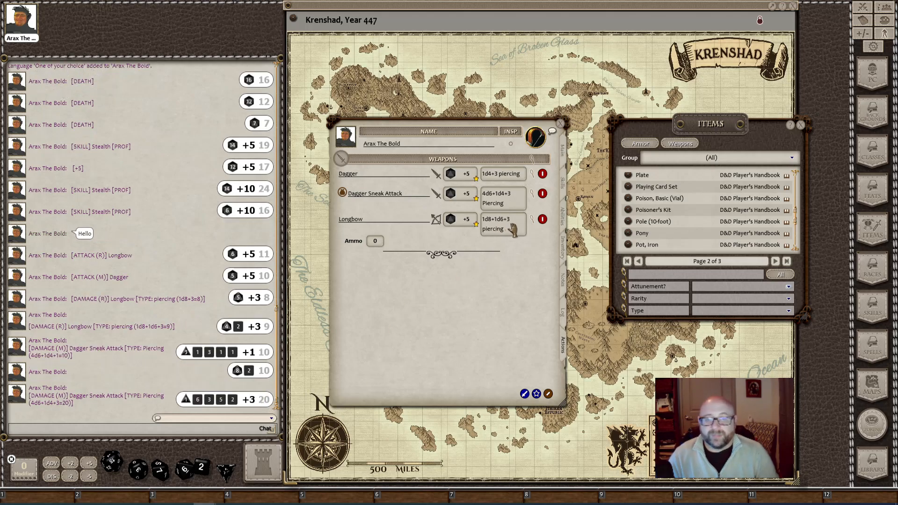
# - Clear the Longbow's damage dice, replace them with a single d8 and roll its damage
pyautogui.click(533, 221)
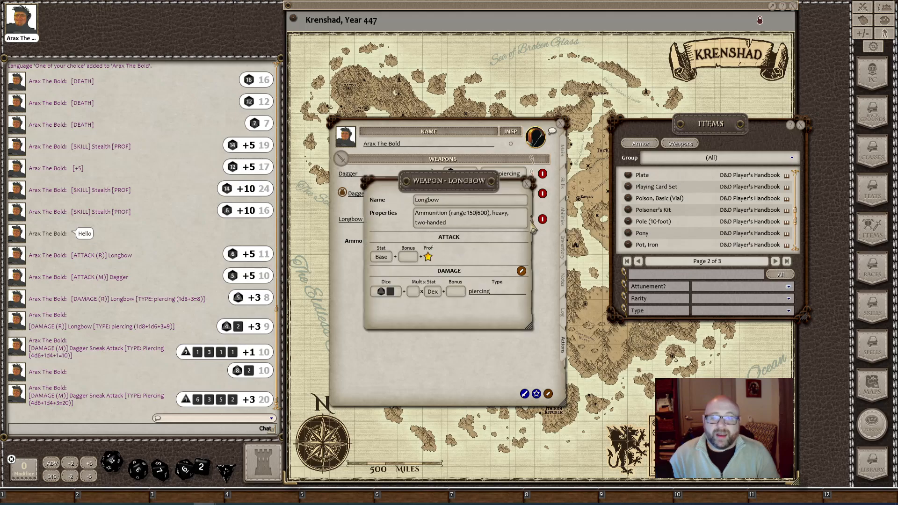
pyautogui.rightClick(391, 296)
pyautogui.click(423, 322)
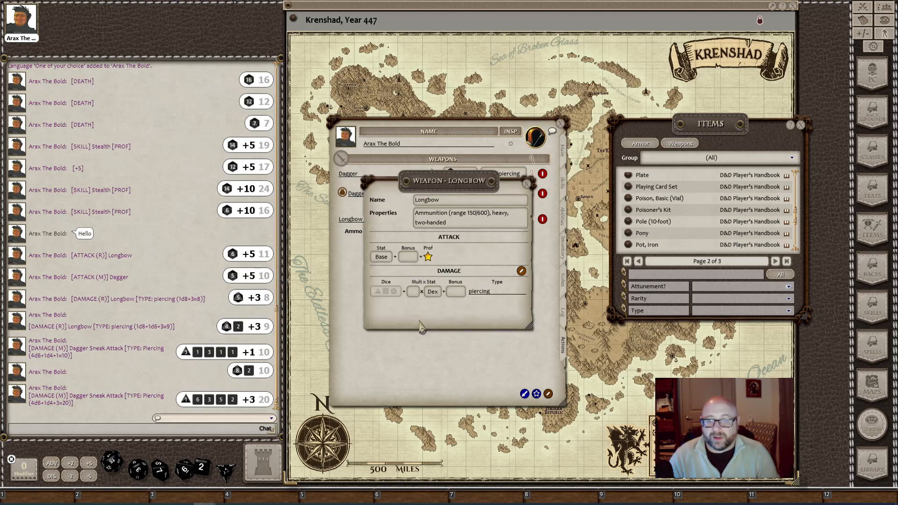
pyautogui.moveTo(185, 469); pyautogui.dragTo(393, 294)
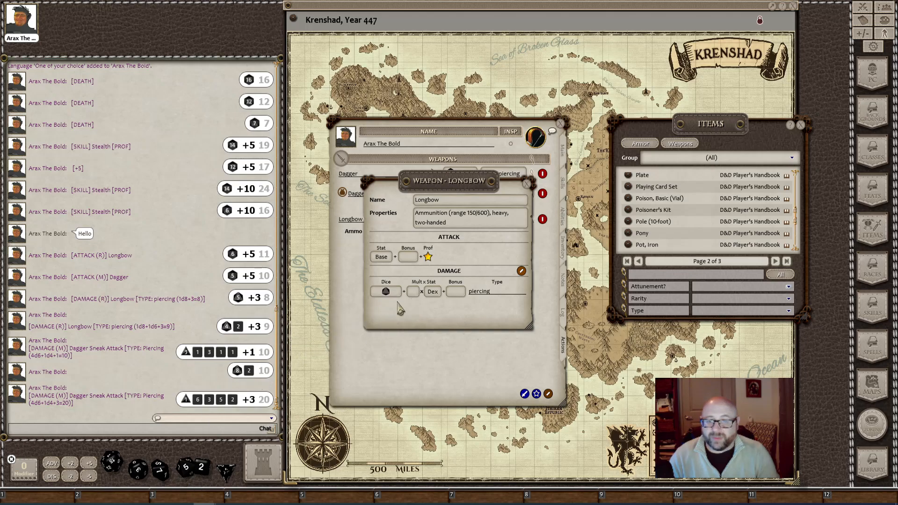
pyautogui.click(527, 184)
pyautogui.moveTo(500, 219); pyautogui.dragTo(182, 233)
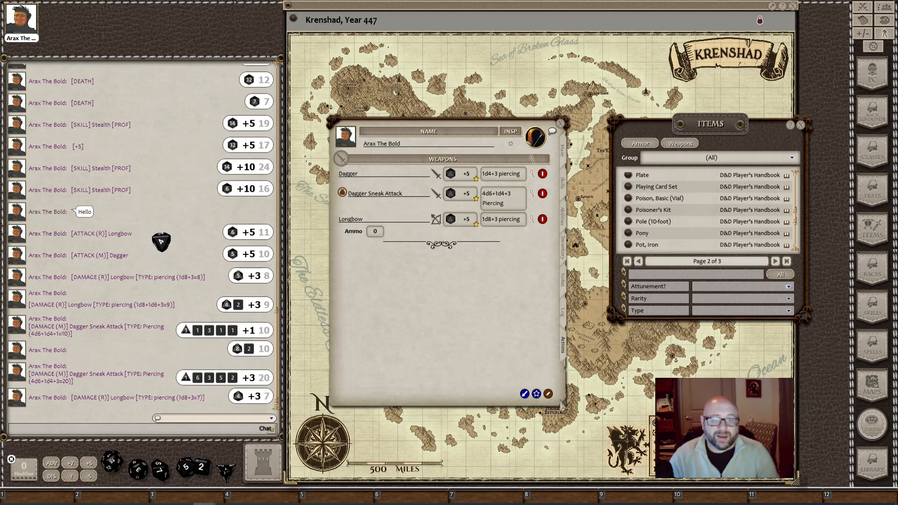
# - Add a new spell entry to the actions page and delete it again
pyautogui.click(536, 394)
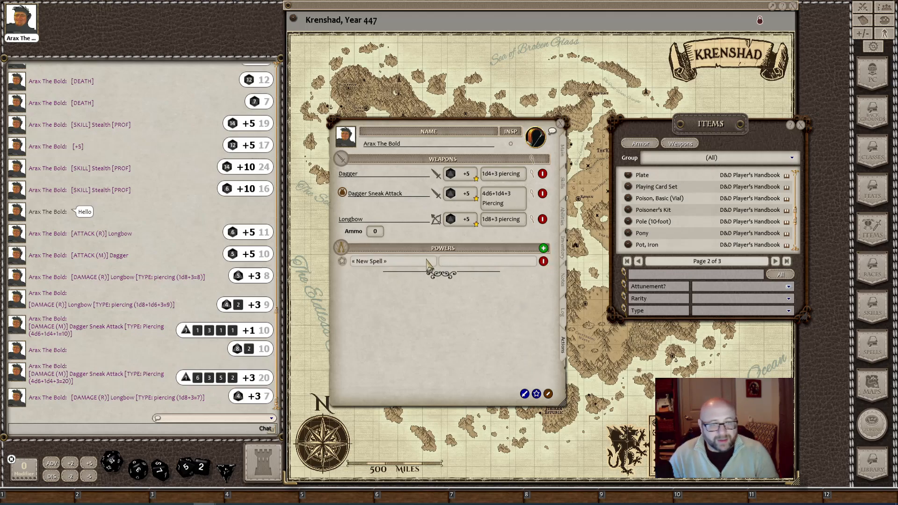
pyautogui.click(543, 262)
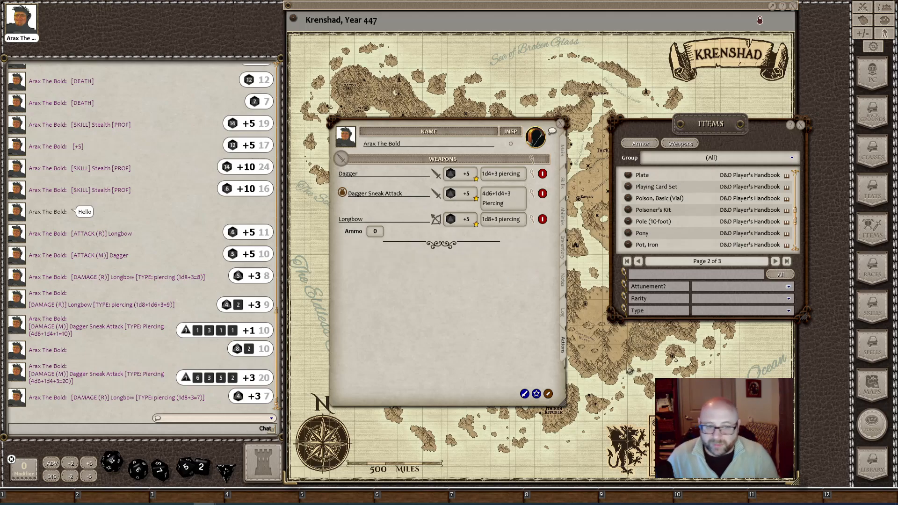
# - Open the spell library beside the character sheet and filter it to level 0 spells
pyautogui.click(877, 355)
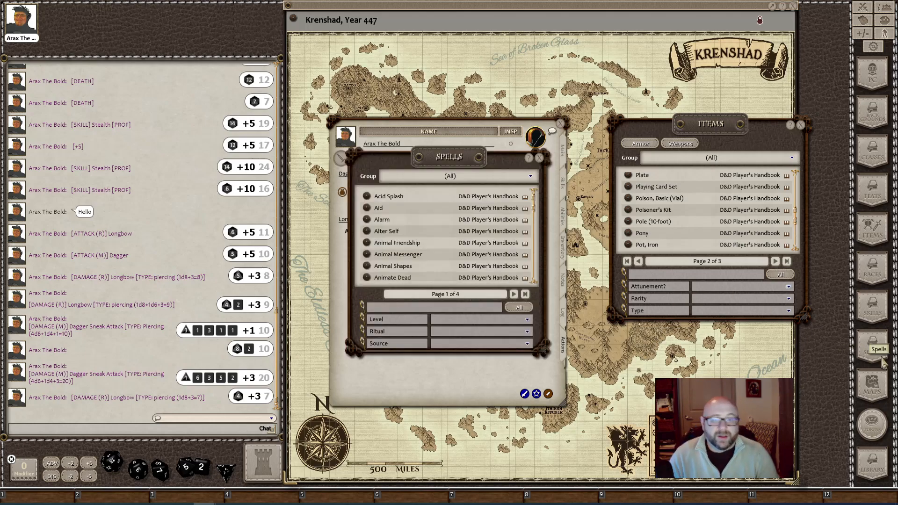
pyautogui.moveTo(428, 152); pyautogui.dragTo(699, 124)
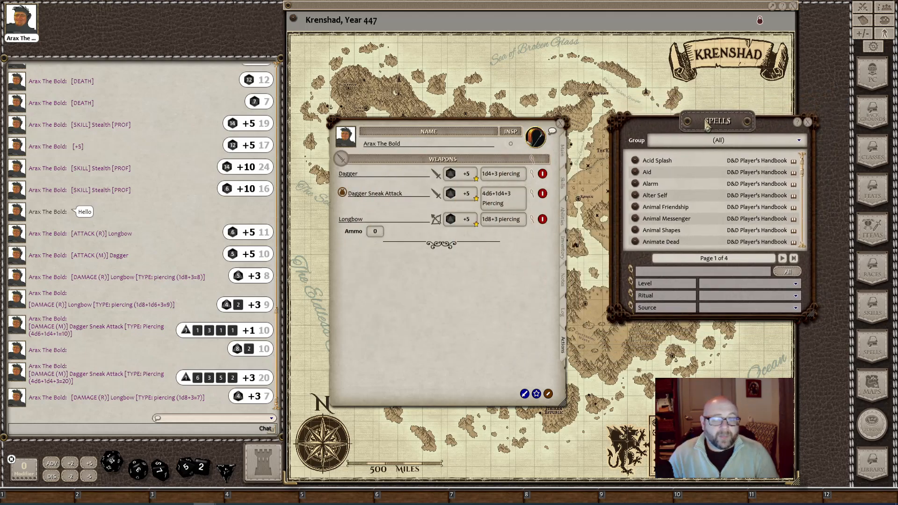
pyautogui.click(722, 288)
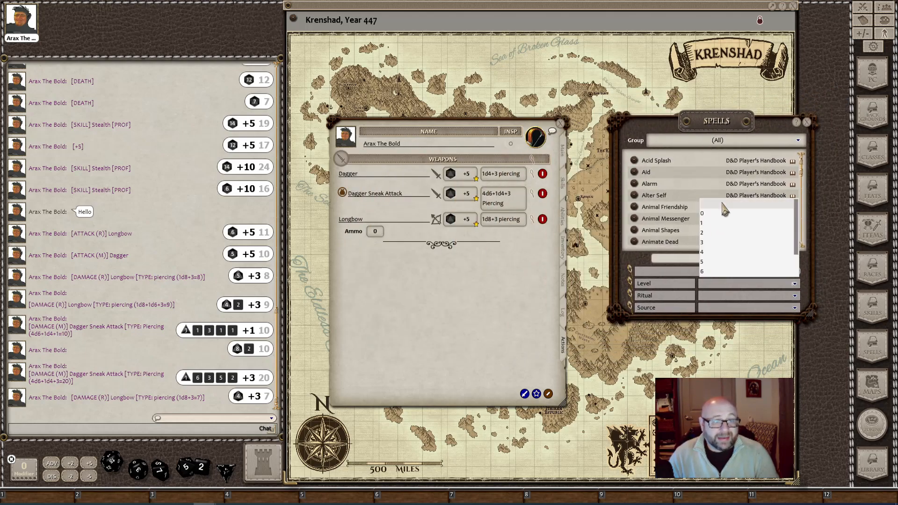
pyautogui.click(708, 215)
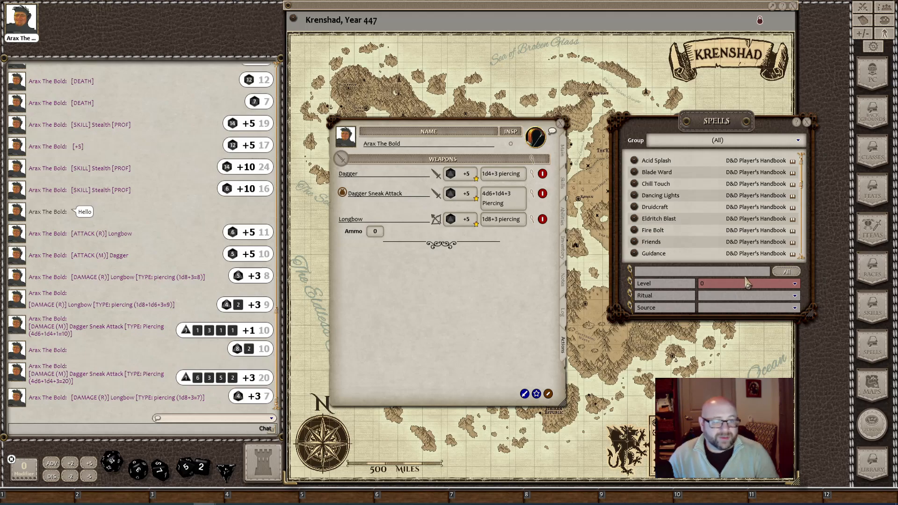
# - Filter the spell library by source Ranger and change the level filter to 1
pyautogui.click(739, 300)
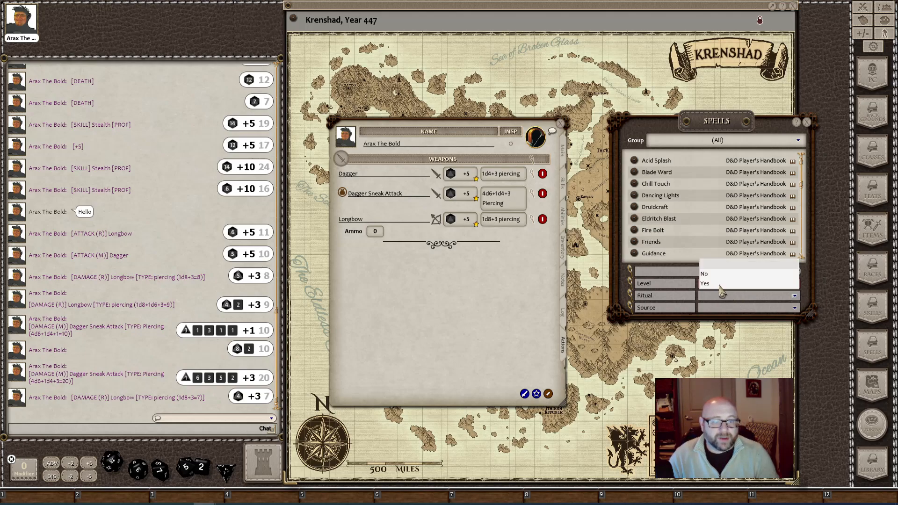
pyautogui.click(712, 310)
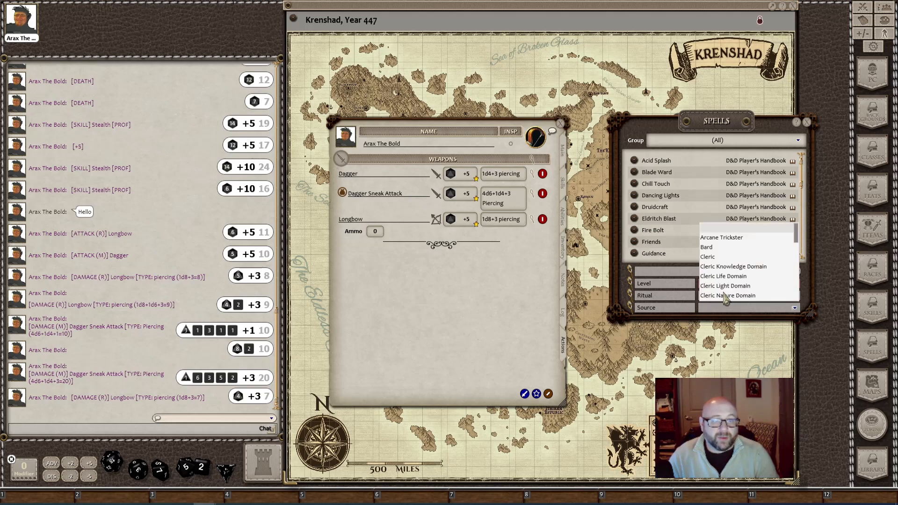
pyautogui.scroll(-8, 722, 255)
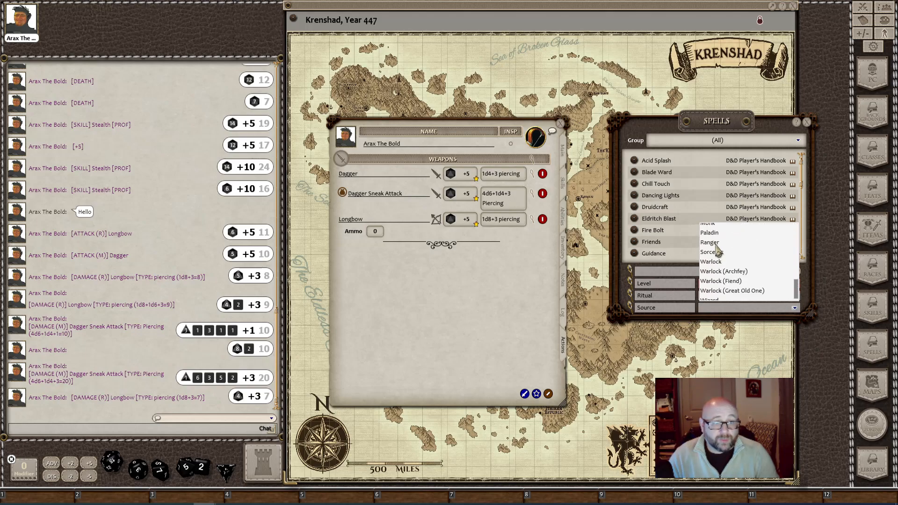
pyautogui.click(715, 243)
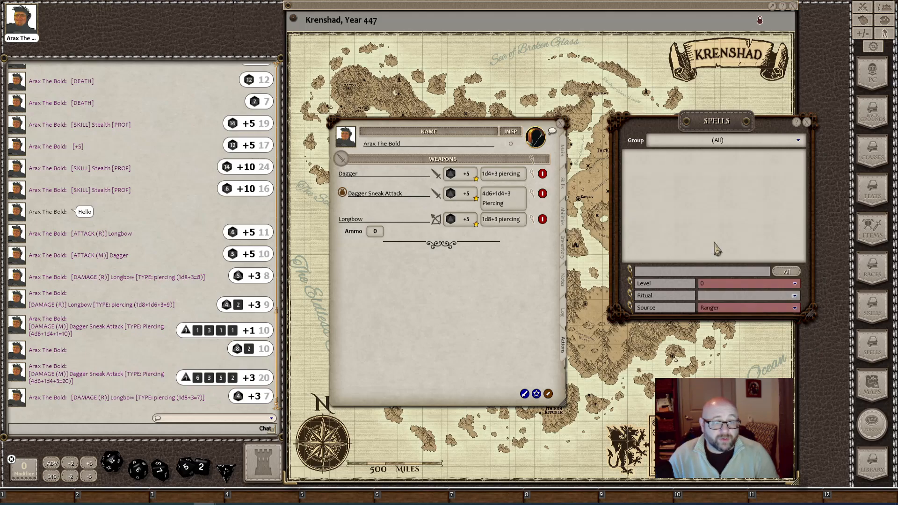
pyautogui.click(731, 288)
pyautogui.click(708, 228)
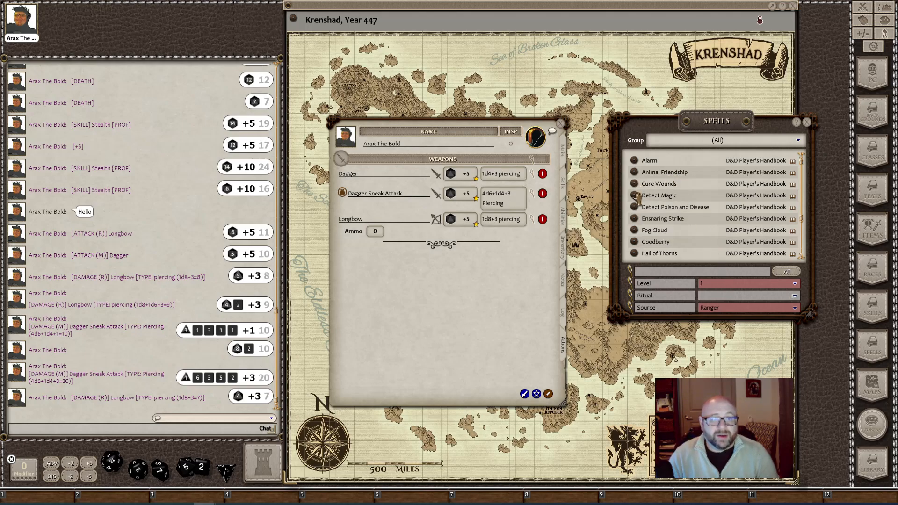
# - Add Animal Friendship, Goodberry and Hunter's Mark from the library to the character's actions page
pyautogui.moveTo(634, 173); pyautogui.dragTo(414, 269)
pyautogui.scroll(-1, 705, 251)
pyautogui.moveTo(635, 227); pyautogui.dragTo(512, 318)
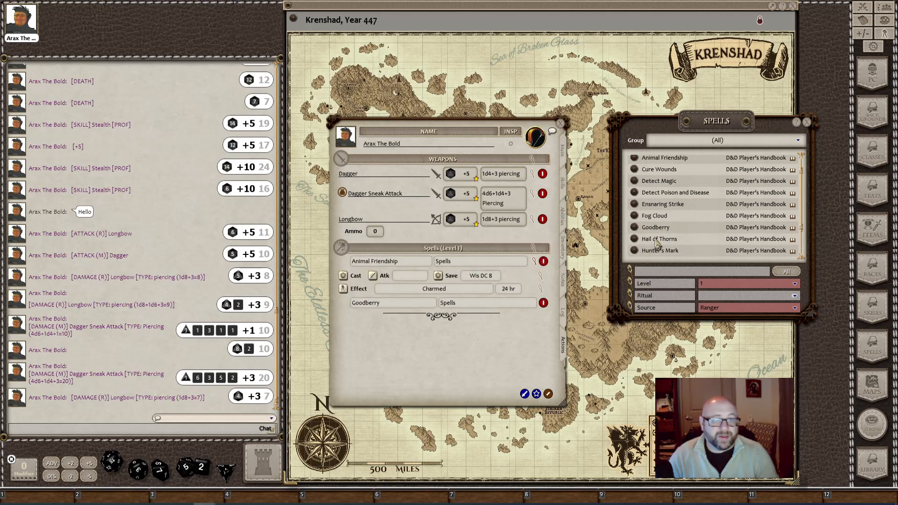
pyautogui.scroll(-3, 663, 235)
pyautogui.moveTo(635, 217); pyautogui.dragTo(454, 344)
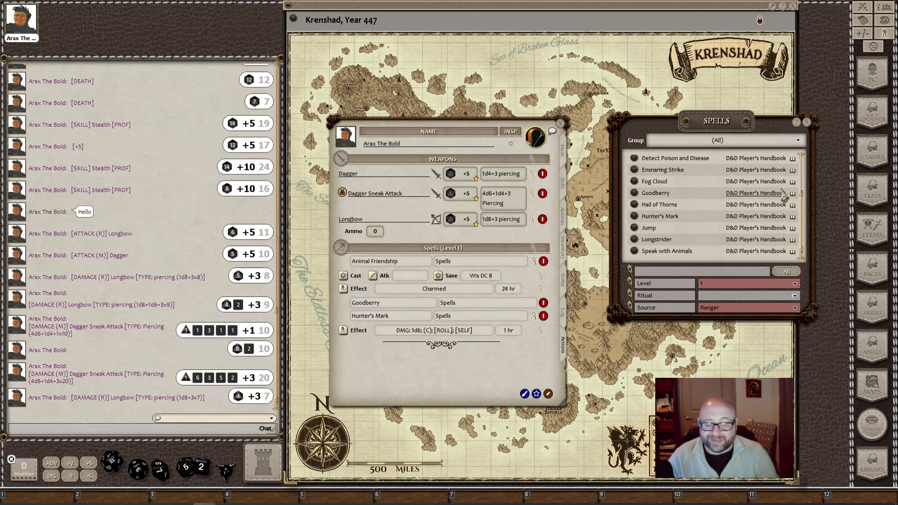
# - Replace Animal Friendship with Speak with Animals on the actions page and close the library lists
pyautogui.click(543, 261)
pyautogui.moveTo(632, 251); pyautogui.dragTo(490, 372)
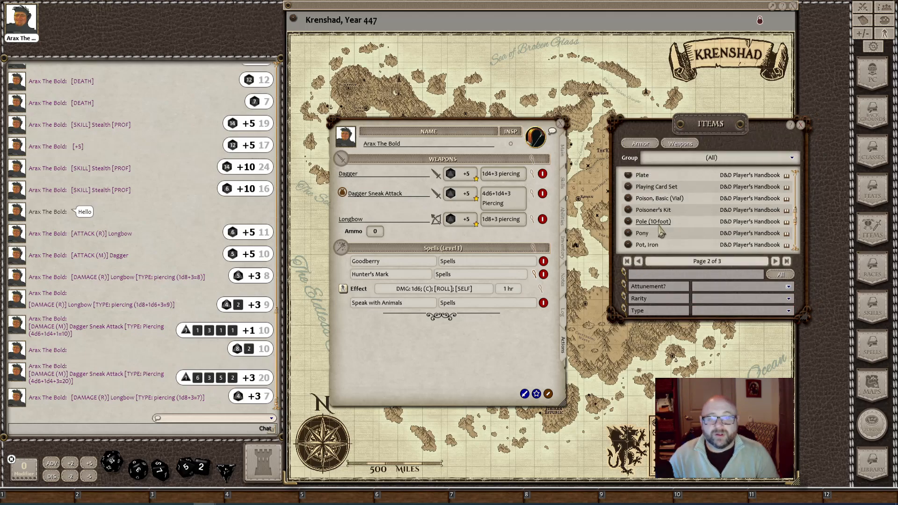
pyautogui.click(806, 123)
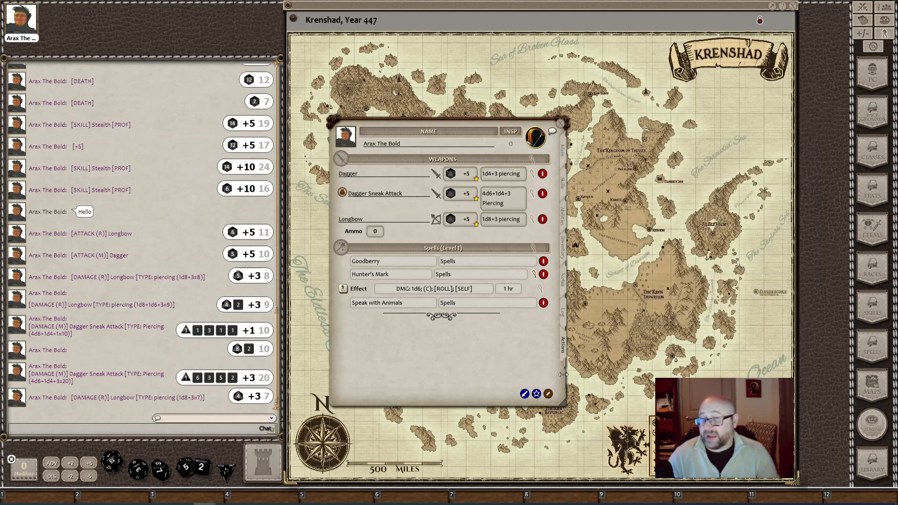
# - Finish editing the actions list and collapse the Hunter's Mark spell details
pyautogui.click(548, 394)
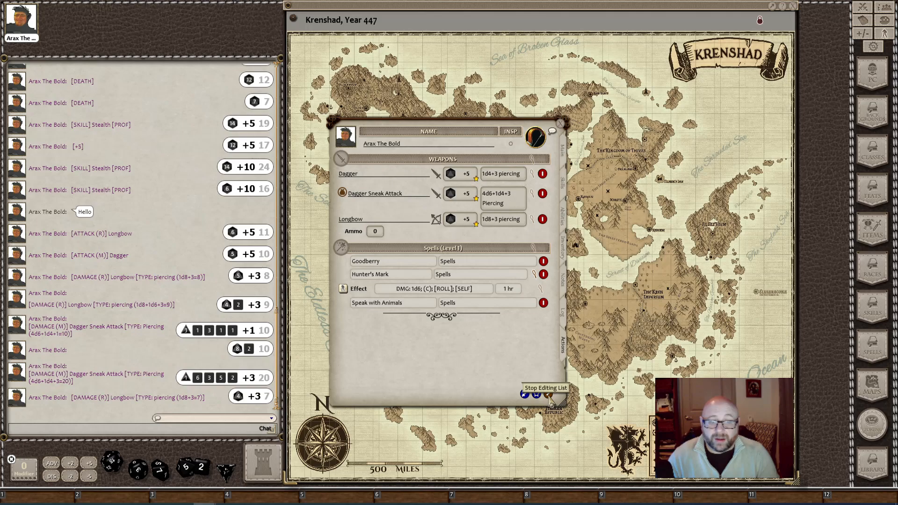
pyautogui.click(534, 274)
pyautogui.click(535, 275)
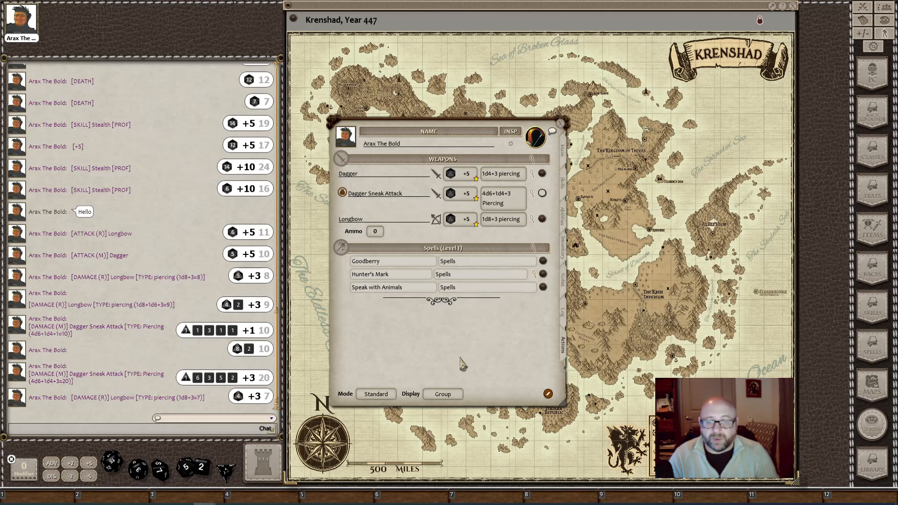
# - Mark Goodberry, Hunter's Mark and Speak with Animals as prepared in Preparation mode, and return to Standard mode
pyautogui.click(370, 396)
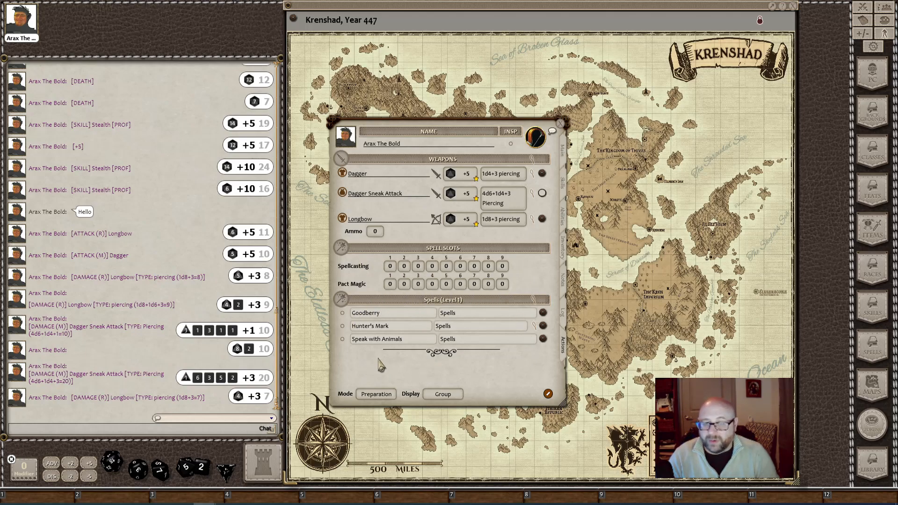
pyautogui.click(342, 313)
pyautogui.click(342, 326)
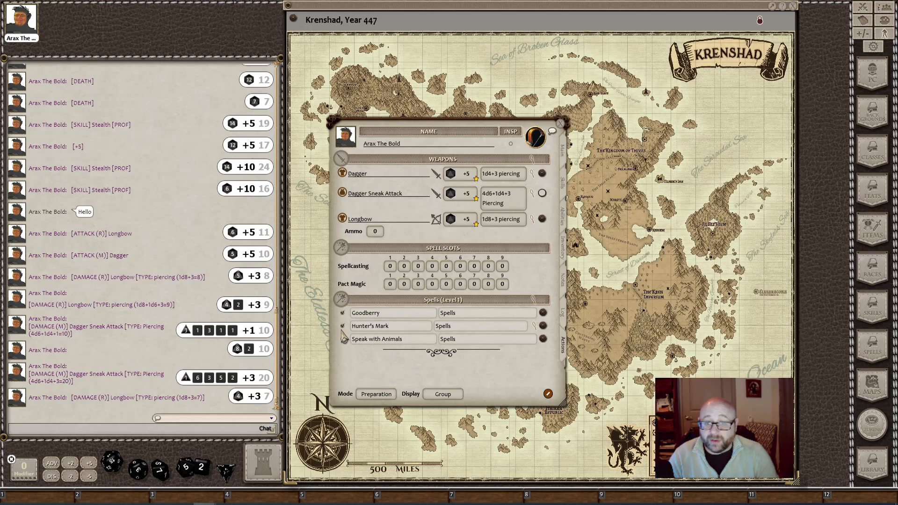
pyautogui.click(342, 339)
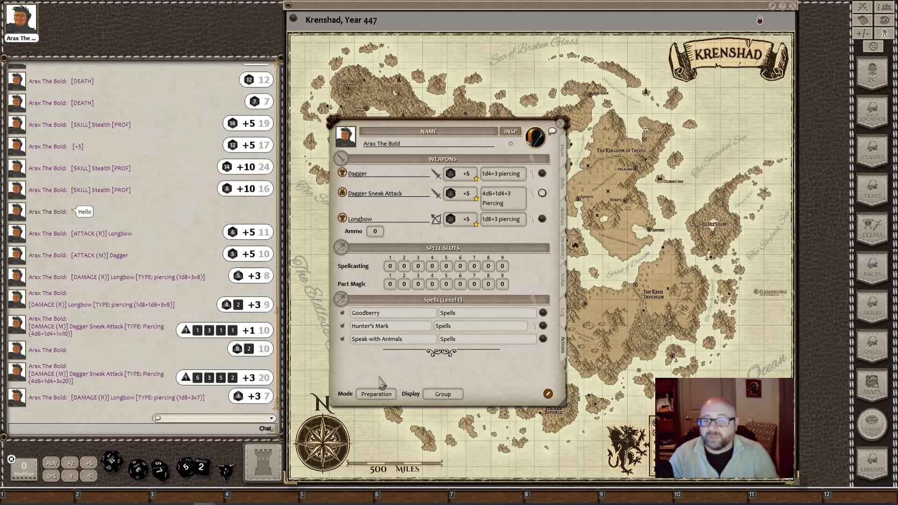
pyautogui.click(375, 394)
pyautogui.click(376, 395)
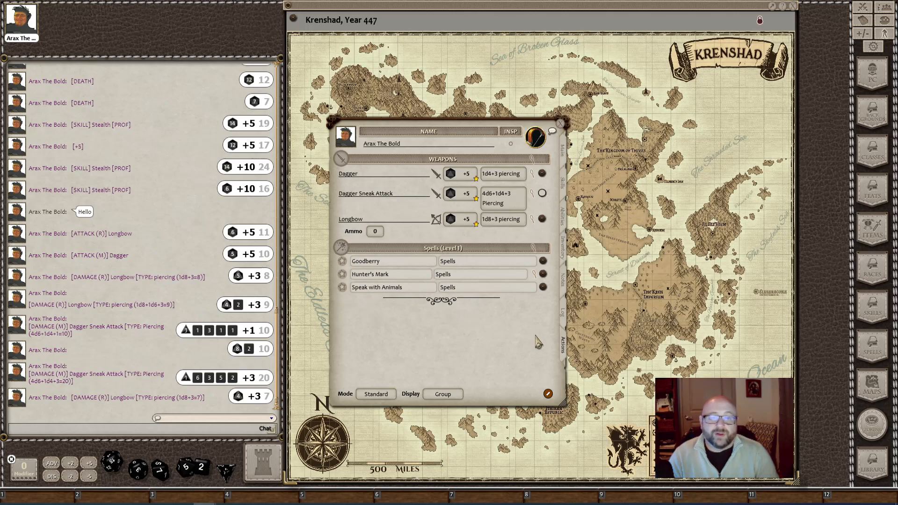
# - Read the Hunter's Mark description, close it, and try to apply the spell's effect from its expanded details
pyautogui.click(542, 274)
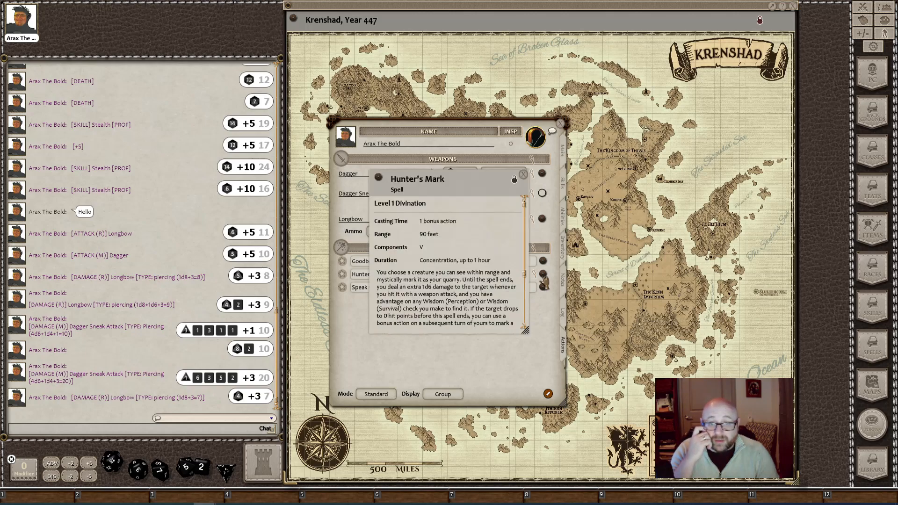
pyautogui.click(523, 175)
pyautogui.click(534, 274)
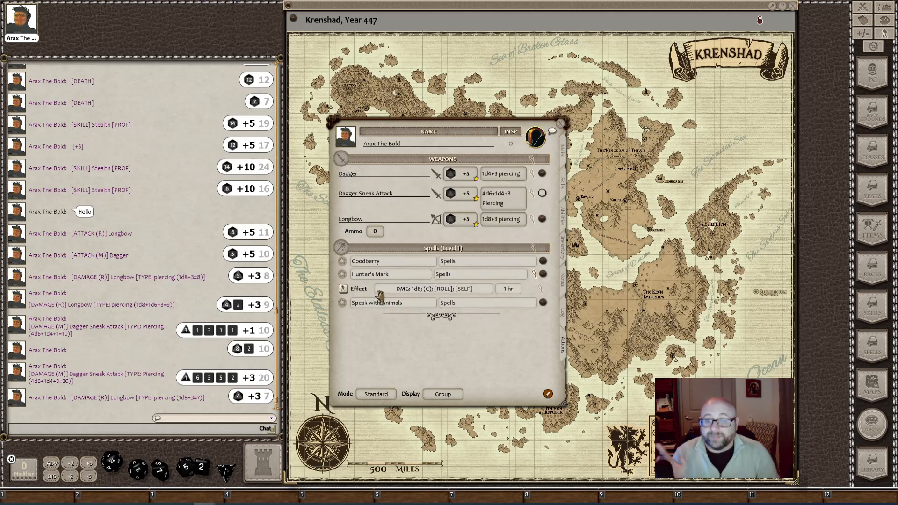
pyautogui.click(343, 290)
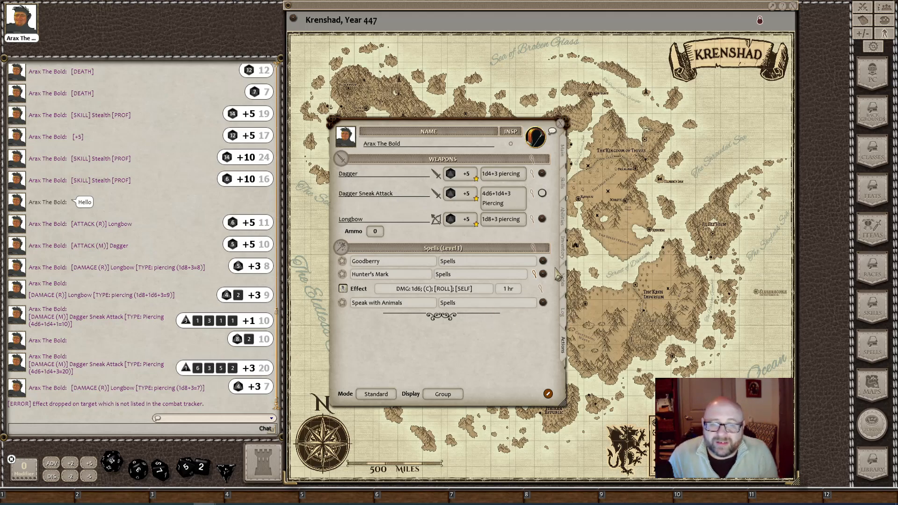
# - Open the Goodberry spell description, read it through and close it
pyautogui.click(543, 260)
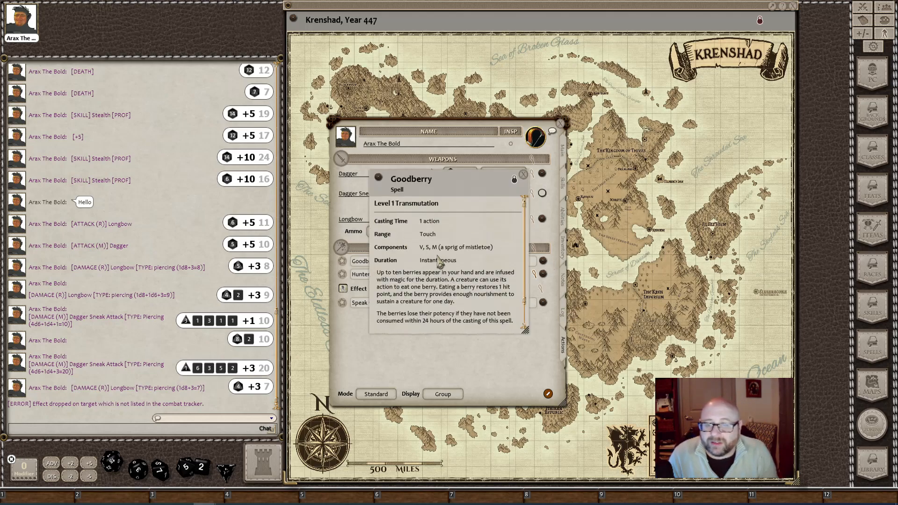
pyautogui.scroll(-1, 443, 265)
pyautogui.scroll(1, 443, 264)
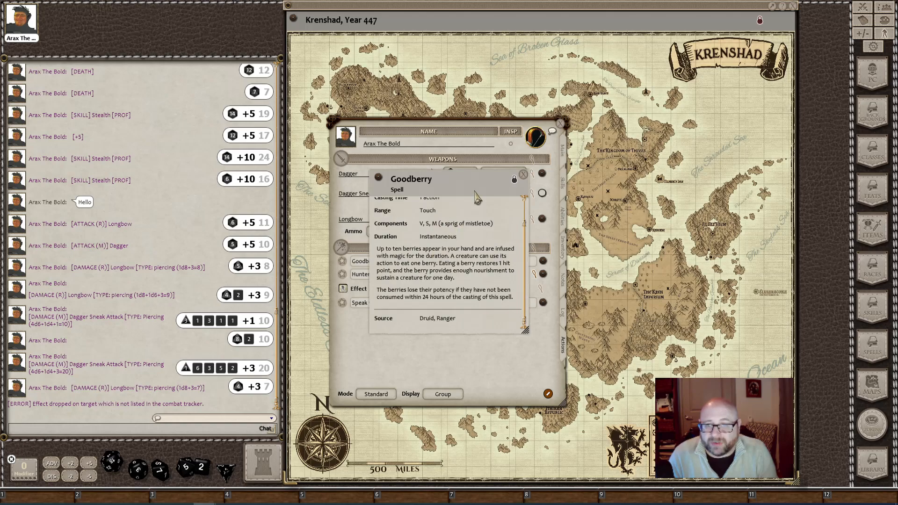
pyautogui.click(523, 175)
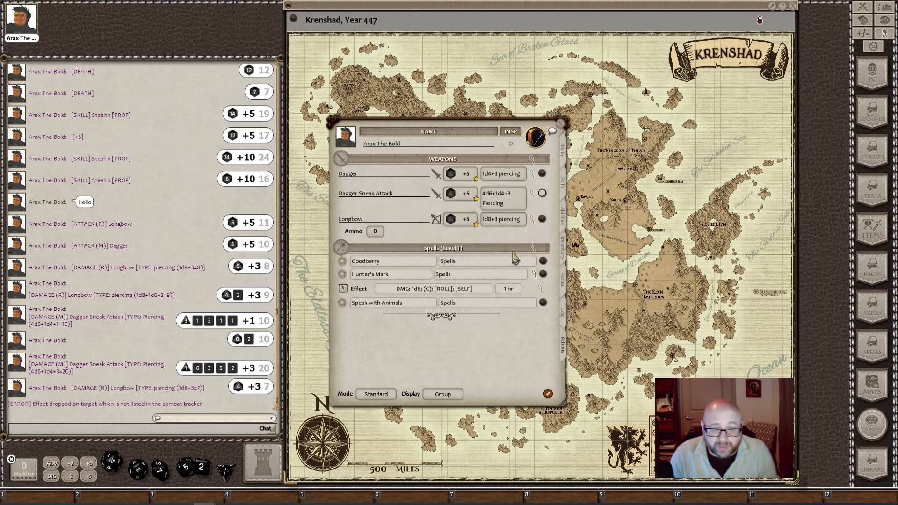
# - Collapse the Hunter's Mark details, review the Spells power group settings and close them
pyautogui.click(534, 276)
pyautogui.click(533, 251)
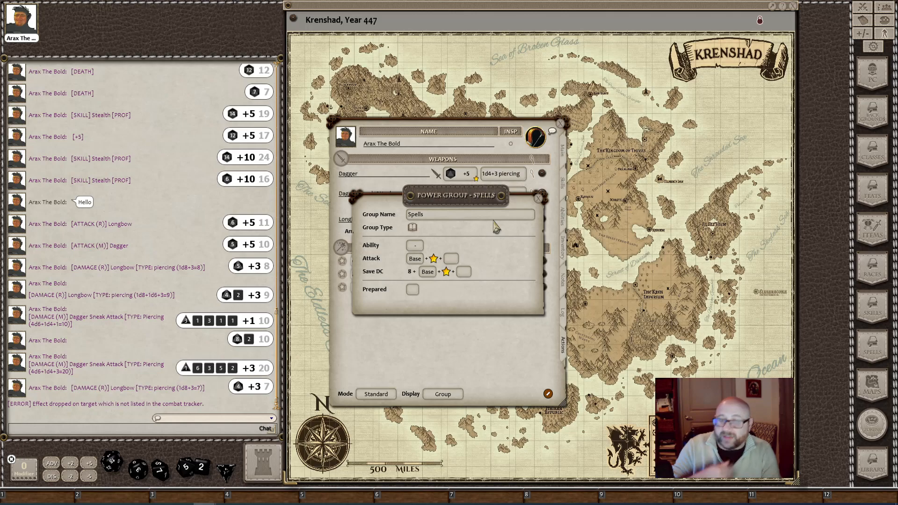
pyautogui.click(540, 200)
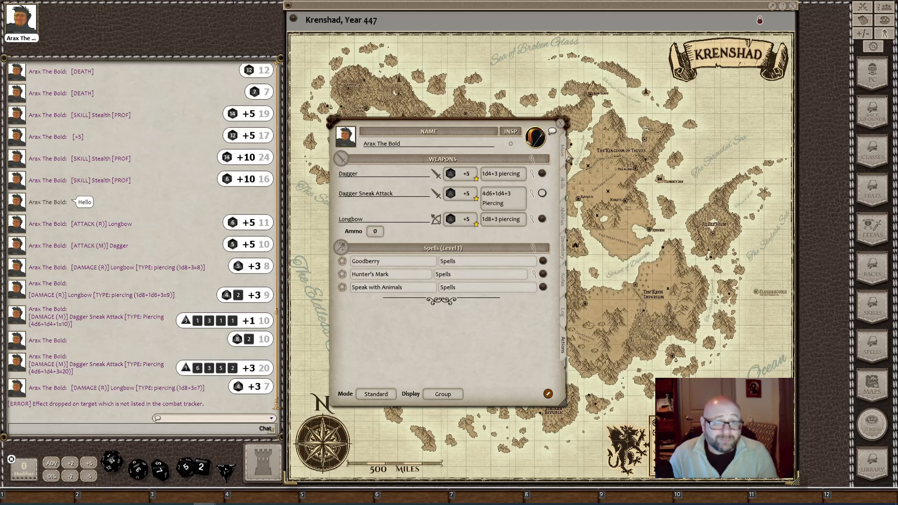
# - Add a second Ranger level to the character's main page from the class library
pyautogui.click(565, 155)
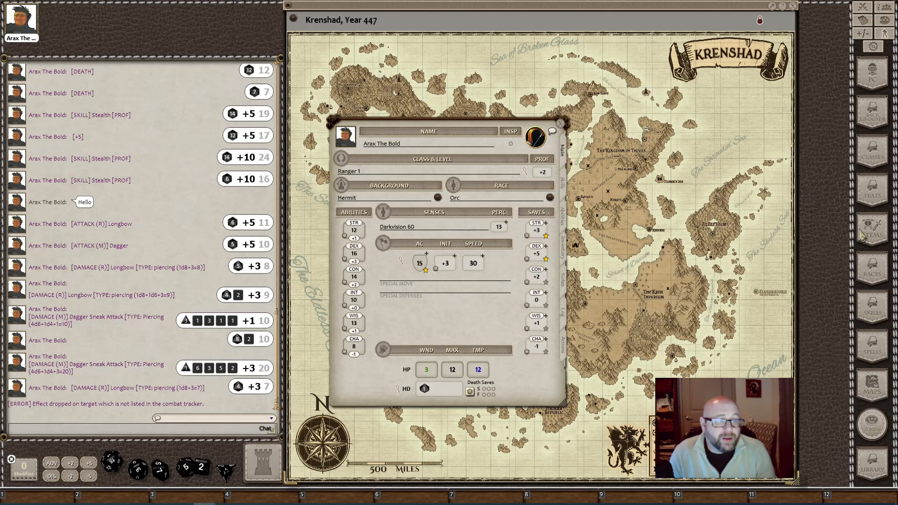
pyautogui.click(873, 151)
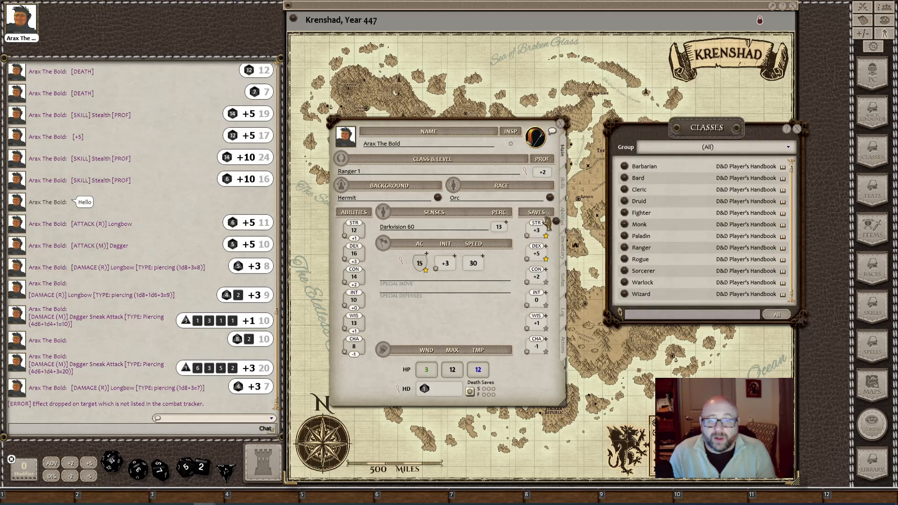
pyautogui.moveTo(505, 196); pyautogui.dragTo(474, 175)
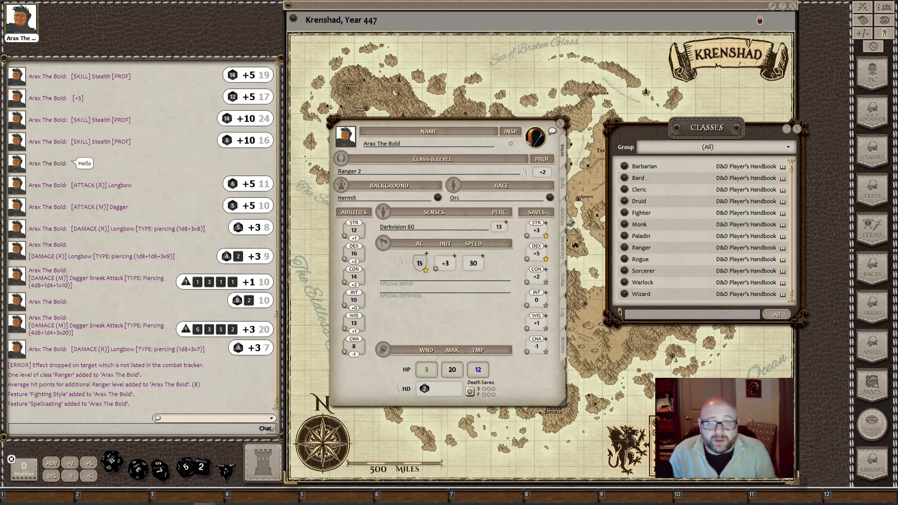
# - Add the Sharpshooter feat from the feat library to the character's abilities page
pyautogui.click(565, 220)
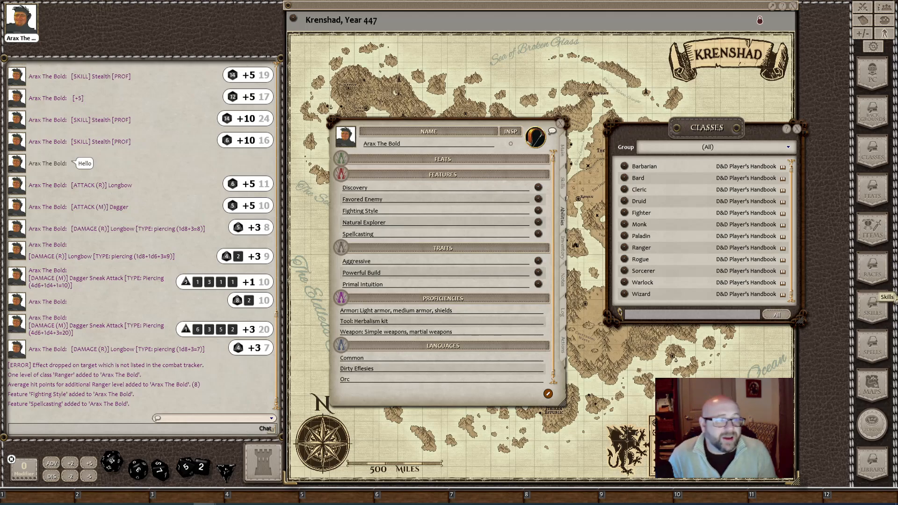
pyautogui.click(869, 194)
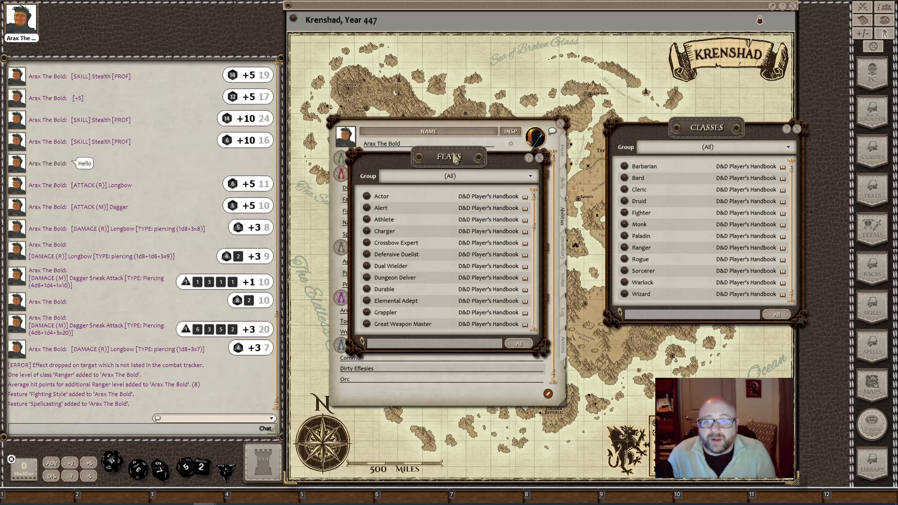
pyautogui.moveTo(447, 160); pyautogui.dragTo(690, 120)
pyautogui.scroll(-1, 669, 267)
pyautogui.scroll(-2, 670, 267)
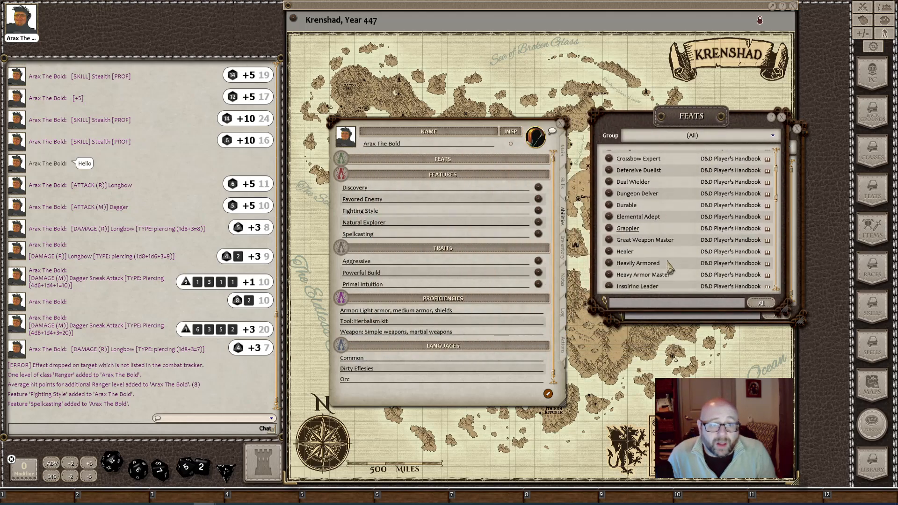
pyautogui.scroll(-3, 670, 267)
pyautogui.scroll(-10, 672, 268)
pyautogui.scroll(-4, 671, 267)
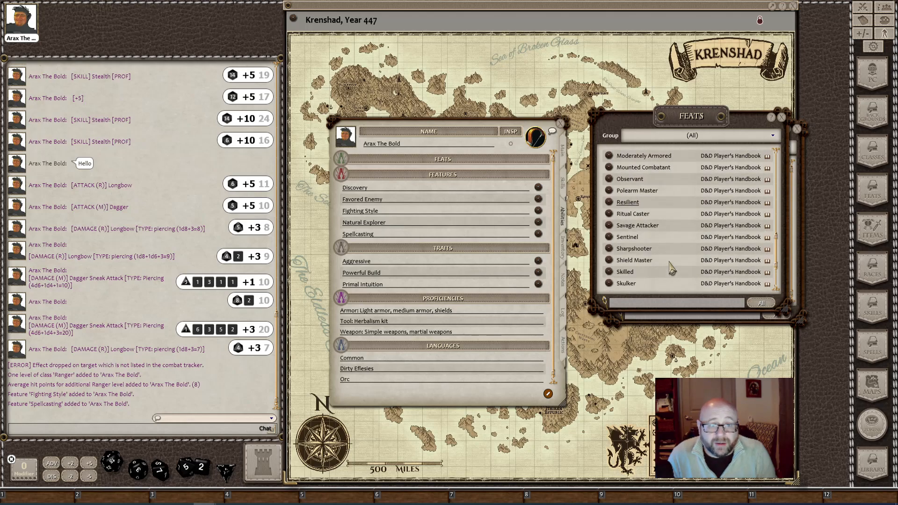
pyautogui.moveTo(617, 250); pyautogui.dragTo(450, 177)
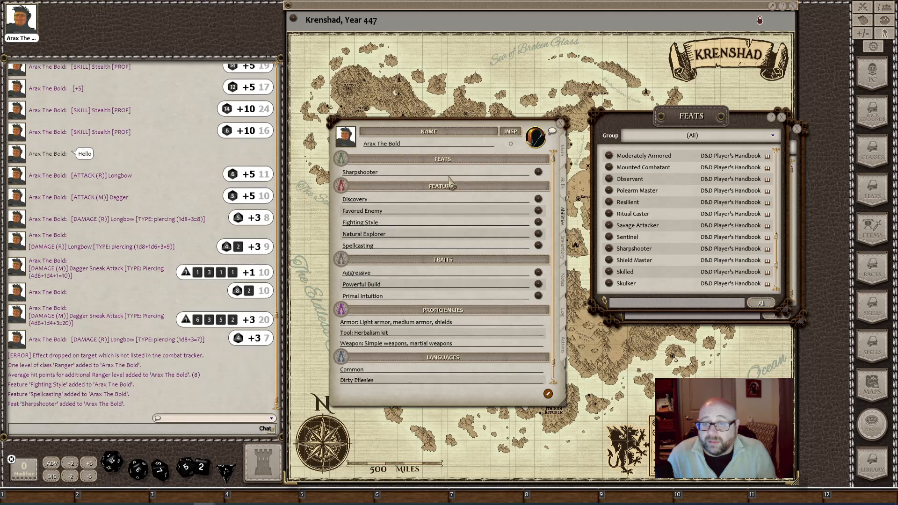
# - Close the feat and class libraries, return to the character's main page and move the sheet aside on the desktop
pyautogui.click(396, 173)
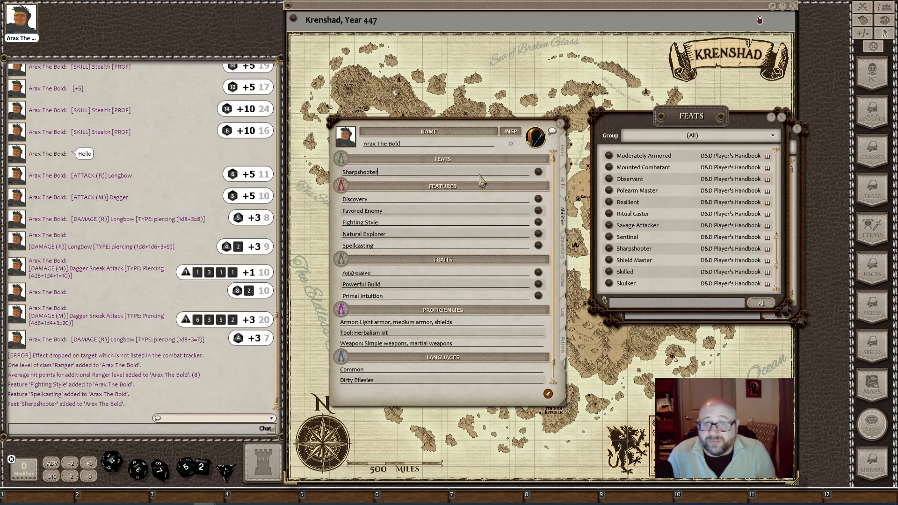
pyautogui.scroll(-1, 486, 304)
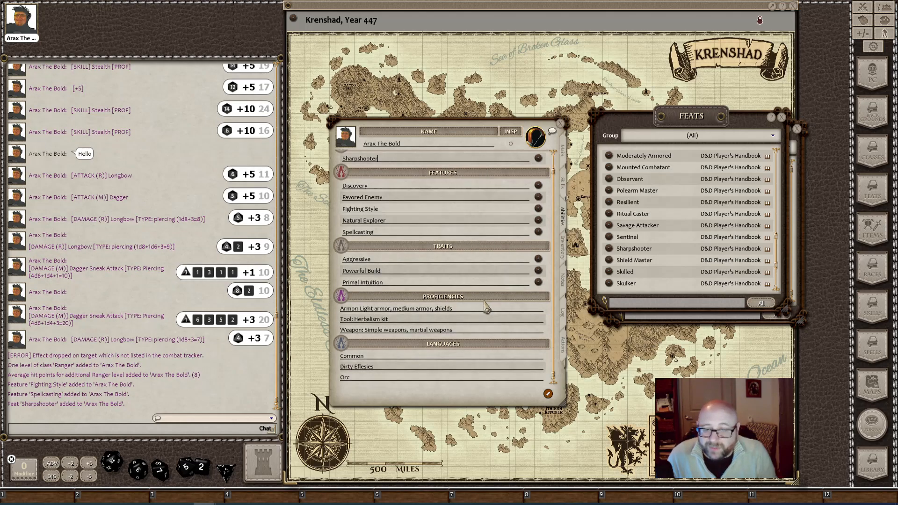
pyautogui.click(781, 118)
pyautogui.click(566, 152)
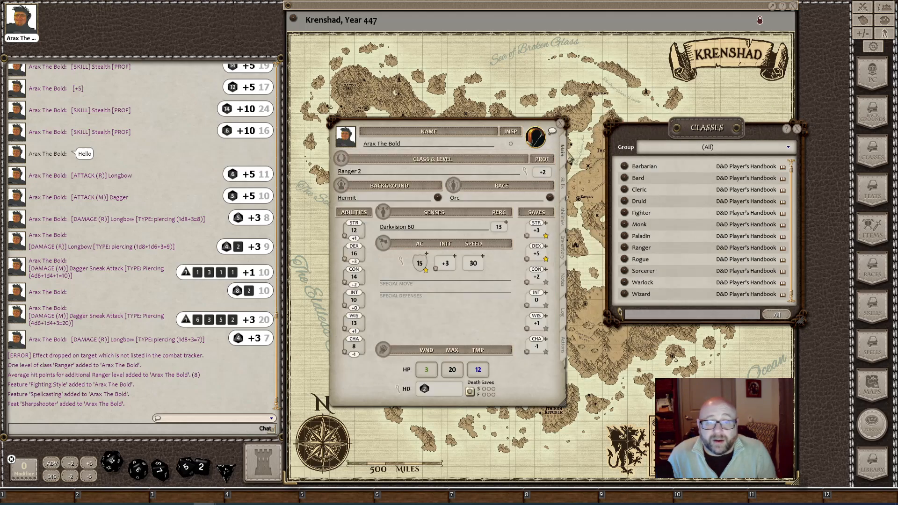
pyautogui.click(798, 130)
pyautogui.moveTo(463, 133); pyautogui.dragTo(735, 56)
pyautogui.click(555, 215)
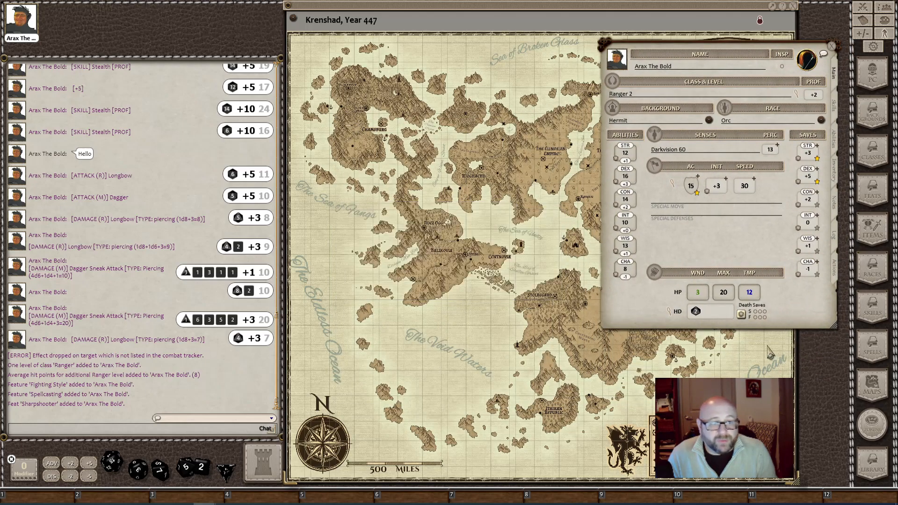
# - Switch to the GM window and add Arax The Bold from the character selection list to the combat tracker
pyautogui.rightClick(813, 373)
pyautogui.click(849, 371)
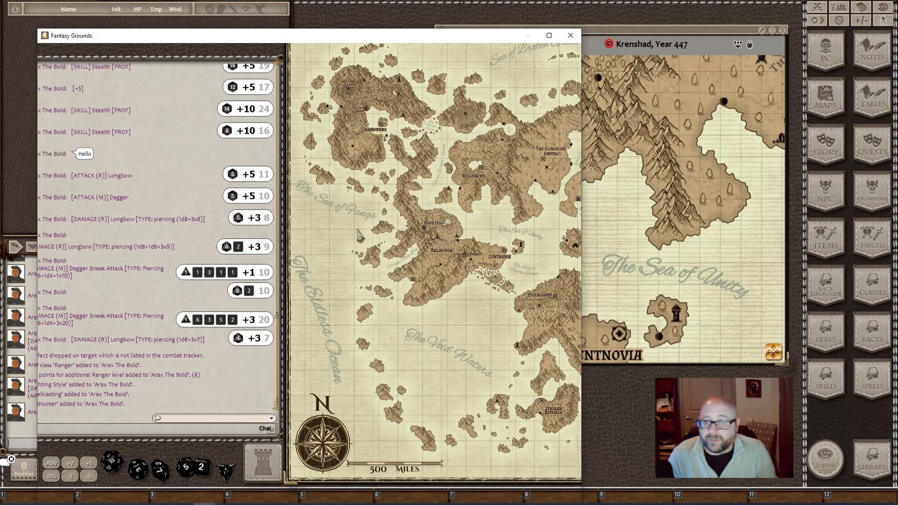
pyautogui.click(780, 167)
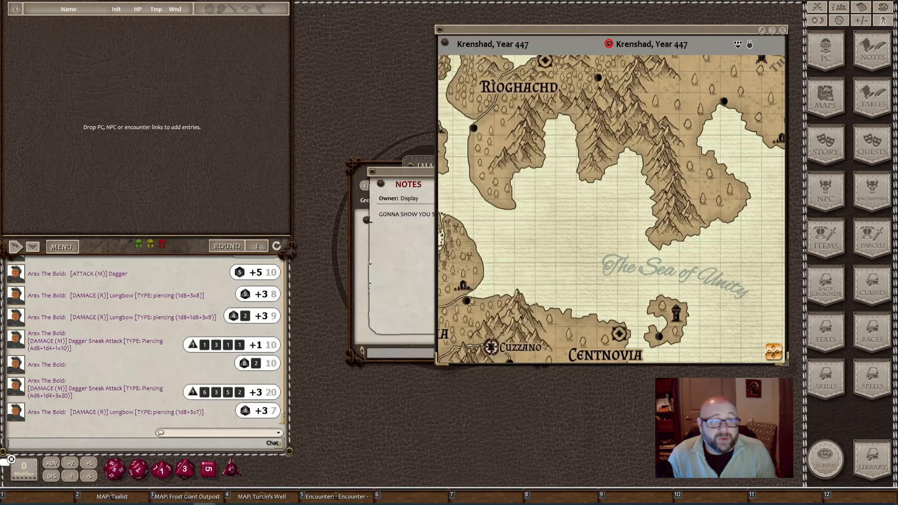
pyautogui.click(826, 191)
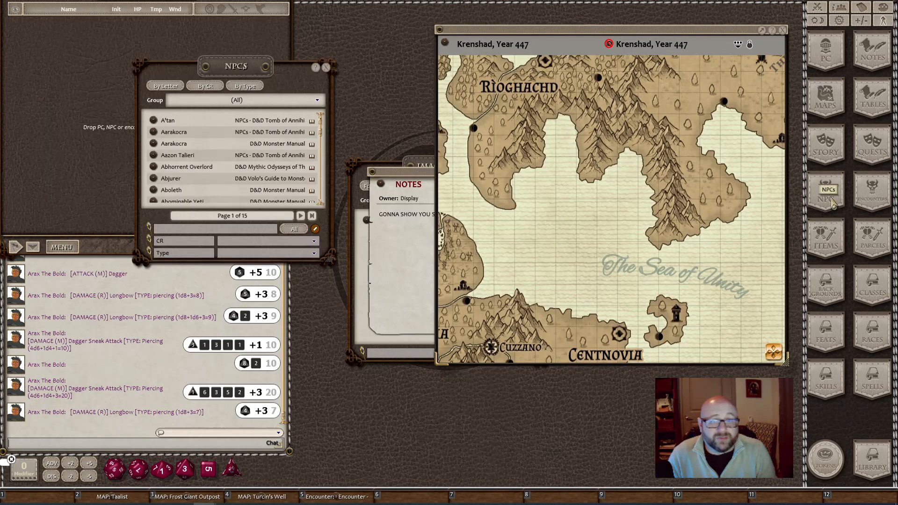
pyautogui.click(825, 51)
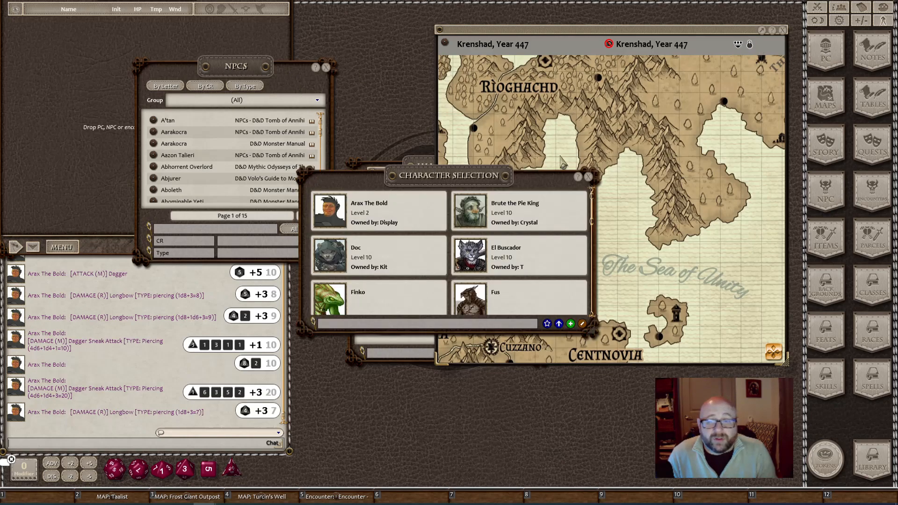
pyautogui.moveTo(416, 215); pyautogui.dragTo(39, 51)
# - Filter the NPC list for "Dragon", add the Ancient Red Dragon to the combat tracker and close the NPC and character lists
pyautogui.moveTo(247, 73); pyautogui.dragTo(655, 70)
pyautogui.click(620, 226)
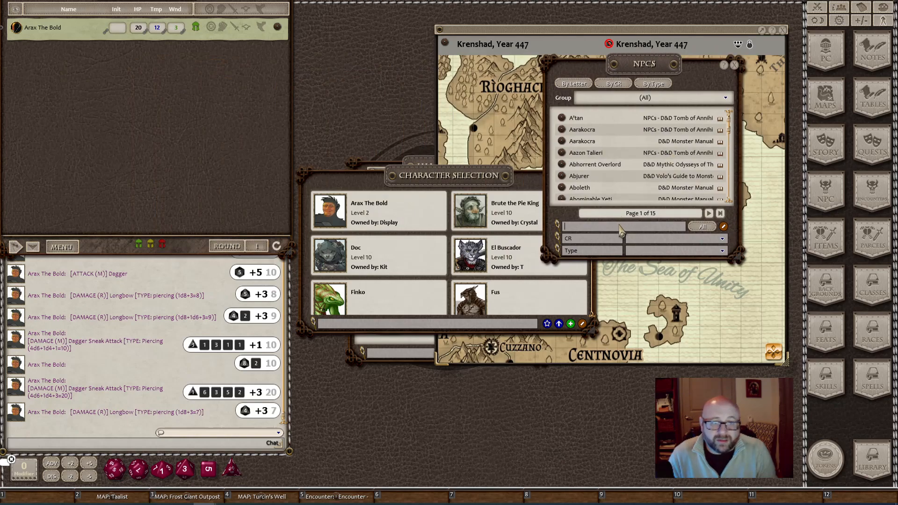
pyautogui.write('Dragon')
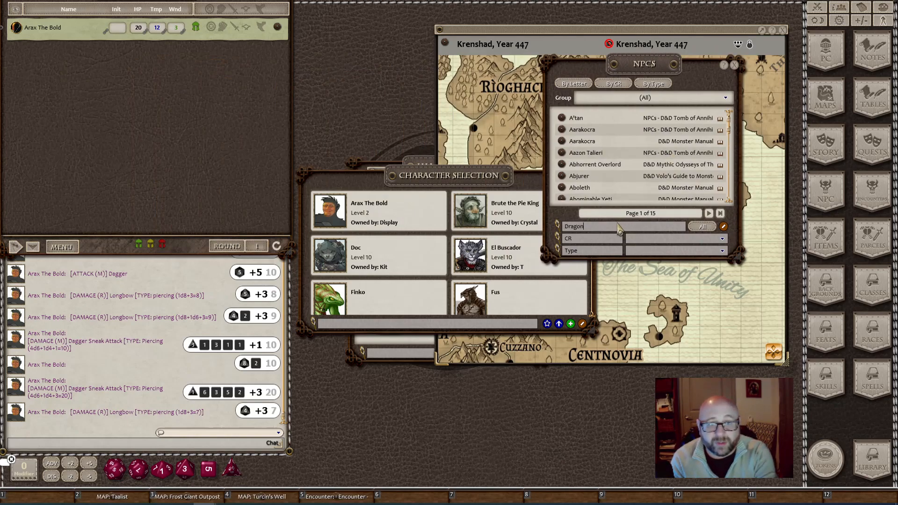
pyautogui.press('Return')
pyautogui.scroll(-3, 616, 201)
pyautogui.scroll(-3, 616, 201)
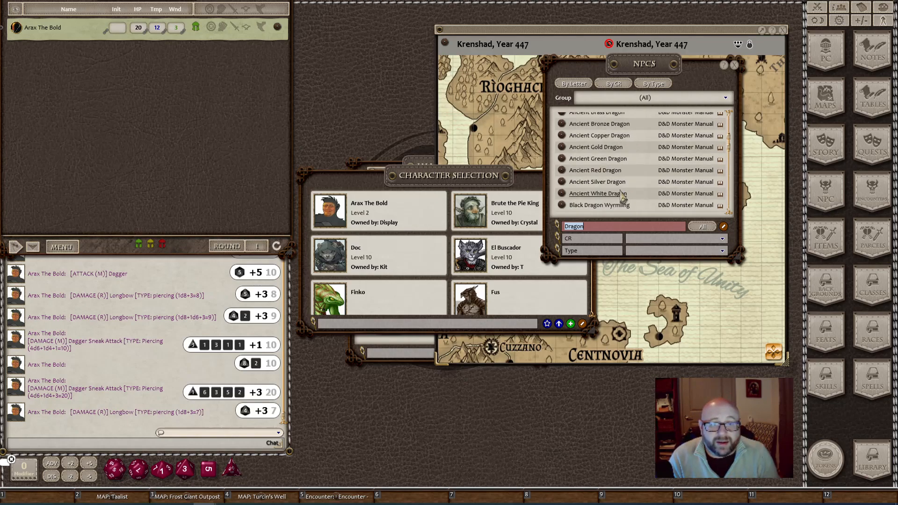
pyautogui.moveTo(192, 116); pyautogui.dragTo(172, 117)
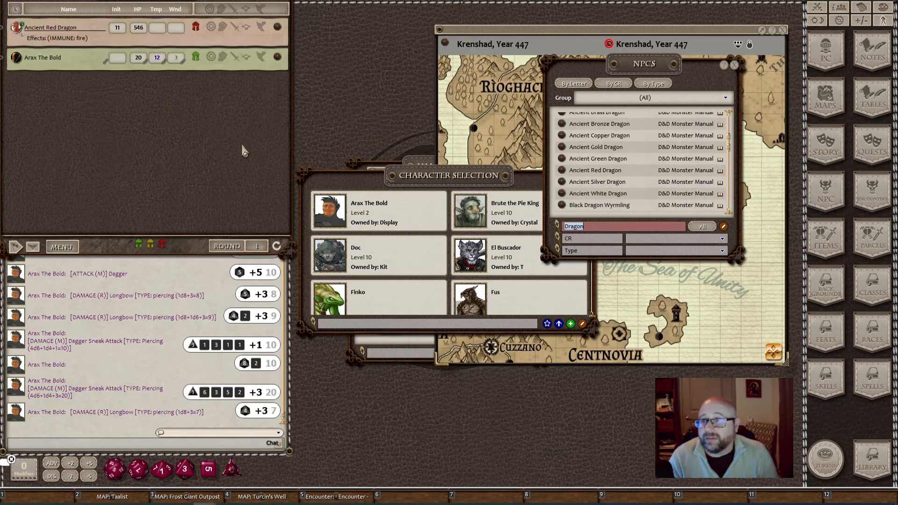
pyautogui.click(734, 66)
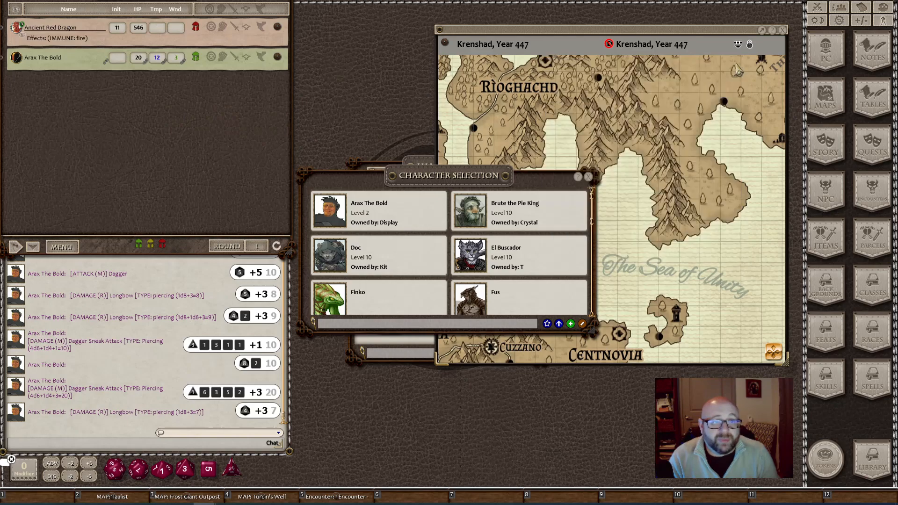
pyautogui.click(590, 176)
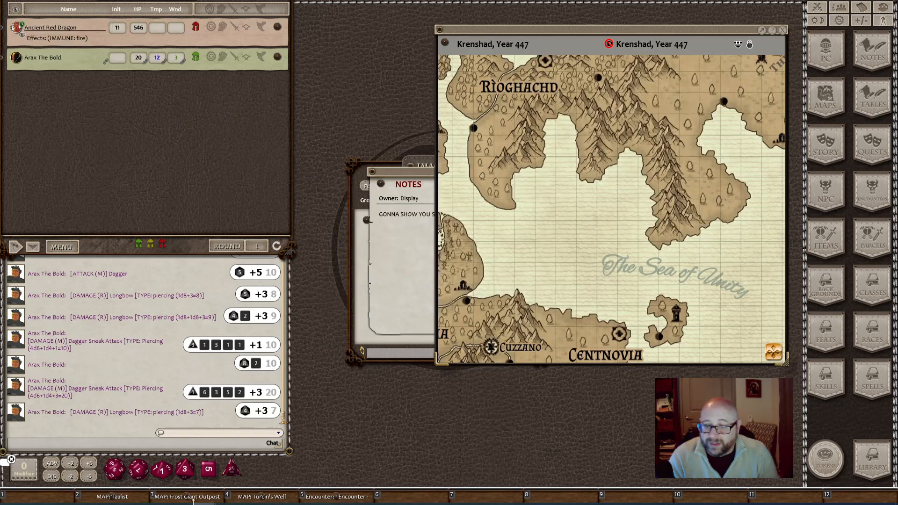
# - Switch back to the player's window, maximise it and open the combat tracker
pyautogui.moveTo(194, 501)
pyautogui.click(254, 491)
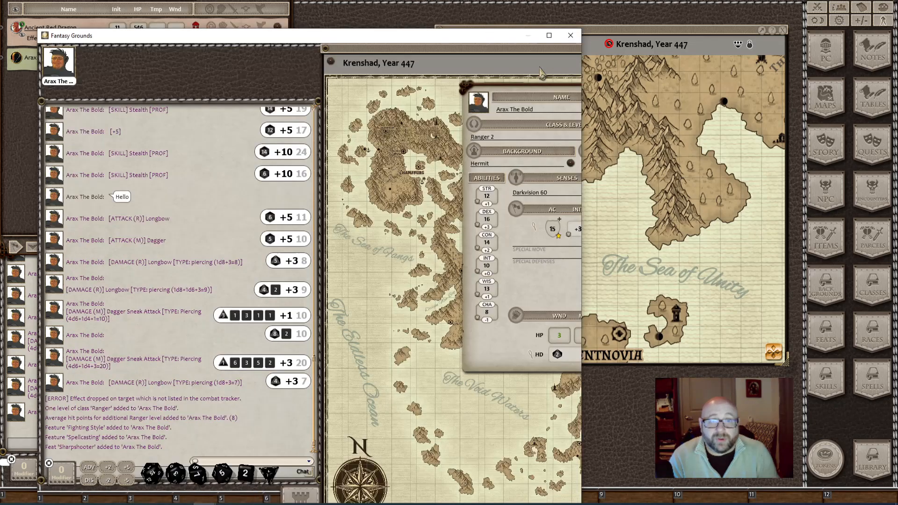
pyautogui.click(549, 36)
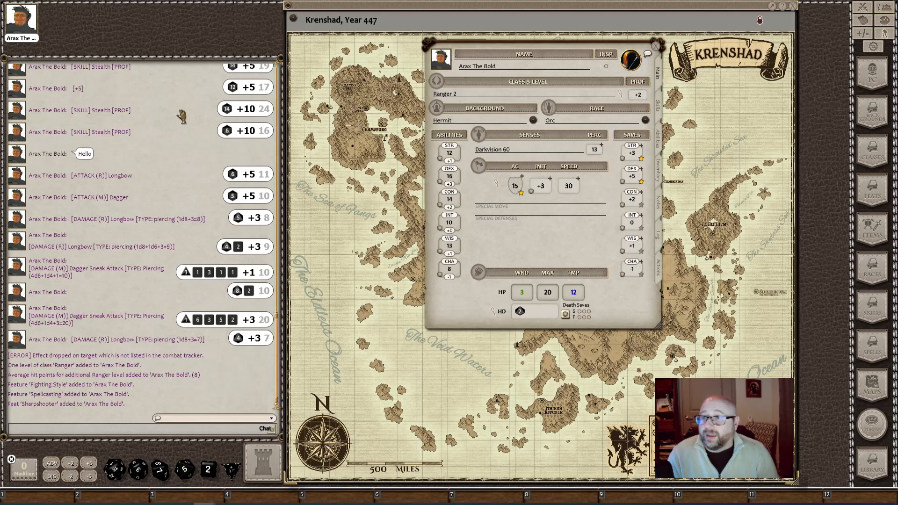
pyautogui.click(863, 7)
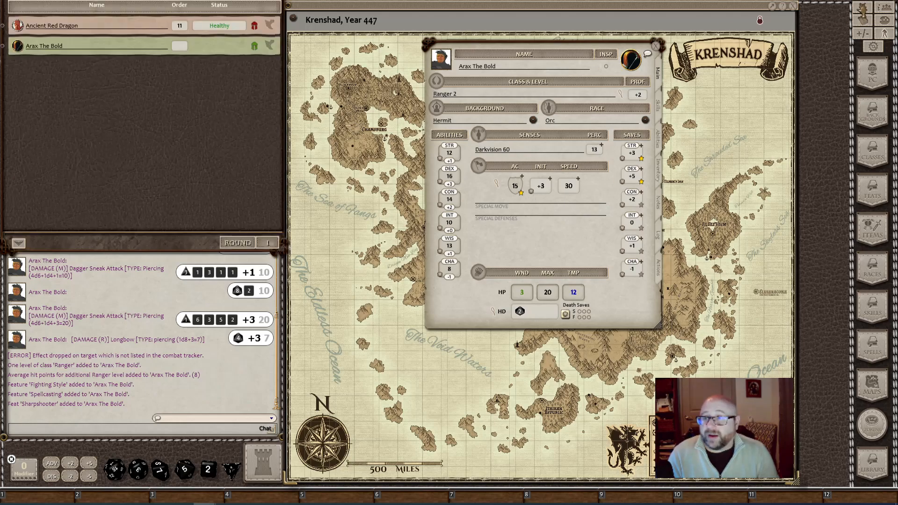
pyautogui.click(863, 7)
pyautogui.click(863, 7)
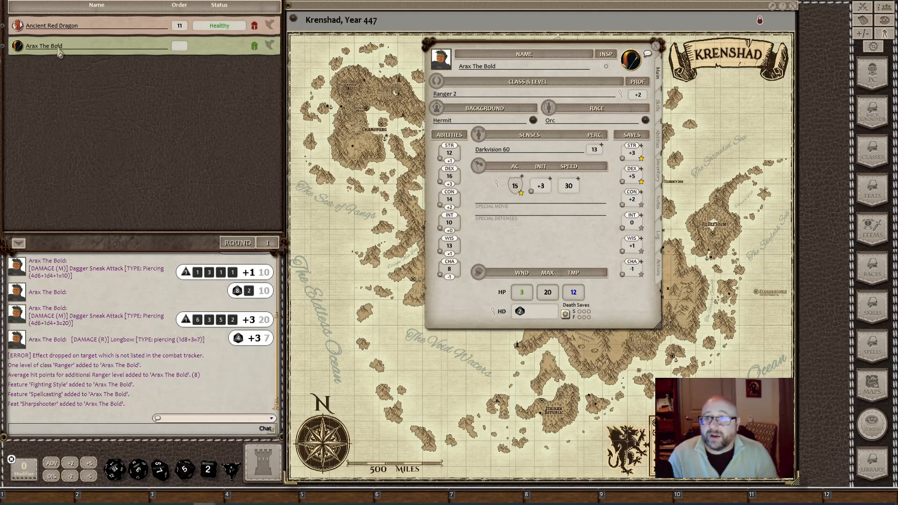
# - Roll the character's initiative and clear the wounds value, moving the sheet off the map
pyautogui.doubleClick(531, 192)
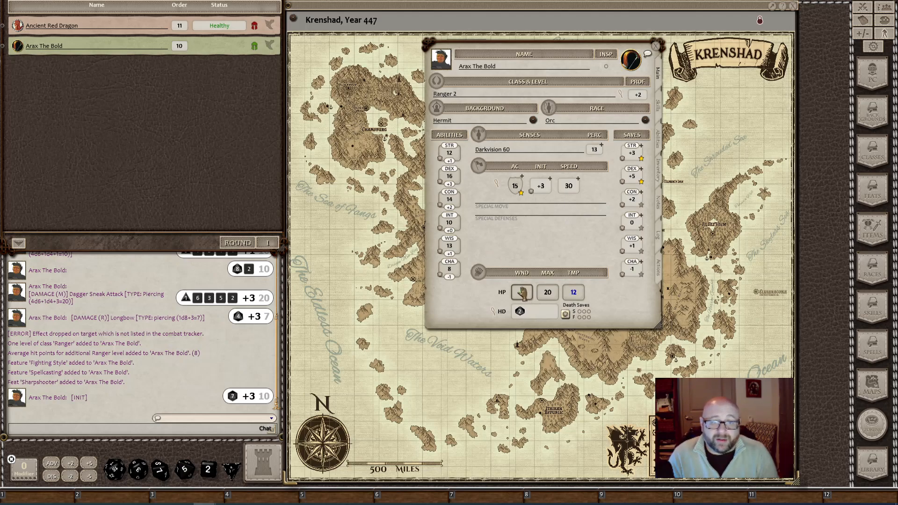
pyautogui.click(522, 293)
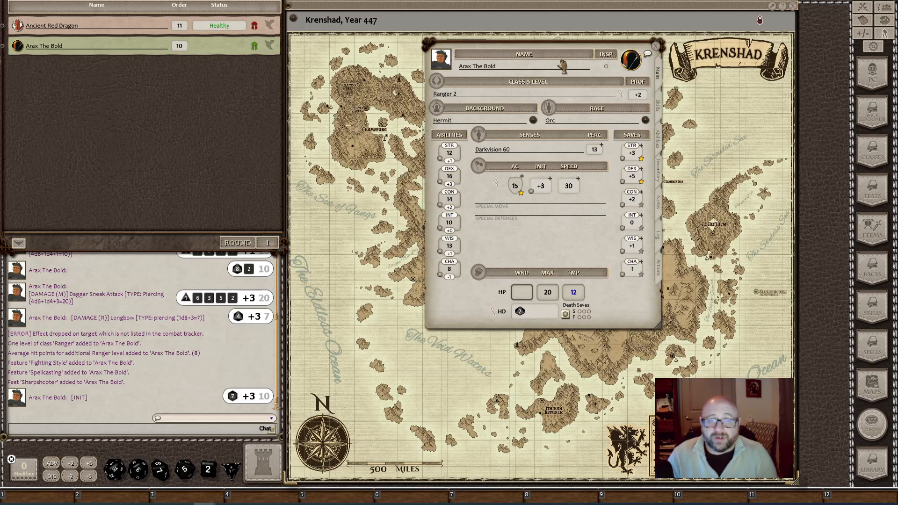
pyautogui.moveTo(524, 56); pyautogui.dragTo(158, 210)
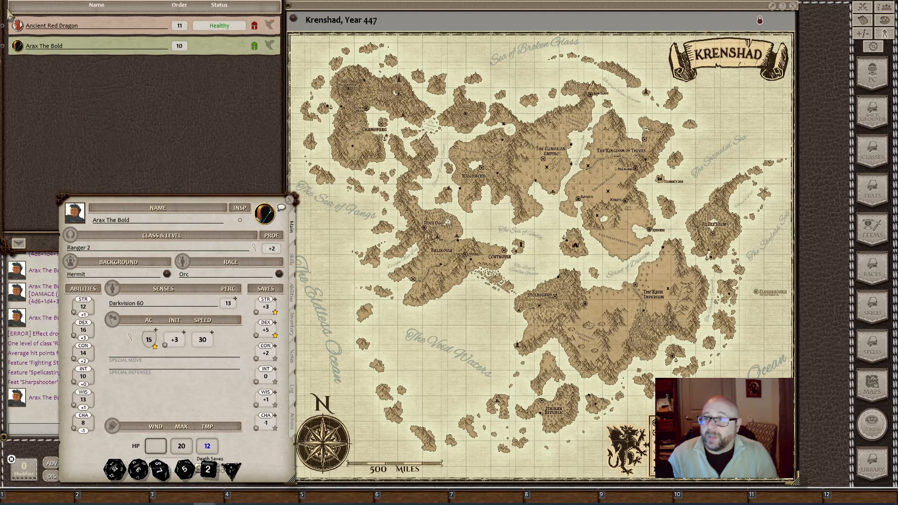
# - Place the Ancient Red Dragon token from the GM's combat tracker on the Krenshad map and return to the maximised player window
pyautogui.rightClick(820, 310)
pyautogui.click(854, 310)
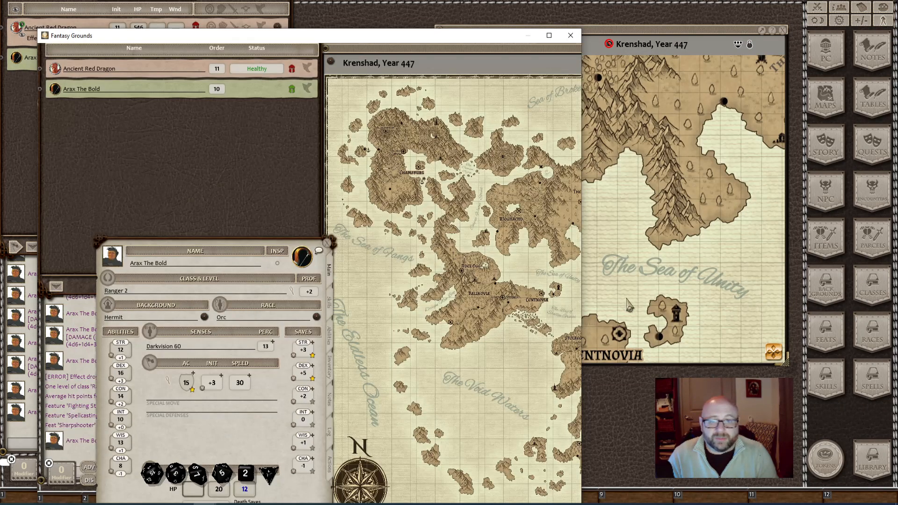
pyautogui.click(658, 287)
pyautogui.moveTo(16, 29); pyautogui.dragTo(565, 210)
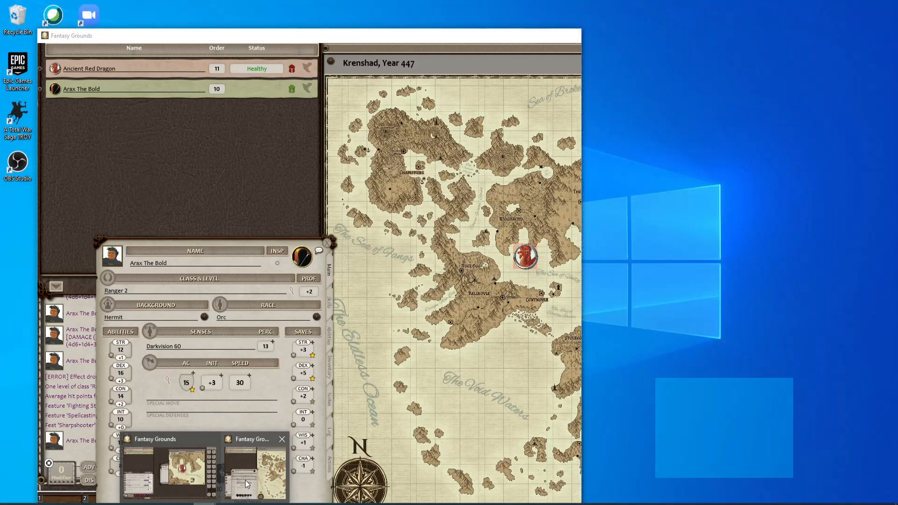
pyautogui.click(246, 485)
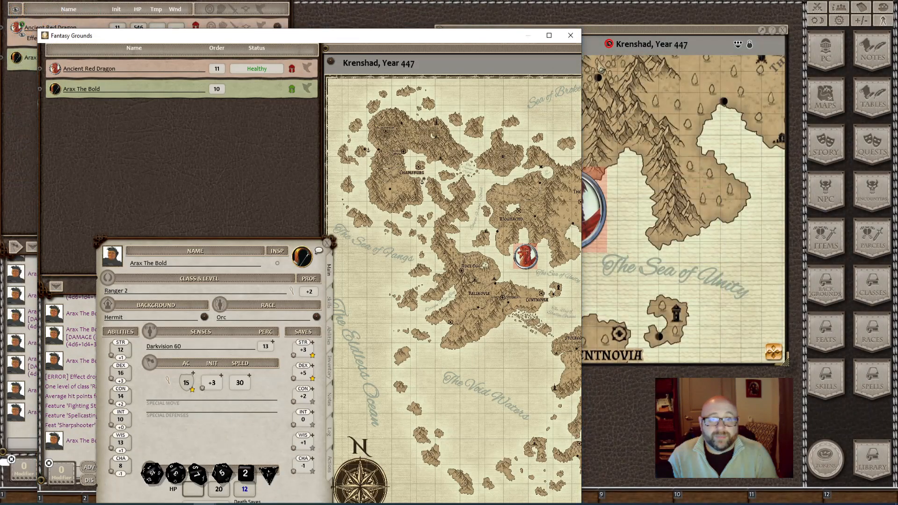
pyautogui.click(549, 35)
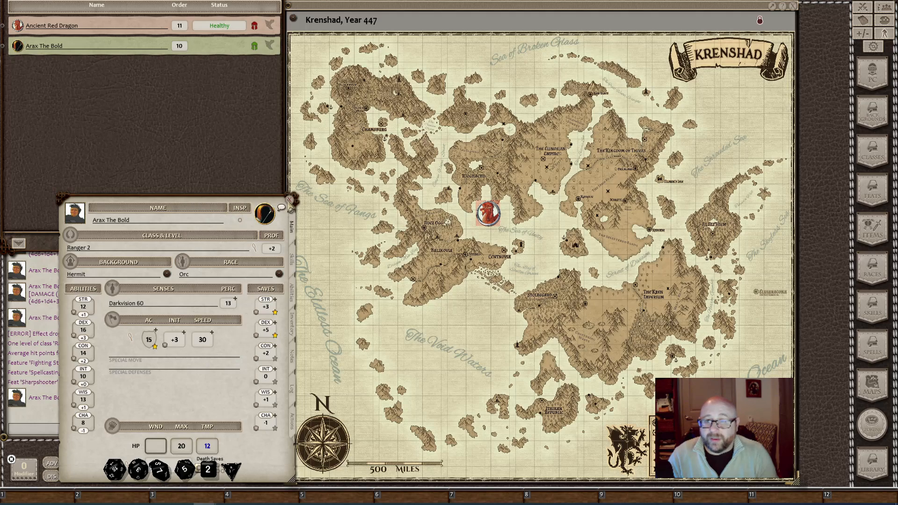
# - Switch to the GM window and place the Arax The Bold token beside the dragon on the Krenshad map
pyautogui.rightClick(499, 328)
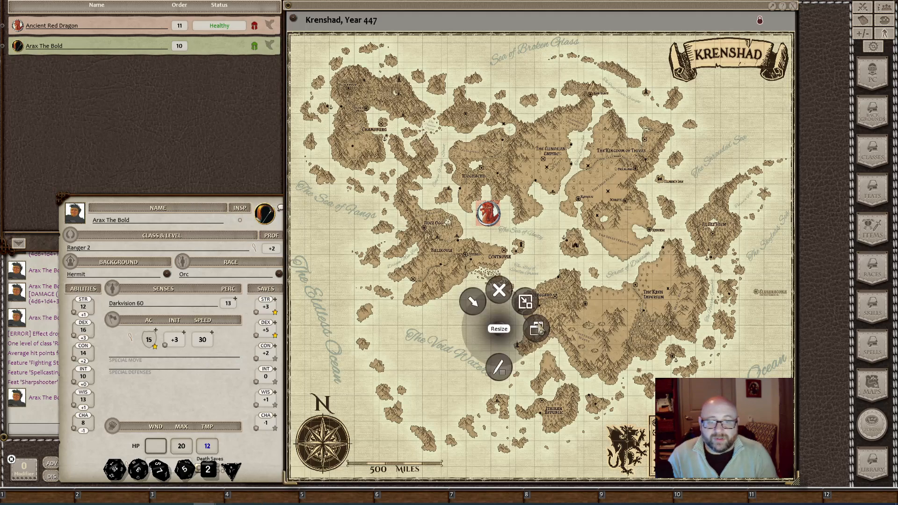
pyautogui.click(537, 327)
pyautogui.click(819, 259)
pyautogui.rightClick(818, 258)
pyautogui.click(853, 258)
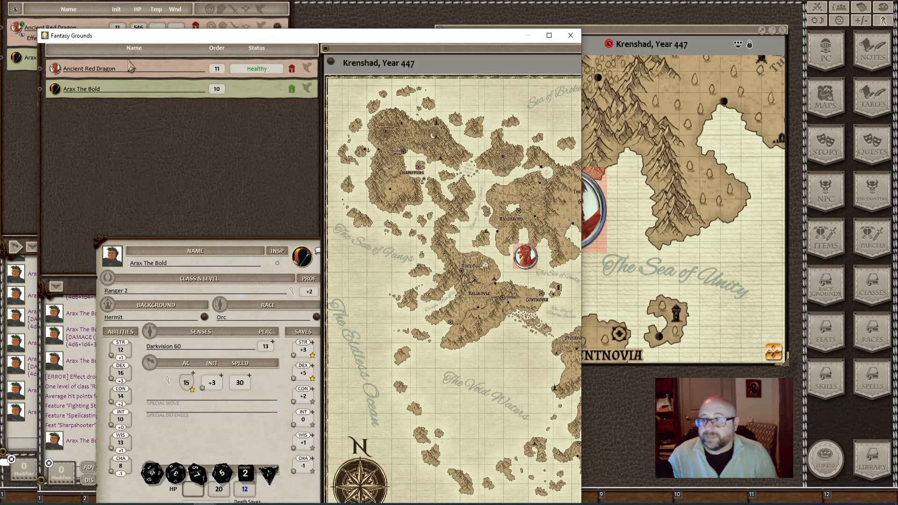
pyautogui.click(28, 122)
pyautogui.moveTo(17, 58); pyautogui.dragTo(639, 243)
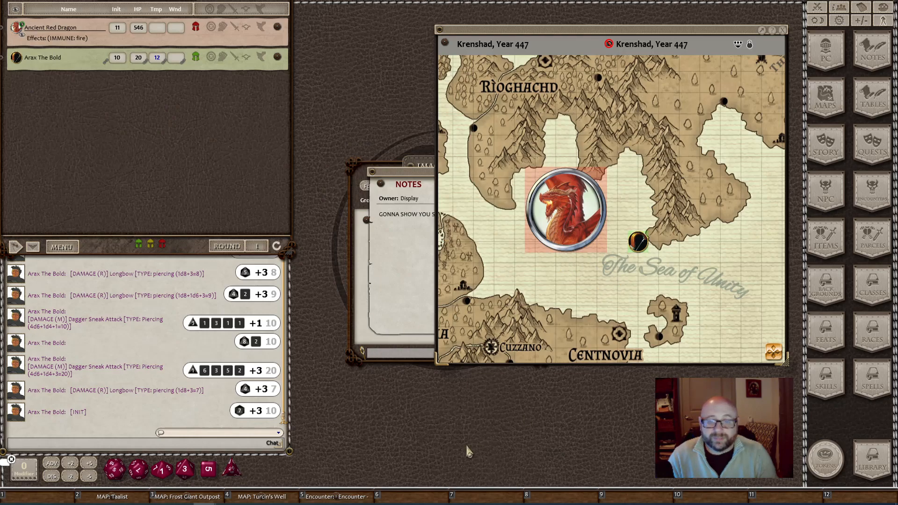
# - Return to the maximised player window and move the character's token to the coast east of Adez Ogg, west of the dragon
pyautogui.moveTo(205, 503)
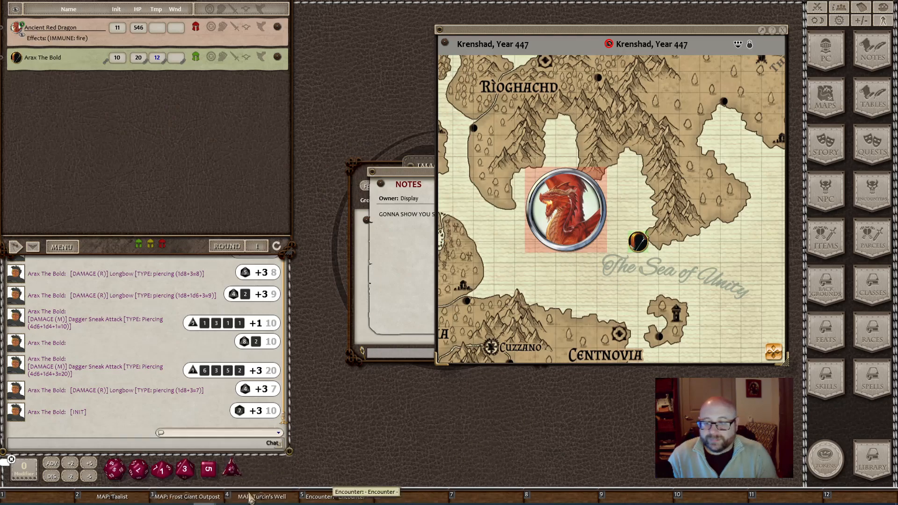
pyautogui.click(250, 496)
pyautogui.click(549, 35)
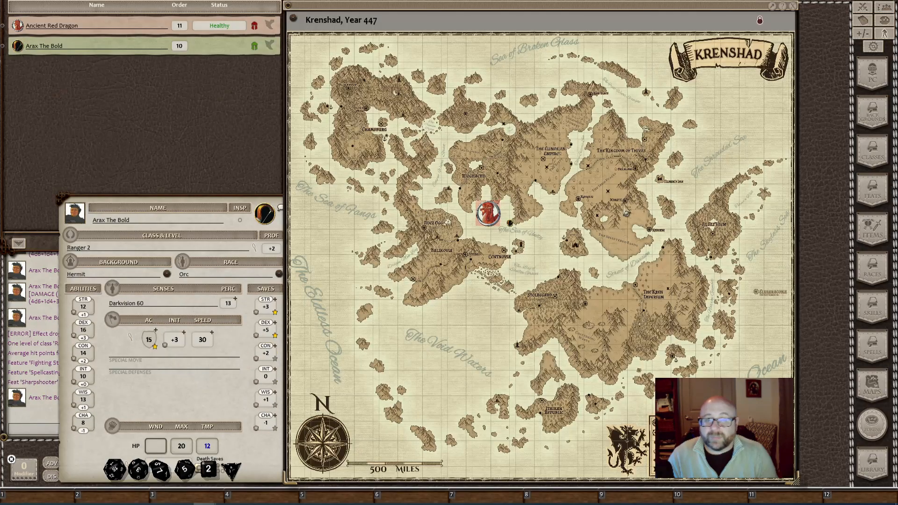
pyautogui.scroll(3, 499, 229)
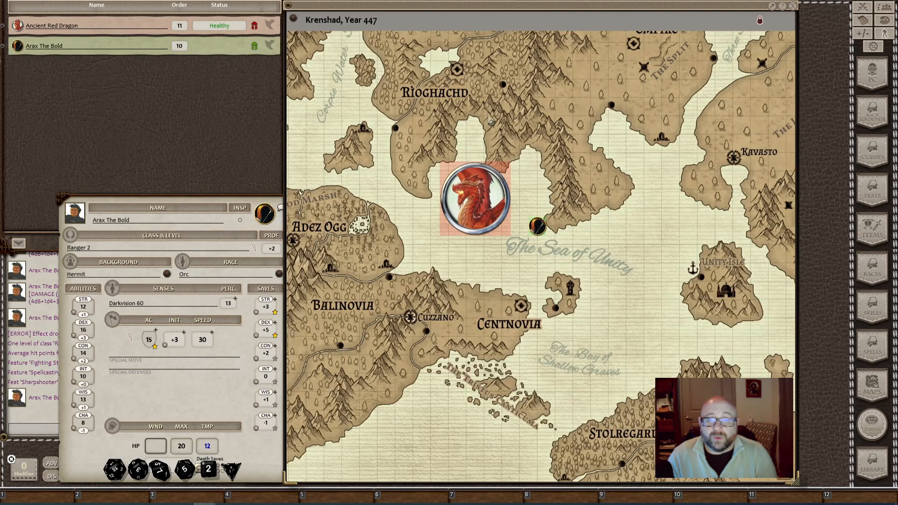
pyautogui.moveTo(559, 248); pyautogui.dragTo(481, 347)
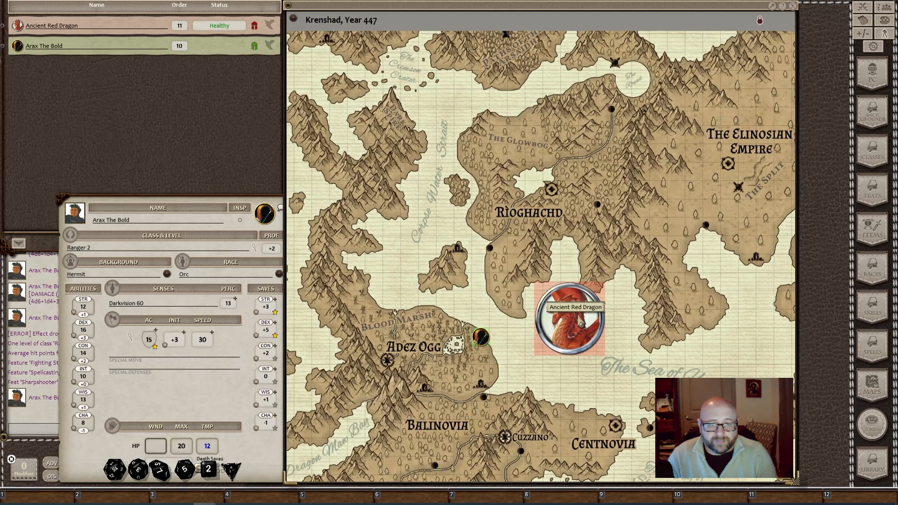
pyautogui.moveTo(488, 351)
pyautogui.mouseDown()
pyautogui.moveTo(514, 378)
pyautogui.moveTo(498, 349)
pyautogui.mouseUp()
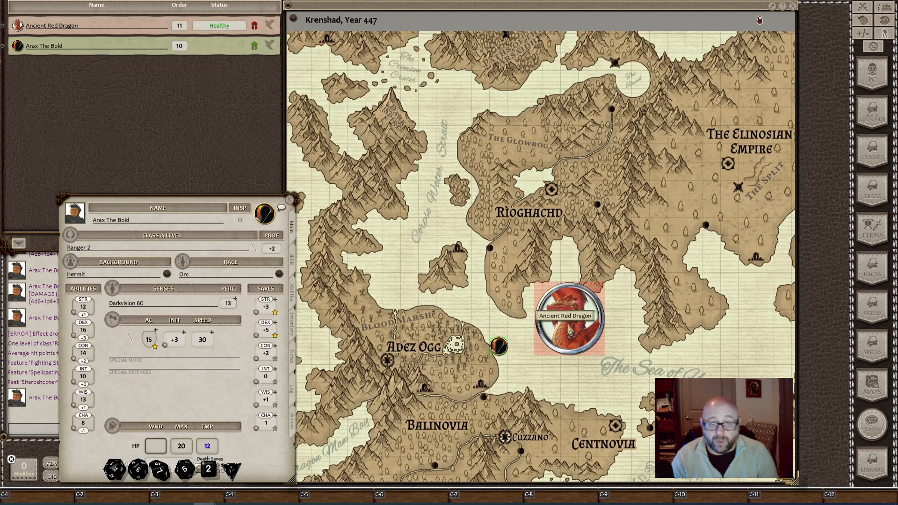
# - Target the Ancient Red Dragon with the character's token and remove the target again
pyautogui.keyDown('ctrl'); pyautogui.click(569, 331); pyautogui.keyUp('ctrl')
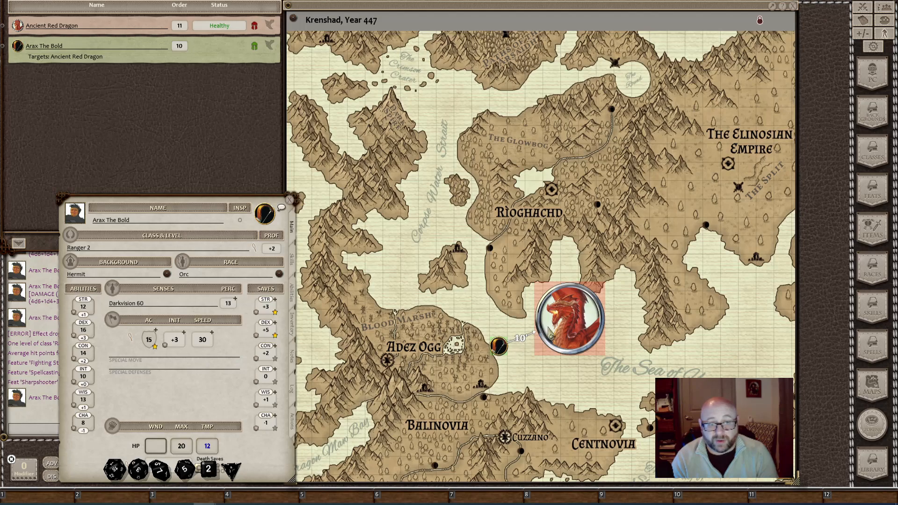
pyautogui.keyDown('ctrl'); pyautogui.click(575, 329); pyautogui.keyUp('ctrl')
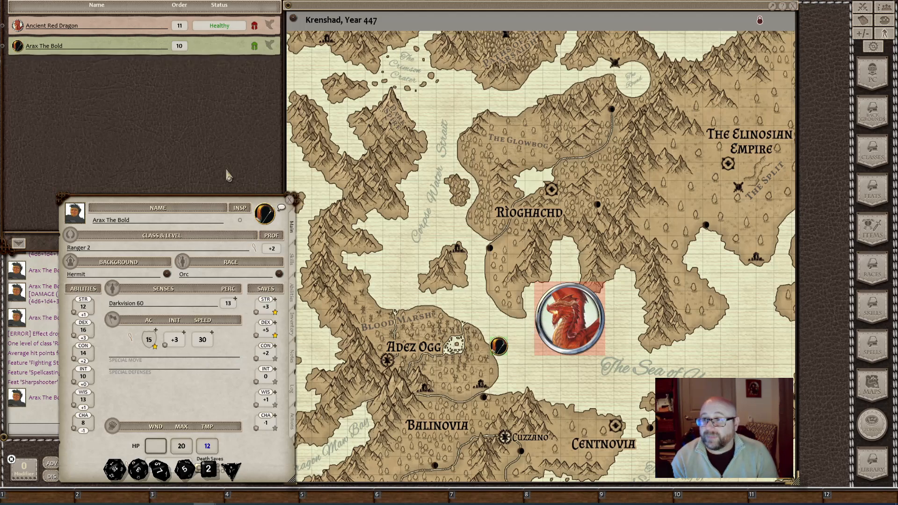
# - Target the Ancient Red Dragon from its combat tracker entry, toggling the target off and on before leaving it targeted
pyautogui.keyDown('ctrl'); pyautogui.click(18, 26); pyautogui.keyUp('ctrl')
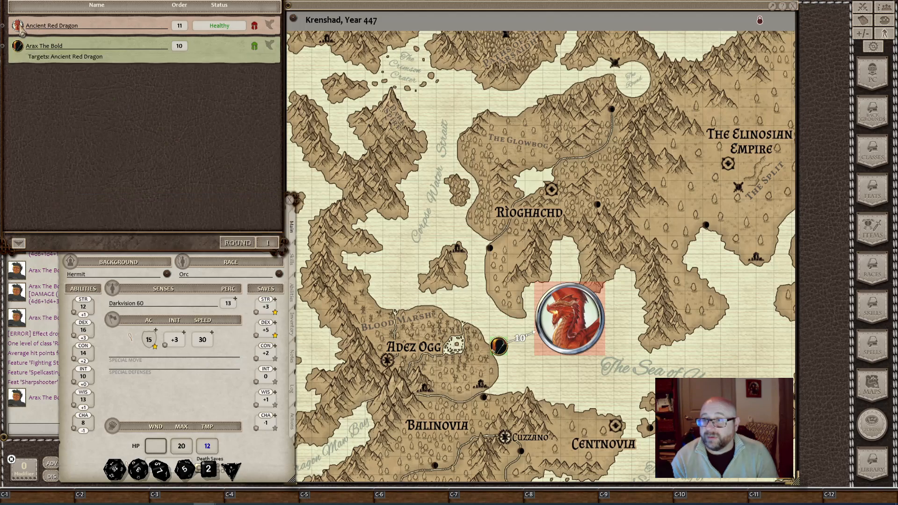
pyautogui.keyDown('ctrl'); pyautogui.click(19, 26); pyautogui.keyUp('ctrl')
pyautogui.keyDown('ctrl'); pyautogui.click(18, 27); pyautogui.keyUp('ctrl')
pyautogui.keyDown('ctrl'); pyautogui.click(18, 27); pyautogui.keyUp('ctrl')
pyautogui.keyDown('ctrl'); pyautogui.click(18, 28); pyautogui.keyUp('ctrl')
# - Move the character sheet over the map, show its actions, and roll the Dagger attack twice against the targeted dragon
pyautogui.moveTo(218, 270); pyautogui.dragTo(597, 166)
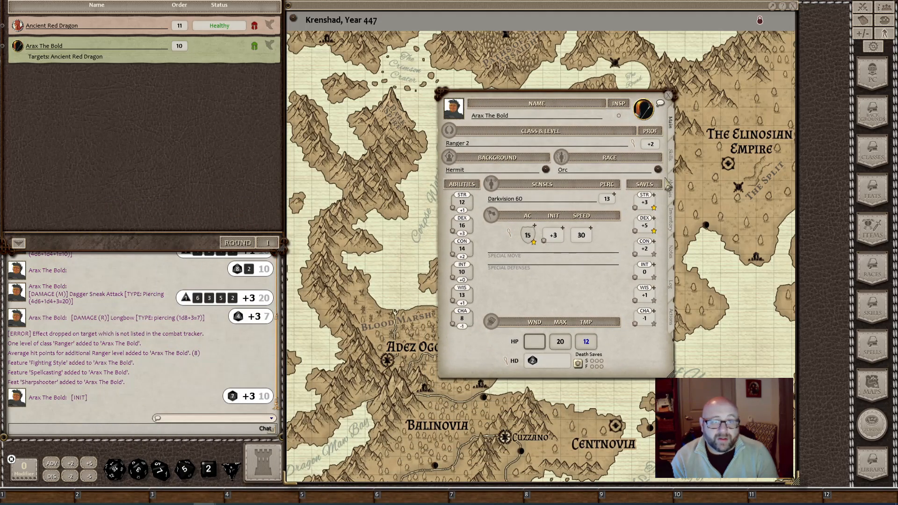
pyautogui.click(672, 318)
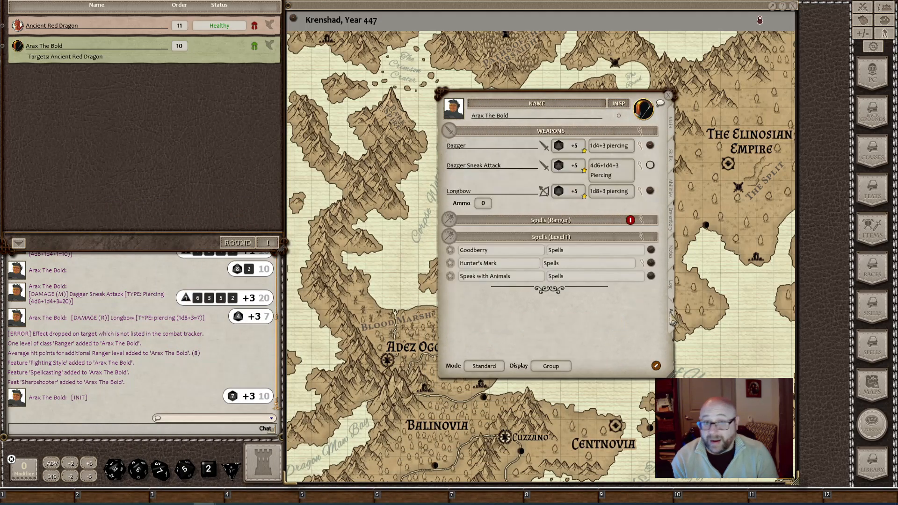
pyautogui.doubleClick(558, 148)
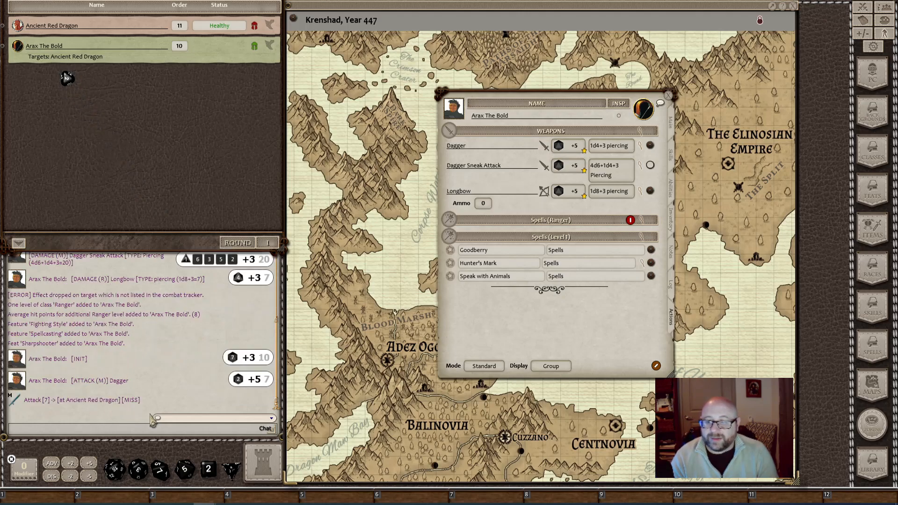
pyautogui.doubleClick(561, 147)
# - Remove the dragon as target, then roll a Dagger attack onto its map token and a Longbow attack onto its combat tracker entry
pyautogui.moveTo(550, 110); pyautogui.dragTo(402, 156)
pyautogui.keyDown('ctrl'); pyautogui.click(586, 329); pyautogui.keyUp('ctrl')
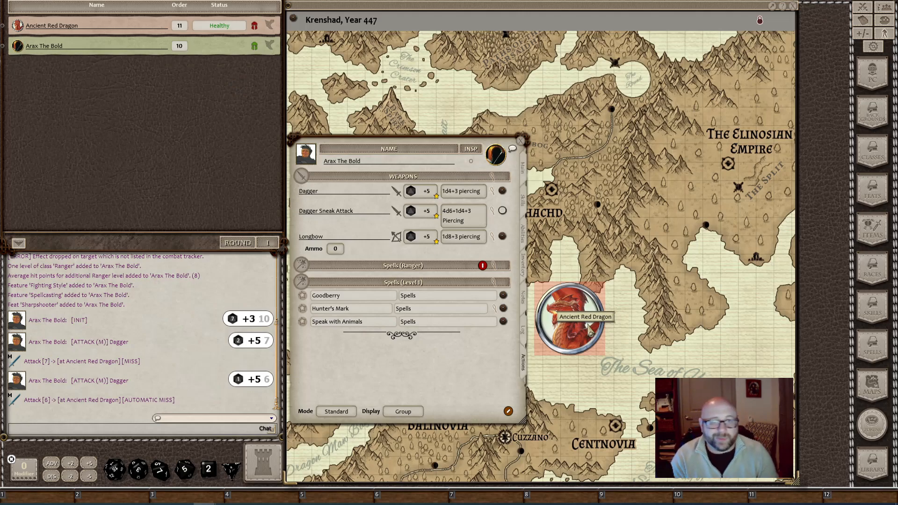
pyautogui.moveTo(410, 191); pyautogui.dragTo(585, 351)
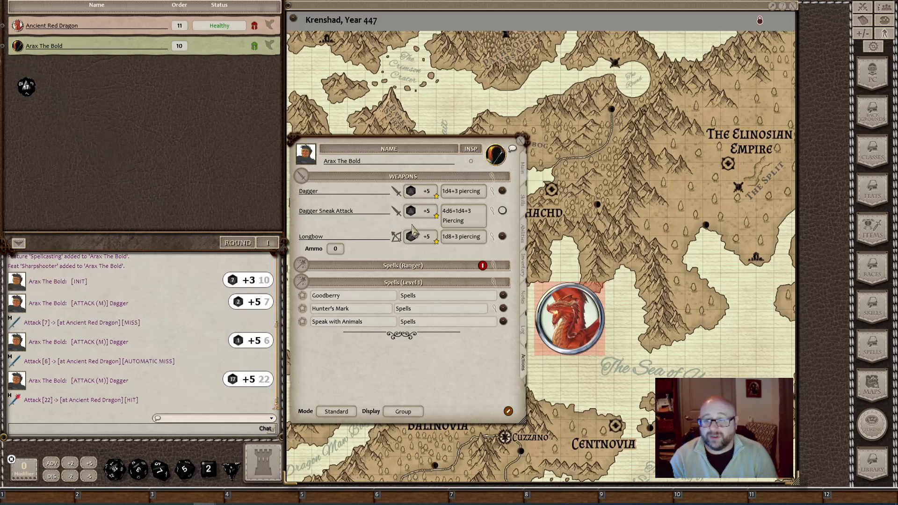
pyautogui.moveTo(412, 239); pyautogui.dragTo(20, 27)
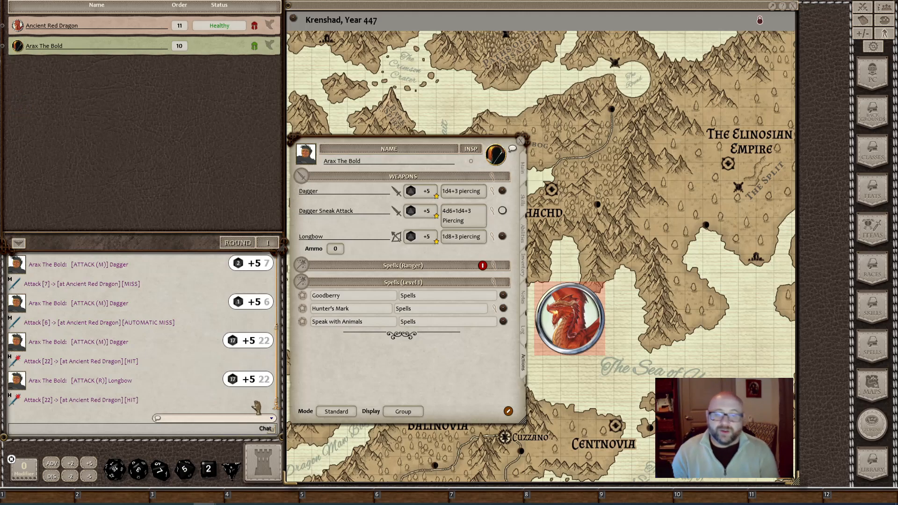
# - Apply the Hunter's Mark effect (DMG: 1d6; (C)) to the dragon's map token and roll Longbow damage onto it
pyautogui.click(496, 312)
pyautogui.moveTo(303, 323); pyautogui.dragTo(566, 310)
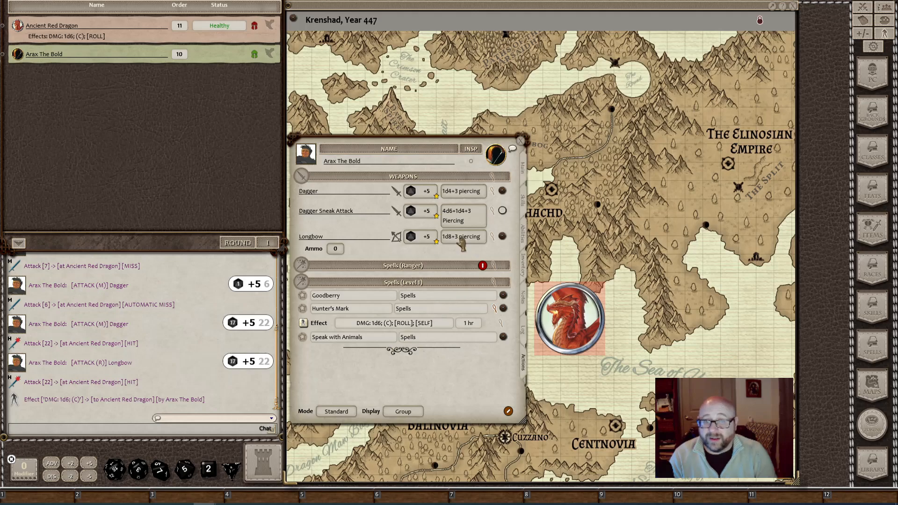
pyautogui.moveTo(463, 239); pyautogui.dragTo(586, 338)
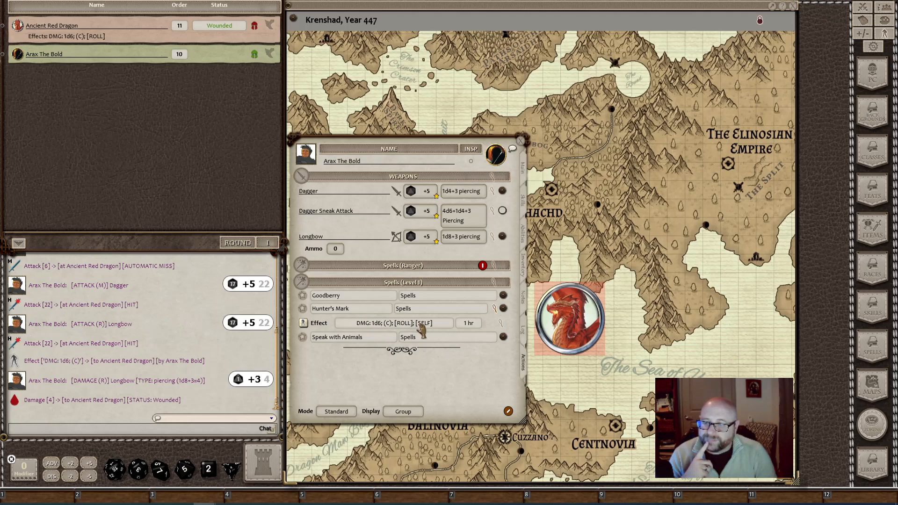
# - Apply the Hunter's Mark effect to the character twice, deleting it from the combat tracker each time, and close the sheet
pyautogui.doubleClick(390, 324)
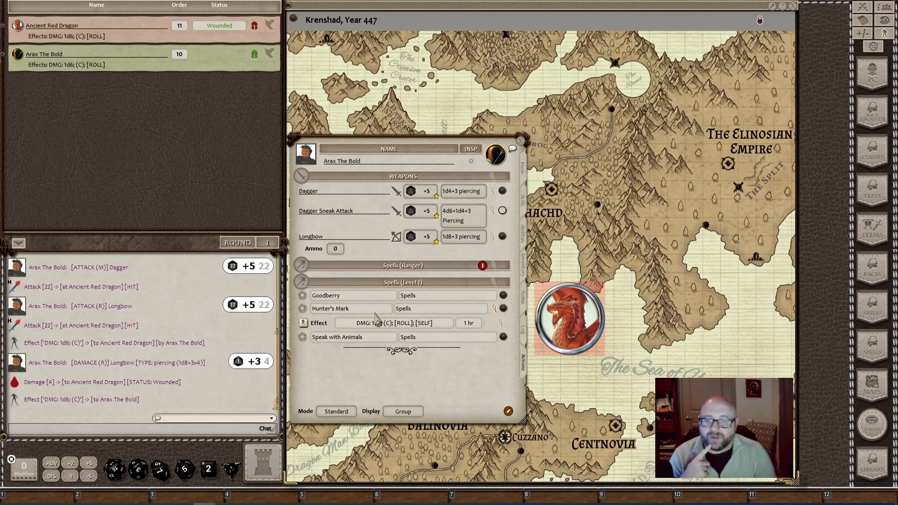
pyautogui.click(271, 54)
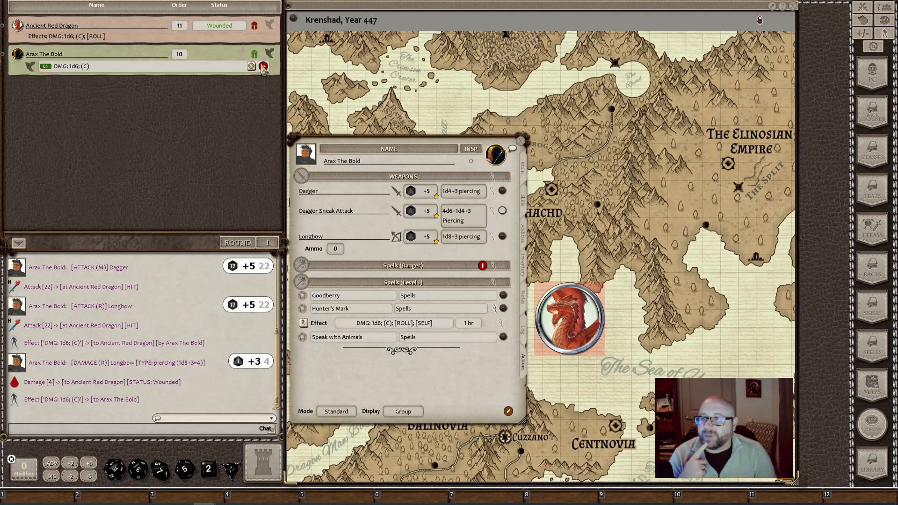
pyautogui.click(263, 66)
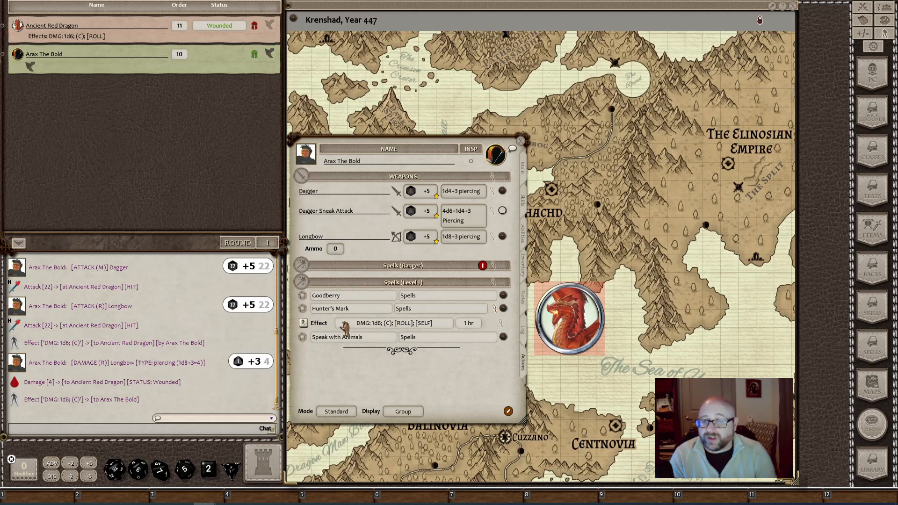
pyautogui.click(303, 323)
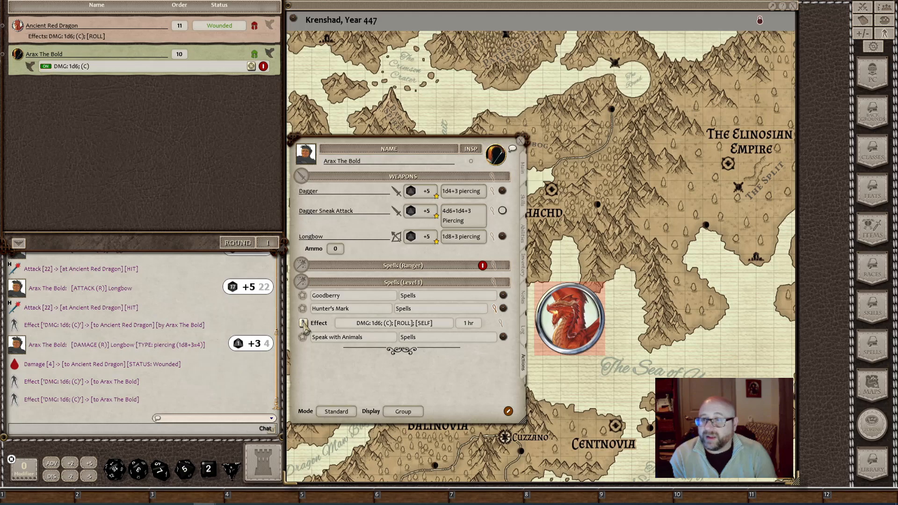
pyautogui.click(263, 67)
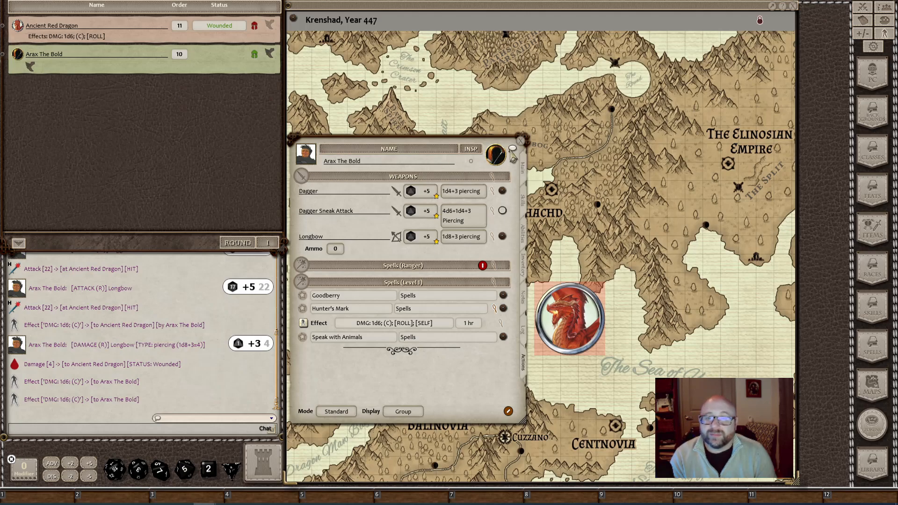
pyautogui.click(520, 140)
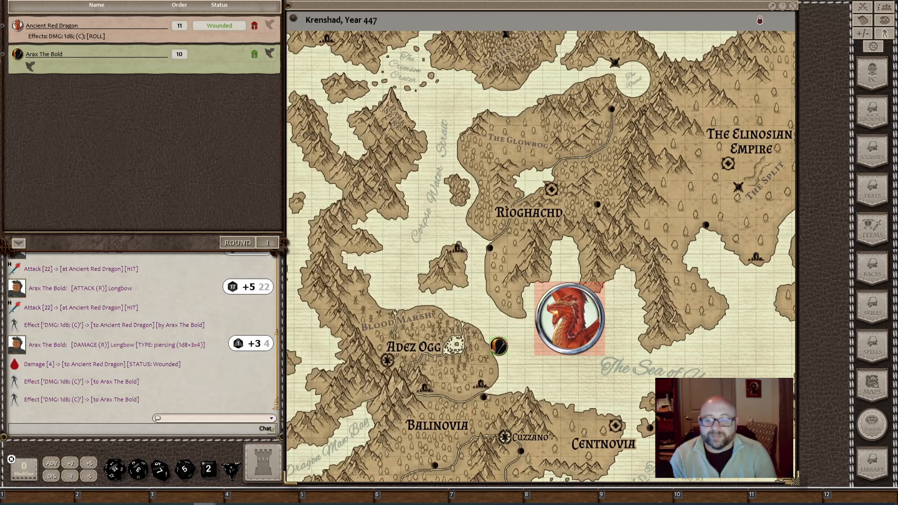
# - Restore the player window to its smaller size, switch to the GM window, and give Arax The Bold the turn in the combat tracker
pyautogui.moveTo(204, 503)
pyautogui.rightClick(672, 361)
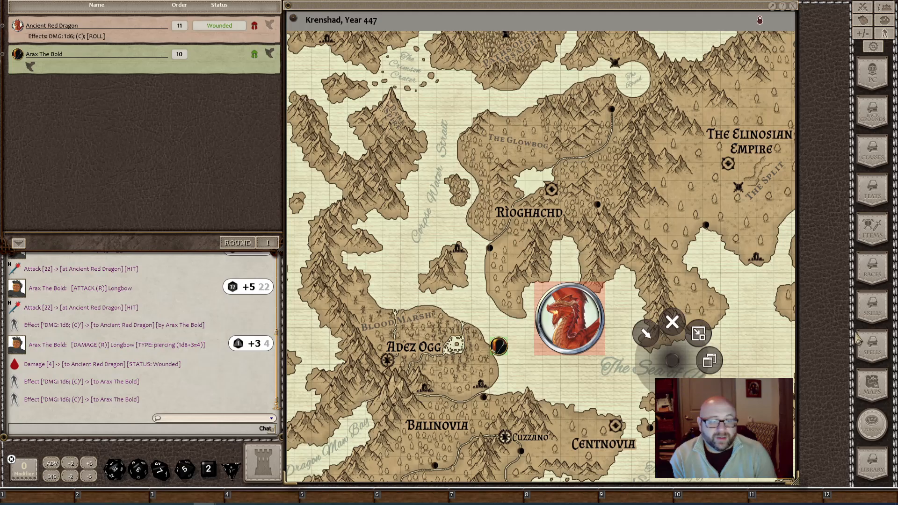
pyautogui.click(820, 333)
pyautogui.rightClick(820, 332)
pyautogui.click(857, 333)
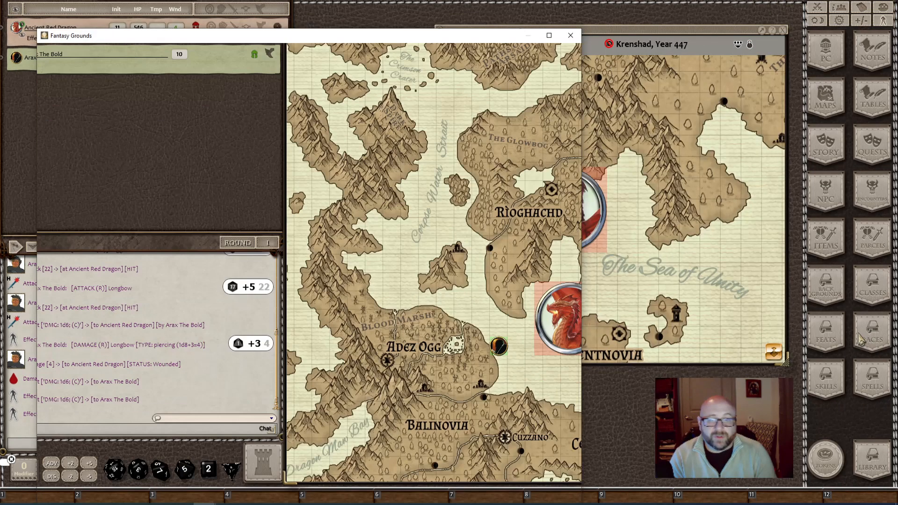
pyautogui.click(29, 97)
pyautogui.click(1, 57)
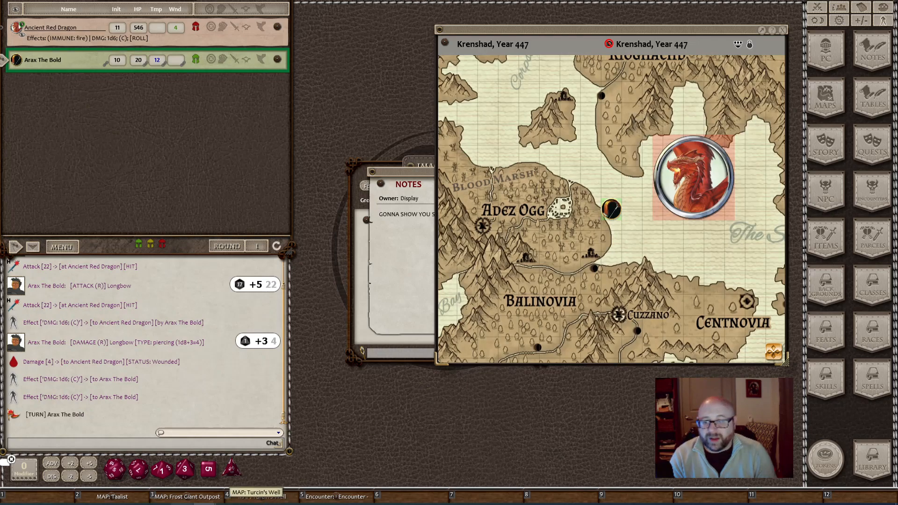
# - Return to the player's Fantasy Grounds window and maximise it
pyautogui.moveTo(204, 503)
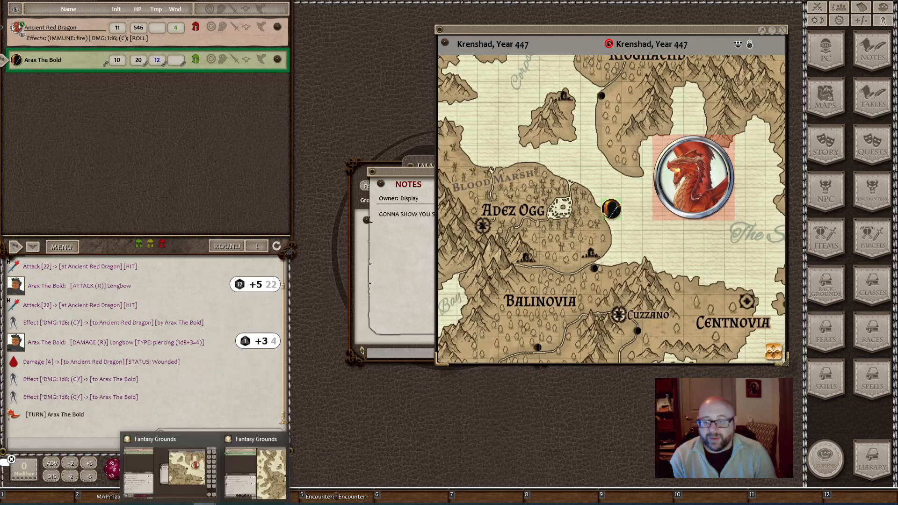
pyautogui.click(203, 493)
pyautogui.moveTo(205, 503)
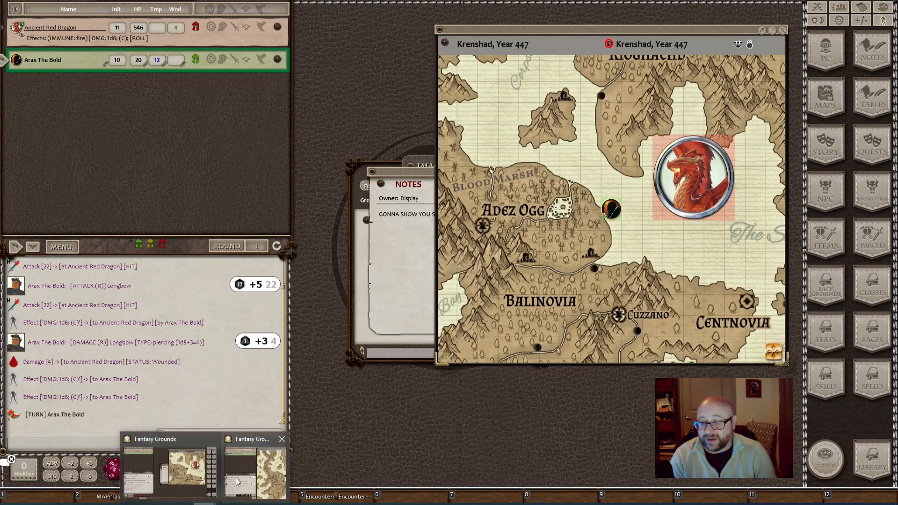
pyautogui.click(229, 484)
pyautogui.click(550, 35)
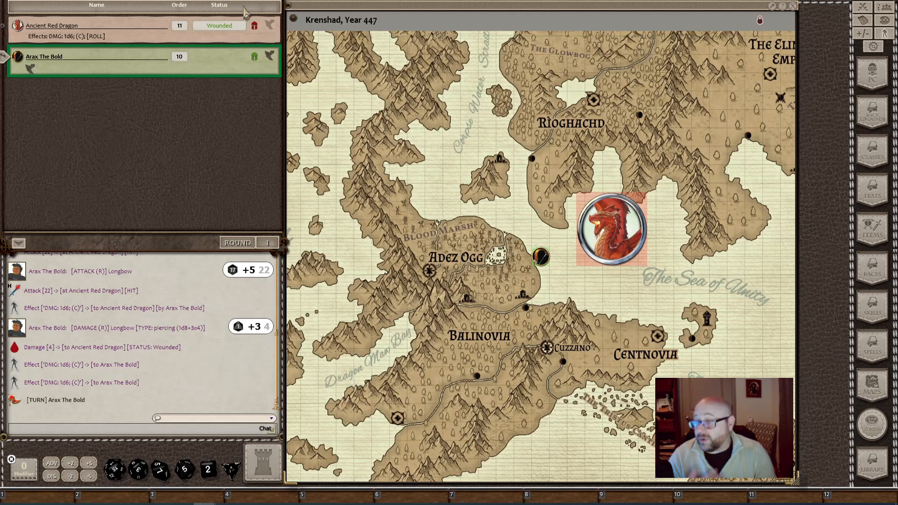
# - Uncover the character portrait to open the sheet, store the sheet in hotkey slot 1, close it and restore the combat tracker's position
pyautogui.moveTo(246, 9); pyautogui.dragTo(250, 75)
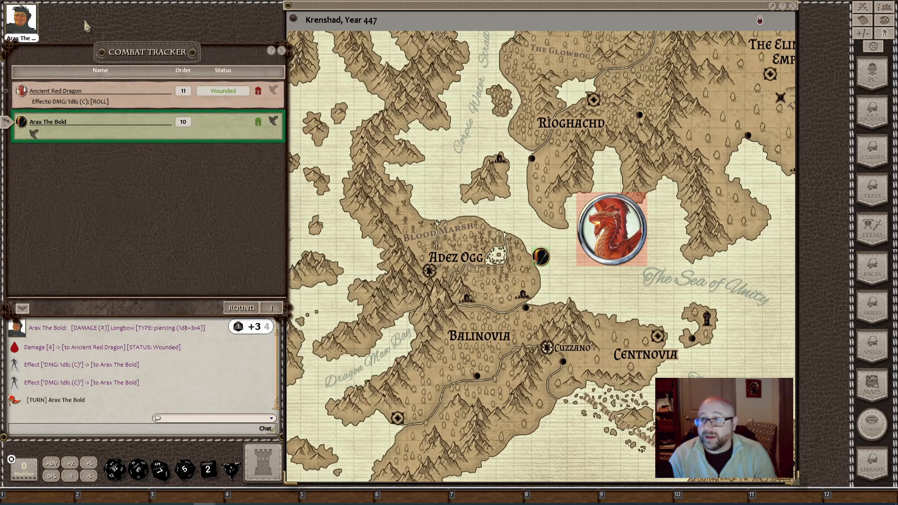
pyautogui.click(32, 23)
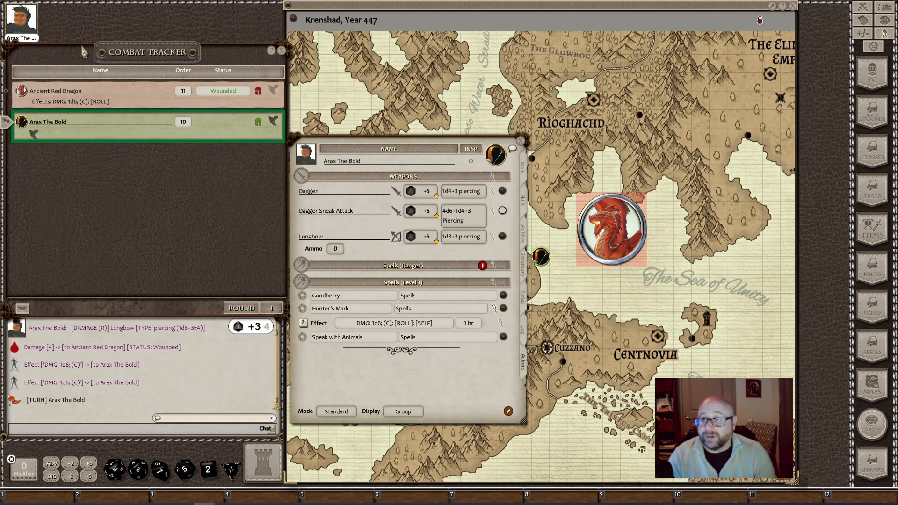
pyautogui.moveTo(307, 161); pyautogui.dragTo(37, 494)
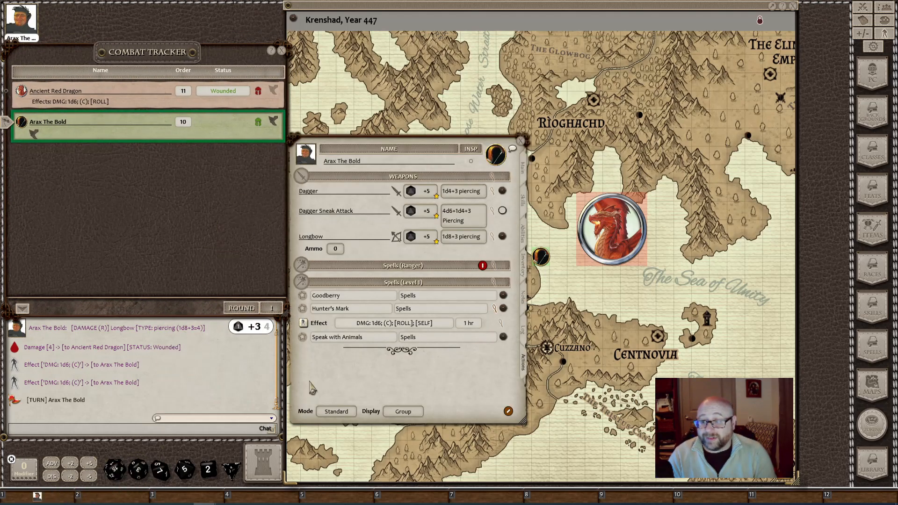
pyautogui.click(521, 140)
pyautogui.moveTo(248, 75); pyautogui.dragTo(241, 10)
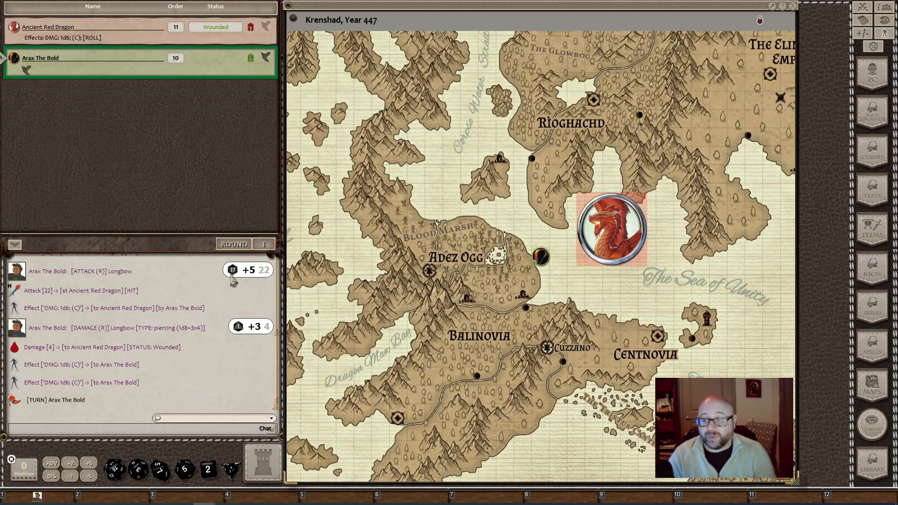
# - Store a roll of three d20s in slot 2 of the Shift hotkey bar and roll it twice
pyautogui.press('shift')
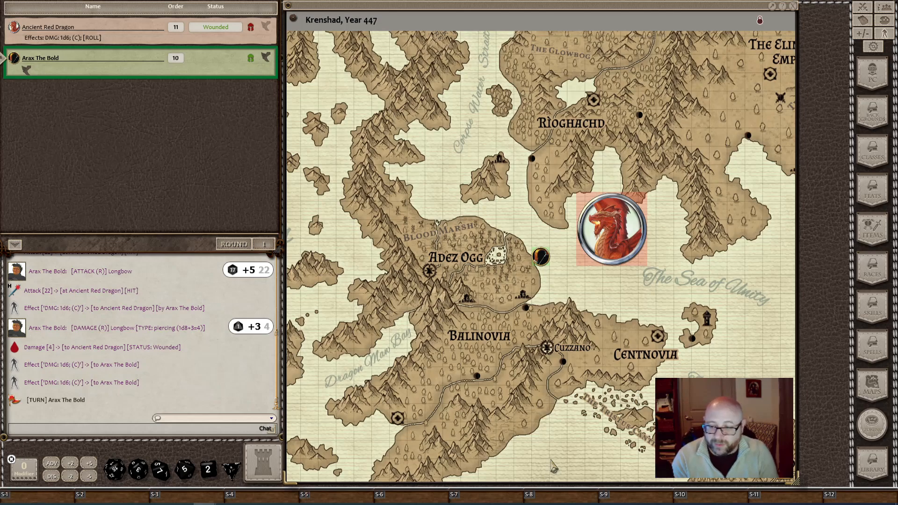
pyautogui.press('alt')
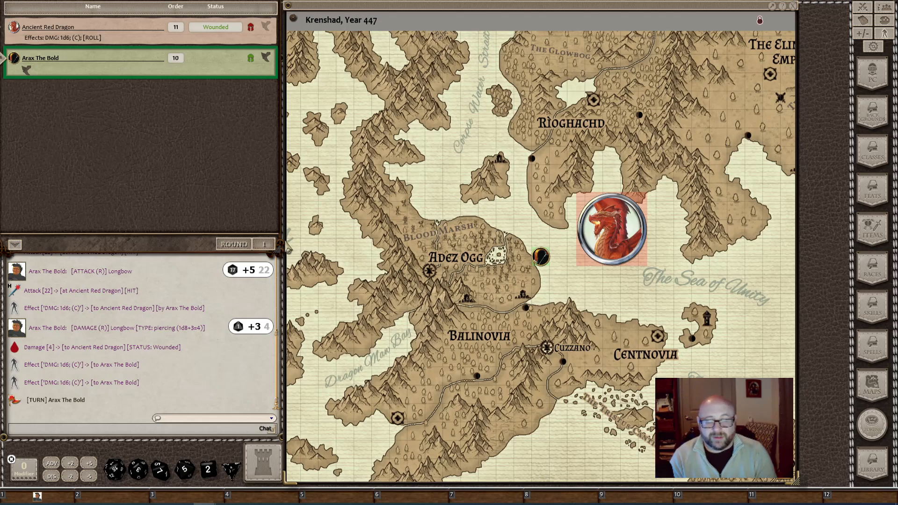
pyautogui.moveTo(115, 469); pyautogui.dragTo(120, 499)
pyautogui.press('shift')
pyautogui.keyDown('shift'); pyautogui.click(121, 500); pyautogui.keyUp('shift')
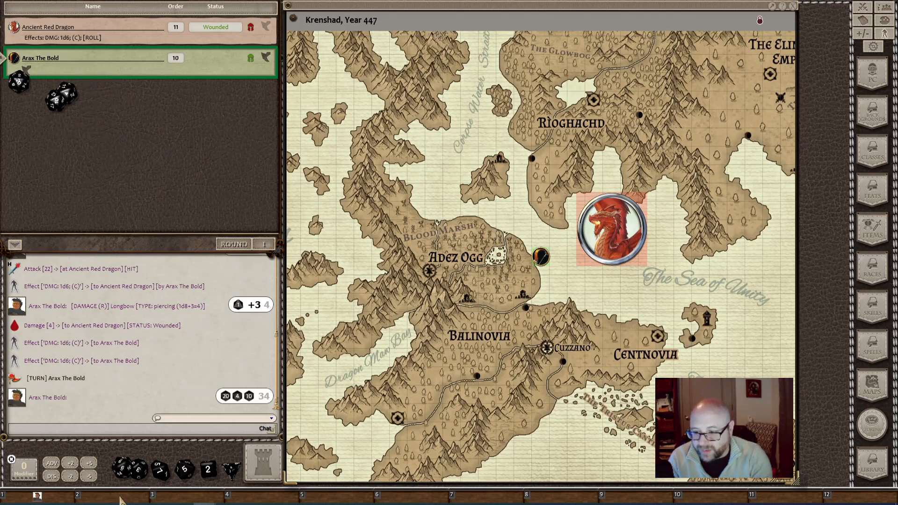
pyautogui.press('shift')
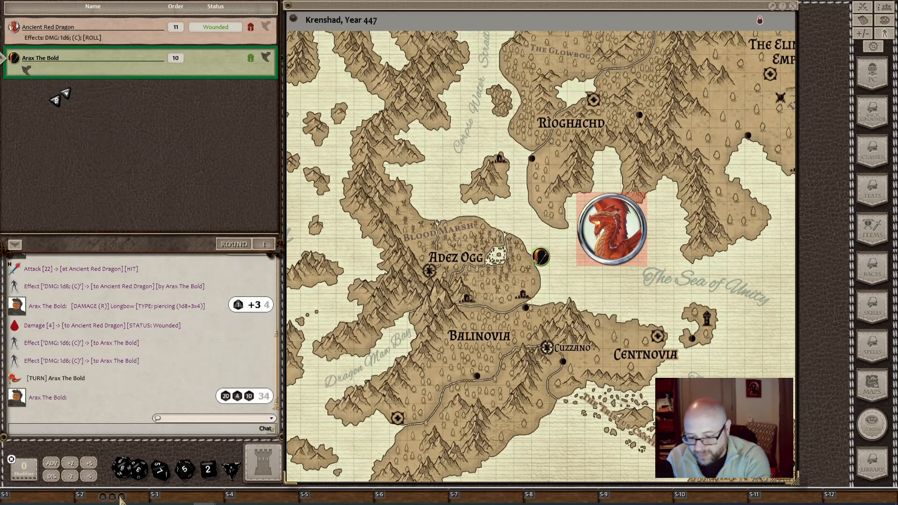
pyautogui.keyDown('shift'); pyautogui.click(120, 500); pyautogui.keyUp('shift')
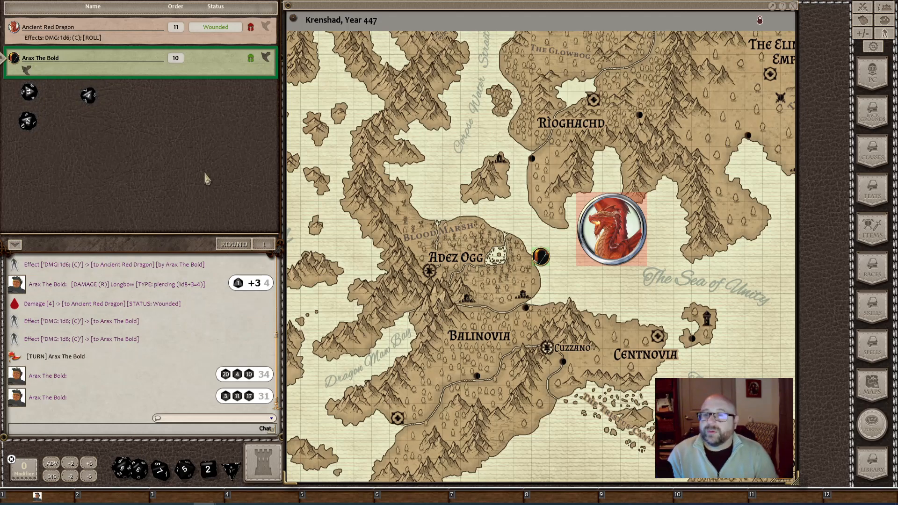
# - Reopen the character sheet from its hotkey slot, roll Dagger Sneak Attack and Longbow damage onto the dragon, and end the character's turn
pyautogui.click(37, 495)
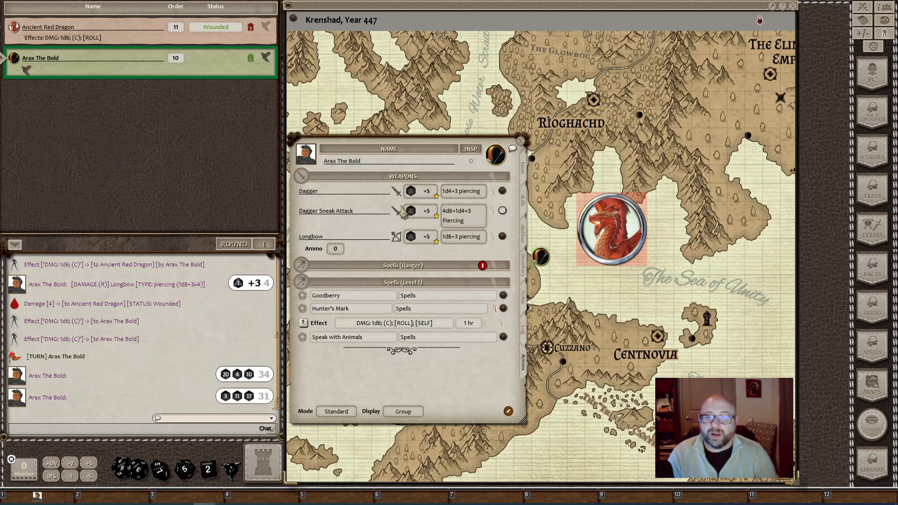
pyautogui.moveTo(460, 215); pyautogui.dragTo(610, 229)
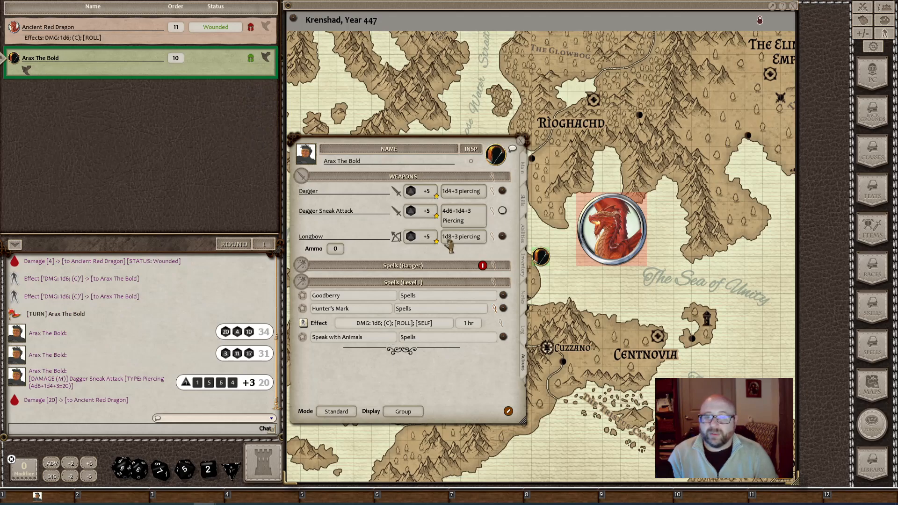
pyautogui.moveTo(458, 237); pyautogui.dragTo(610, 247)
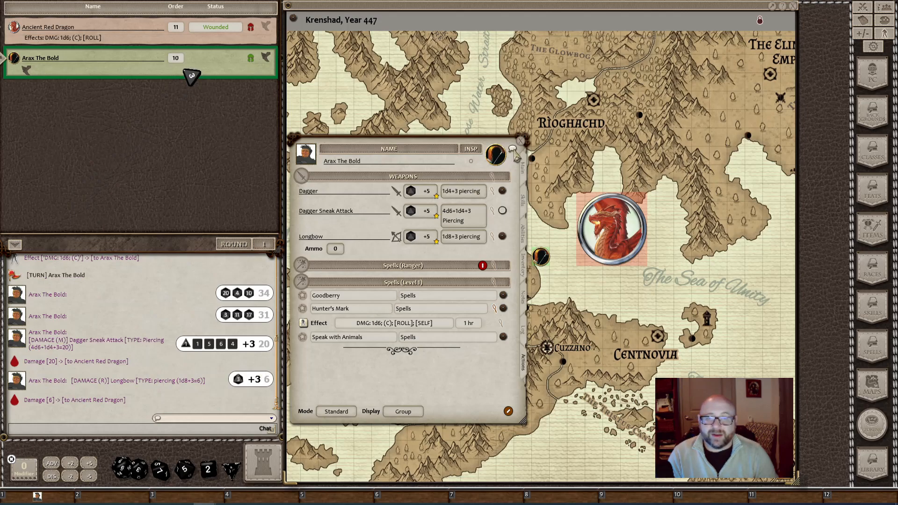
pyautogui.click(521, 140)
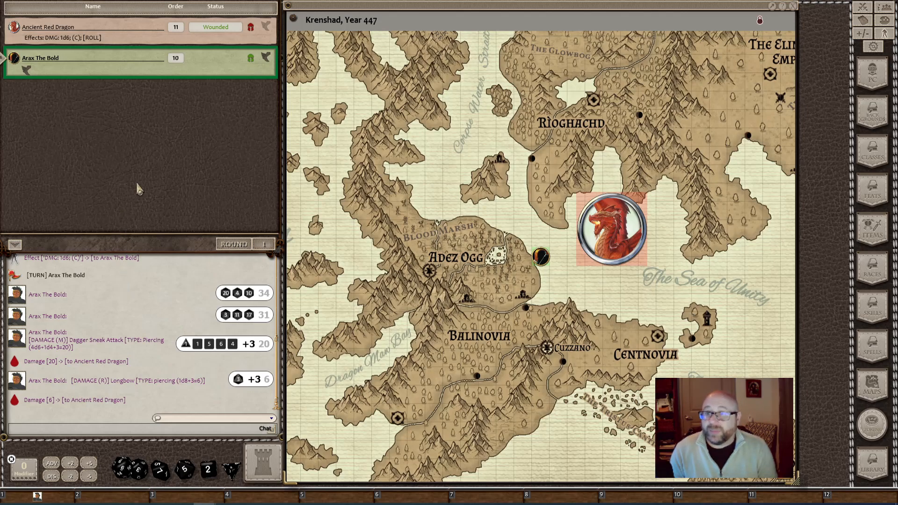
pyautogui.click(16, 245)
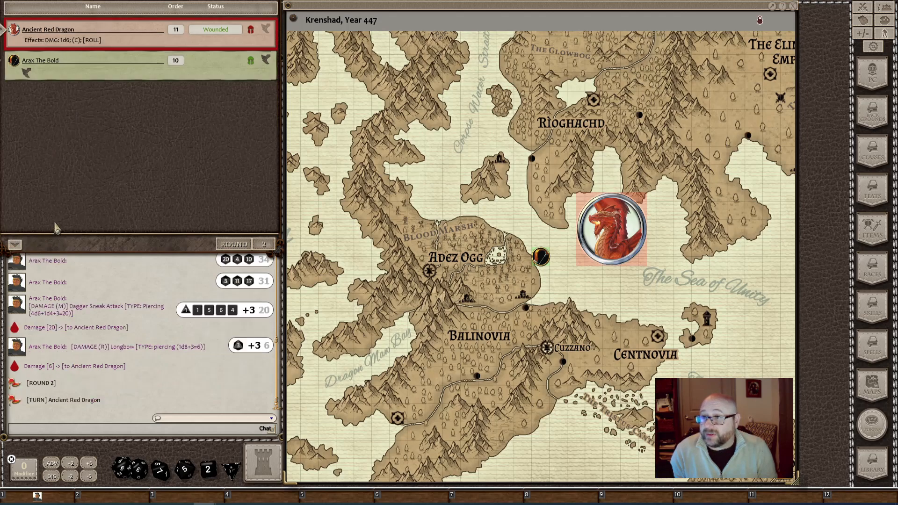
# - Switch to the GM's Fantasy Grounds window and roll the dragon's Fire breath damage onto the character's token
pyautogui.rightClick(826, 379)
pyautogui.click(789, 376)
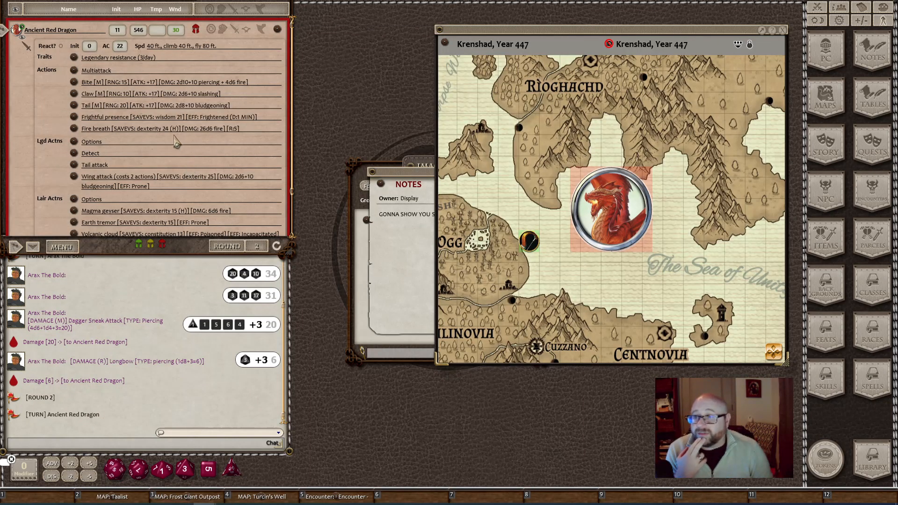
pyautogui.scroll(-1, 176, 142)
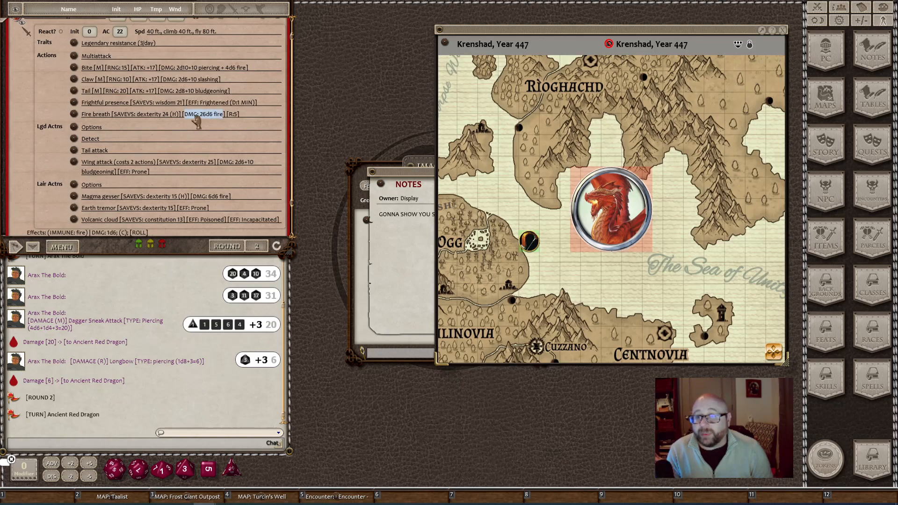
pyautogui.moveTo(204, 118); pyautogui.dragTo(529, 240)
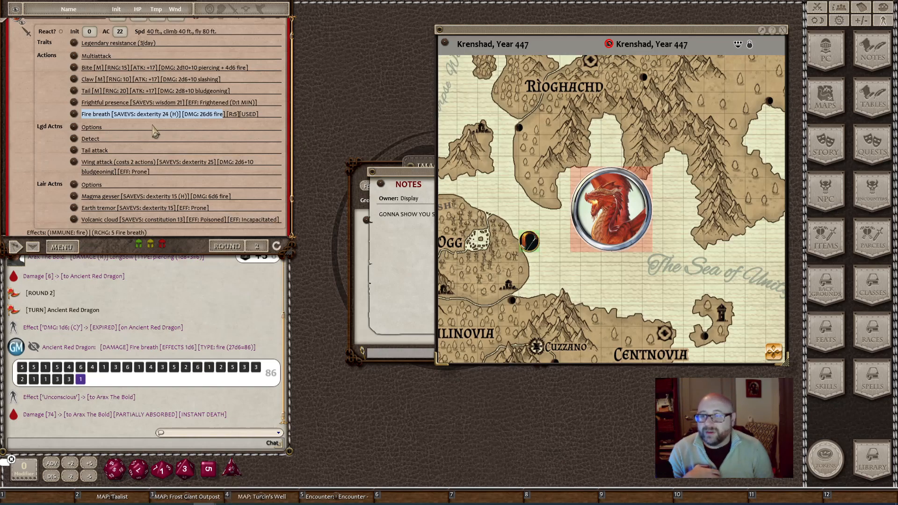
# - Clear the character's wounds and Unconscious effect in the combat tracker, and advance the turn to the character
pyautogui.scroll(-3, 154, 133)
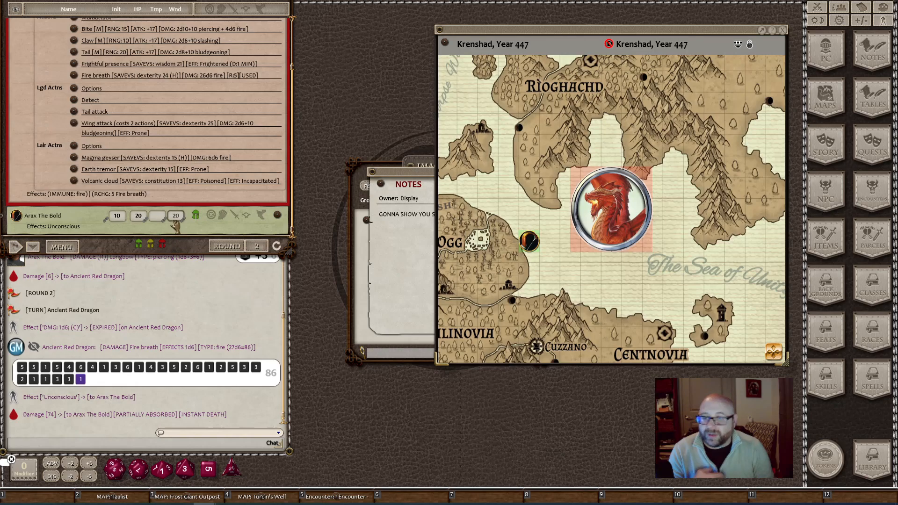
pyautogui.doubleClick(176, 223)
pyautogui.press('BackSpace')
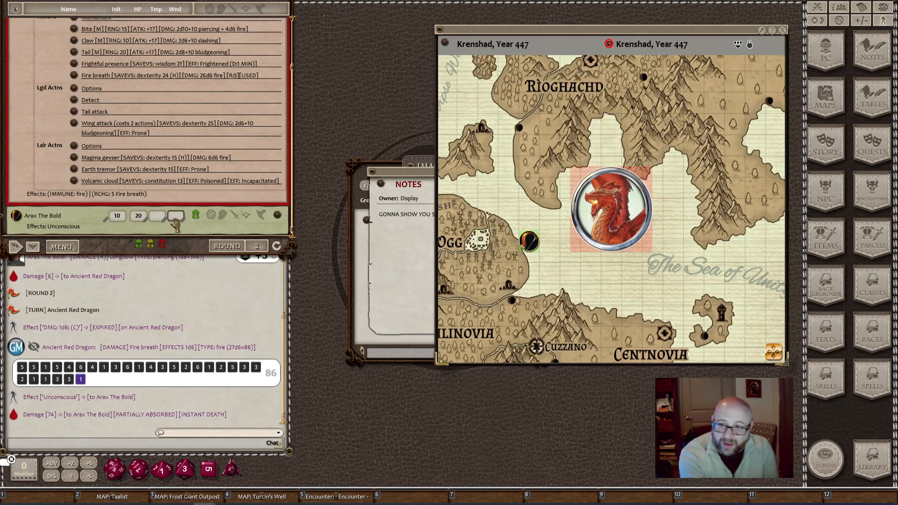
pyautogui.click(261, 215)
pyautogui.scroll(-1, 255, 226)
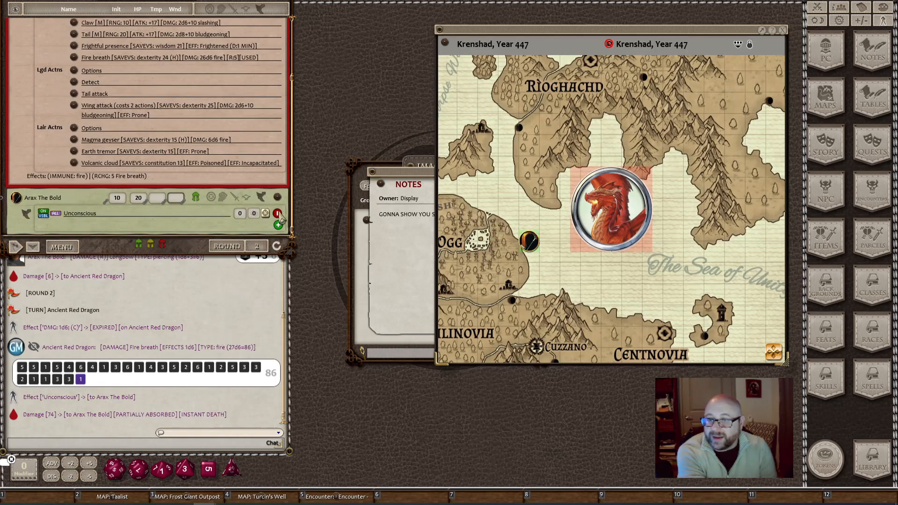
pyautogui.click(277, 213)
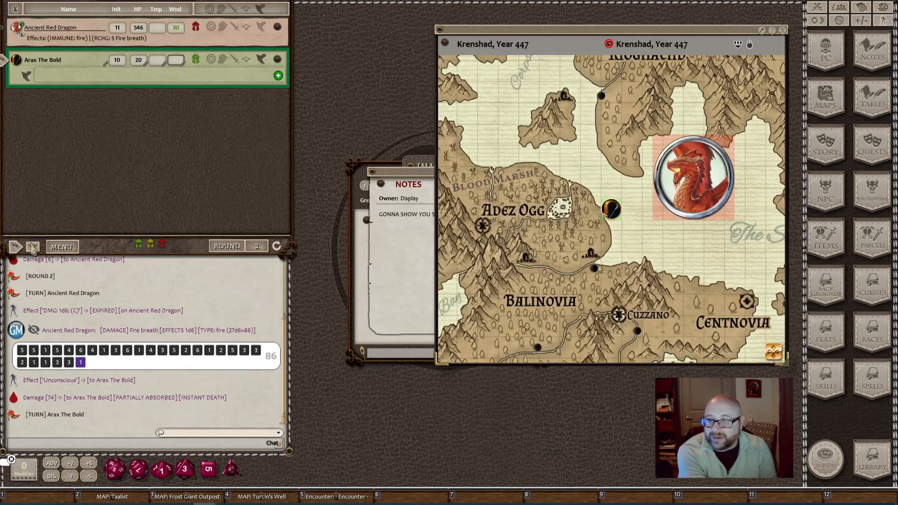
pyautogui.click(34, 246)
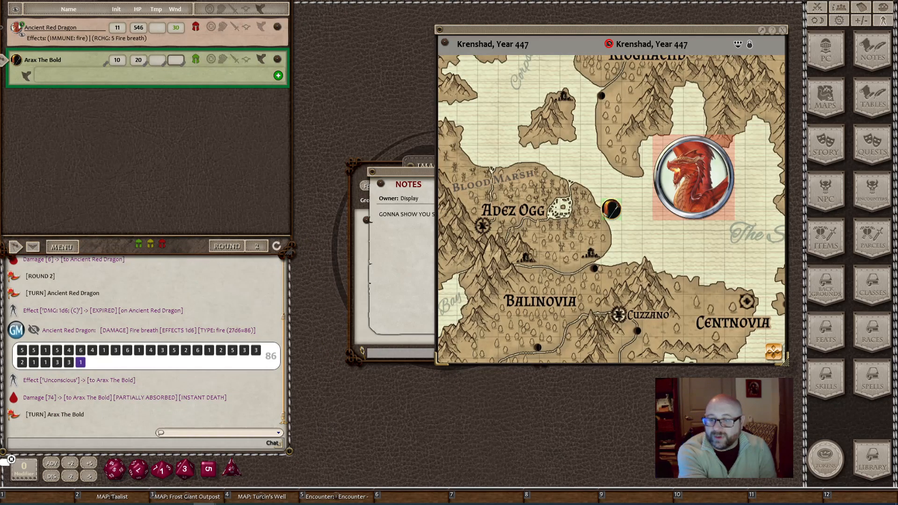
# - Minimise the GM's window and bring up the player's Fantasy Grounds window maximised
pyautogui.rightClick(399, 443)
pyautogui.click(436, 443)
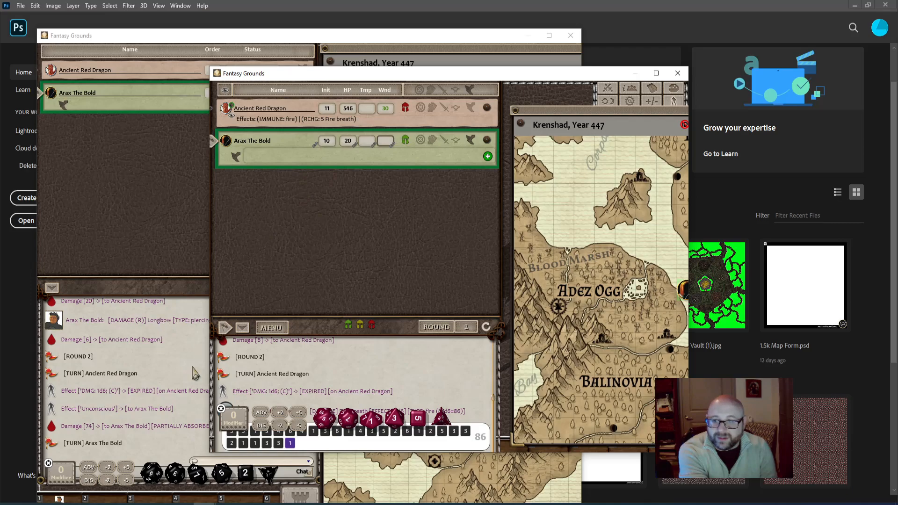
pyautogui.click(190, 389)
pyautogui.click(547, 33)
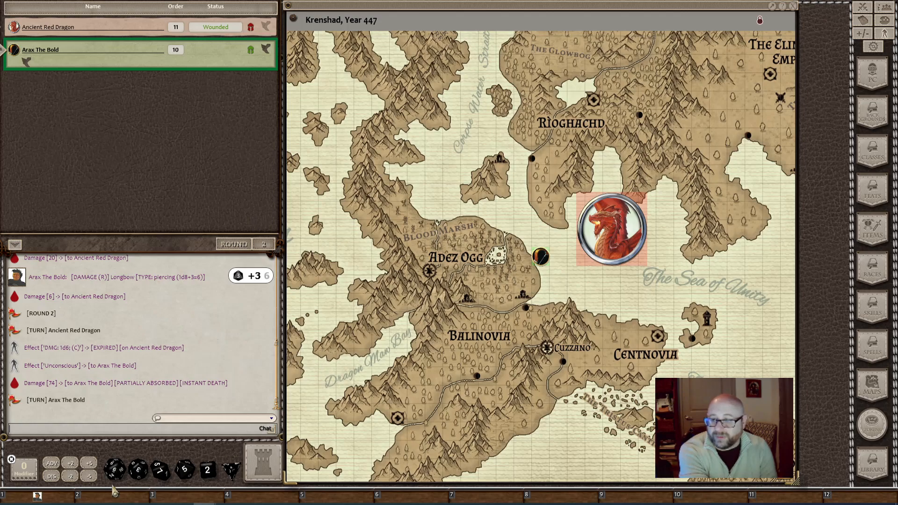
# - Open the character sheet from its hotkey slot, apply the Hunter's Mark effect and roll Longbow damage onto the dragon
pyautogui.click(58, 498)
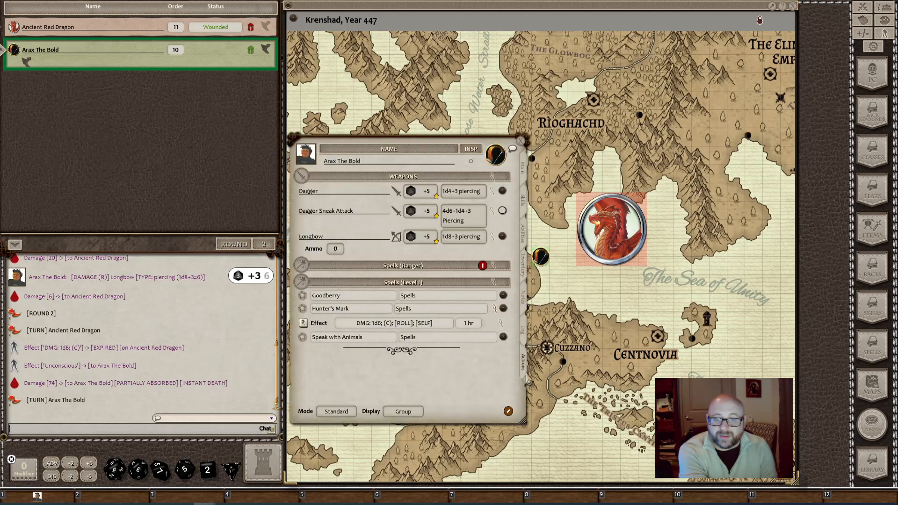
pyautogui.click(304, 323)
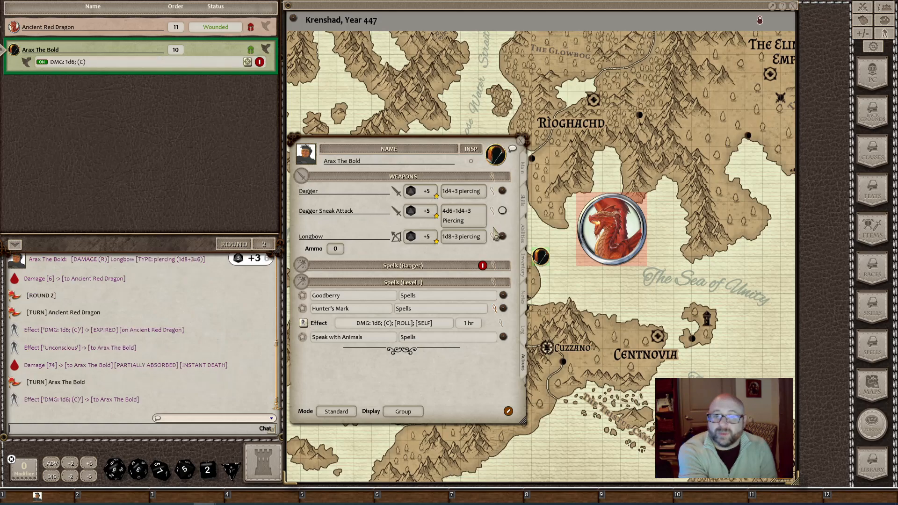
pyautogui.moveTo(470, 239); pyautogui.dragTo(603, 235)
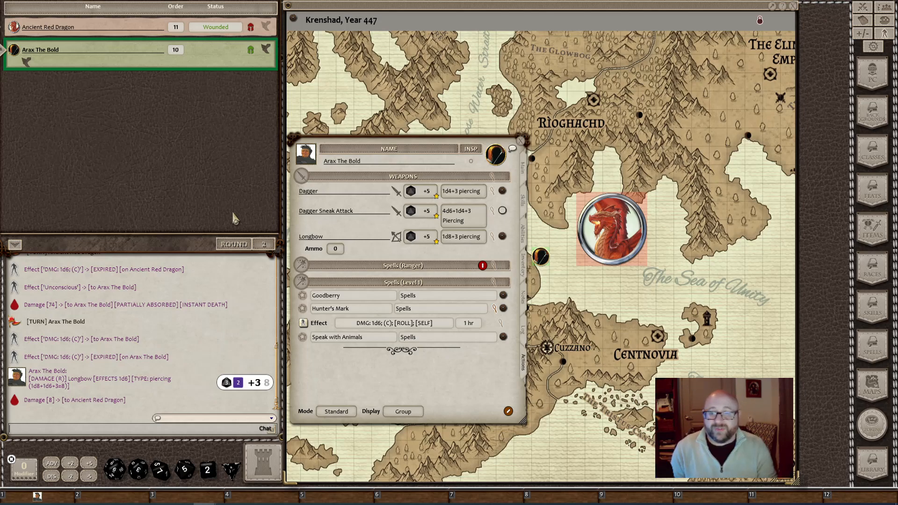
# - Apply the Hunter's Mark effect to the character twice and remove both copies from the combat tracker
pyautogui.click(304, 324)
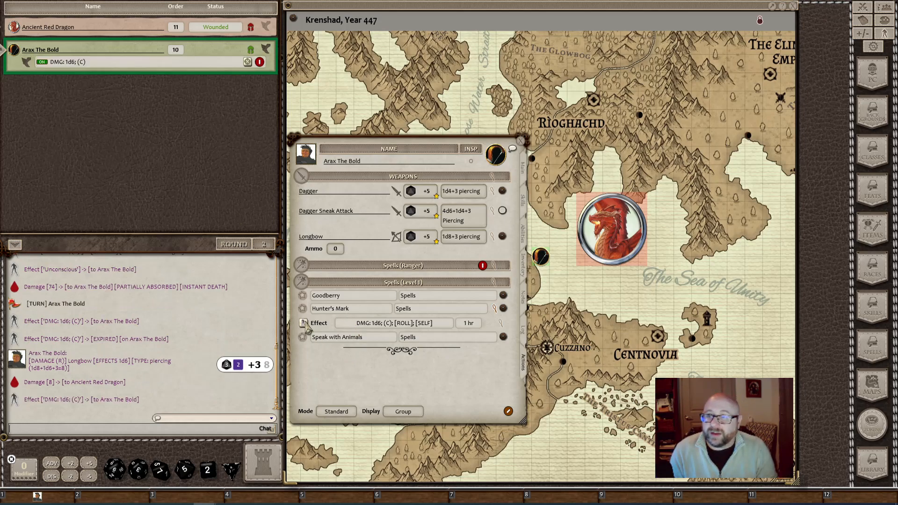
pyautogui.click(304, 324)
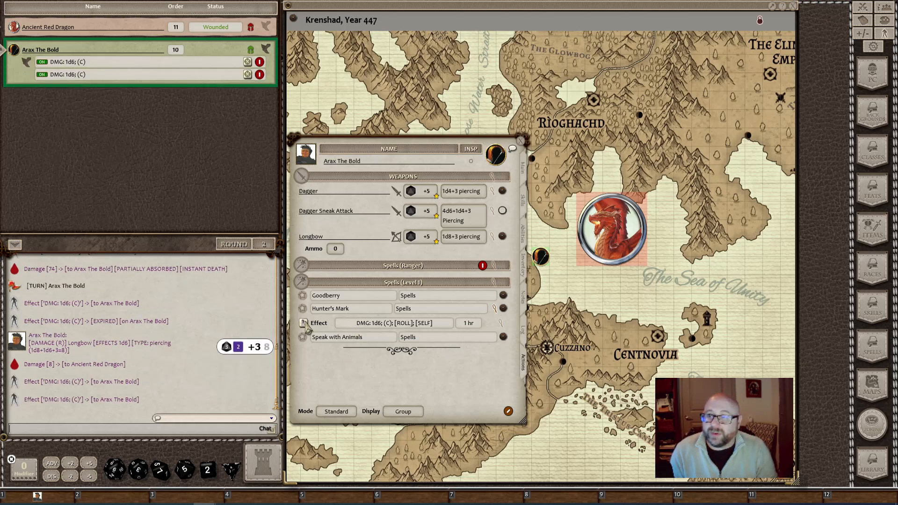
pyautogui.click(258, 62)
pyautogui.click(259, 61)
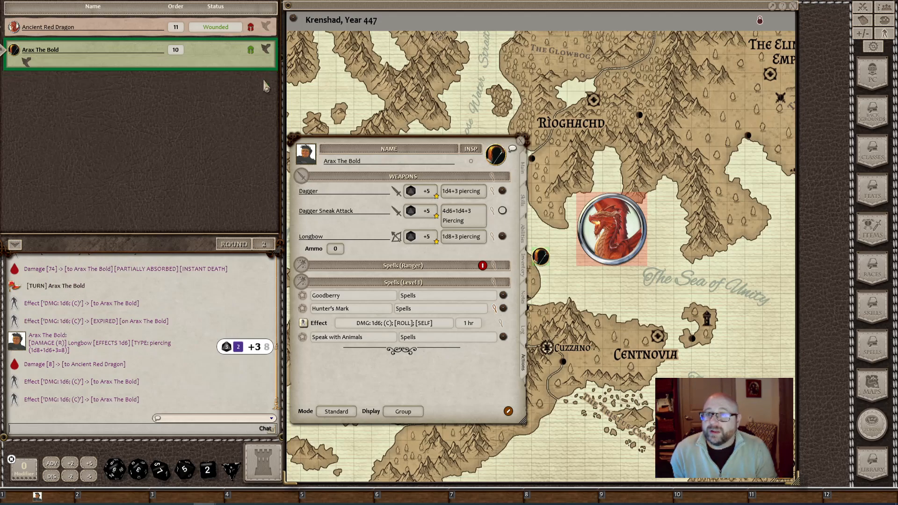
# - Roll Longbow damage, a Dagger Sneak Attack attack and two Sneak Attack damage rolls onto the dragon, applying Hunter's Mark before each weapon's first roll
pyautogui.click(304, 323)
pyautogui.moveTo(461, 241); pyautogui.dragTo(613, 231)
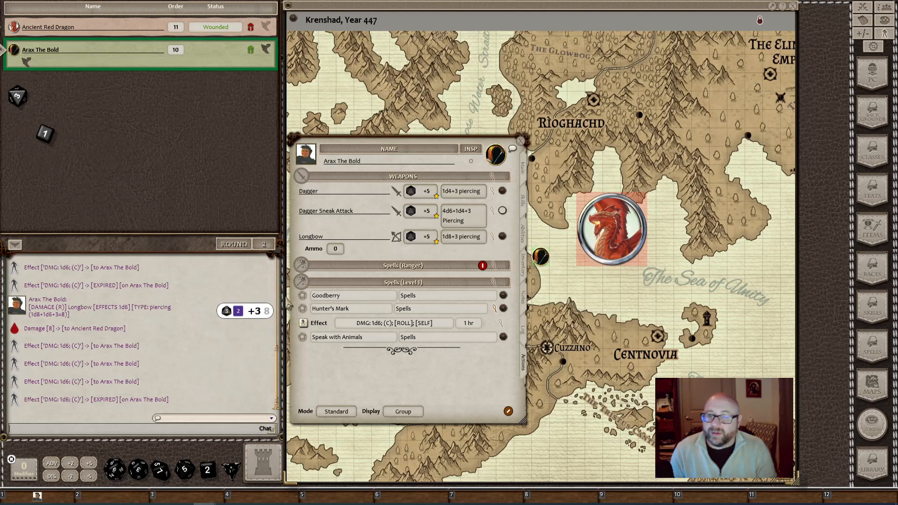
pyautogui.click(304, 323)
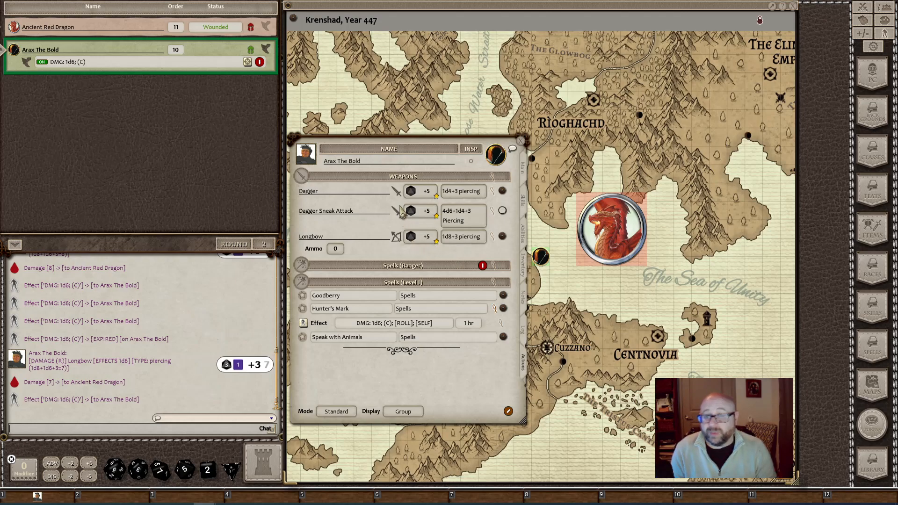
pyautogui.moveTo(412, 215); pyautogui.dragTo(608, 243)
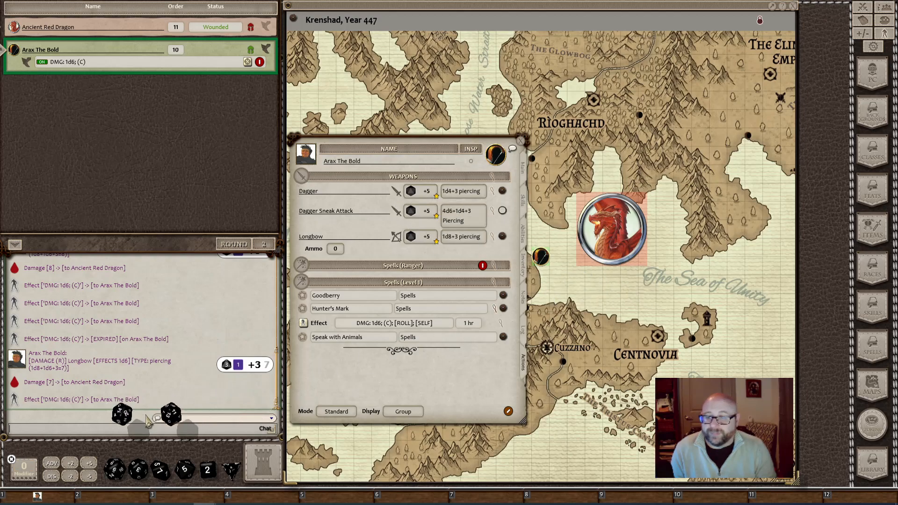
pyautogui.moveTo(477, 229); pyautogui.dragTo(608, 229)
pyautogui.moveTo(451, 218); pyautogui.dragTo(605, 220)
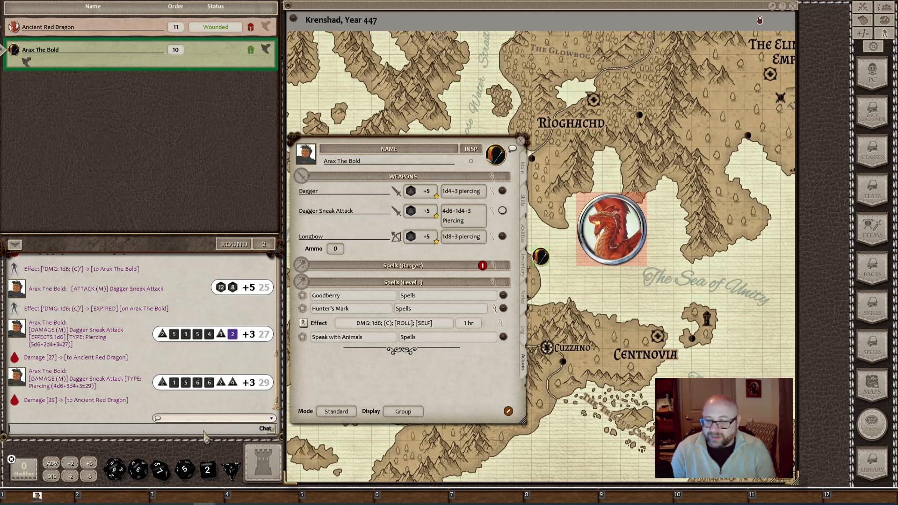
# - Roll ten d6 at once and close the character sheet
pyautogui.rightClick(209, 469)
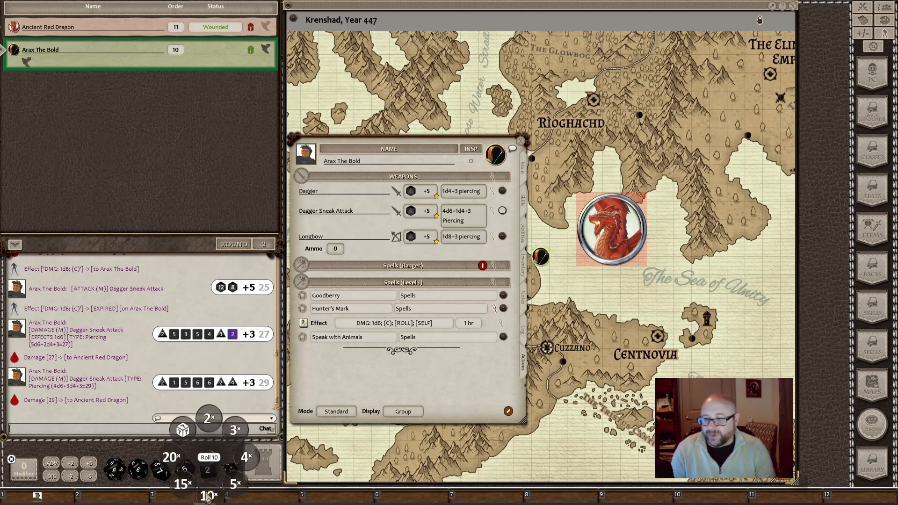
pyautogui.click(217, 485)
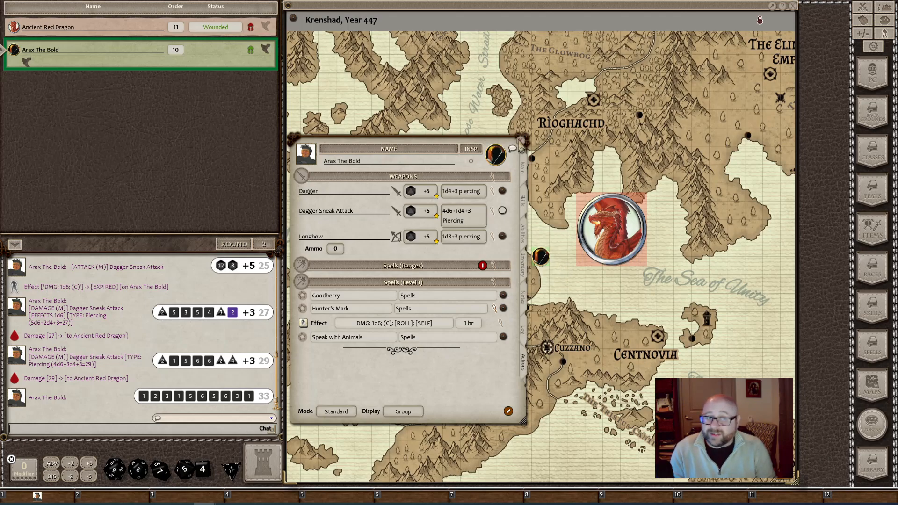
pyautogui.click(521, 140)
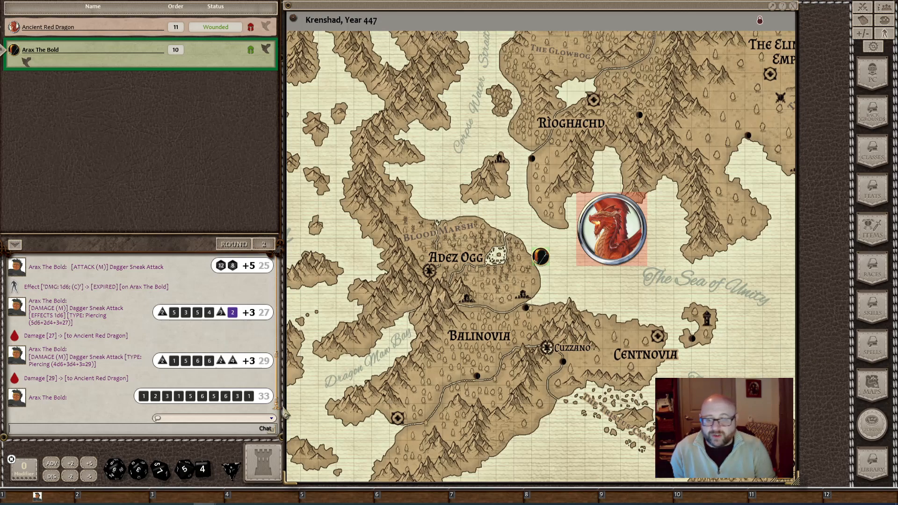
# - Reopen the character sheet from its hotkey slot, read the Speak with Animals spell description, and close both windows
pyautogui.click(37, 495)
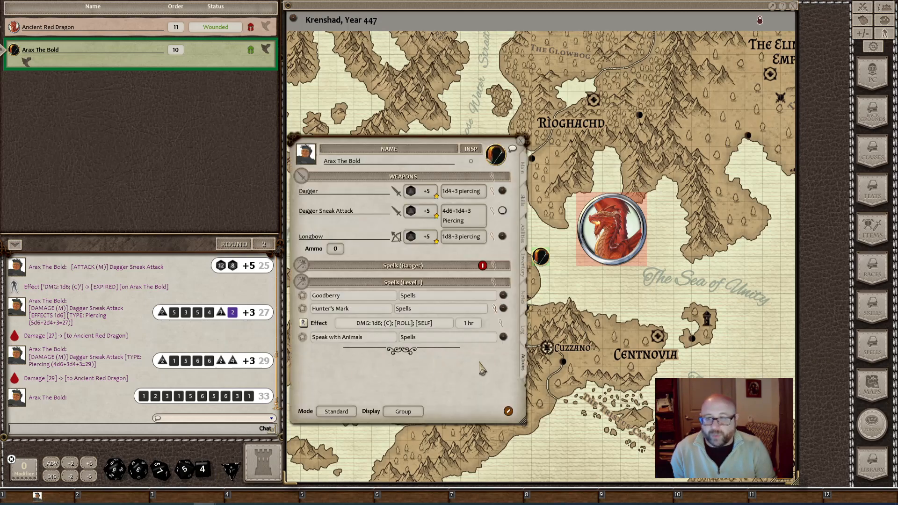
pyautogui.click(503, 336)
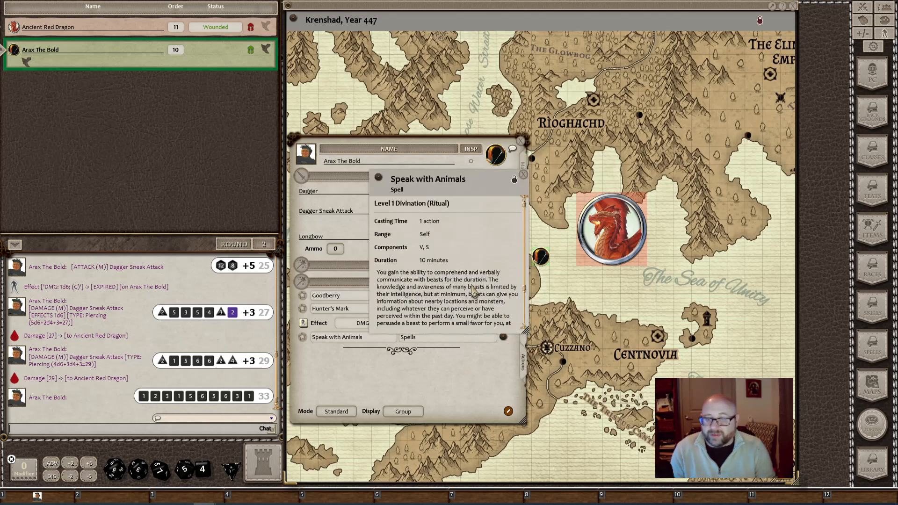
pyautogui.scroll(-3, 474, 291)
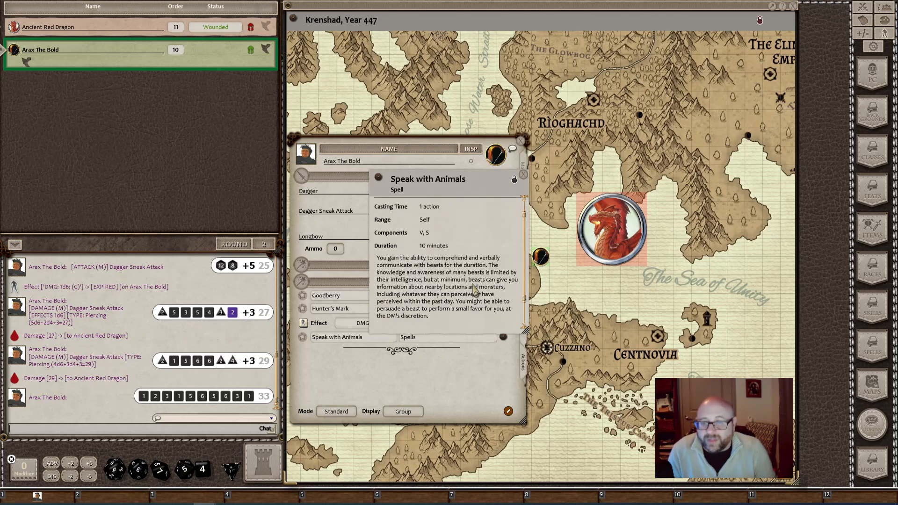
pyautogui.scroll(3, 474, 294)
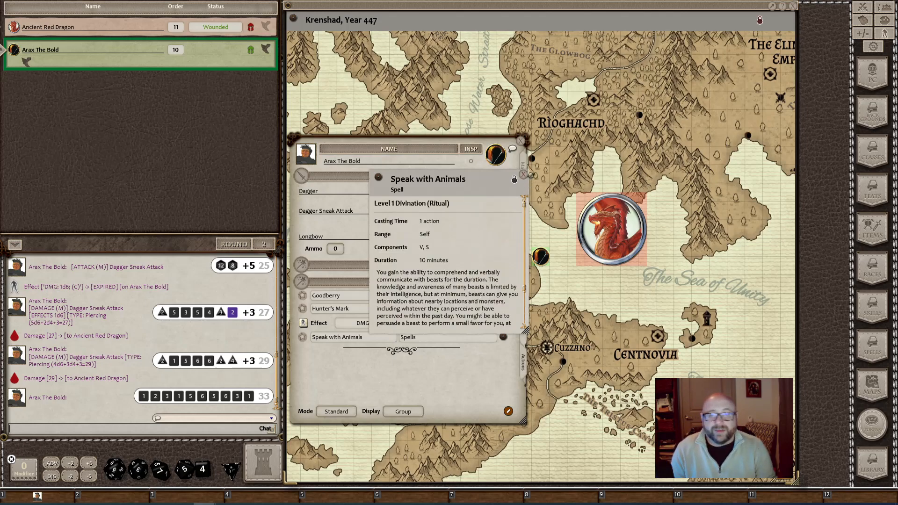
pyautogui.click(520, 141)
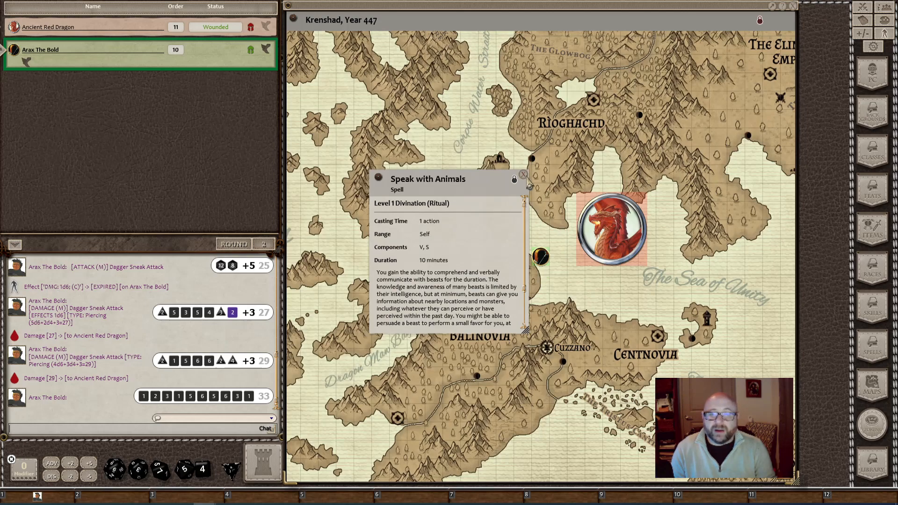
pyautogui.click(522, 174)
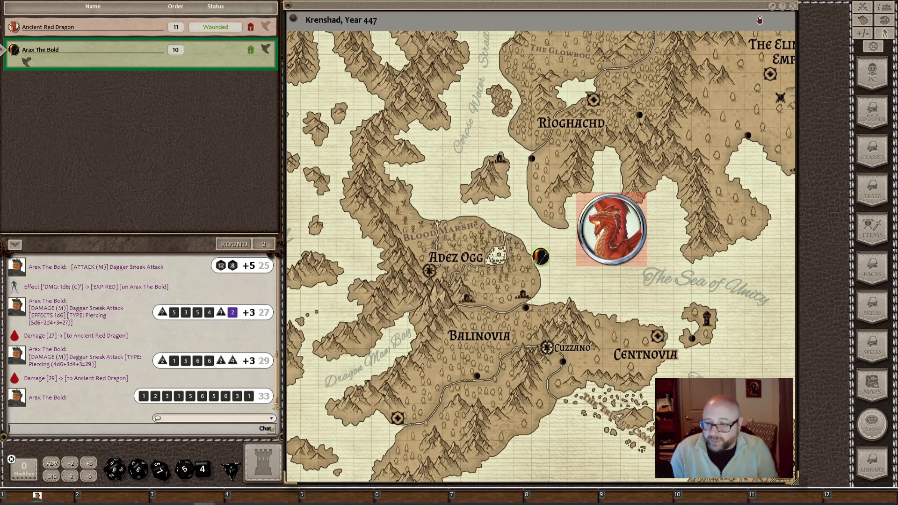